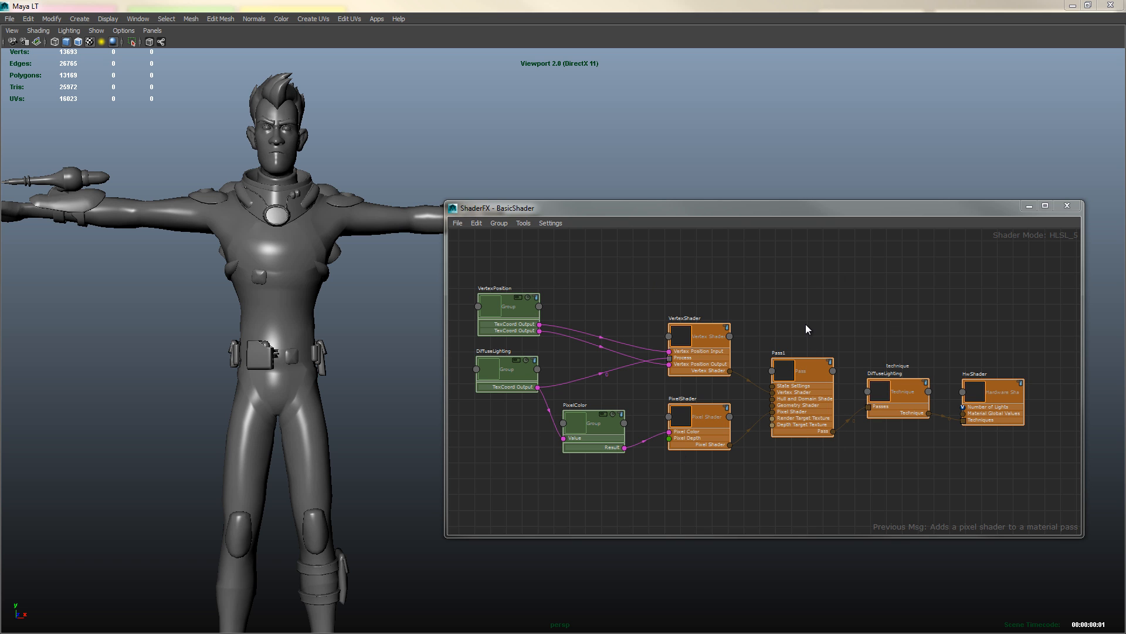
# Add a Traditional Game Surface Shader node to the ShaderFX graph, reposition it, and delete it again
pyautogui.rightClick(796, 291)
pyautogui.moveTo(832, 308)
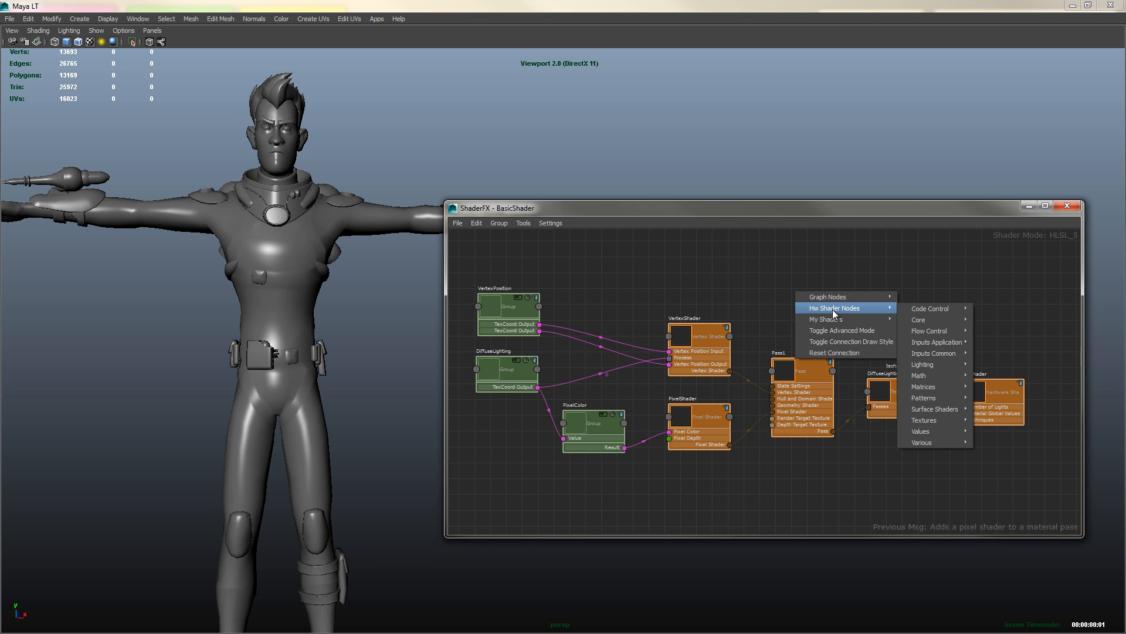
pyautogui.moveTo(930, 320)
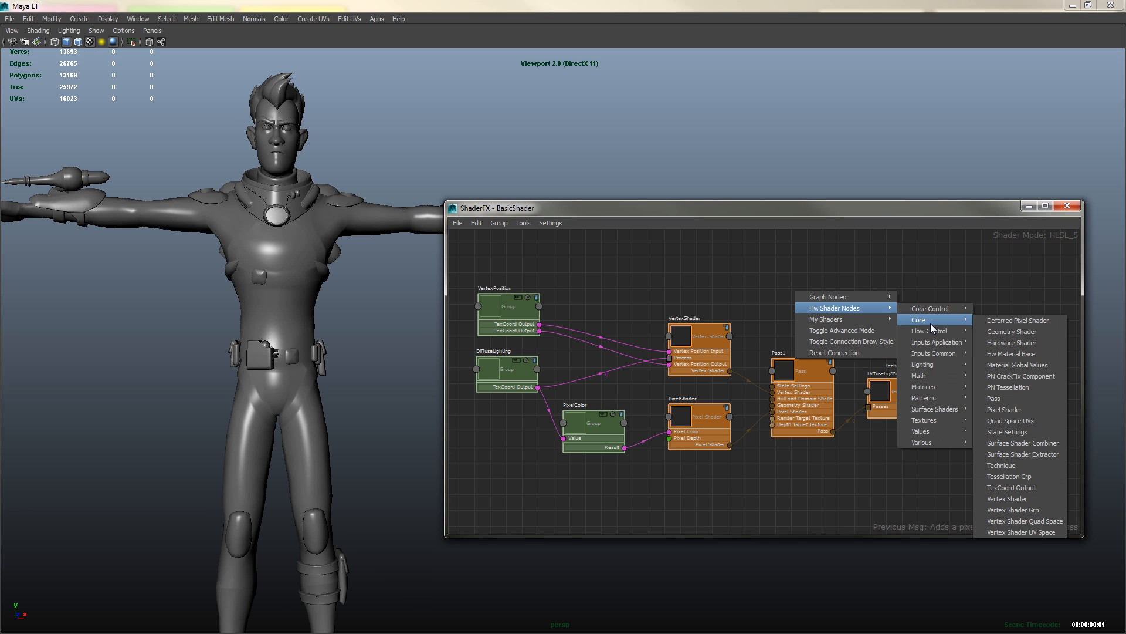
pyautogui.moveTo(942, 407)
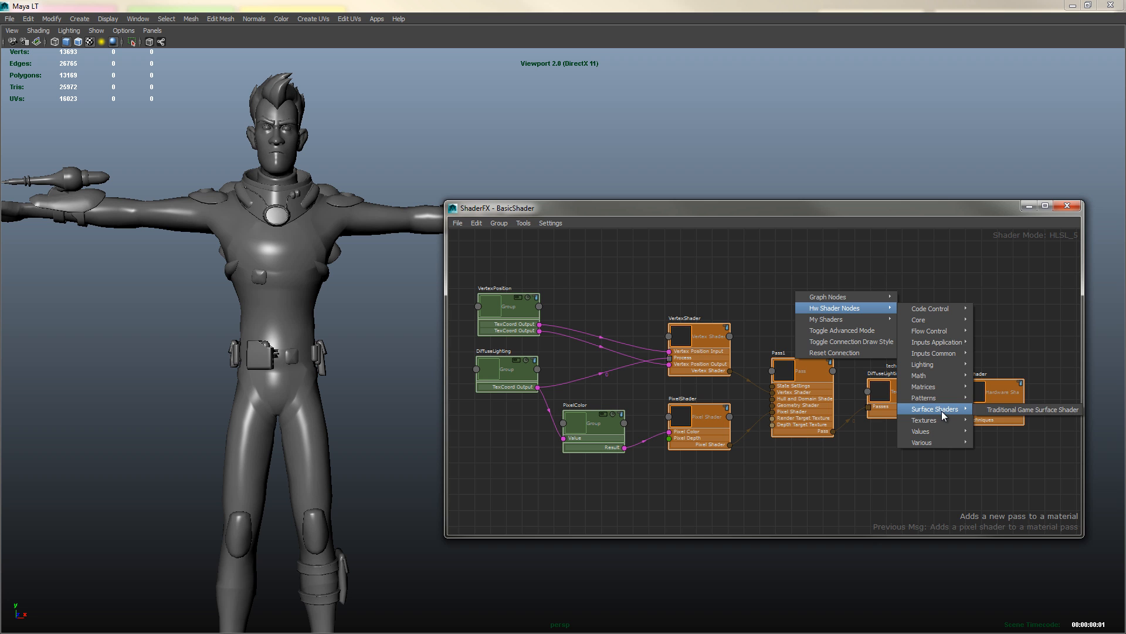
pyautogui.click(1028, 409)
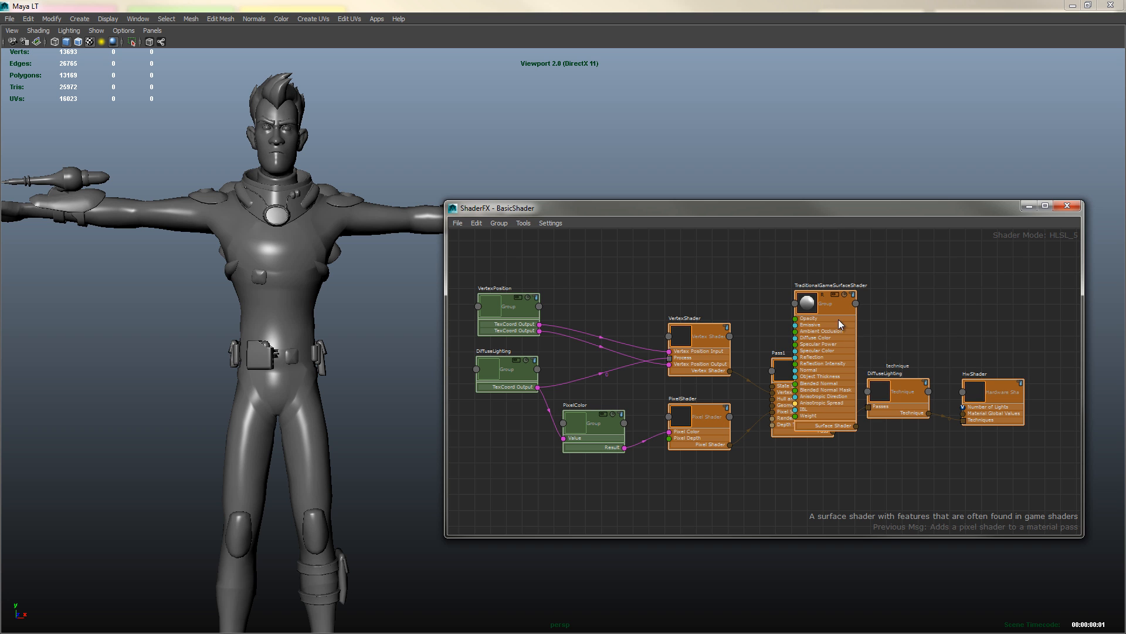
pyautogui.moveTo(834, 303); pyautogui.dragTo(855, 267)
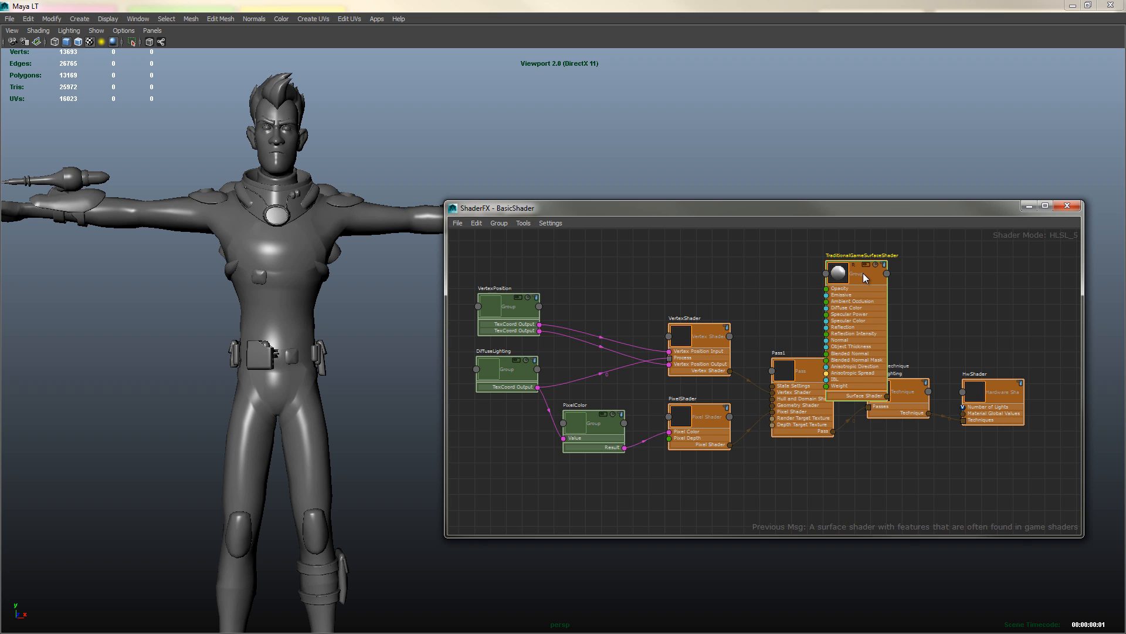
pyautogui.press('Delete')
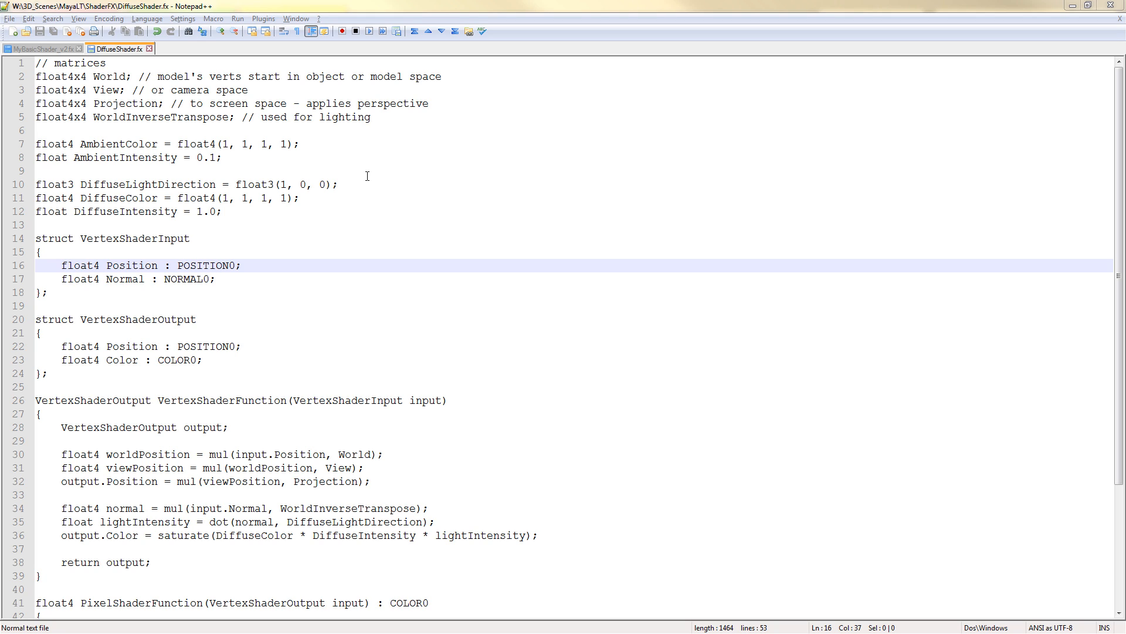
# Read through the DiffuseShader.fx code, from the variable declarations down to the technique block
pyautogui.click(228, 212)
pyautogui.scroll(-4, 228, 211)
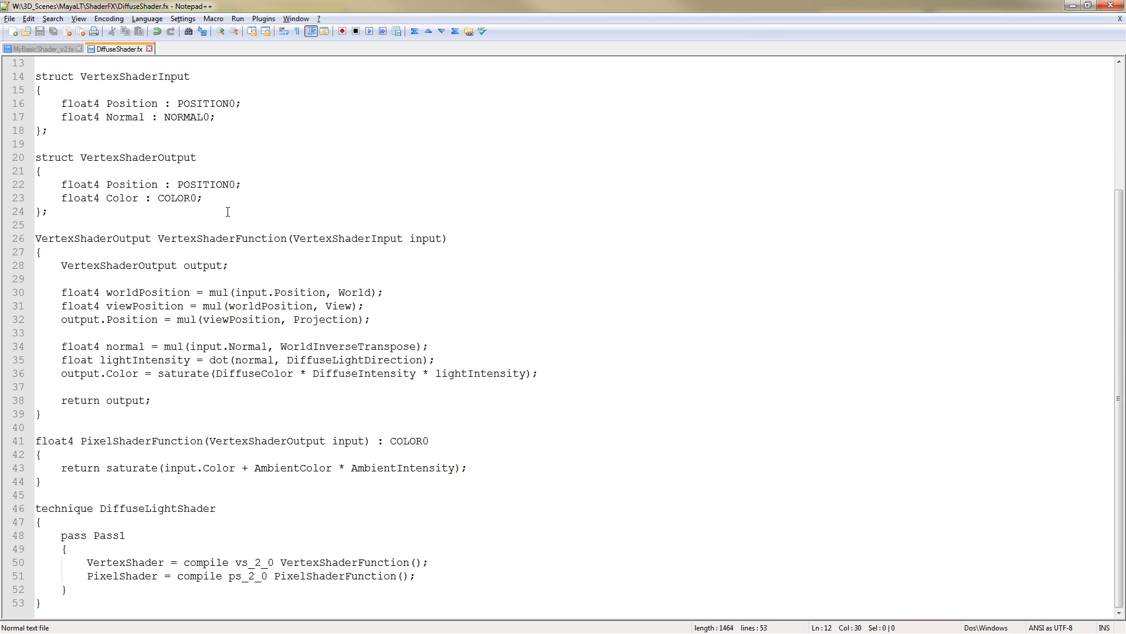
pyautogui.scroll(4, 228, 212)
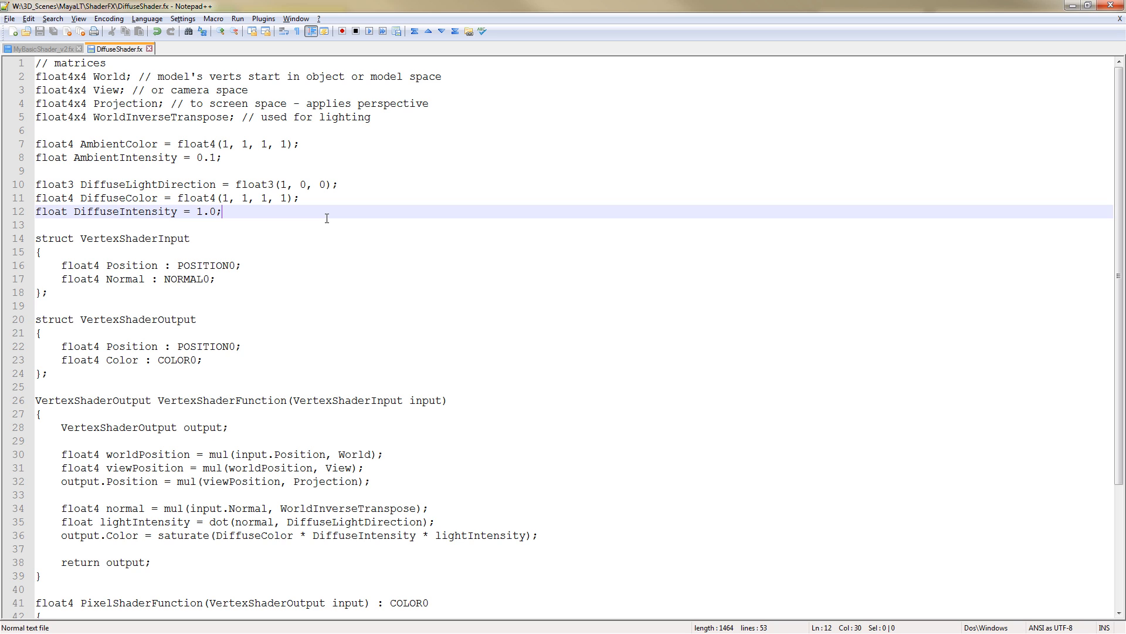
pyautogui.scroll(-4, 326, 218)
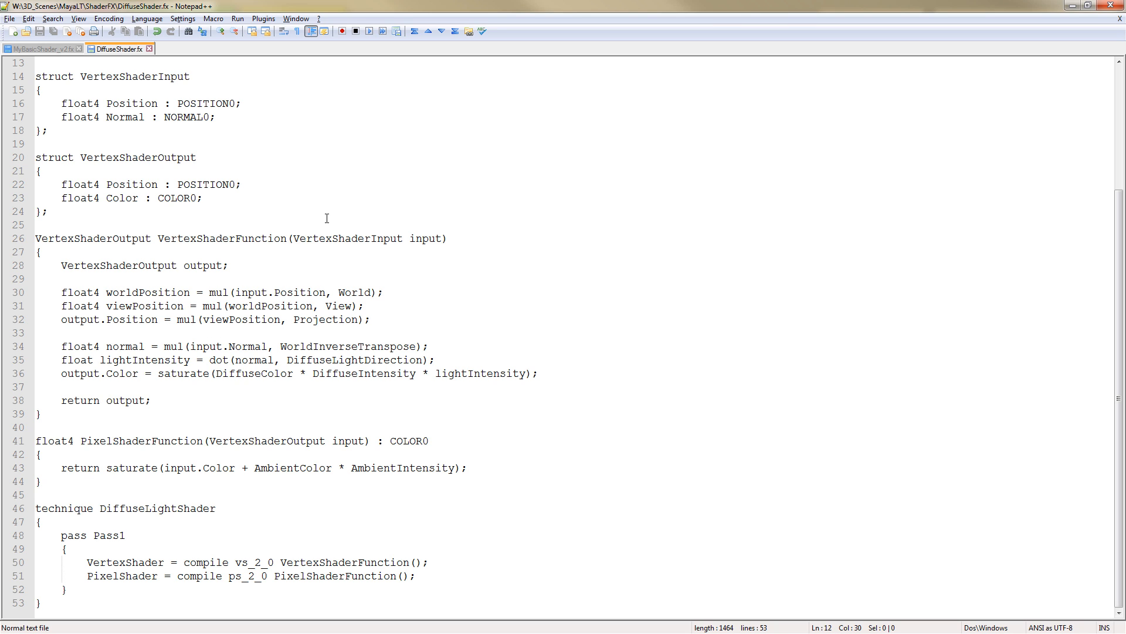
pyautogui.scroll(4, 327, 219)
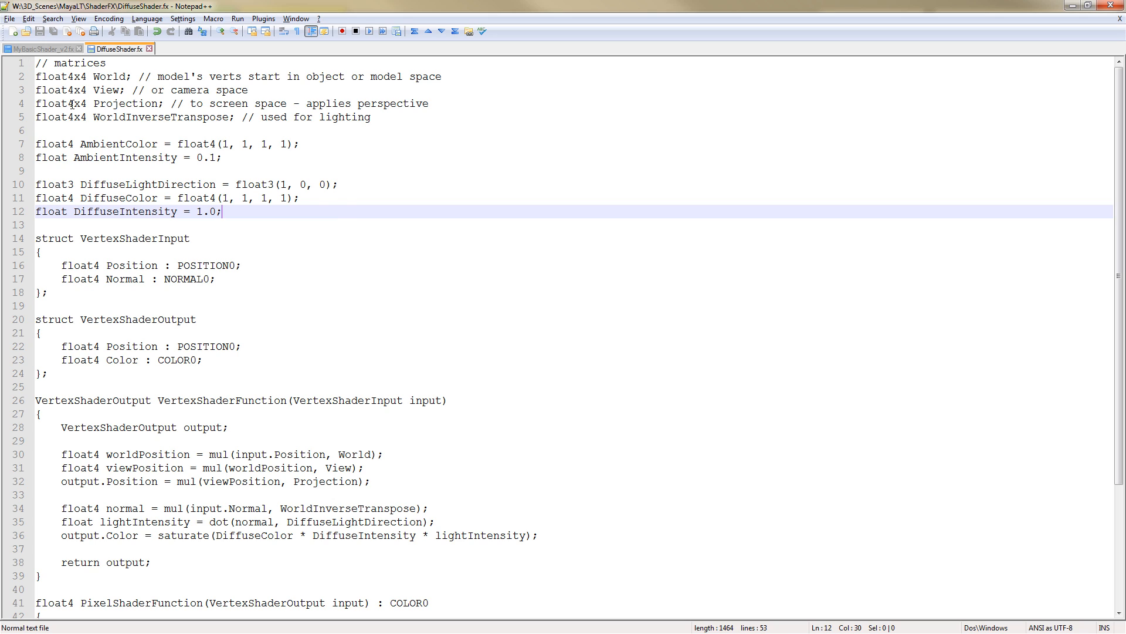
pyautogui.scroll(-4, 206, 343)
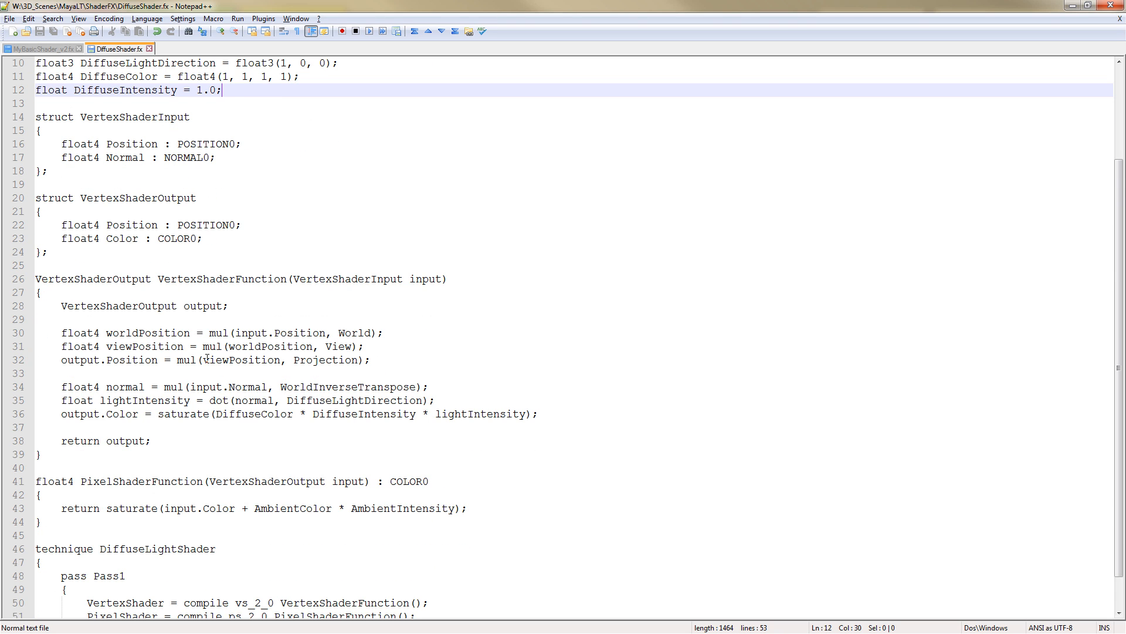
pyautogui.scroll(4, 207, 359)
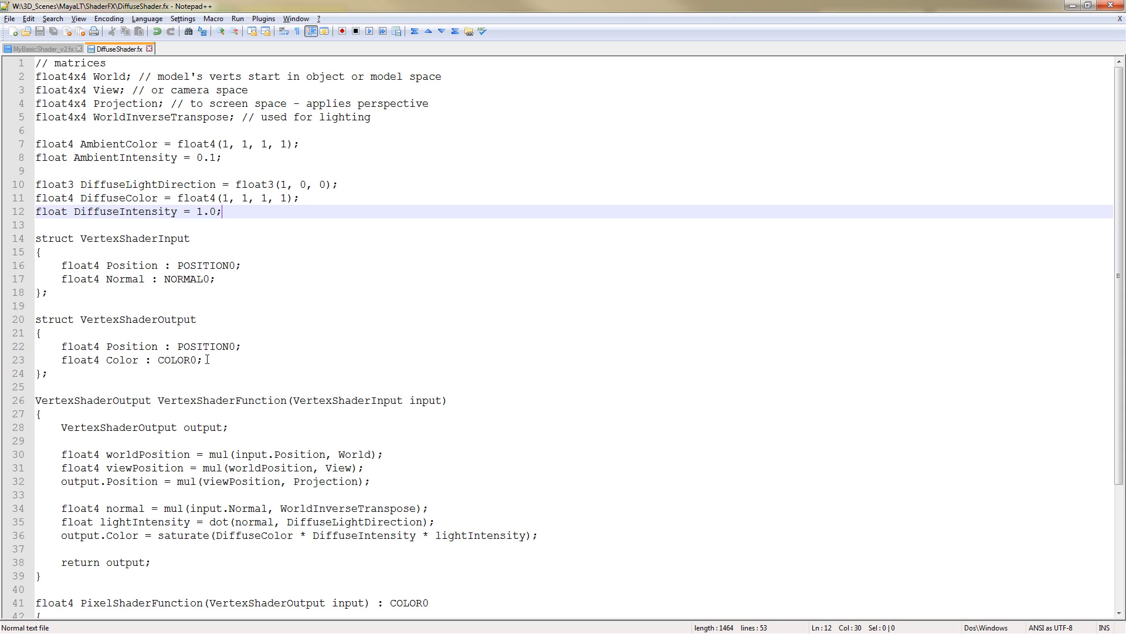
pyautogui.hotkey('ctrl', 'Home')
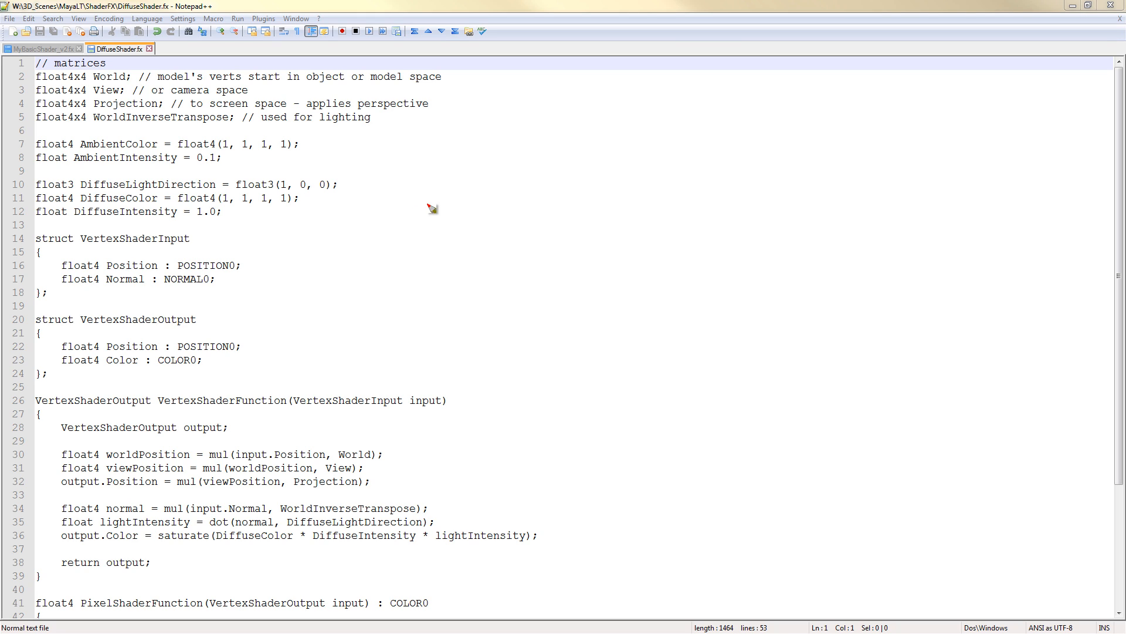
pyautogui.moveTo(440, 200)
pyautogui.mouseDown()
pyautogui.moveTo(393, 223)
pyautogui.moveTo(443, 247)
pyautogui.moveTo(402, 278)
pyautogui.mouseUp()
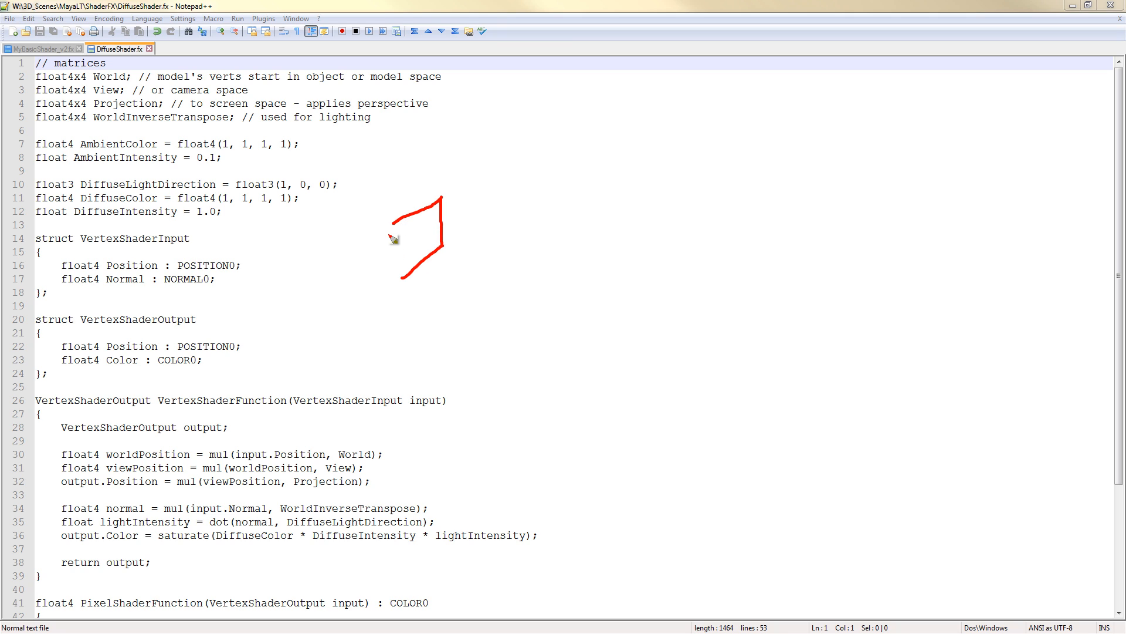
pyautogui.moveTo(393, 223); pyautogui.dragTo(398, 270)
pyautogui.moveTo(444, 194)
pyautogui.mouseDown()
pyautogui.moveTo(373, 196)
pyautogui.moveTo(342, 228)
pyautogui.moveTo(371, 197)
pyautogui.moveTo(344, 257)
pyautogui.moveTo(349, 285)
pyautogui.moveTo(404, 278)
pyautogui.mouseUp()
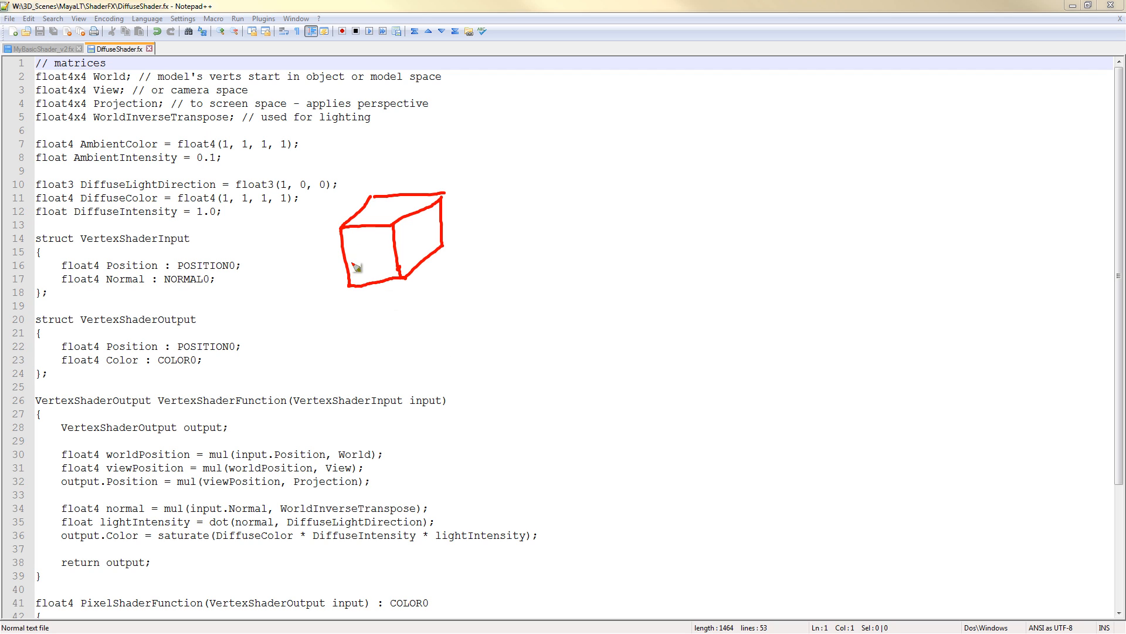
pyautogui.moveTo(334, 293)
pyautogui.mouseDown()
pyautogui.moveTo(369, 159)
pyautogui.moveTo(312, 302)
pyautogui.mouseUp()
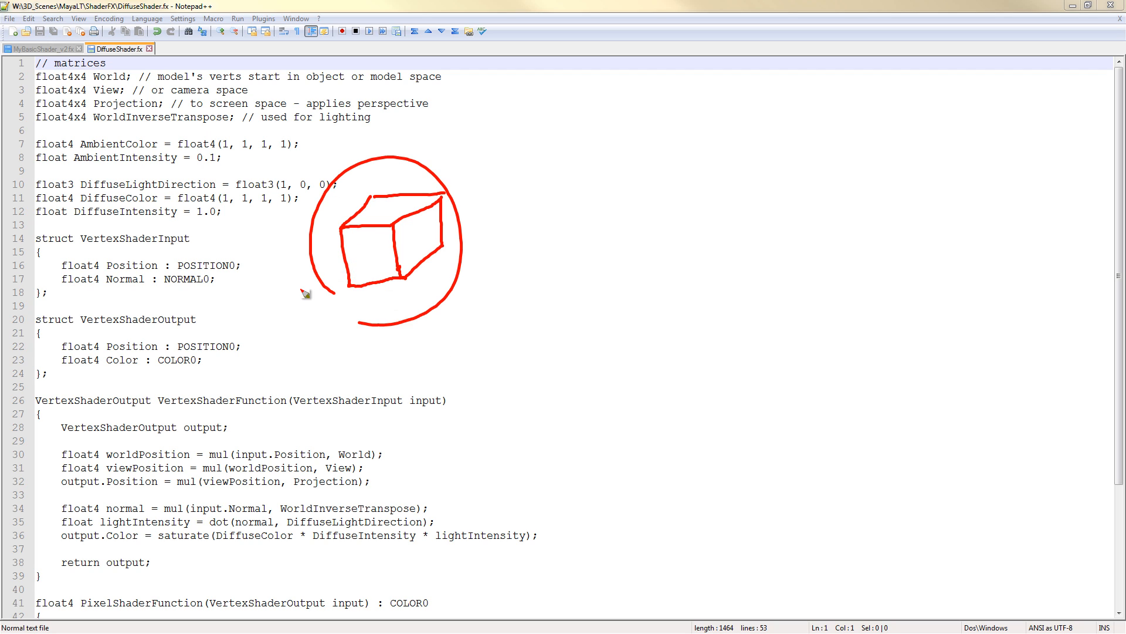
pyautogui.moveTo(320, 153)
pyautogui.mouseDown()
pyautogui.moveTo(400, 120)
pyautogui.moveTo(392, 129)
pyautogui.moveTo(405, 106)
pyautogui.mouseUp()
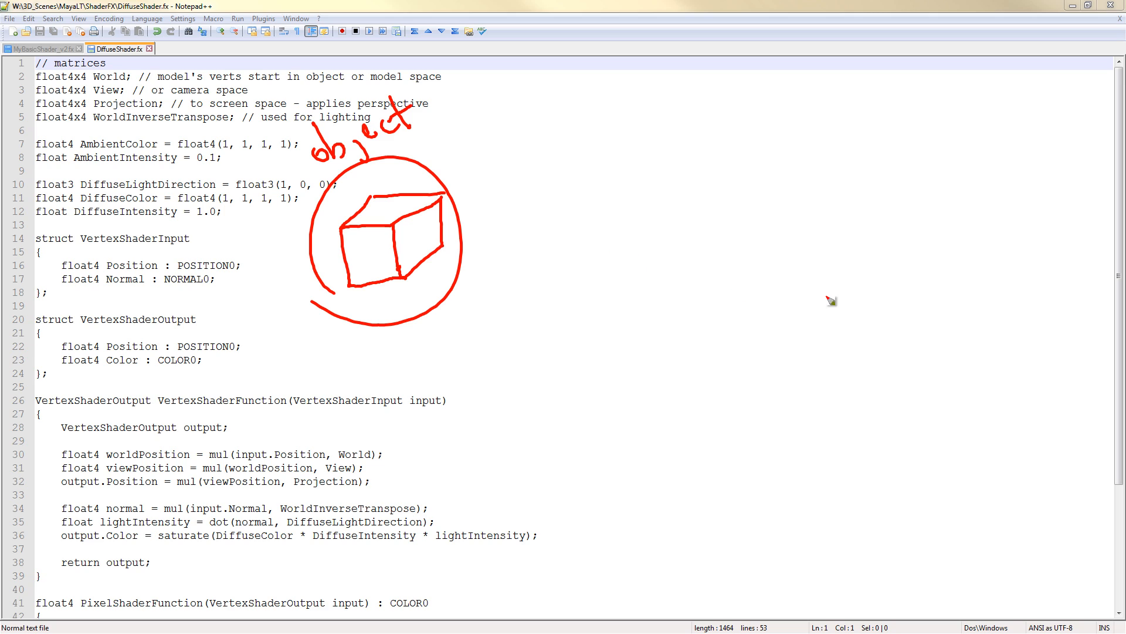
pyautogui.moveTo(1031, 175)
pyautogui.mouseDown()
pyautogui.moveTo(1029, 195)
pyautogui.moveTo(954, 275)
pyautogui.moveTo(919, 220)
pyautogui.moveTo(1035, 173)
pyautogui.mouseUp()
pyautogui.moveTo(933, 277)
pyautogui.mouseDown()
pyautogui.moveTo(931, 301)
pyautogui.moveTo(958, 314)
pyautogui.moveTo(981, 301)
pyautogui.moveTo(1048, 312)
pyautogui.moveTo(1045, 281)
pyautogui.mouseUp()
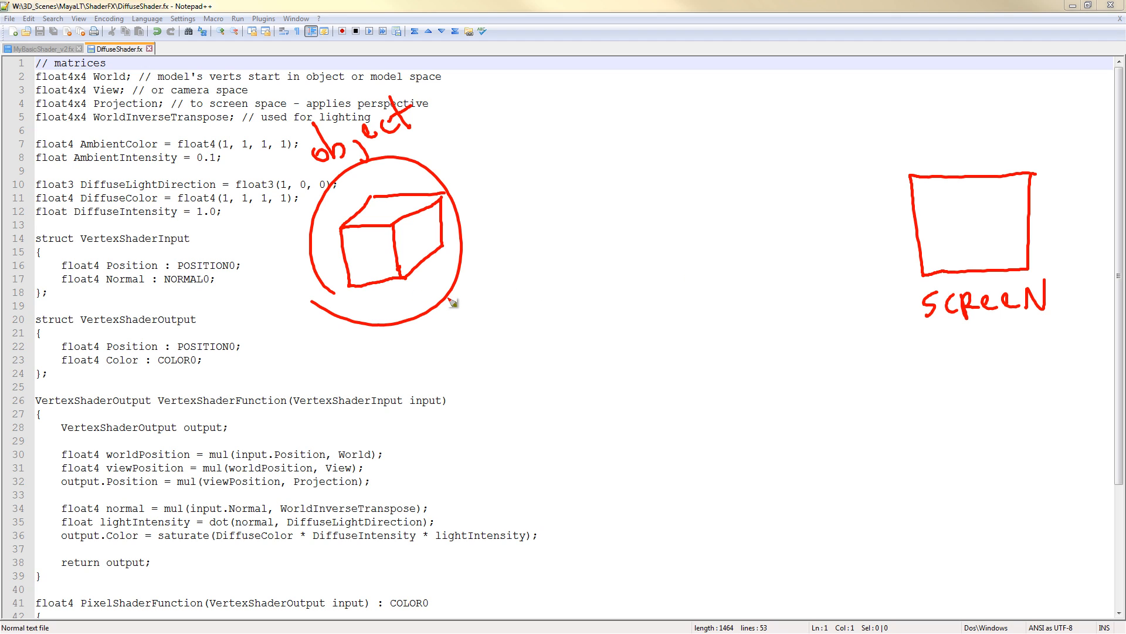
pyautogui.moveTo(460, 228)
pyautogui.mouseDown()
pyautogui.moveTo(510, 229)
pyautogui.moveTo(487, 236)
pyautogui.moveTo(555, 179)
pyautogui.moveTo(508, 228)
pyautogui.mouseUp()
pyautogui.moveTo(584, 188)
pyautogui.mouseDown()
pyautogui.moveTo(590, 223)
pyautogui.moveTo(548, 223)
pyautogui.moveTo(575, 267)
pyautogui.moveTo(558, 271)
pyautogui.moveTo(558, 179)
pyautogui.moveTo(559, 197)
pyautogui.mouseUp()
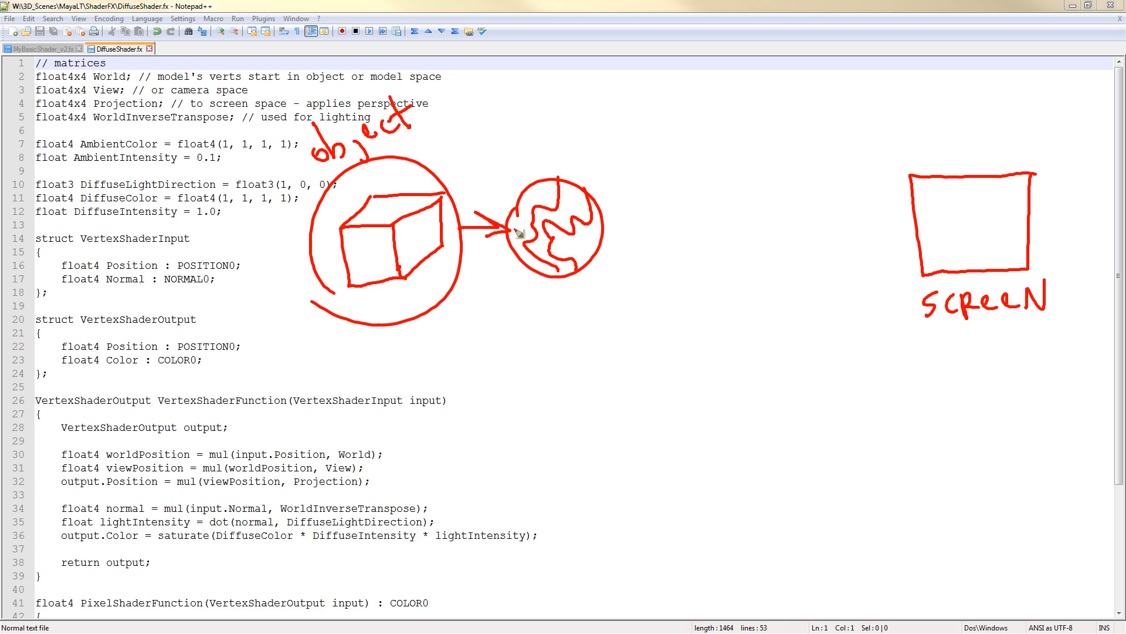
pyautogui.moveTo(502, 175); pyautogui.dragTo(523, 153)
pyautogui.moveTo(527, 153)
pyautogui.mouseDown()
pyautogui.moveTo(529, 141)
pyautogui.moveTo(581, 133)
pyautogui.mouseUp()
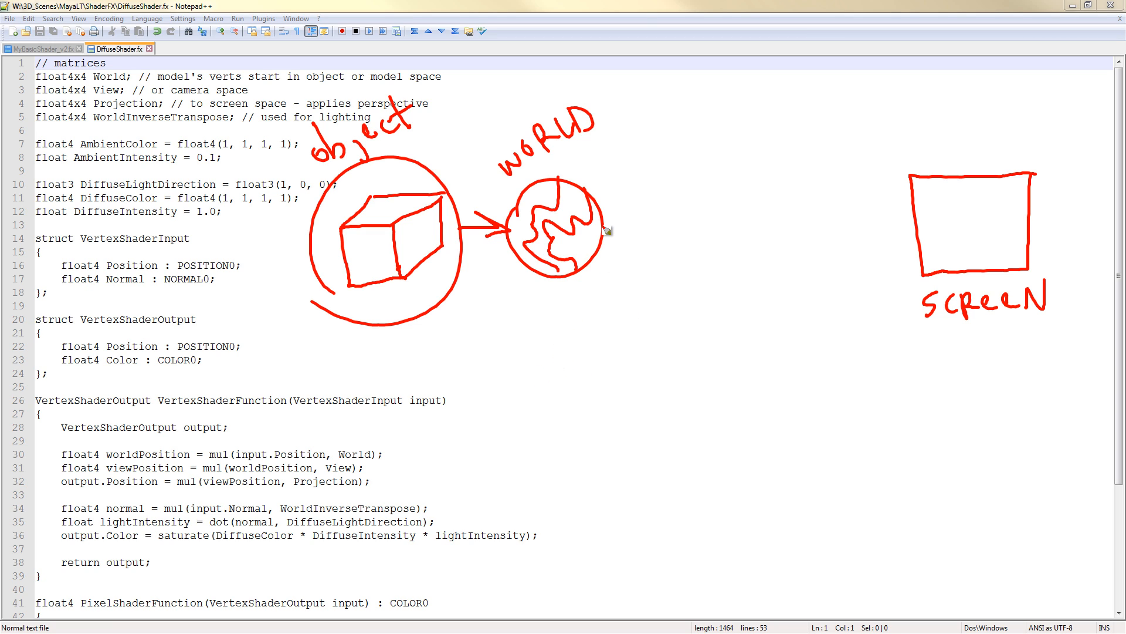
pyautogui.moveTo(603, 225)
pyautogui.mouseDown()
pyautogui.moveTo(674, 219)
pyautogui.moveTo(648, 237)
pyautogui.mouseUp()
pyautogui.moveTo(690, 195)
pyautogui.mouseDown()
pyautogui.moveTo(735, 204)
pyautogui.moveTo(694, 243)
pyautogui.moveTo(759, 195)
pyautogui.moveTo(733, 216)
pyautogui.moveTo(757, 223)
pyautogui.mouseUp()
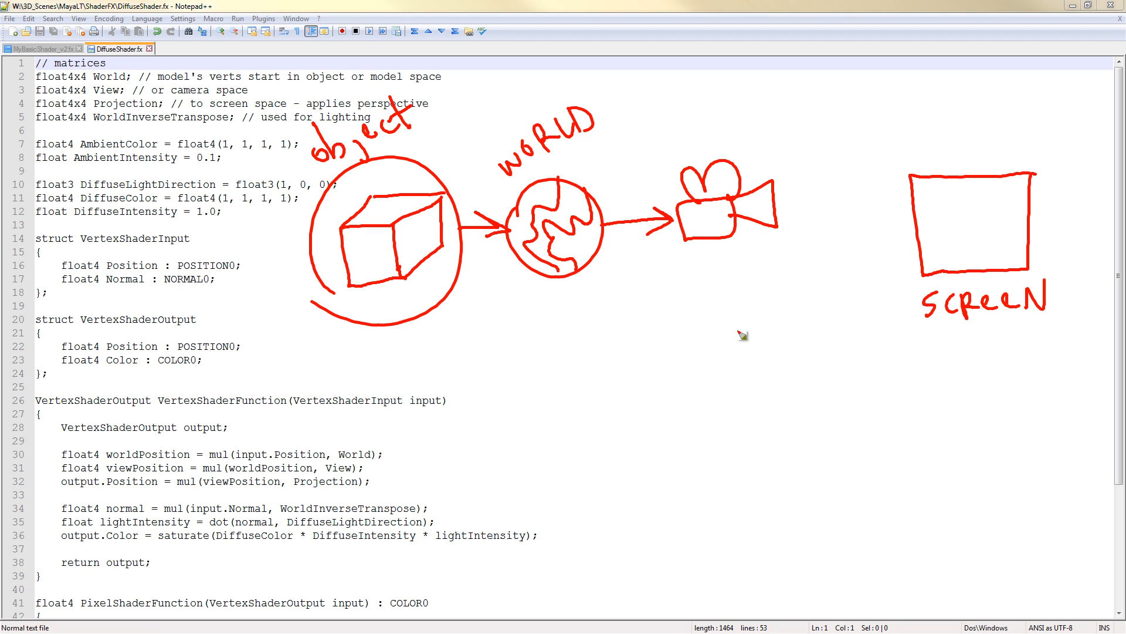
pyautogui.moveTo(675, 261)
pyautogui.mouseDown()
pyautogui.moveTo(700, 286)
pyautogui.moveTo(756, 265)
pyautogui.mouseUp()
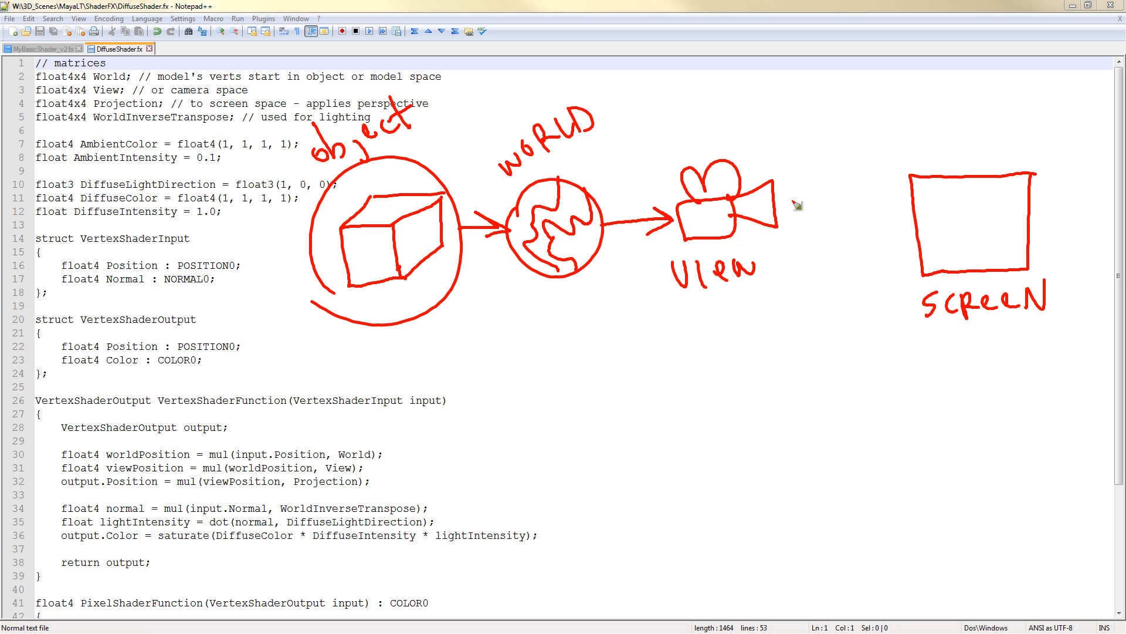
pyautogui.moveTo(790, 218); pyautogui.dragTo(911, 216)
pyautogui.moveTo(889, 205)
pyautogui.mouseDown()
pyautogui.moveTo(897, 224)
pyautogui.moveTo(877, 232)
pyautogui.mouseUp()
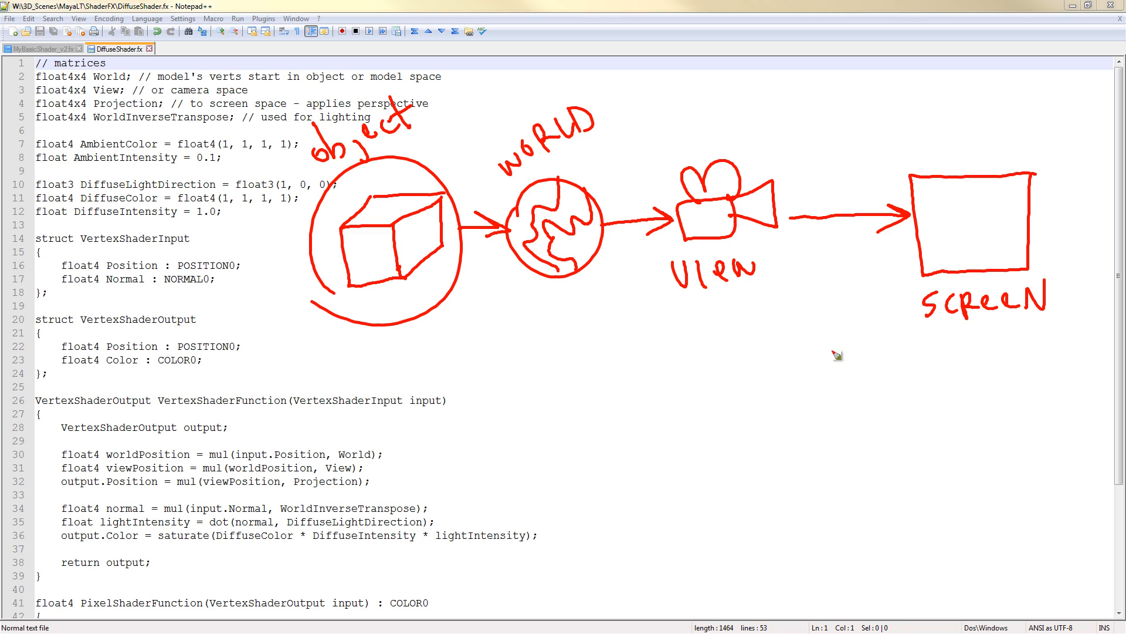
pyautogui.moveTo(894, 137)
pyautogui.mouseDown()
pyautogui.moveTo(900, 167)
pyautogui.moveTo(928, 138)
pyautogui.moveTo(942, 157)
pyautogui.mouseUp()
pyautogui.moveTo(956, 142)
pyautogui.mouseDown()
pyautogui.moveTo(1038, 112)
pyautogui.moveTo(1005, 124)
pyautogui.mouseUp()
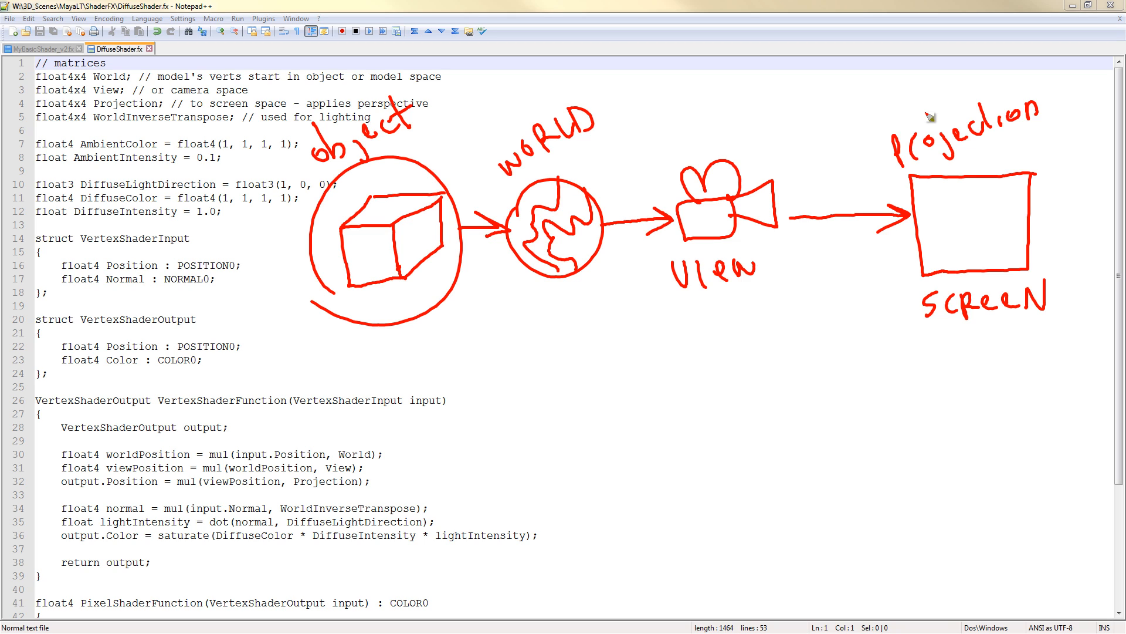
pyautogui.press('e')
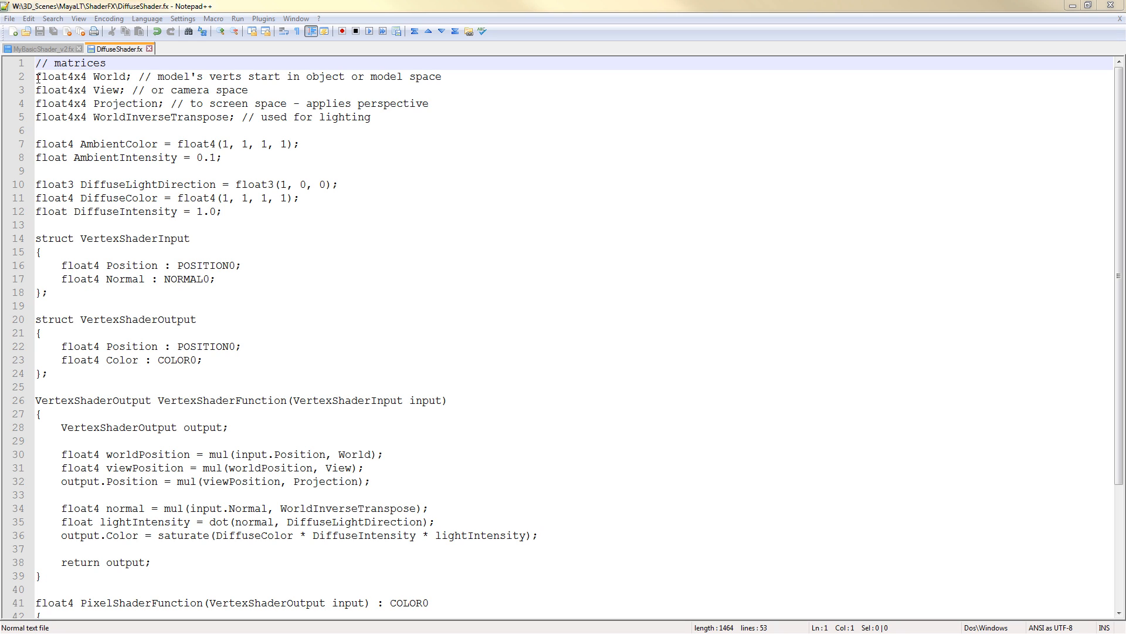
# Examine the float4x4 World, View, Projection and WorldInverseTranspose matrix declarations at the top of the file
pyautogui.moveTo(37, 77); pyautogui.dragTo(235, 120)
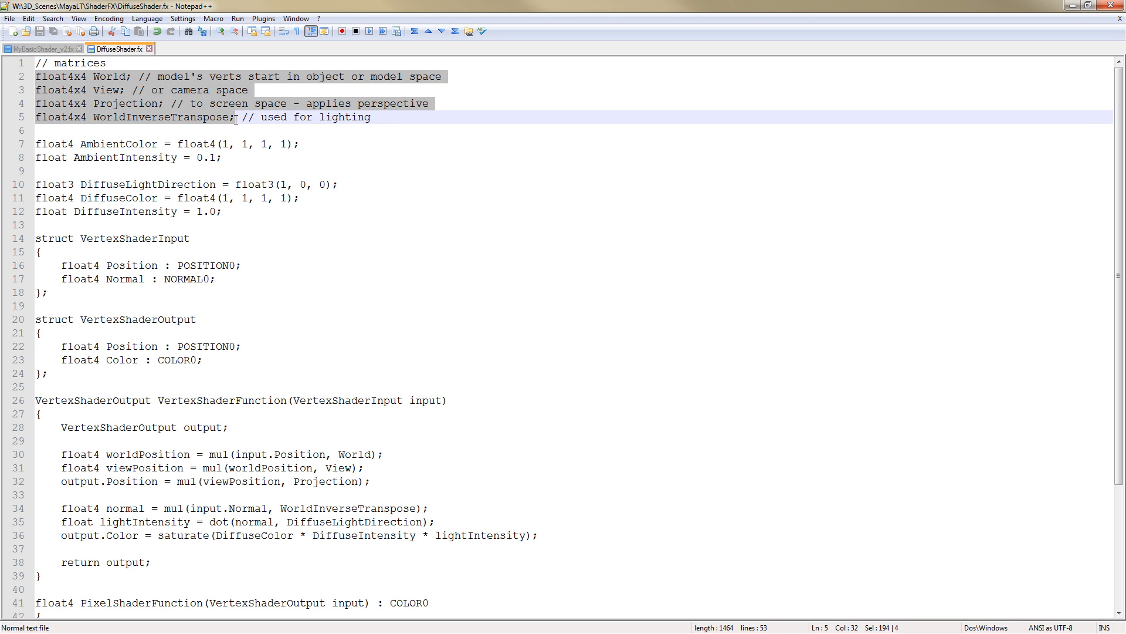
pyautogui.click(119, 77)
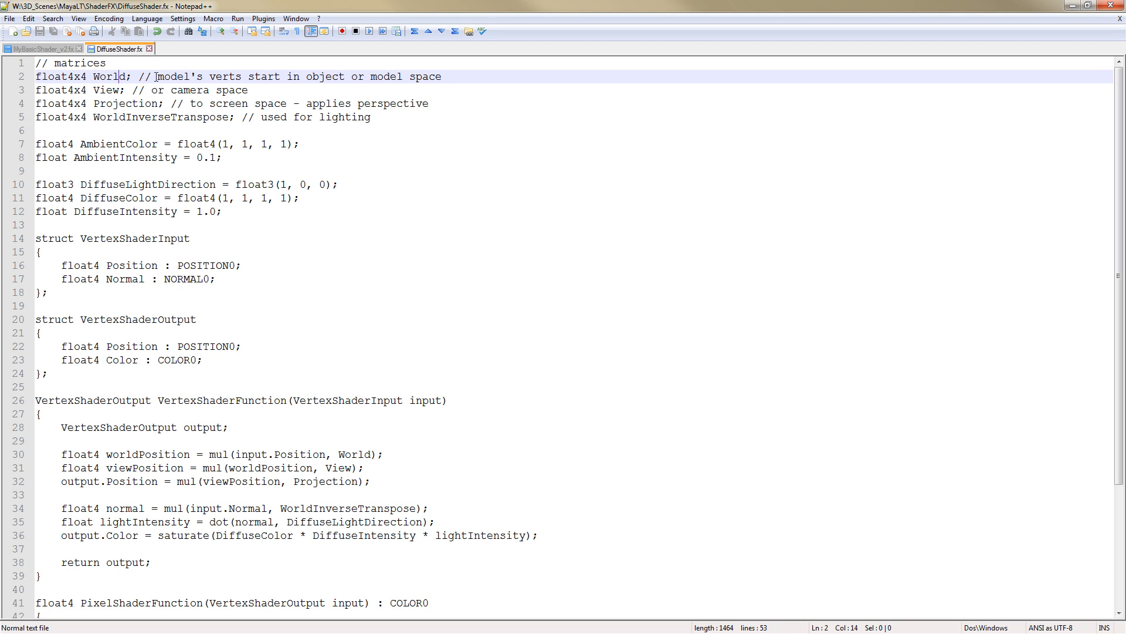
pyautogui.click(107, 91)
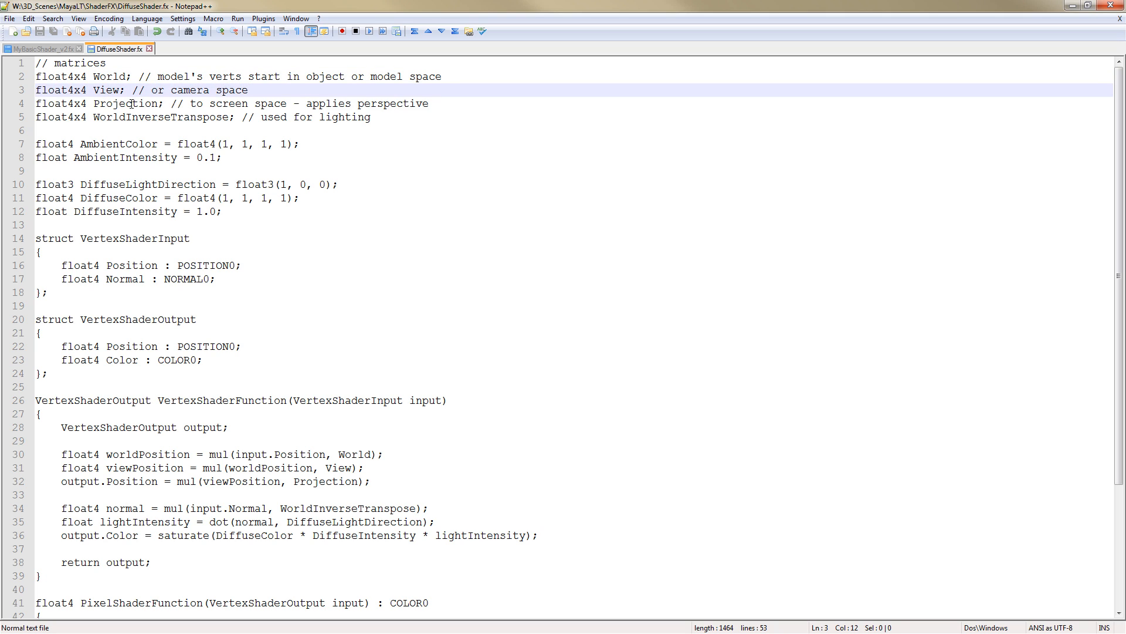
pyautogui.click(132, 104)
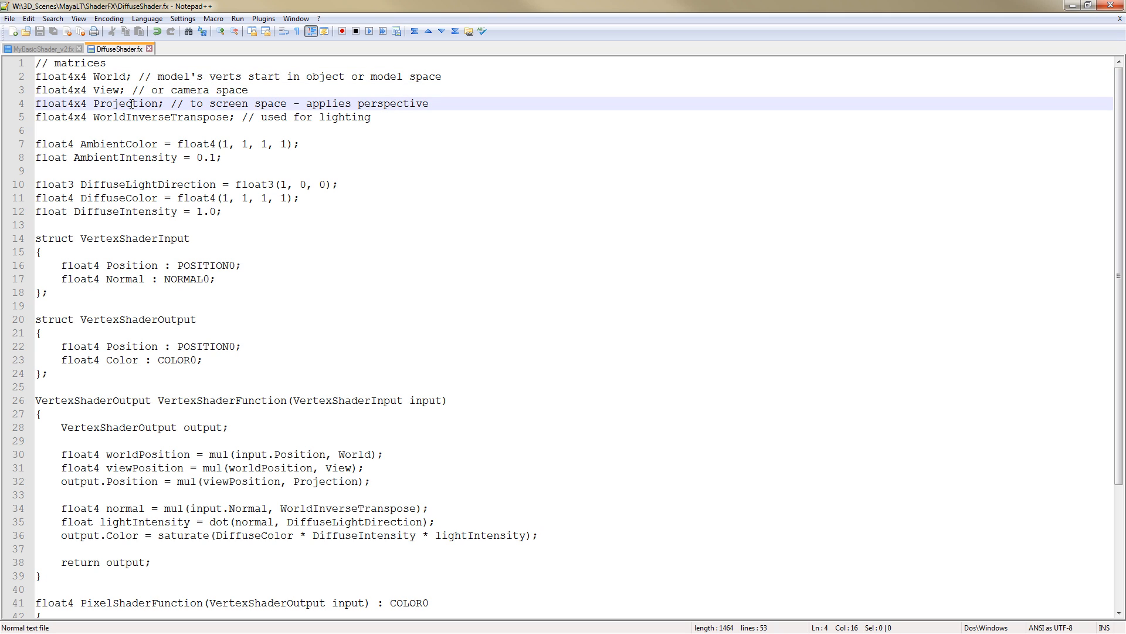
pyautogui.click(71, 76)
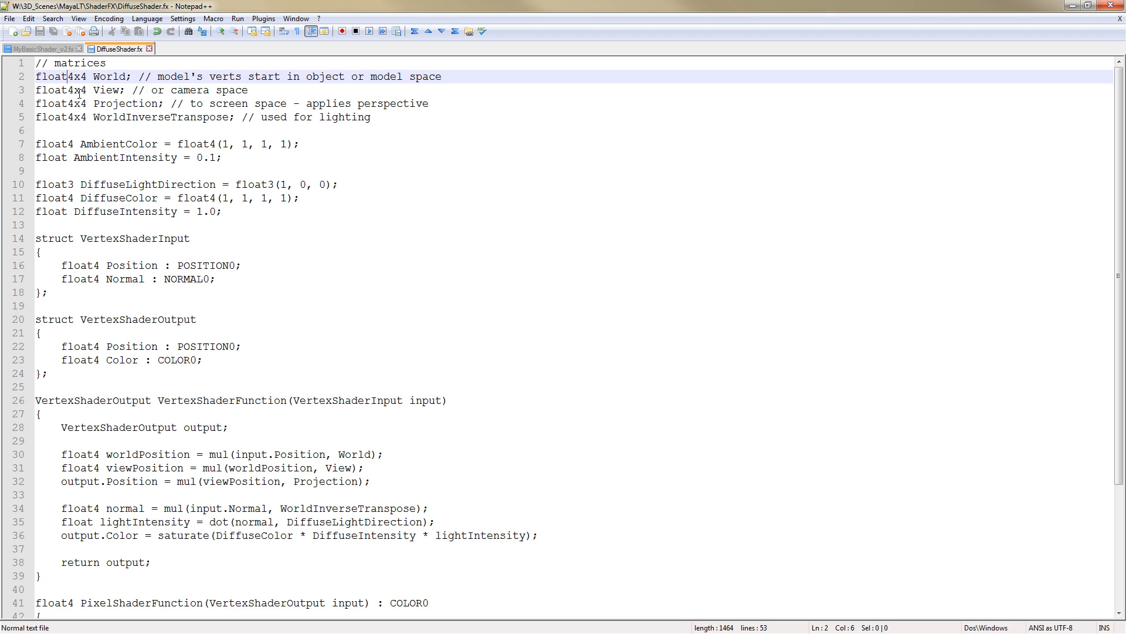
pyautogui.click(80, 89)
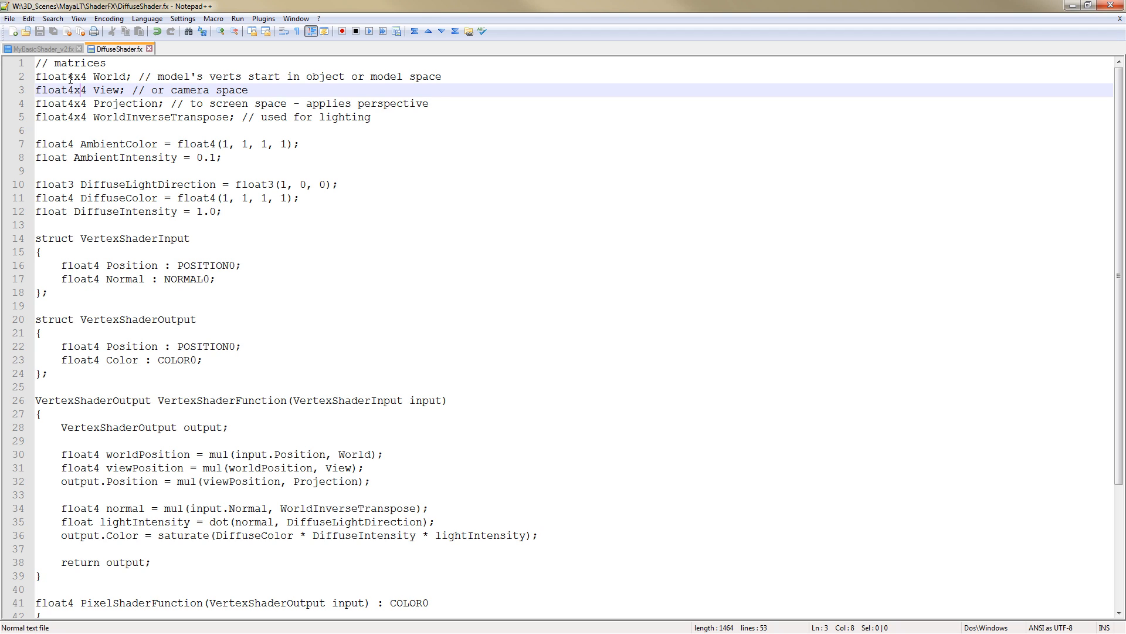
pyautogui.moveTo(74, 77); pyautogui.dragTo(87, 77)
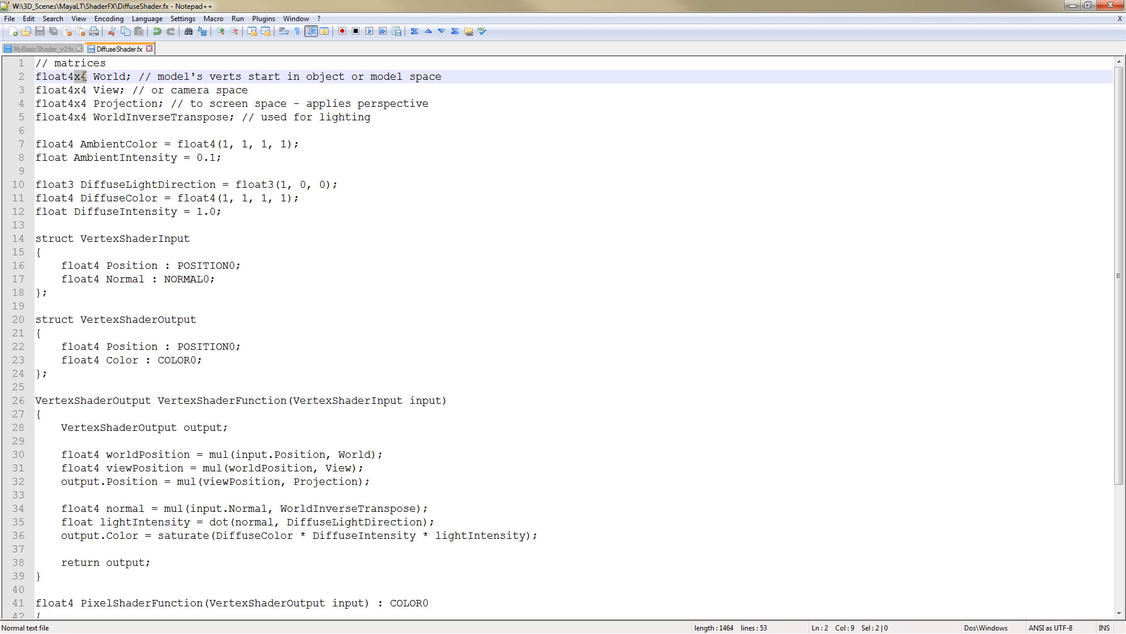
pyautogui.click(481, 147)
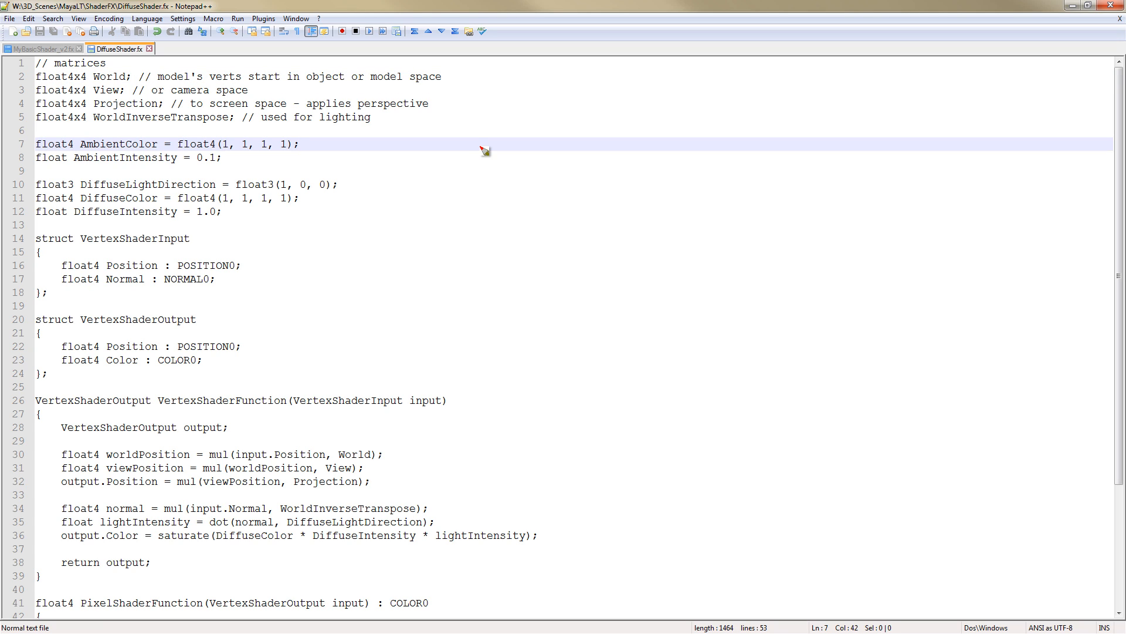
pyautogui.moveTo(486, 175)
pyautogui.mouseDown()
pyautogui.moveTo(467, 193)
pyautogui.moveTo(481, 286)
pyautogui.moveTo(507, 289)
pyautogui.mouseUp()
pyautogui.moveTo(615, 173)
pyautogui.mouseDown()
pyautogui.moveTo(643, 262)
pyautogui.moveTo(616, 275)
pyautogui.mouseUp()
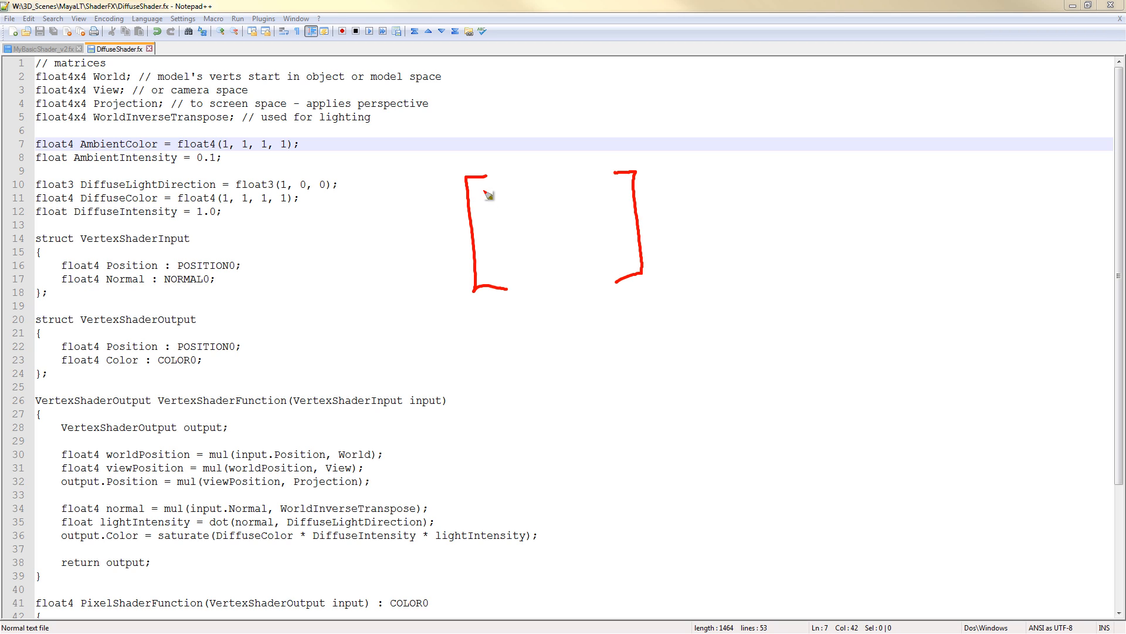
pyautogui.moveTo(484, 190)
pyautogui.mouseDown()
pyautogui.moveTo(494, 201)
pyautogui.moveTo(615, 195)
pyautogui.moveTo(599, 200)
pyautogui.mouseUp()
pyautogui.moveTo(491, 216)
pyautogui.mouseDown()
pyautogui.moveTo(506, 246)
pyautogui.moveTo(494, 247)
pyautogui.moveTo(505, 267)
pyautogui.moveTo(496, 271)
pyautogui.mouseUp()
pyautogui.click(533, 221)
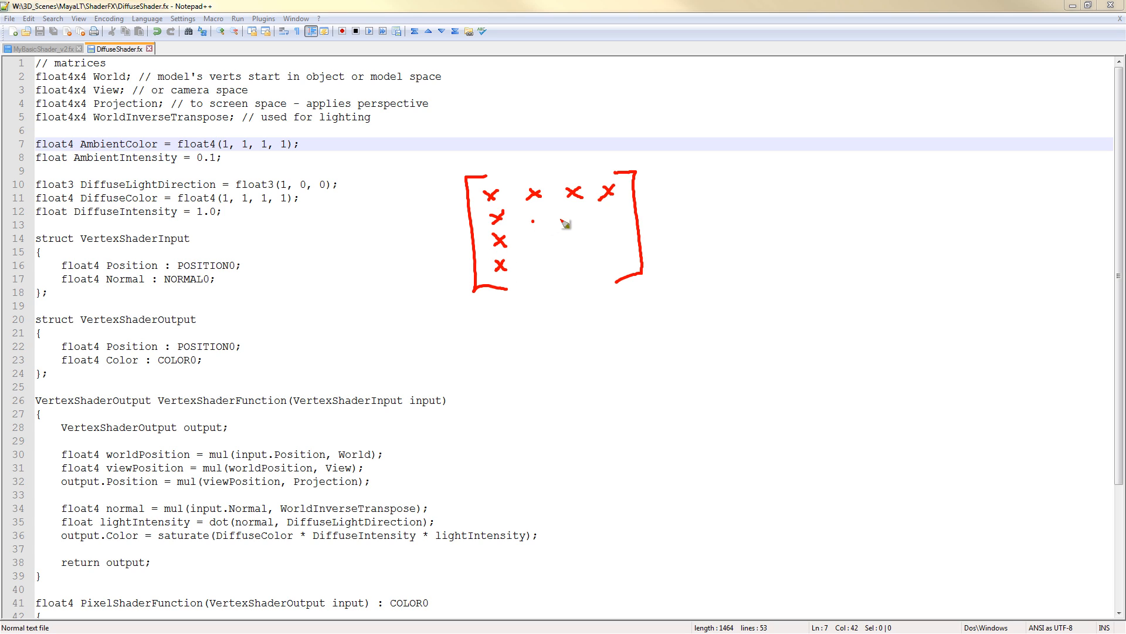
pyautogui.click(575, 218)
pyautogui.click(613, 217)
pyautogui.click(537, 250)
pyautogui.click(577, 242)
pyautogui.moveTo(615, 240); pyautogui.dragTo(615, 243)
pyautogui.moveTo(540, 271); pyautogui.dragTo(570, 268)
pyautogui.click(581, 266)
pyautogui.click(628, 265)
pyautogui.press('Escape')
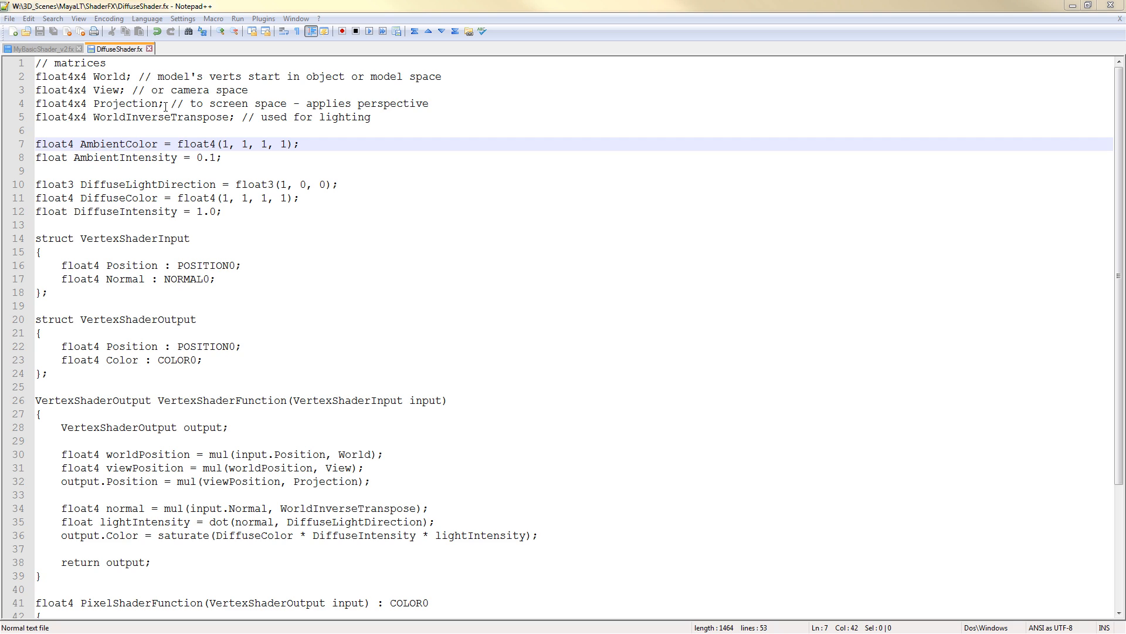
# Examine the WorldInverseTranspose lighting comment and the AmbientColor and AmbientIntensity declarations
pyautogui.moveTo(96, 117); pyautogui.dragTo(229, 117)
pyautogui.click(260, 118)
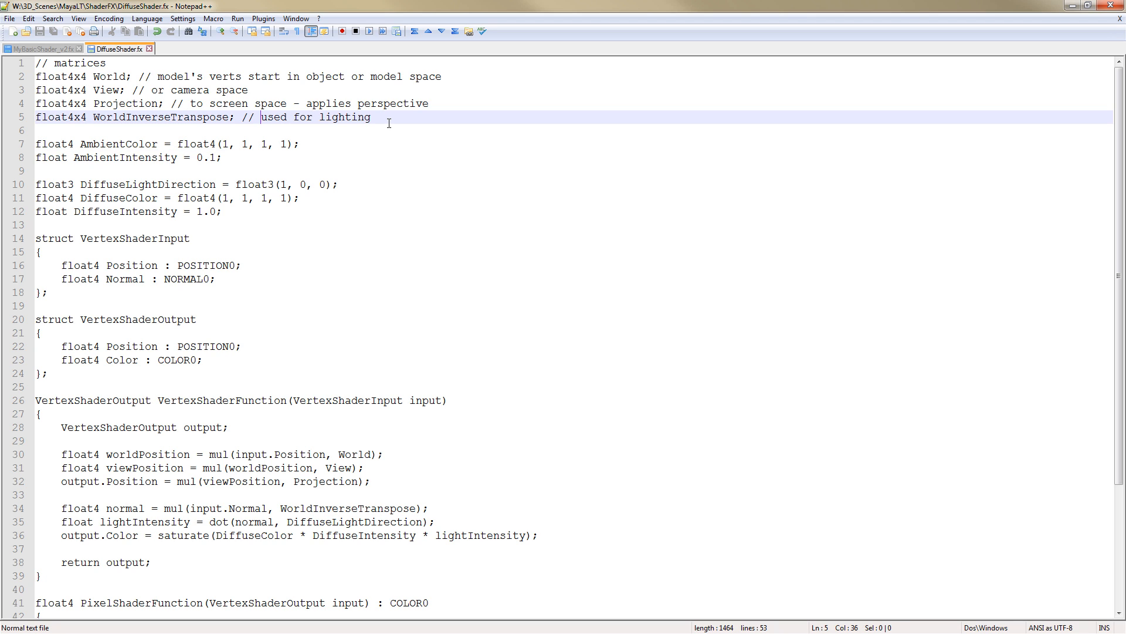
pyautogui.moveTo(371, 117); pyautogui.dragTo(261, 117)
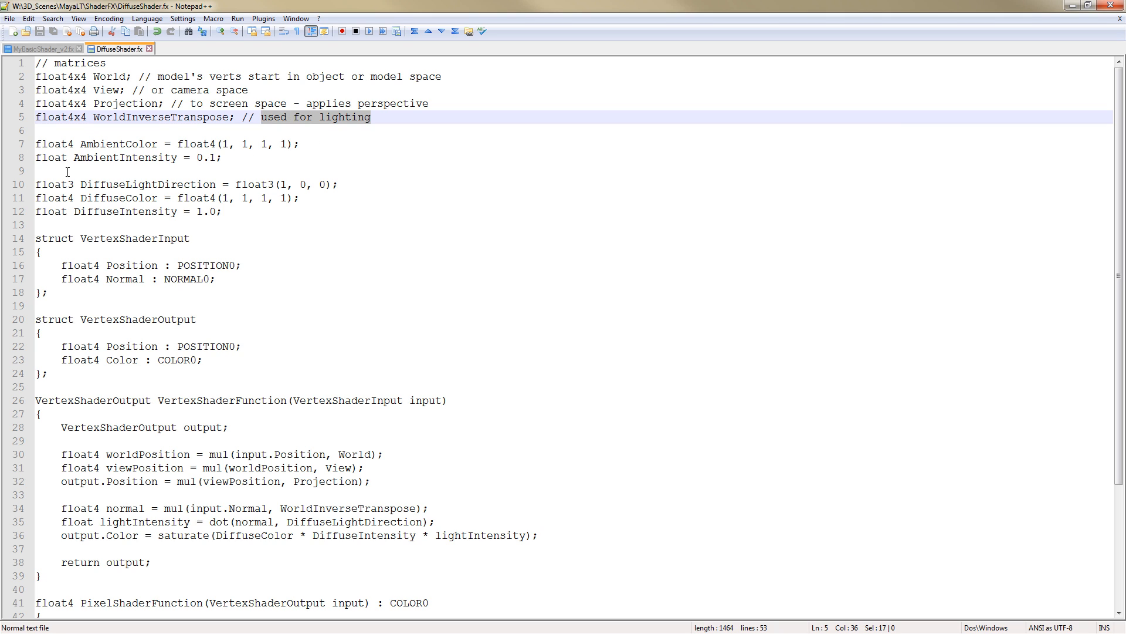
pyautogui.moveTo(37, 143)
pyautogui.mouseDown()
pyautogui.moveTo(235, 158)
pyautogui.moveTo(31, 159)
pyautogui.mouseUp()
pyautogui.click(196, 145)
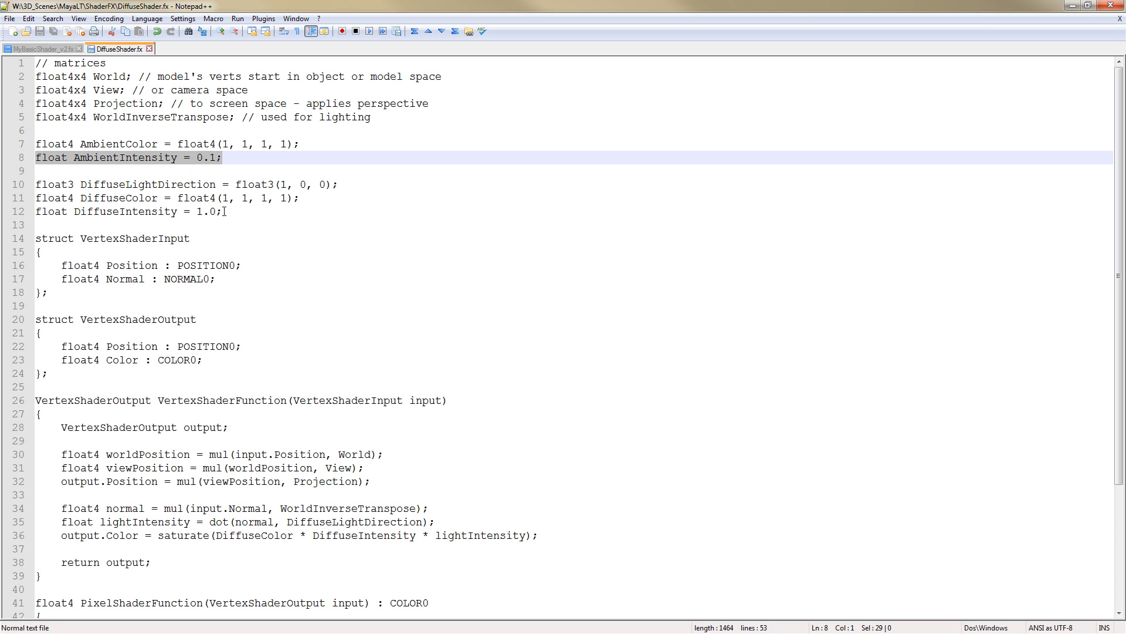
# Examine the DiffuseLightDirection, DiffuseColor and DiffuseIntensity declarations, comparing their float3, float4 and float types
pyautogui.moveTo(224, 212); pyautogui.dragTo(26, 188)
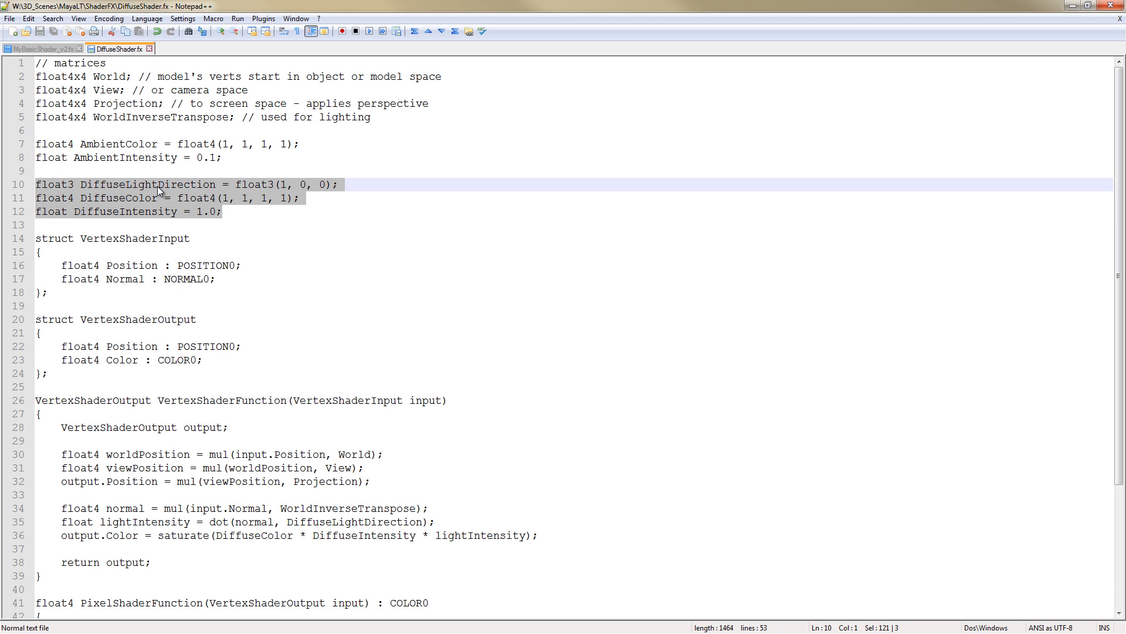
pyautogui.click(68, 186)
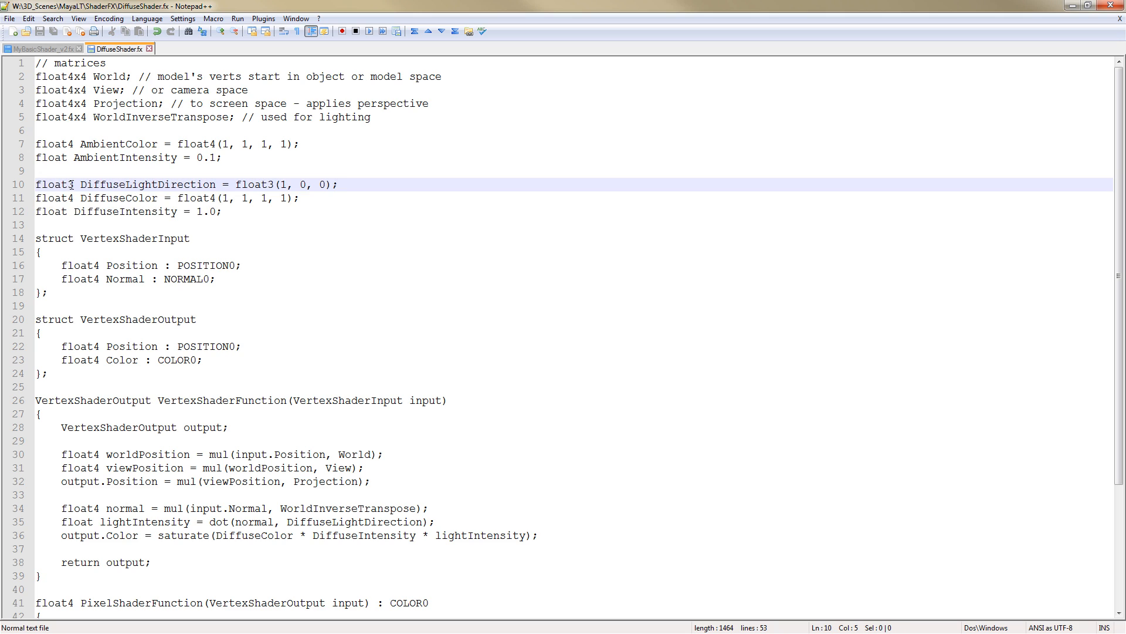
pyautogui.click(74, 197)
pyautogui.click(62, 211)
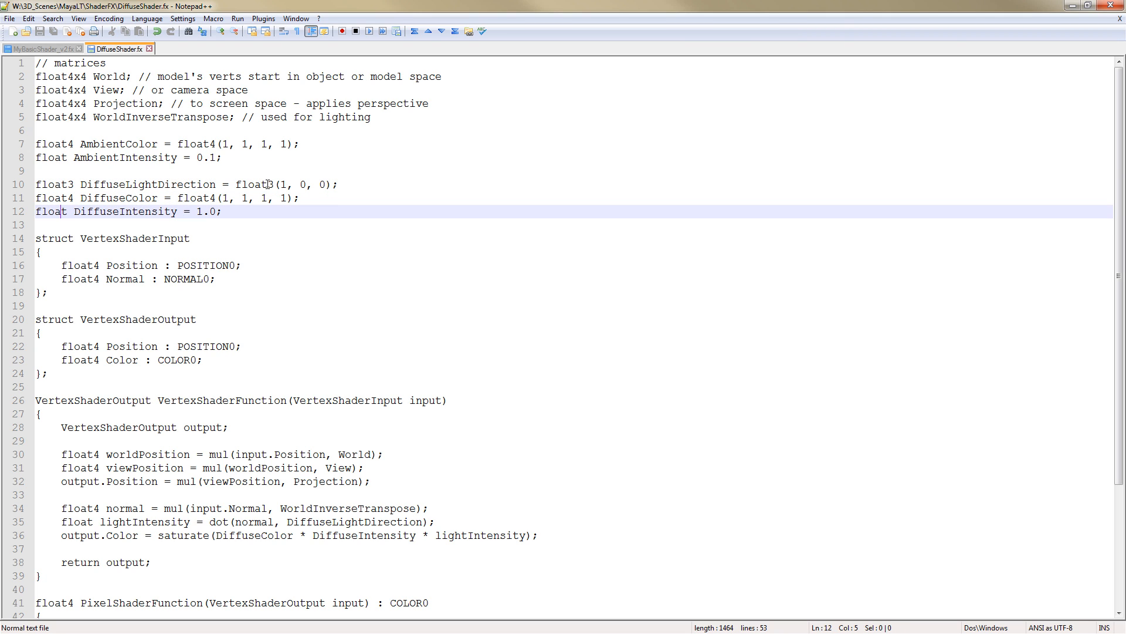
pyautogui.click(71, 143)
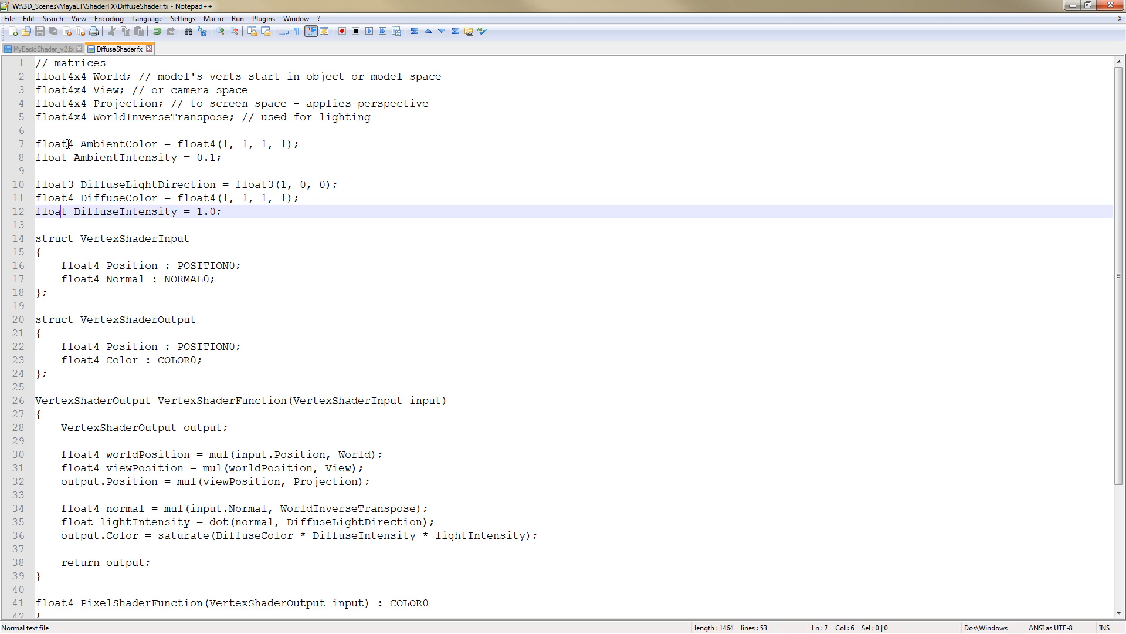
pyautogui.click(68, 186)
pyautogui.click(67, 197)
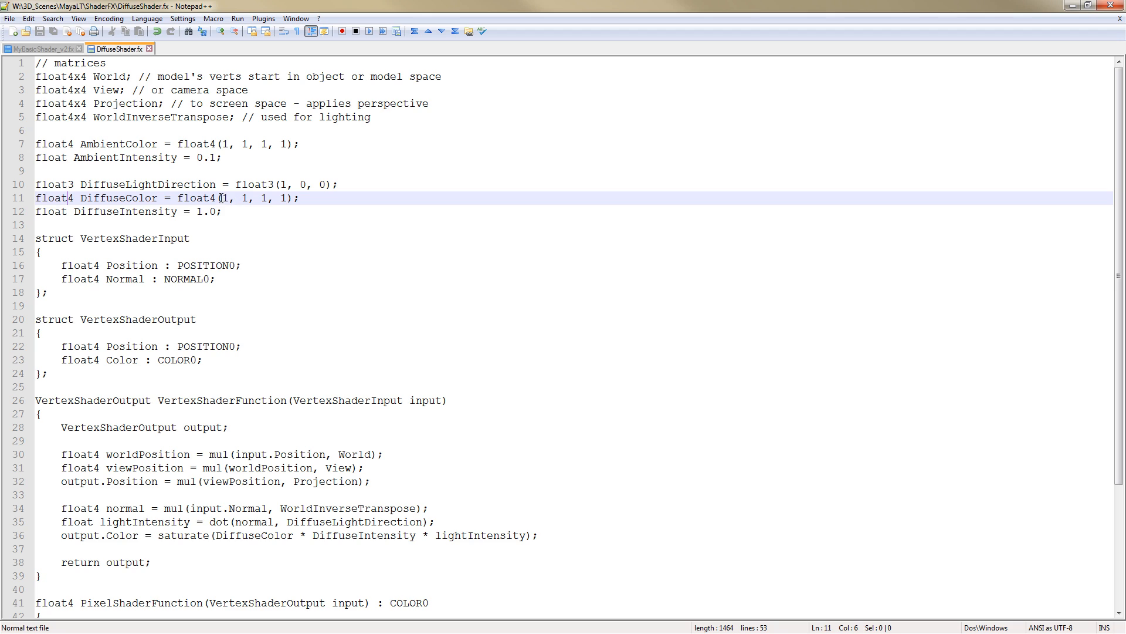
pyautogui.moveTo(222, 197); pyautogui.dragTo(285, 197)
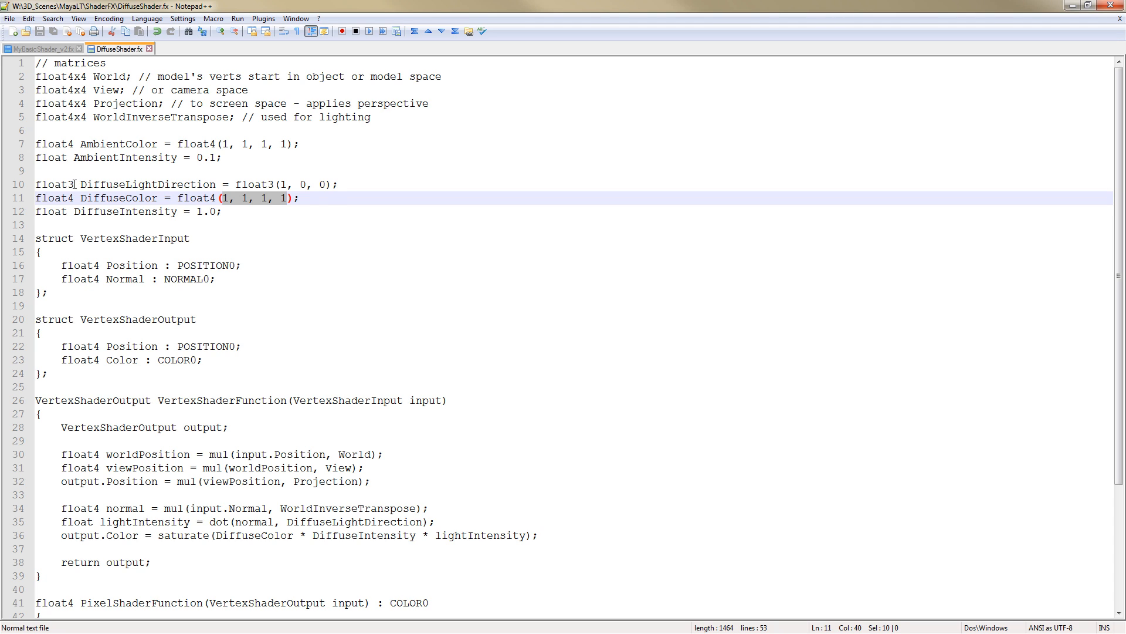
pyautogui.moveTo(75, 185)
pyautogui.mouseDown()
pyautogui.moveTo(75, 199)
pyautogui.moveTo(75, 185)
pyautogui.mouseUp()
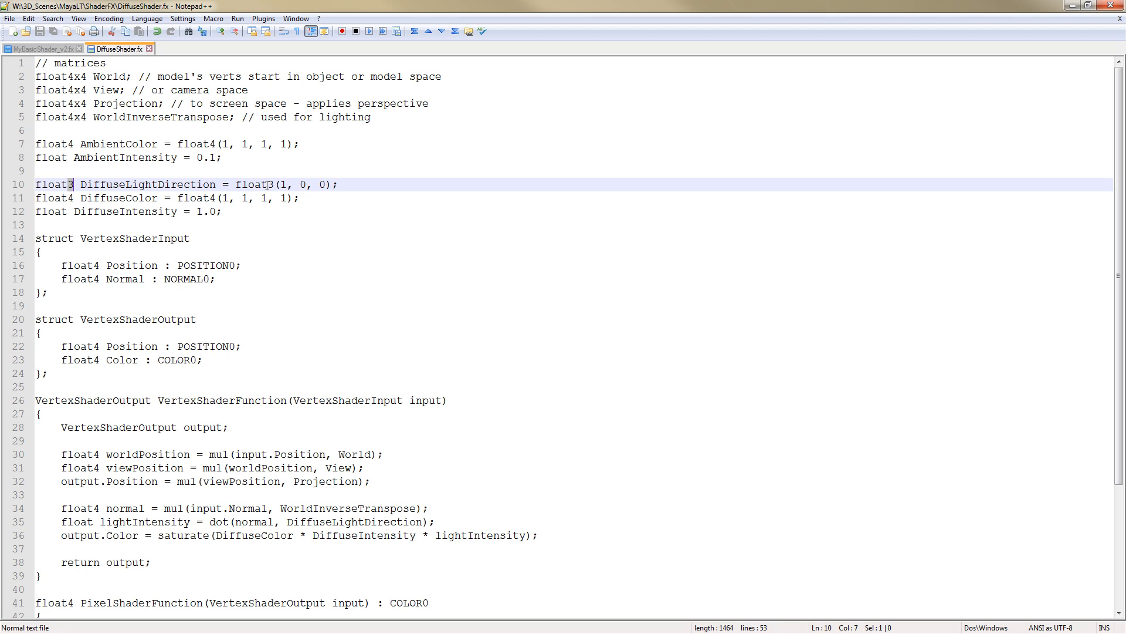
pyautogui.click(63, 199)
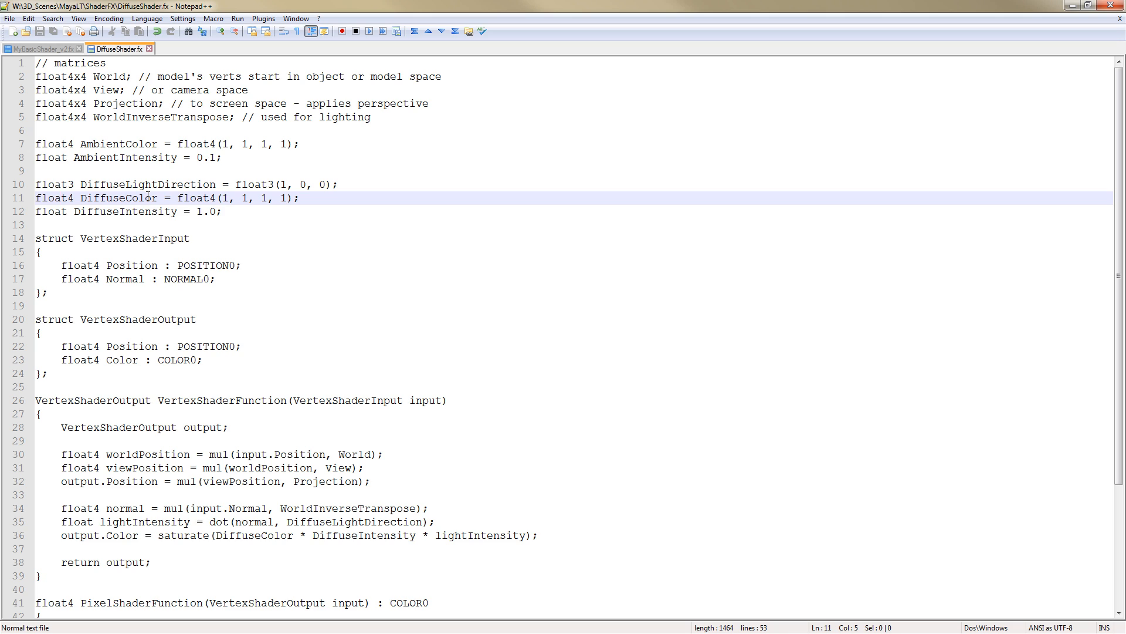
pyautogui.click(139, 188)
pyautogui.click(138, 194)
pyautogui.click(125, 213)
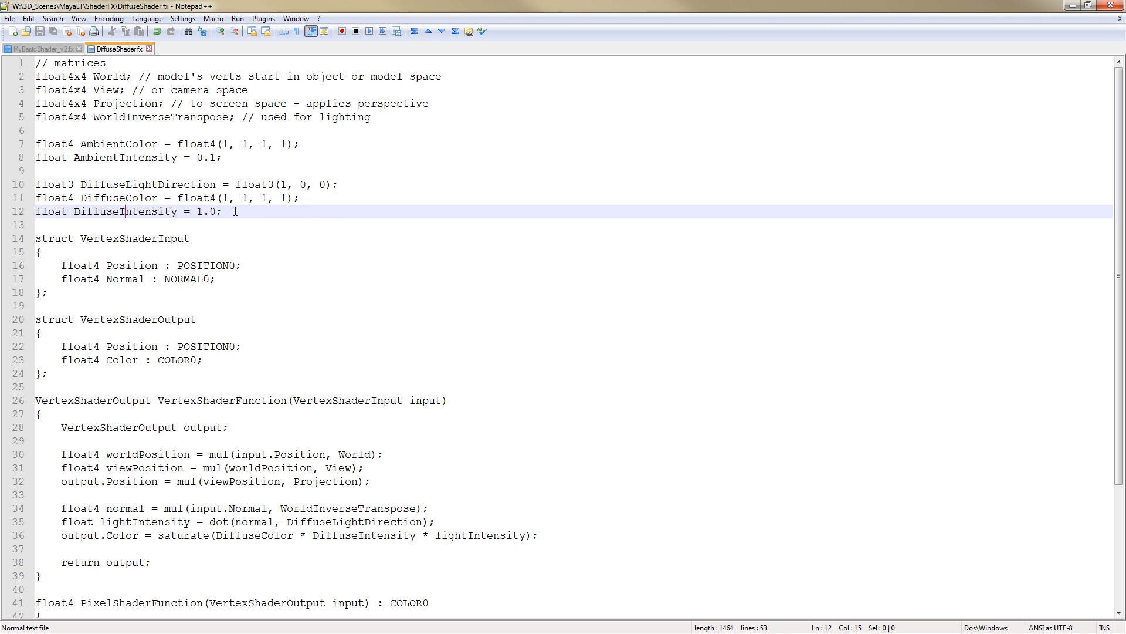
pyautogui.moveTo(235, 212); pyautogui.dragTo(36, 184)
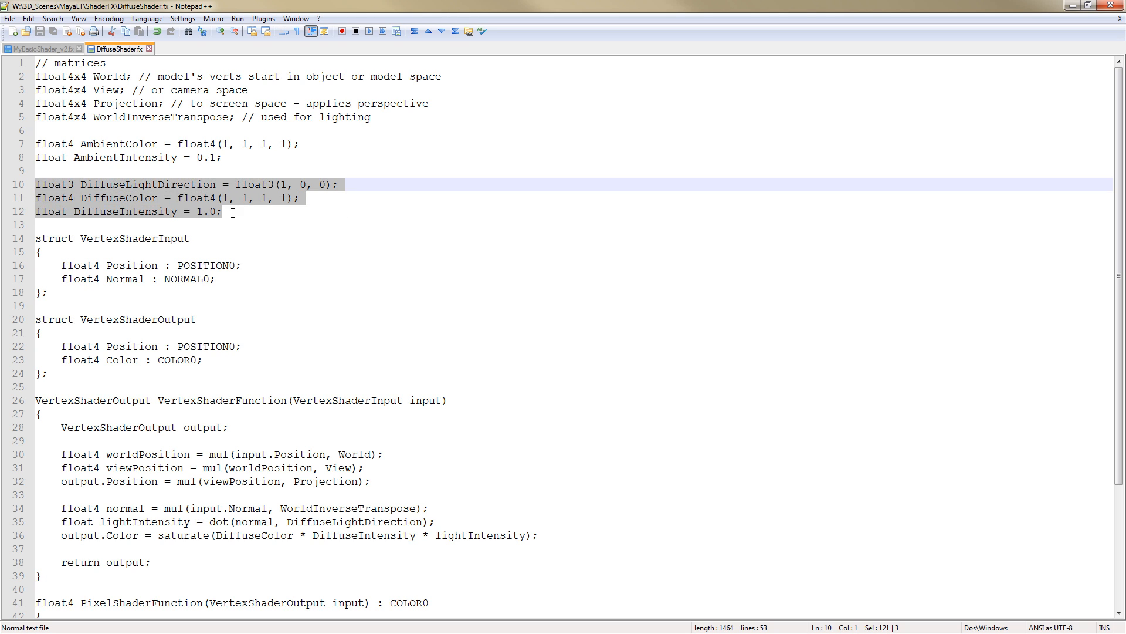
pyautogui.click(233, 213)
pyautogui.moveTo(232, 213); pyautogui.dragTo(26, 189)
pyautogui.click(229, 212)
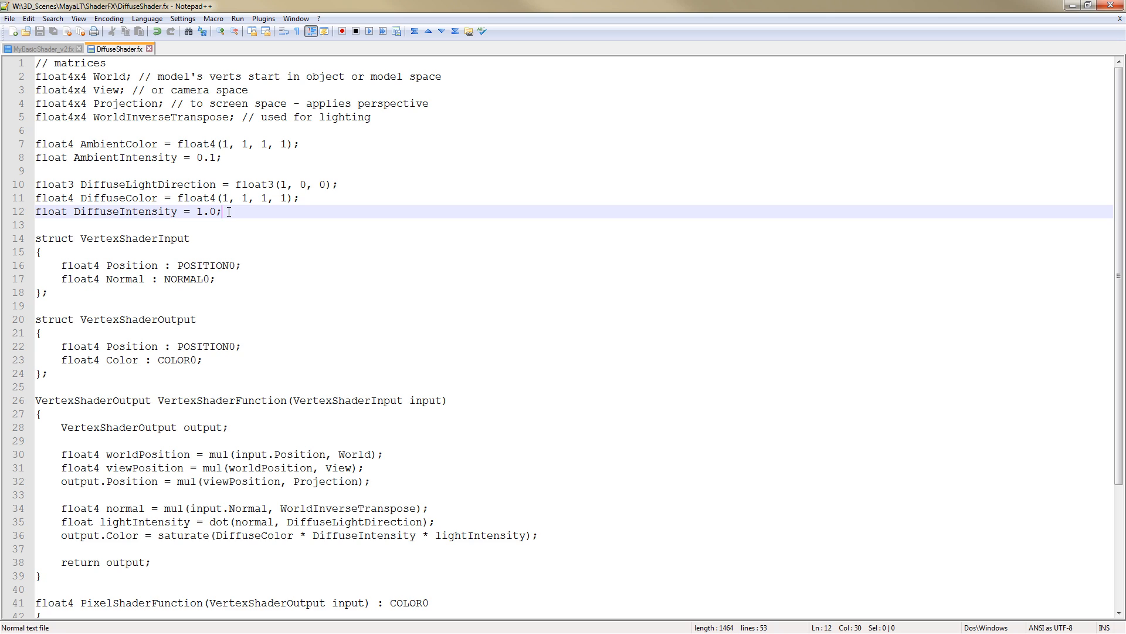
pyautogui.moveTo(229, 212); pyautogui.dragTo(29, 185)
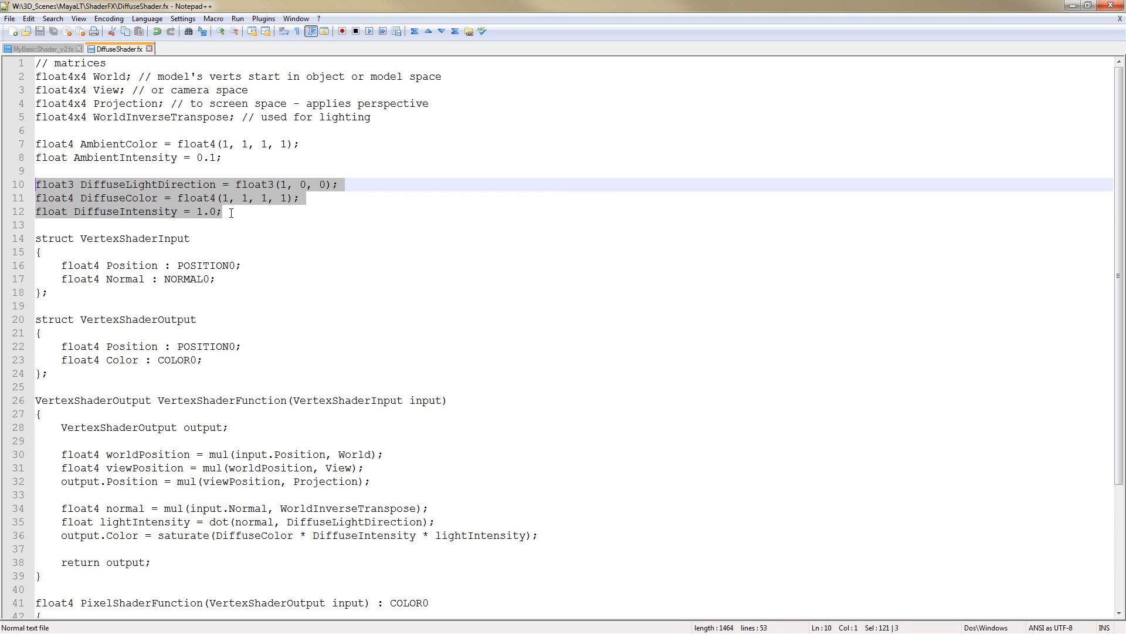
pyautogui.click(230, 212)
pyautogui.moveTo(230, 212); pyautogui.dragTo(25, 188)
pyautogui.click(221, 226)
pyautogui.moveTo(234, 211); pyautogui.dragTo(34, 185)
pyautogui.click(232, 212)
pyautogui.moveTo(232, 212); pyautogui.dragTo(30, 188)
pyautogui.click(224, 209)
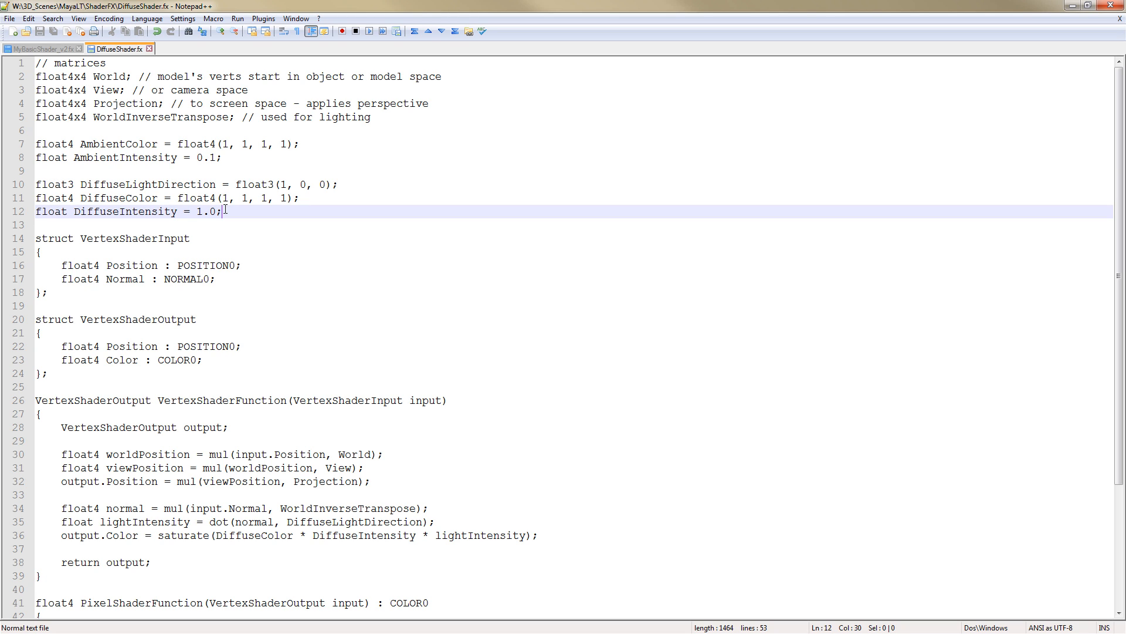
pyautogui.moveTo(224, 209); pyautogui.dragTo(34, 184)
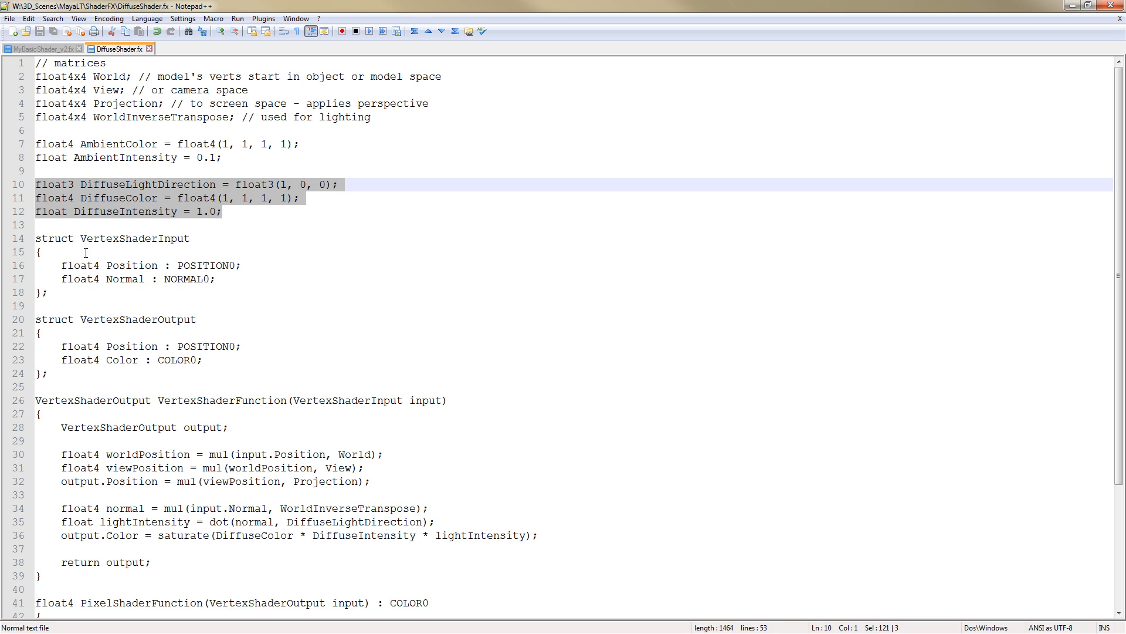
pyautogui.click(164, 280)
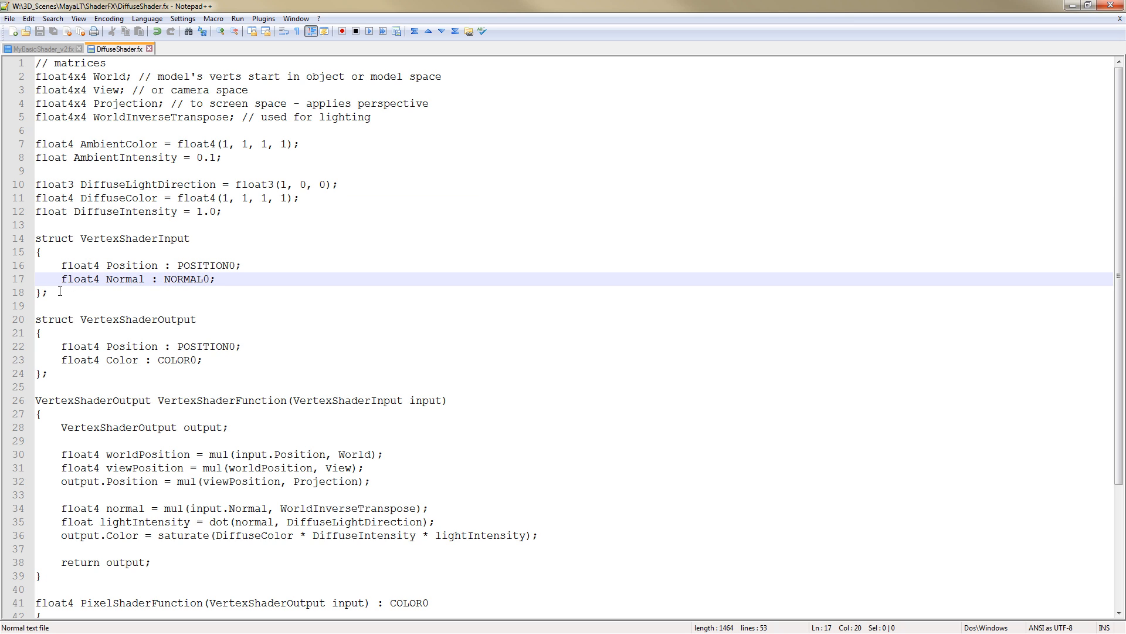
# Examine the VertexShaderInput struct's Position and Normal fields and revisit the four matrix declarations
pyautogui.doubleClick(186, 239)
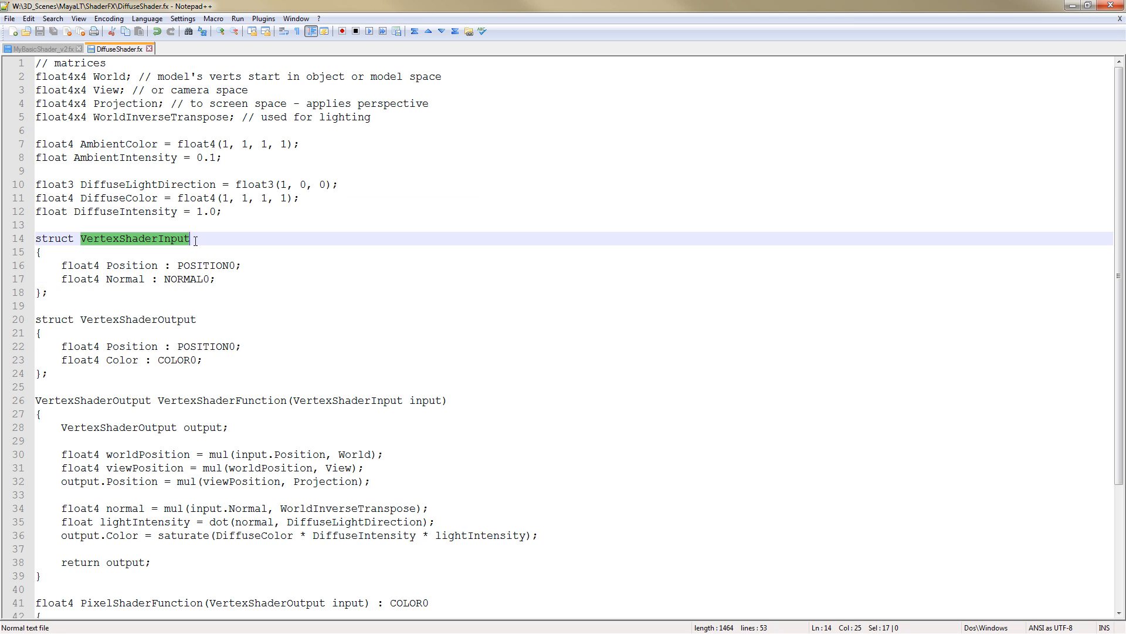
pyautogui.click(132, 240)
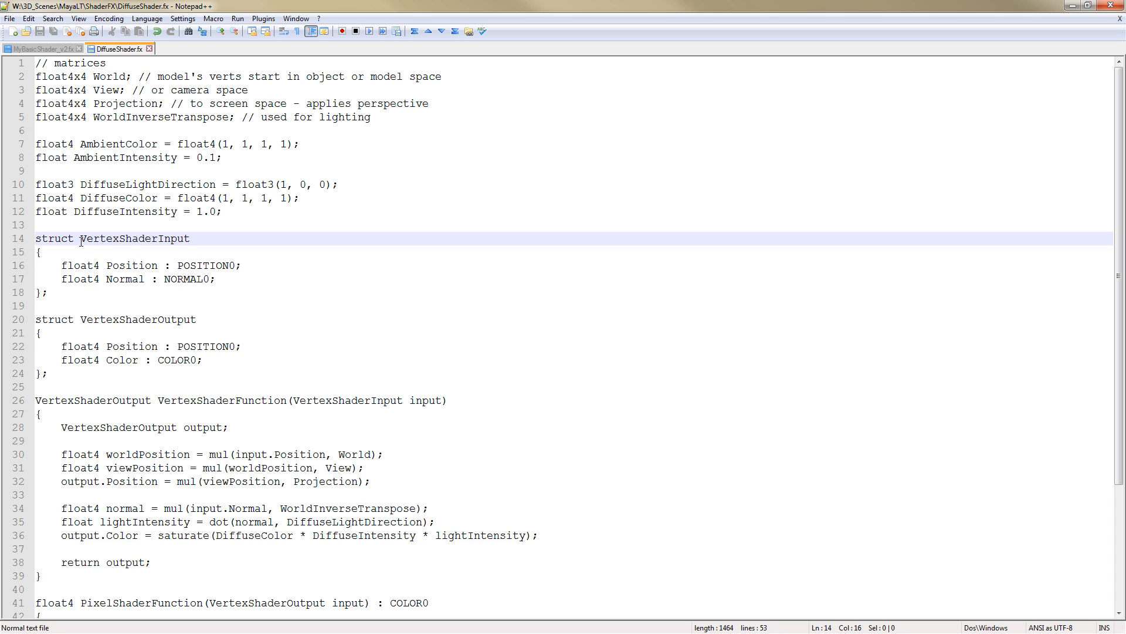
pyautogui.moveTo(80, 262)
pyautogui.mouseDown()
pyautogui.moveTo(191, 268)
pyautogui.moveTo(92, 274)
pyautogui.moveTo(60, 261)
pyautogui.mouseUp()
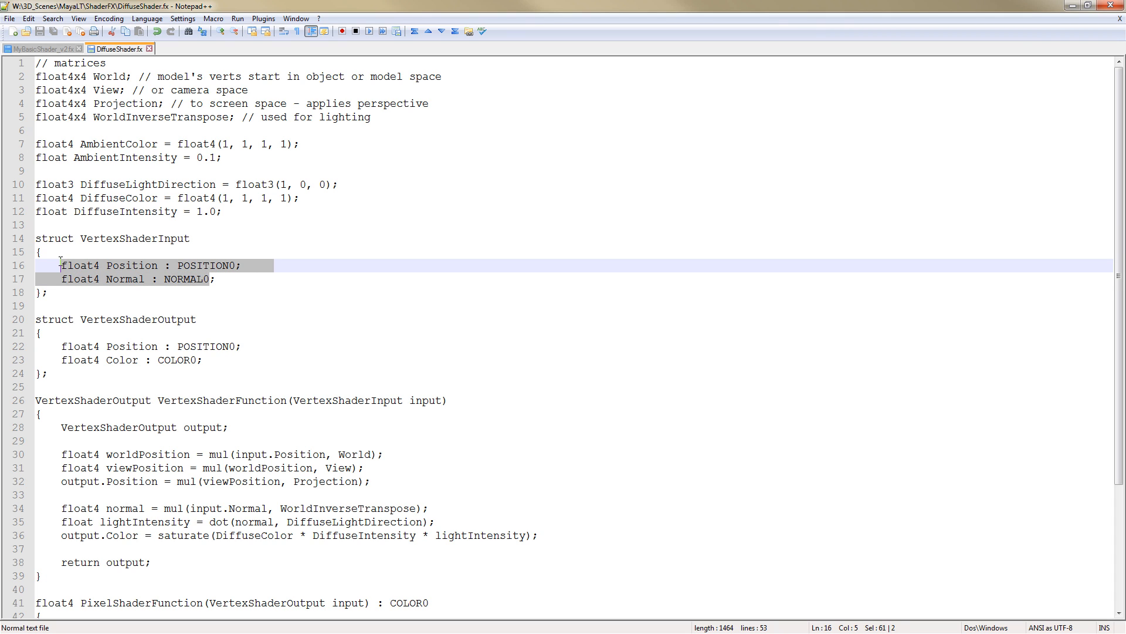
pyautogui.moveTo(236, 117); pyautogui.dragTo(31, 82)
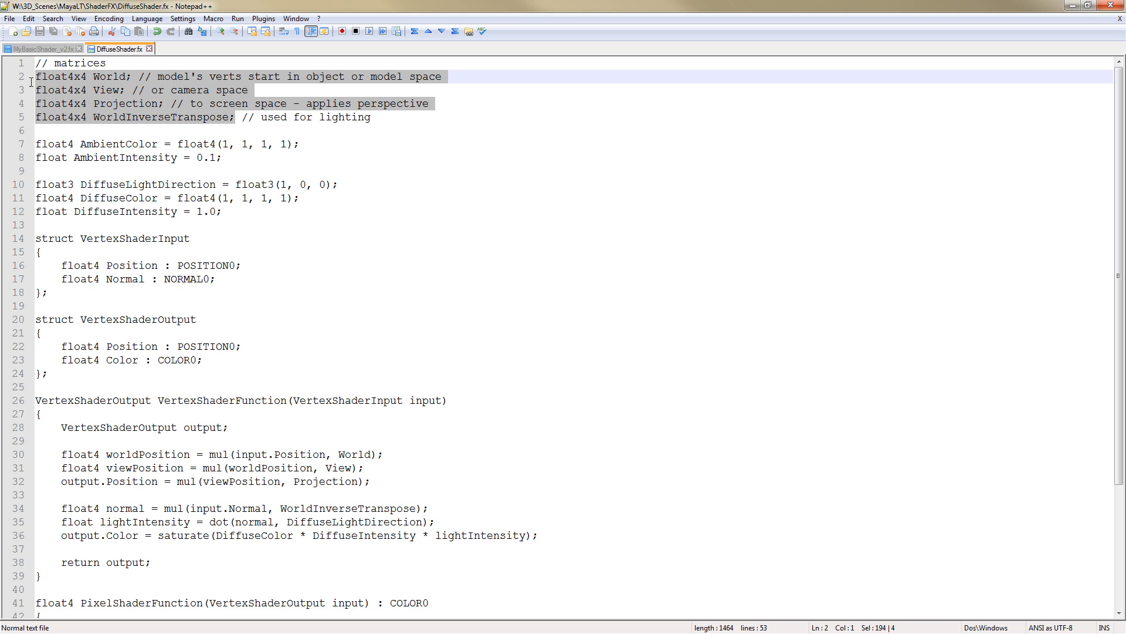
pyautogui.click(109, 89)
pyautogui.click(111, 103)
pyautogui.click(138, 117)
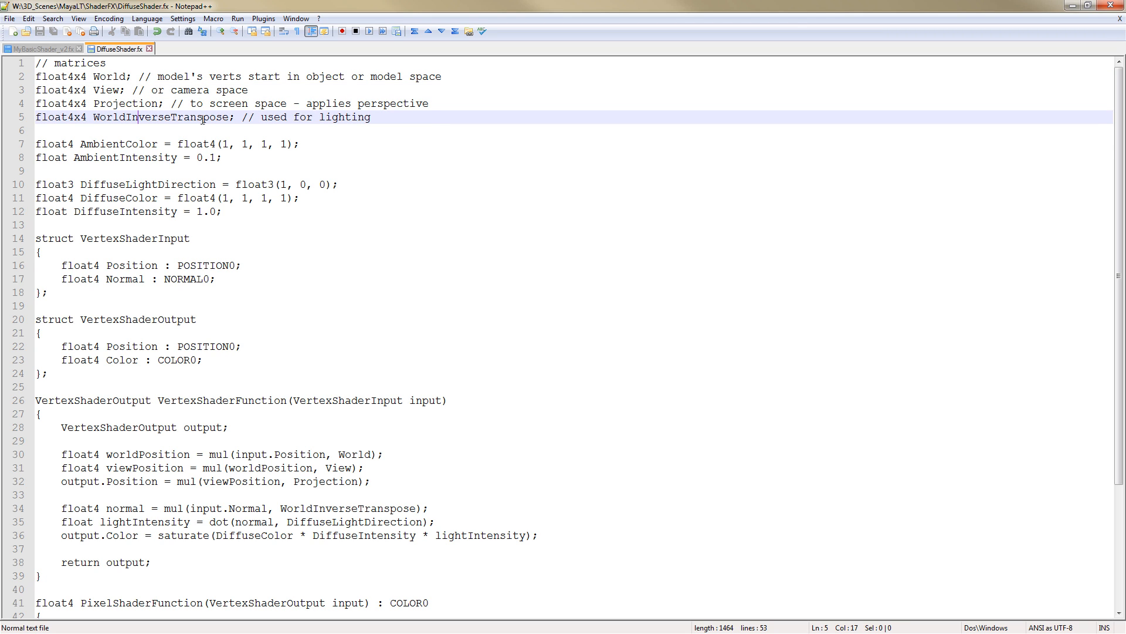
pyautogui.click(136, 105)
pyautogui.click(120, 91)
pyautogui.click(107, 78)
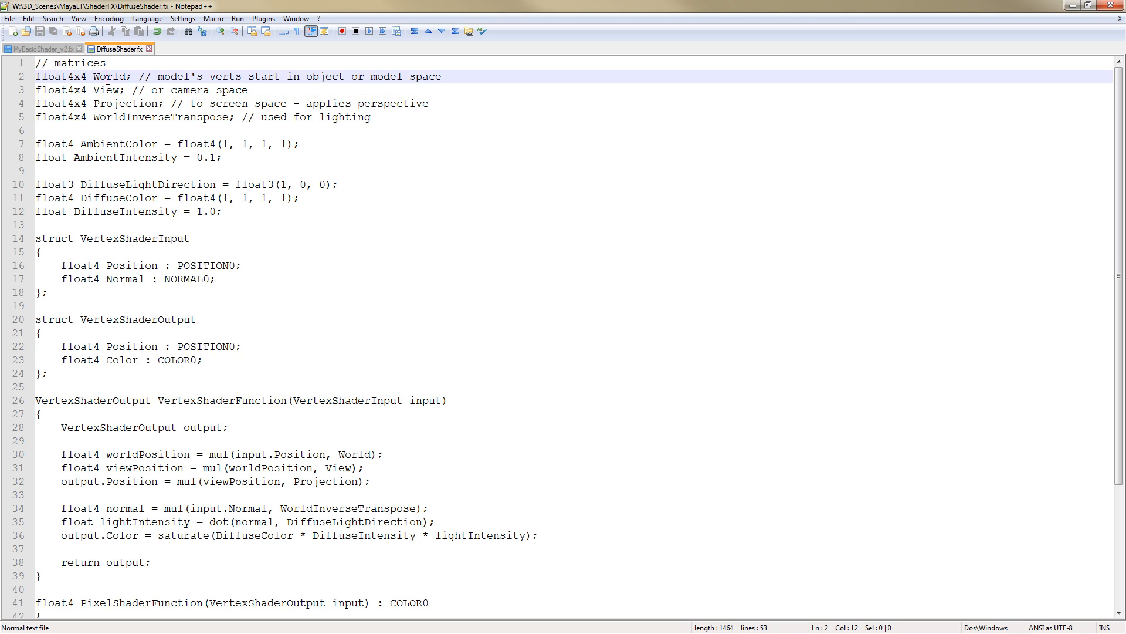
pyautogui.click(105, 91)
pyautogui.click(104, 105)
pyautogui.click(100, 118)
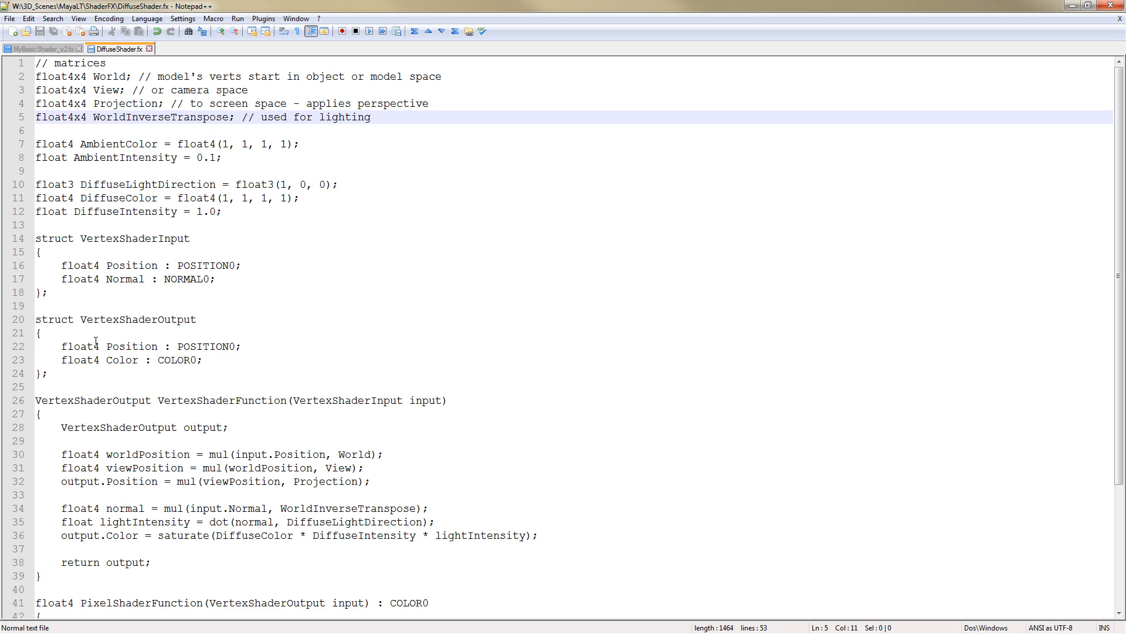
# Compare the VertexShaderOutput struct's Position and Color fields with the input struct's fields
pyautogui.click(87, 323)
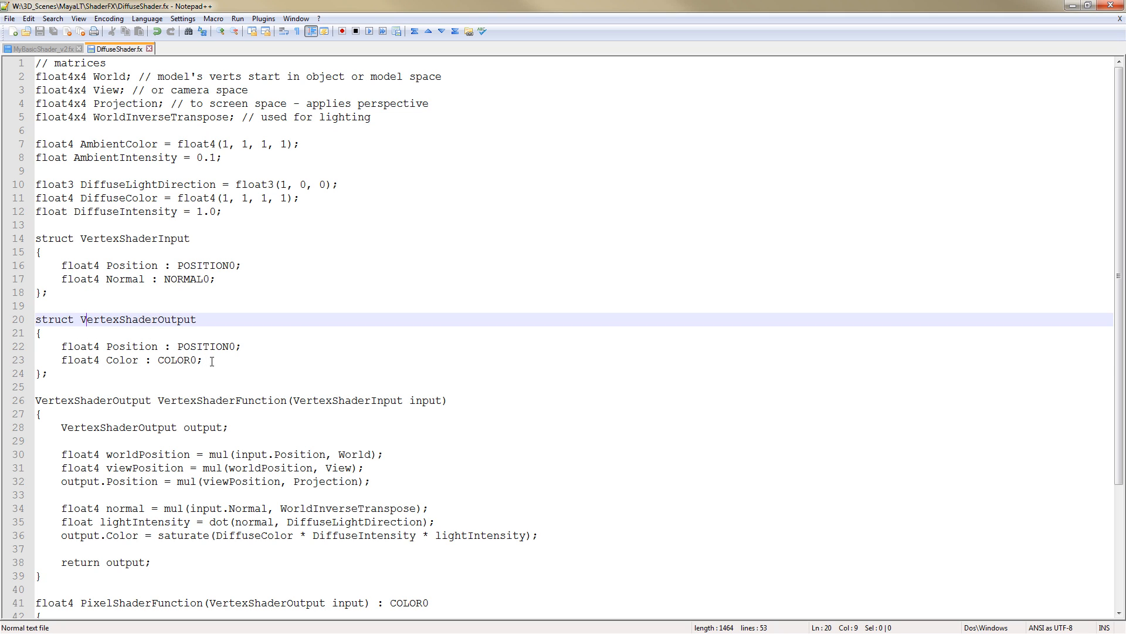
pyautogui.moveTo(212, 361); pyautogui.dragTo(58, 347)
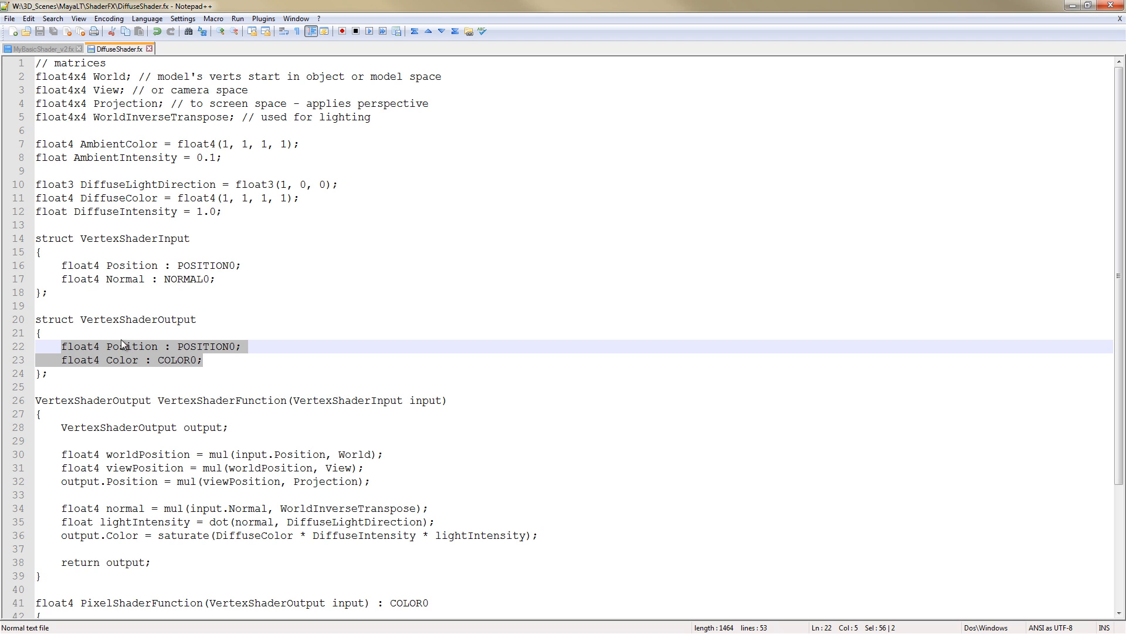
pyautogui.click(156, 349)
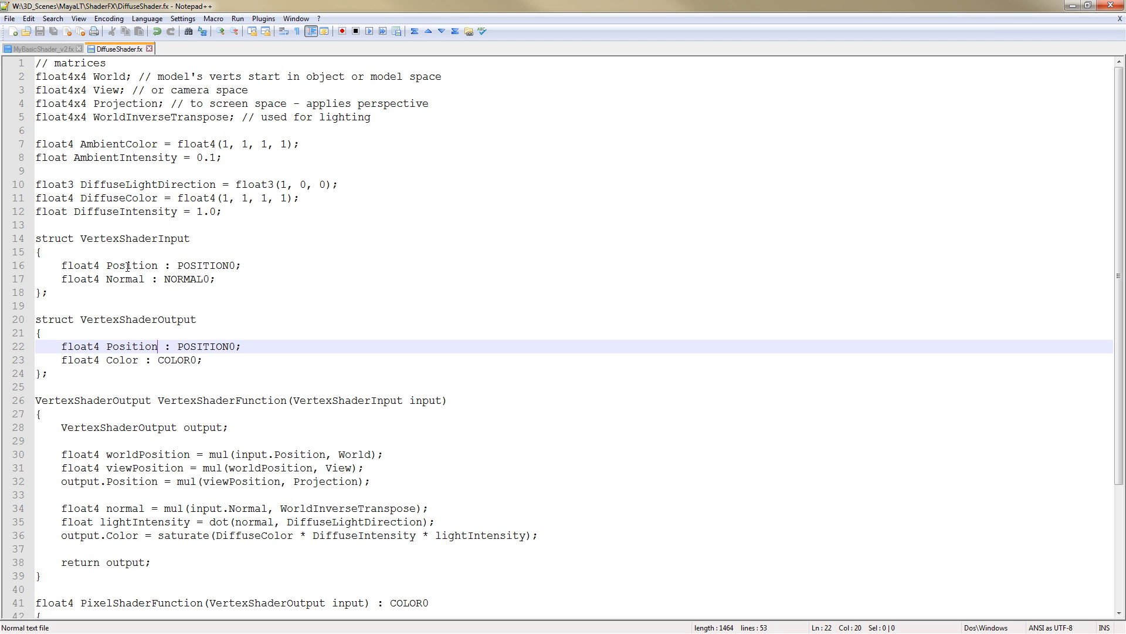
pyautogui.click(127, 267)
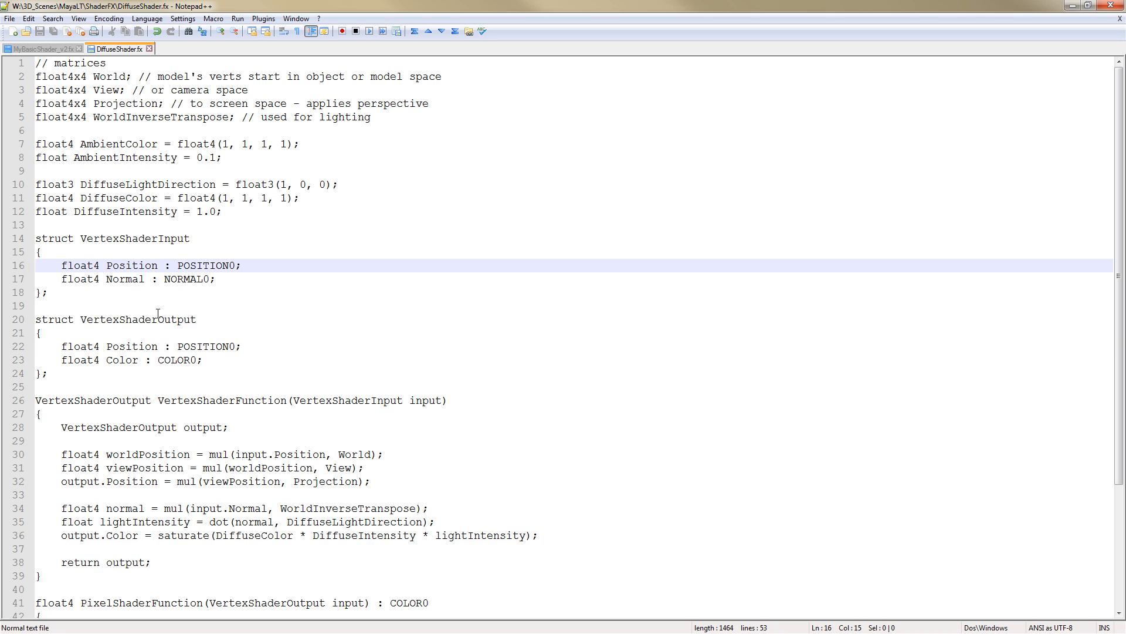
pyautogui.click(128, 278)
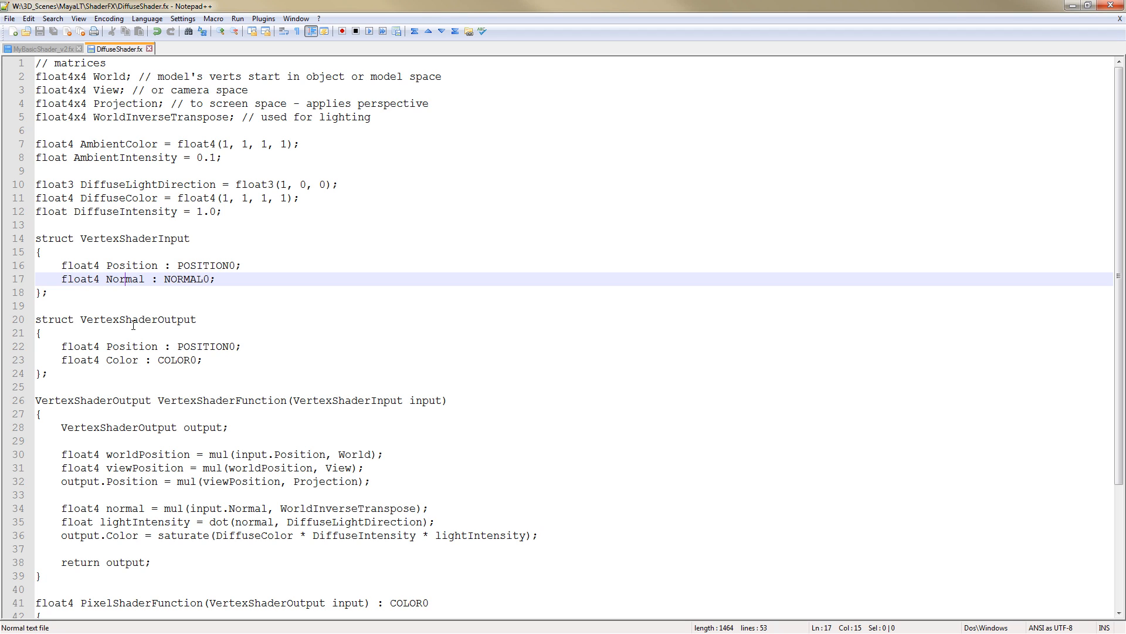
pyautogui.moveTo(86, 321); pyautogui.dragTo(190, 320)
pyautogui.moveTo(107, 346); pyautogui.dragTo(159, 346)
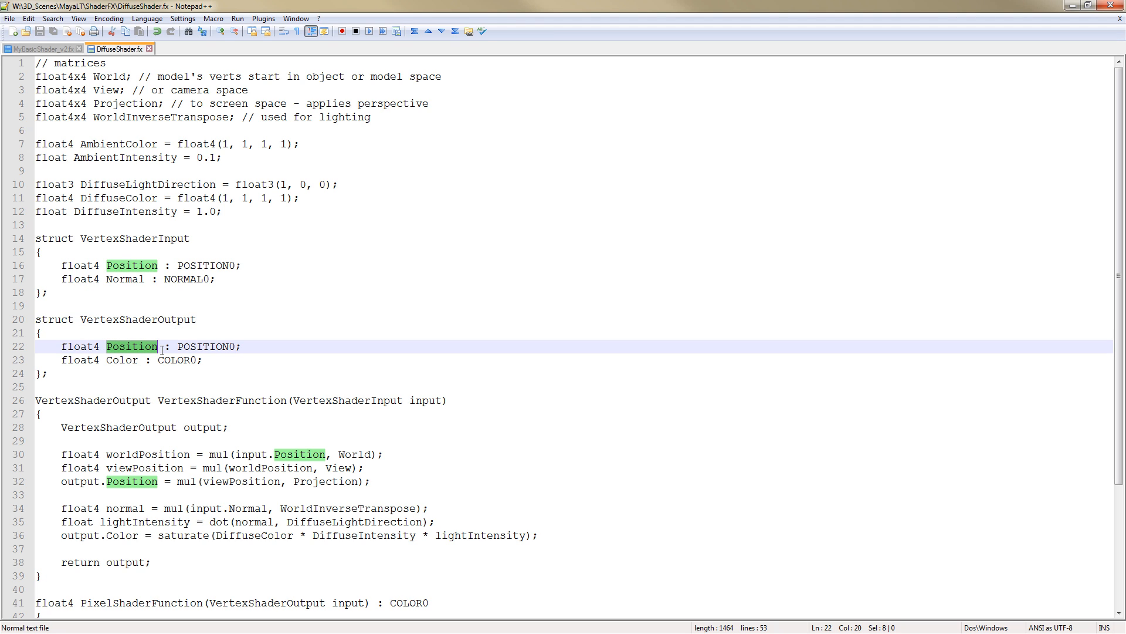
pyautogui.click(120, 361)
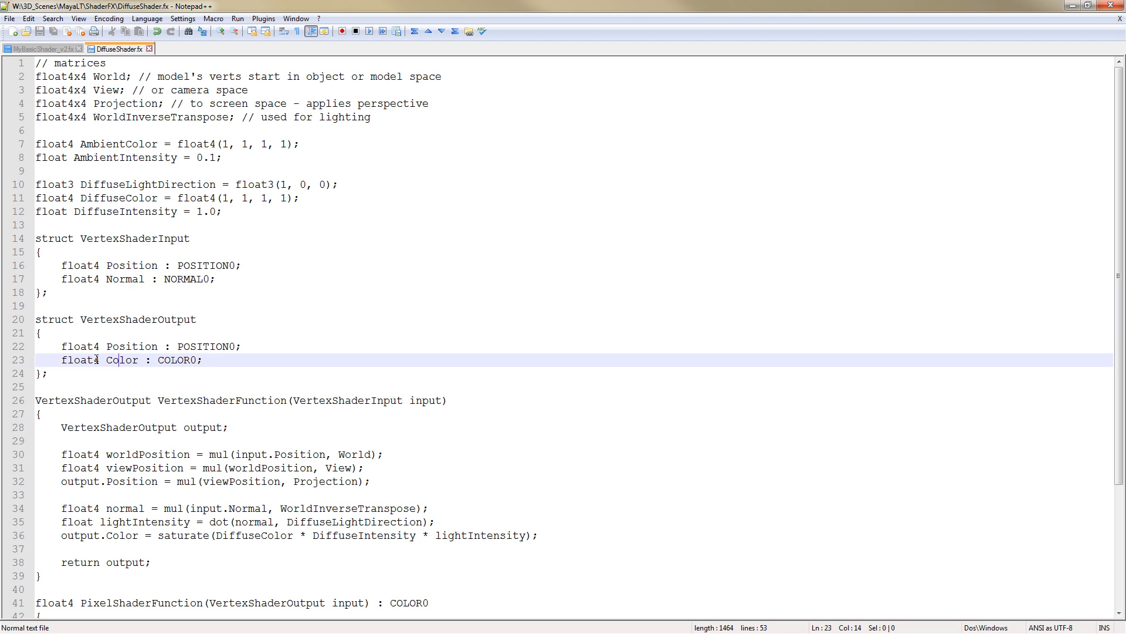
pyautogui.moveTo(107, 360); pyautogui.dragTo(203, 359)
pyautogui.click(210, 335)
# Examine the VertexShaderFunction definition that follows the structs
pyautogui.scroll(-1, 210, 336)
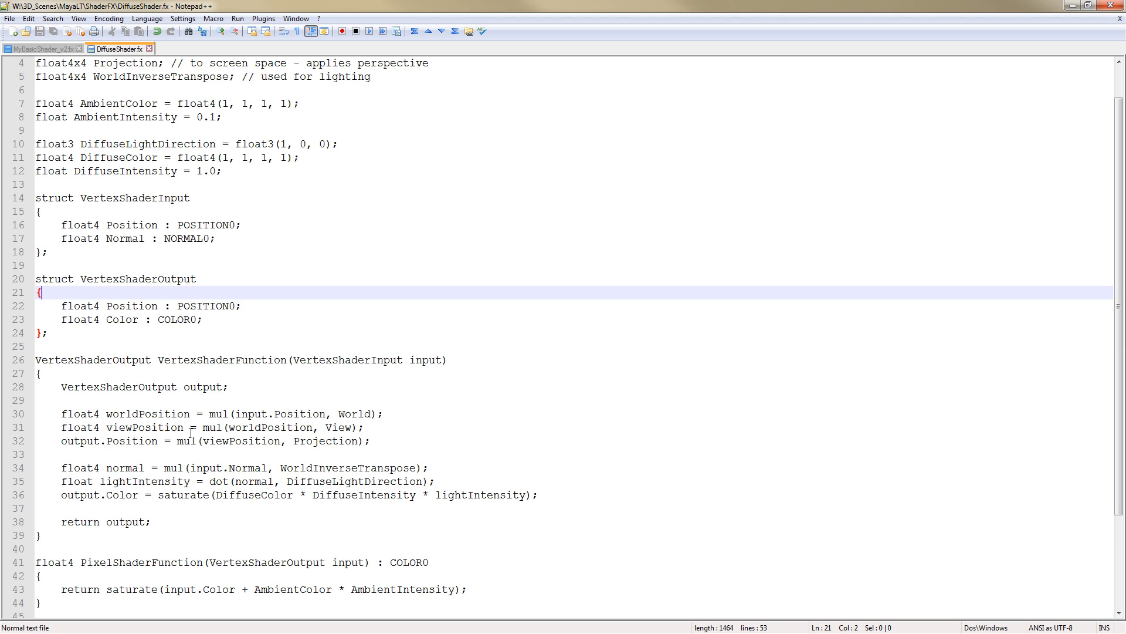
pyautogui.scroll(-2, 190, 433)
pyautogui.moveTo(53, 455); pyautogui.dragTo(35, 279)
pyautogui.click(144, 290)
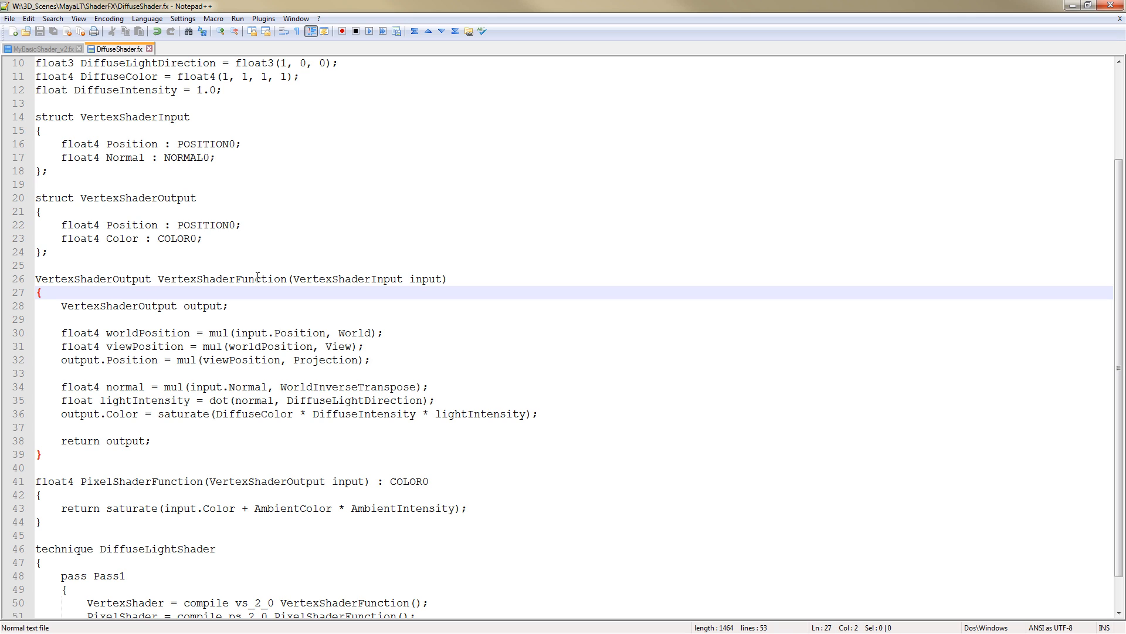
# Walk through the VertexShaderFunction body, highlighting the output declaration, the position transform lines and the lighting lines
pyautogui.moveTo(53, 308); pyautogui.dragTo(236, 305)
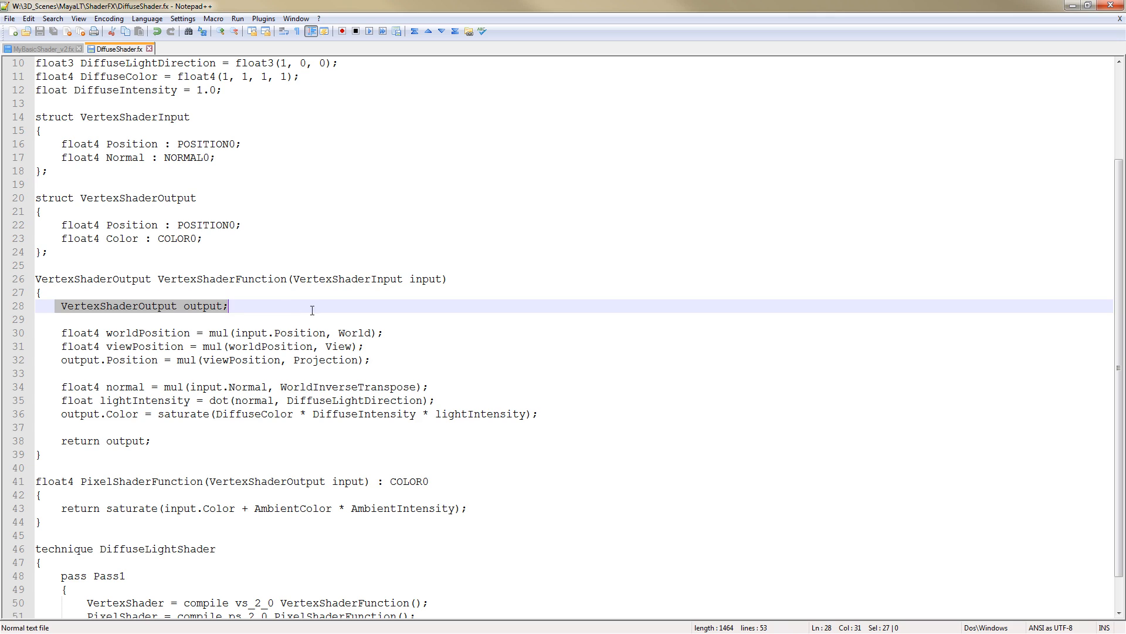
pyautogui.moveTo(293, 279); pyautogui.dragTo(364, 280)
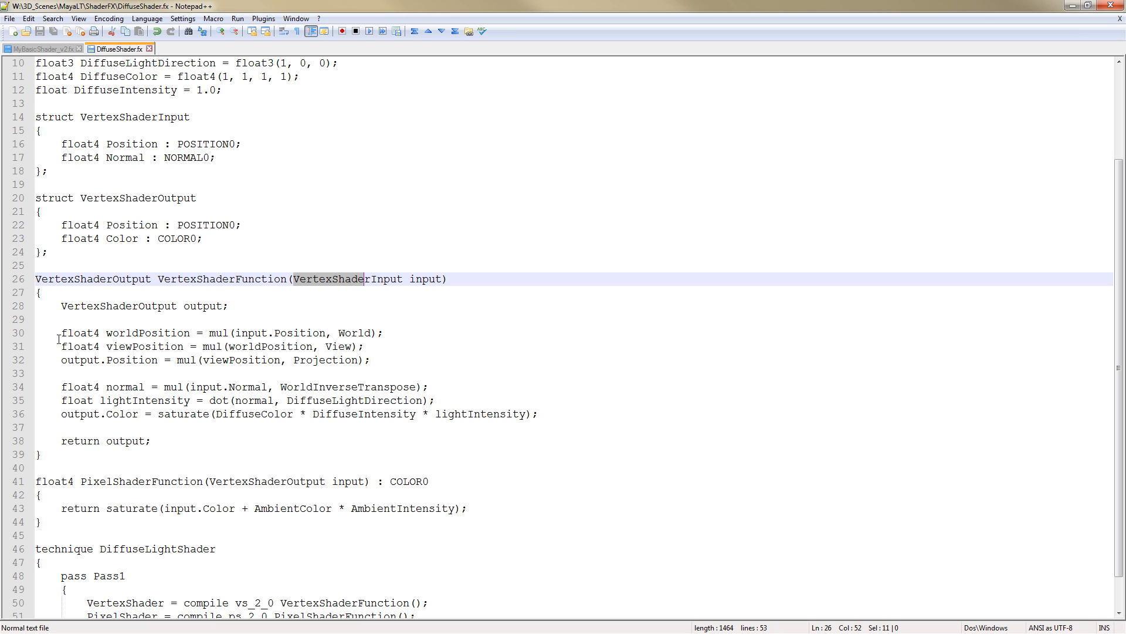
pyautogui.moveTo(61, 333); pyautogui.dragTo(385, 355)
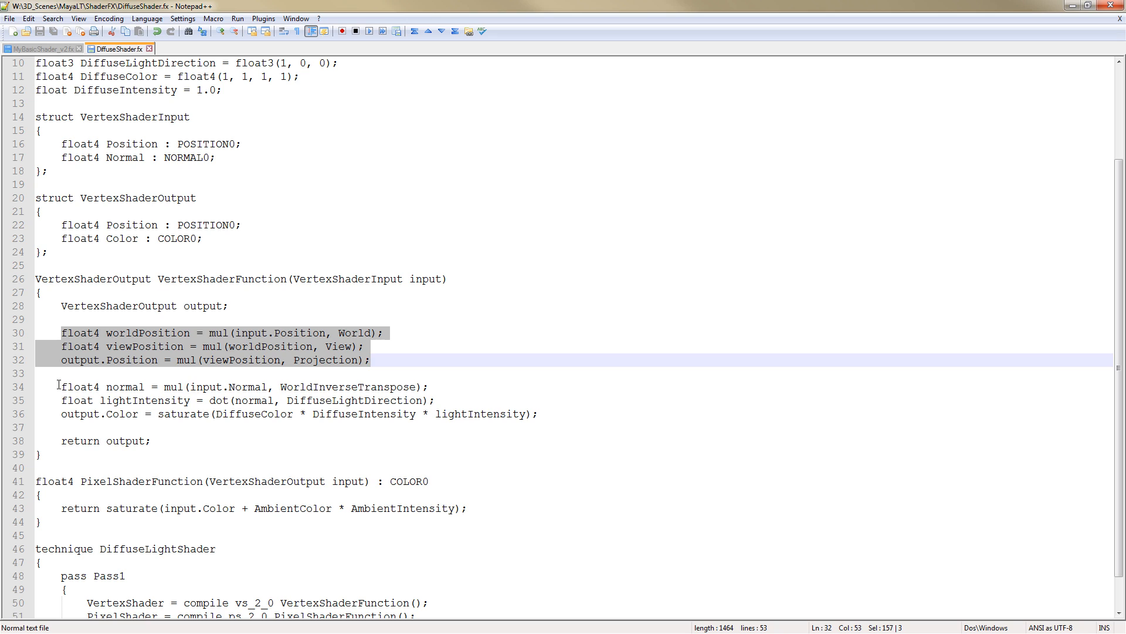
pyautogui.moveTo(59, 386); pyautogui.dragTo(610, 411)
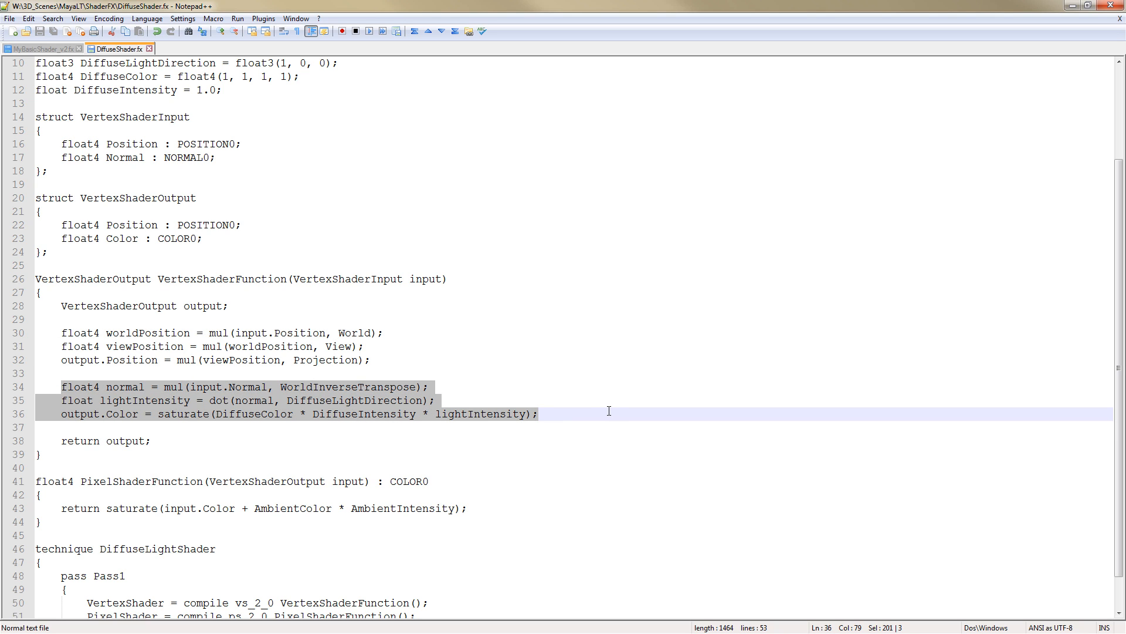
# Examine the worldPosition line, which multiplies input.Position by the World matrix
pyautogui.click(73, 346)
pyautogui.moveTo(61, 333); pyautogui.dragTo(382, 332)
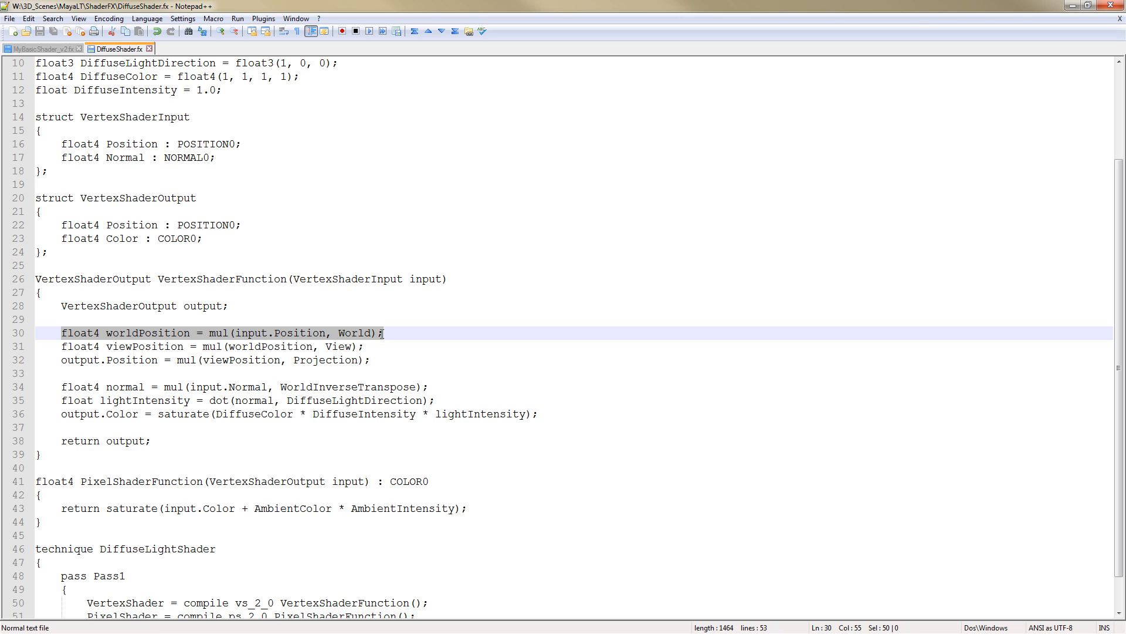
pyautogui.click(148, 333)
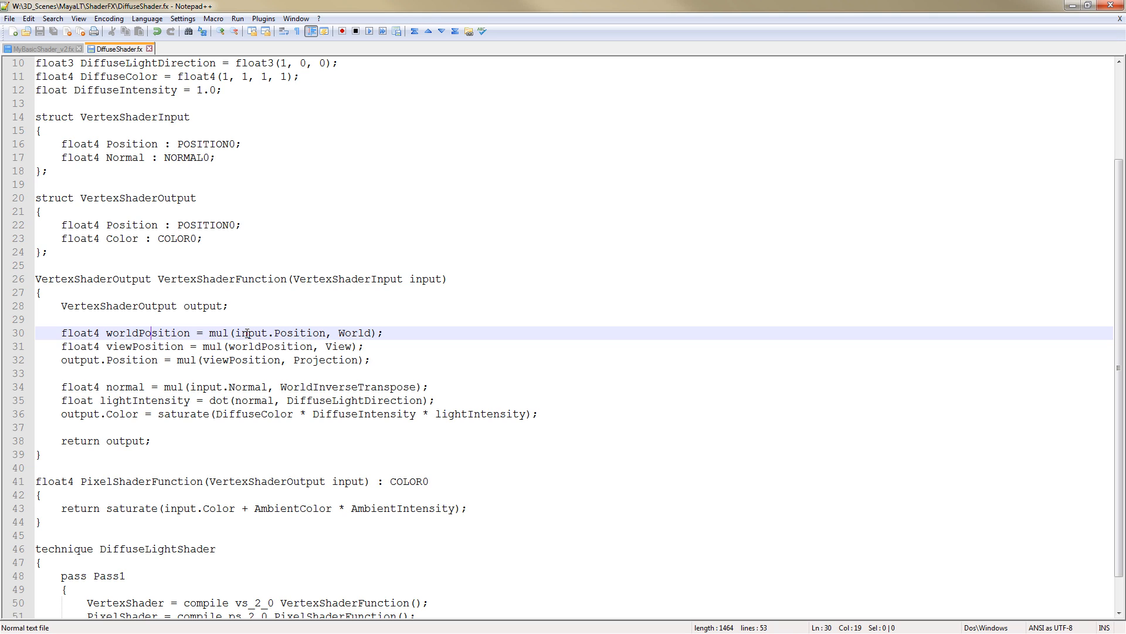
pyautogui.moveTo(235, 334); pyautogui.dragTo(327, 335)
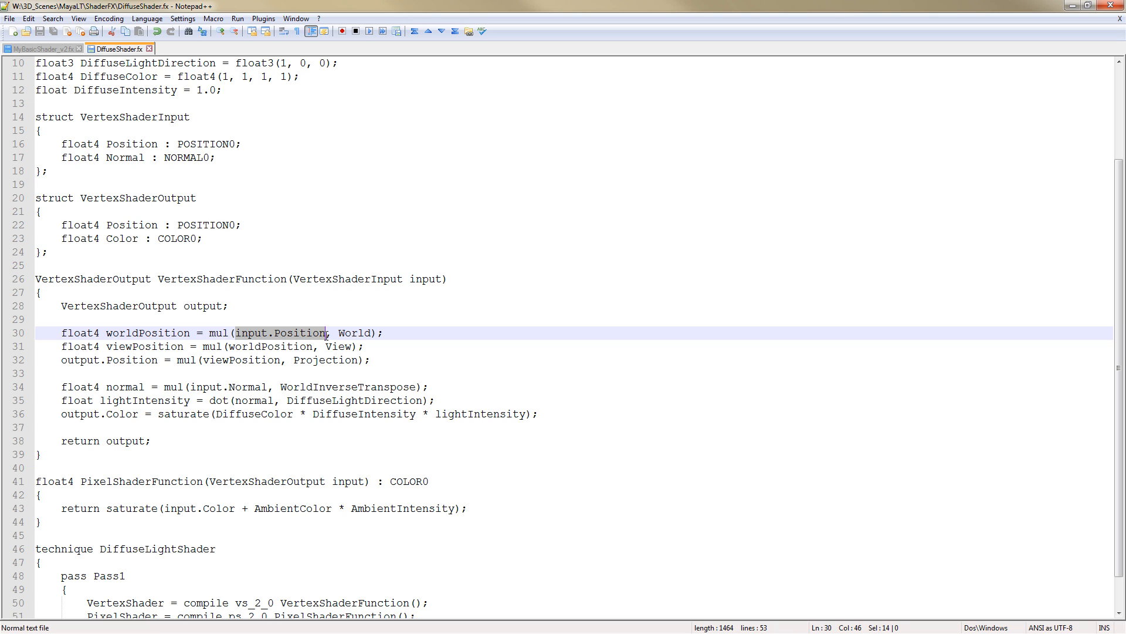
pyautogui.click(174, 279)
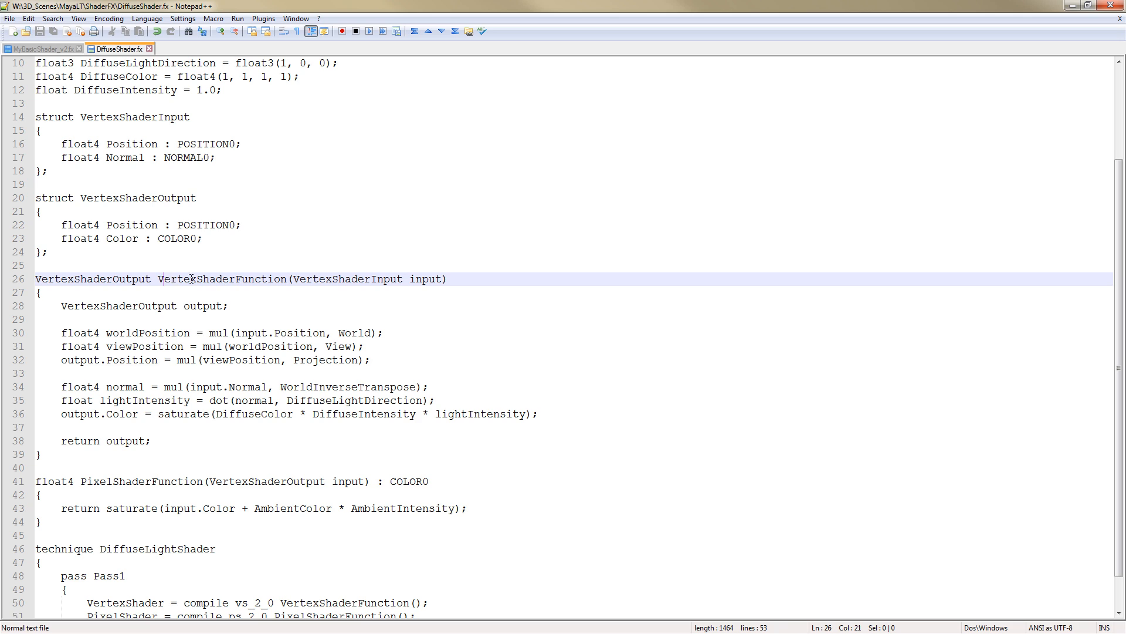
pyautogui.moveTo(192, 279); pyautogui.dragTo(288, 281)
pyautogui.click(197, 281)
pyautogui.moveTo(236, 334); pyautogui.dragTo(309, 340)
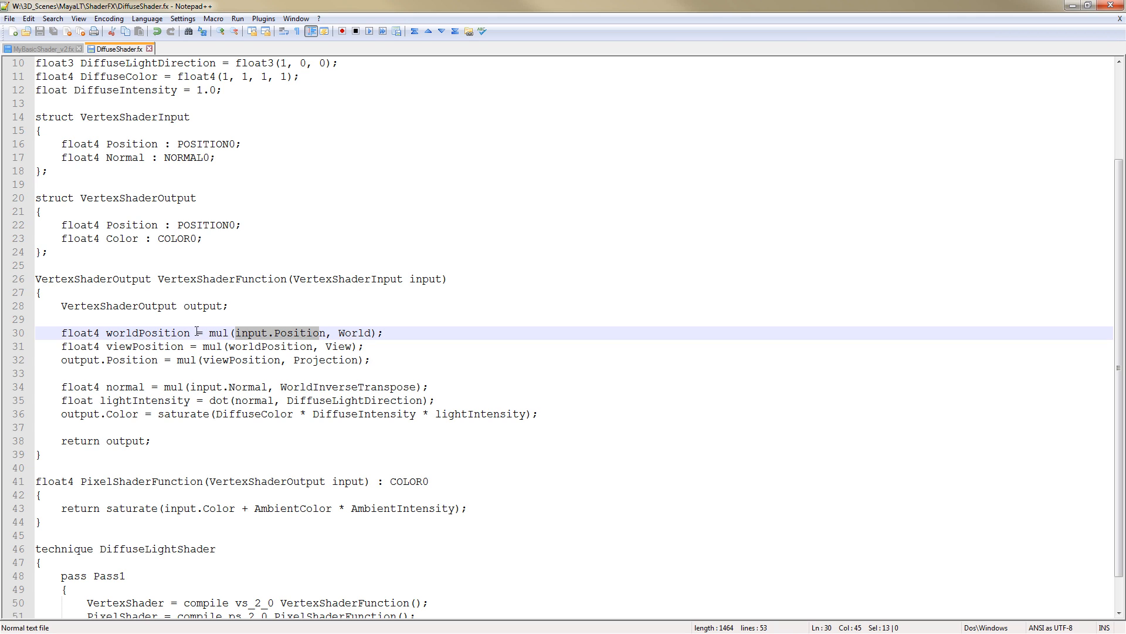
pyautogui.tripleClick(350, 334)
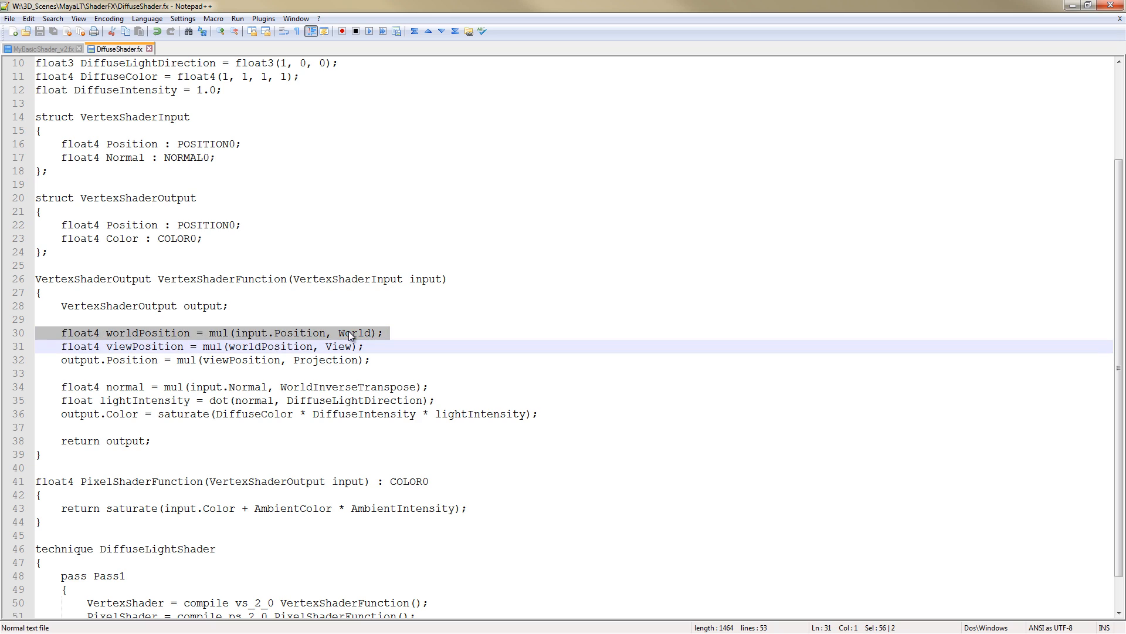
pyautogui.click(195, 333)
pyautogui.click(145, 347)
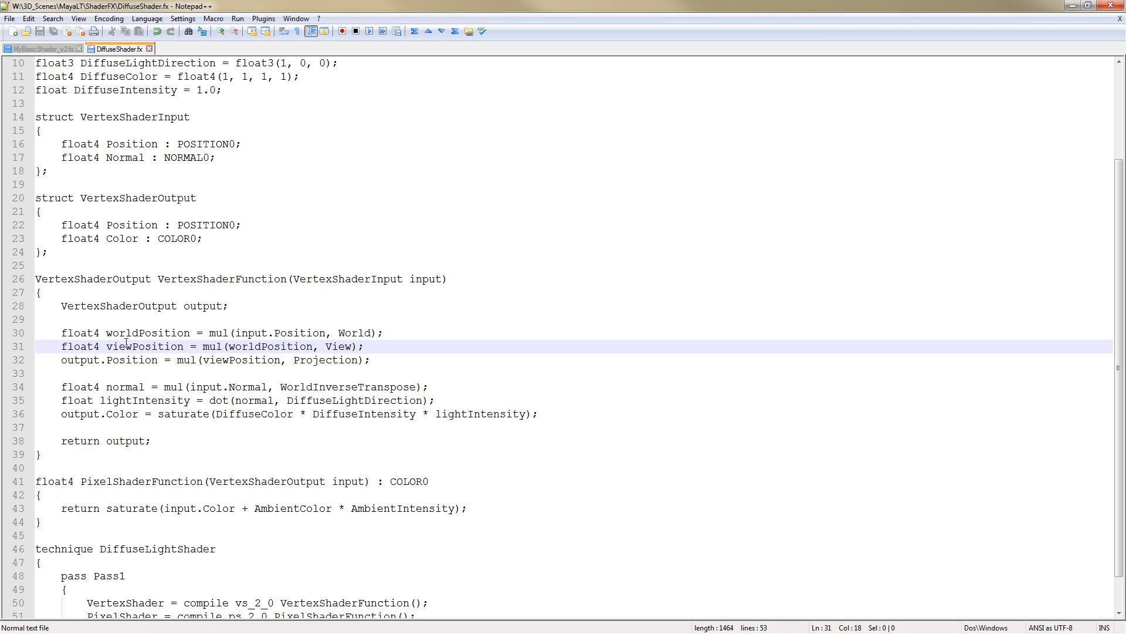
# Examine the viewPosition and output.Position lines, tracing the View and Projection matrix multiplications
pyautogui.click(159, 333)
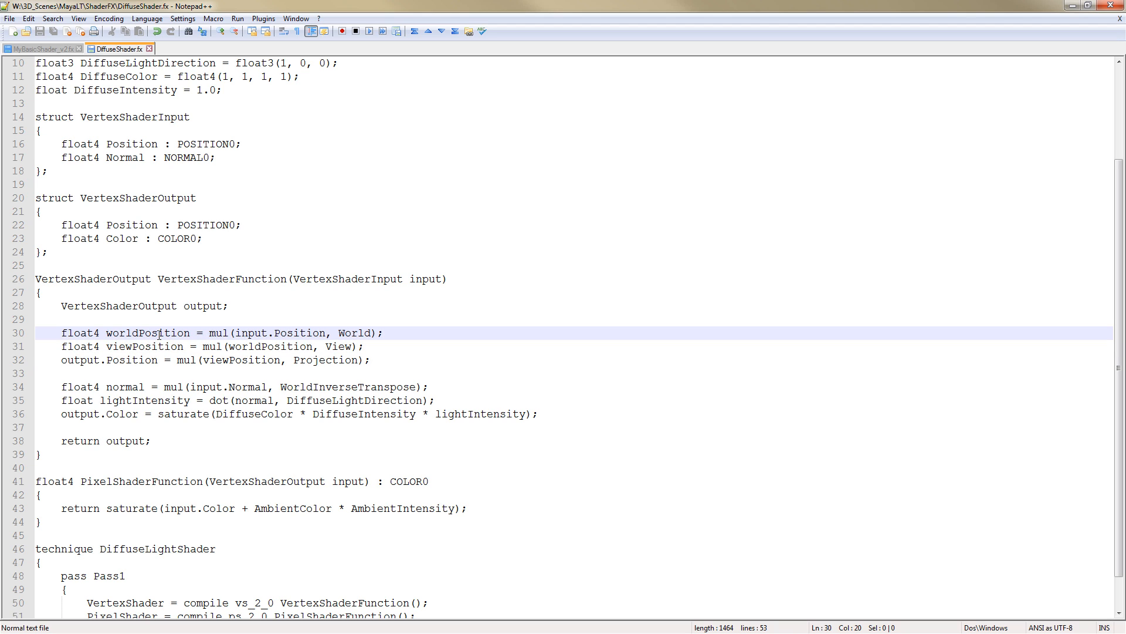
pyautogui.doubleClick(339, 346)
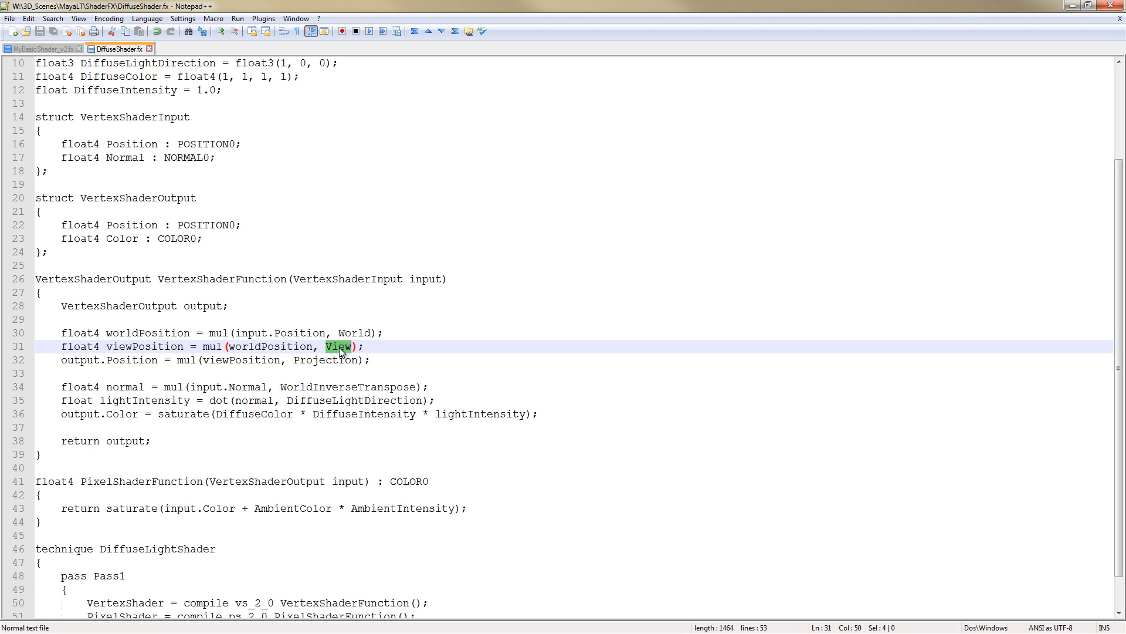
pyautogui.doubleClick(161, 346)
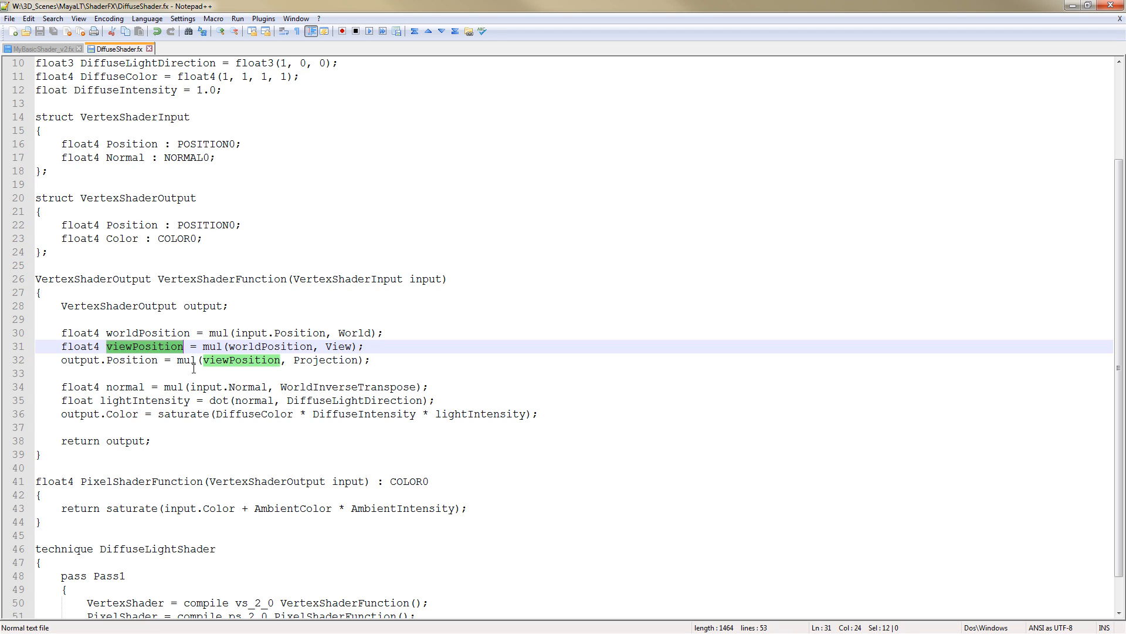
pyautogui.doubleClick(236, 360)
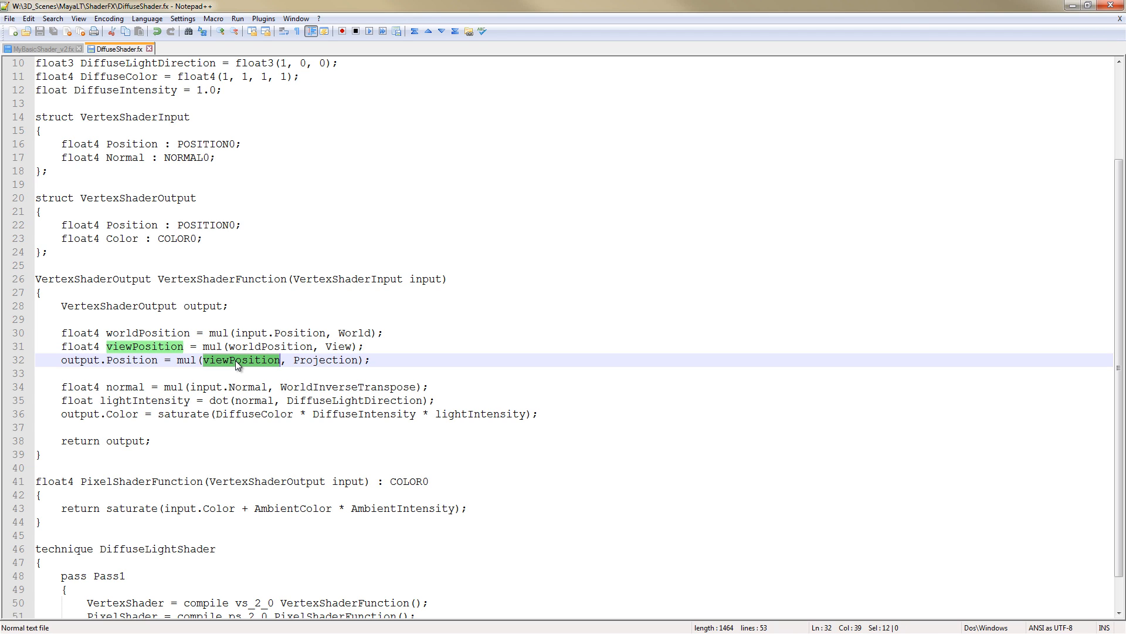
pyautogui.doubleClick(319, 360)
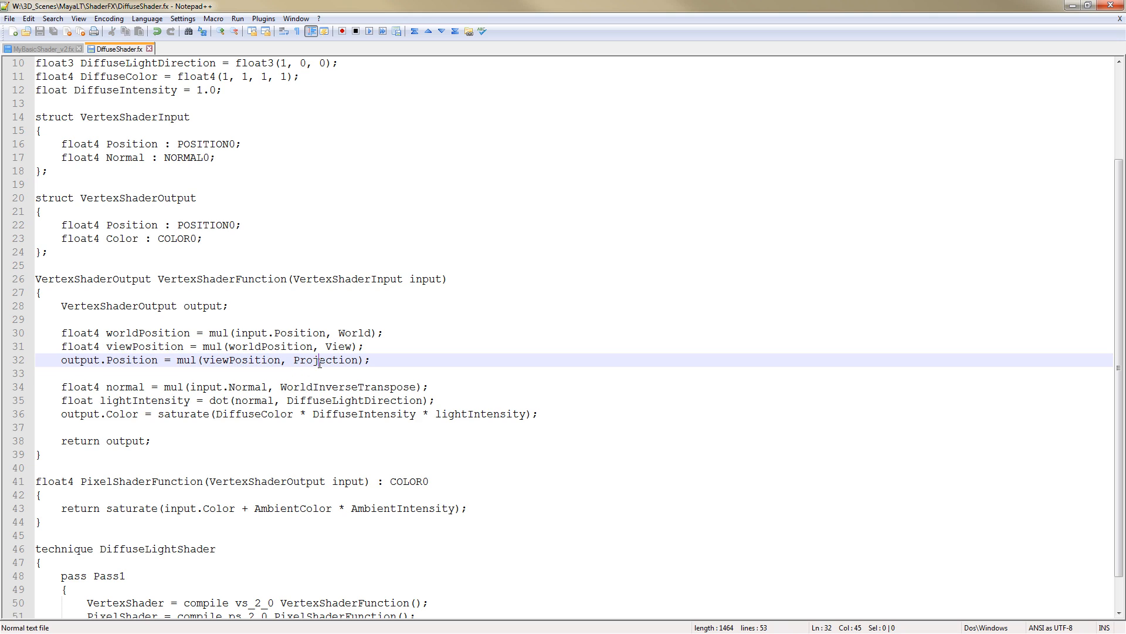
pyautogui.doubleClick(185, 359)
pyautogui.doubleClick(337, 364)
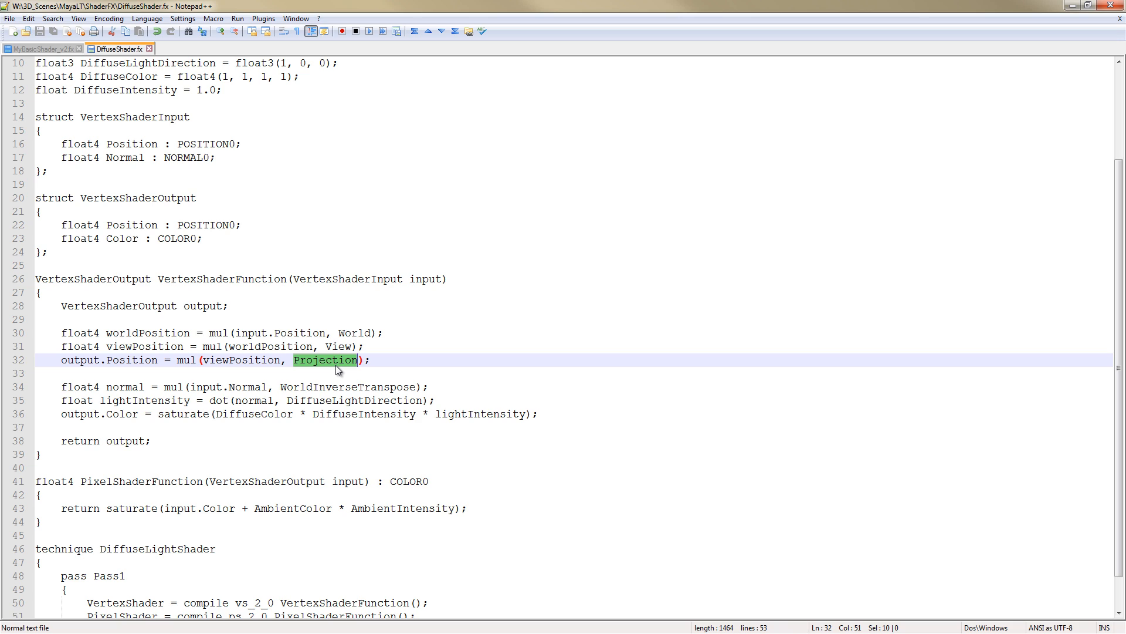
pyautogui.doubleClick(140, 360)
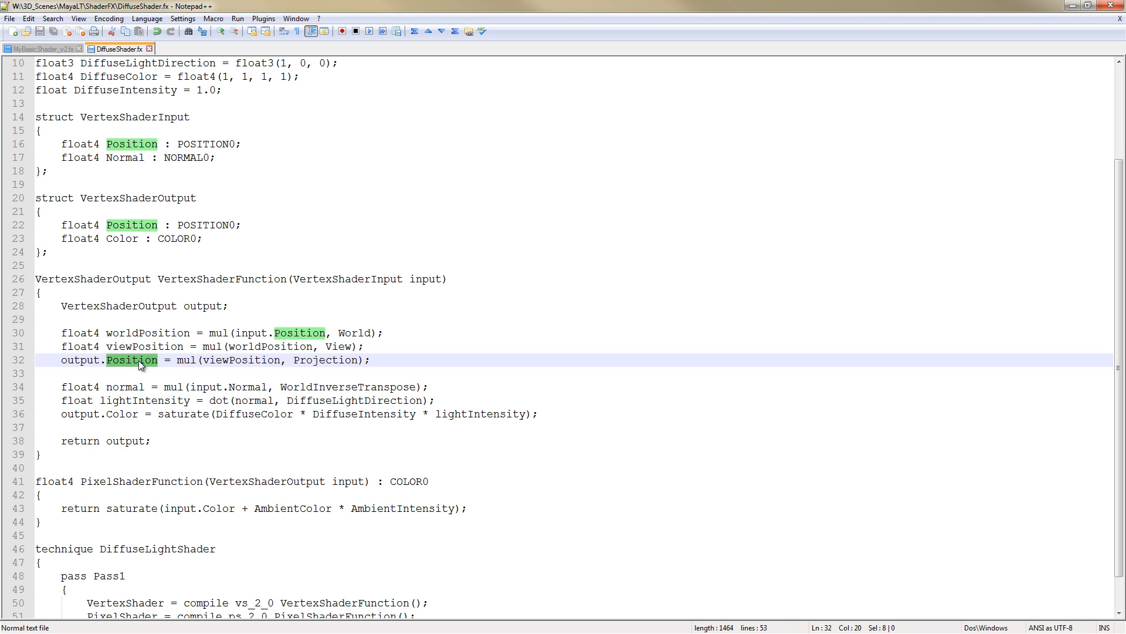
# Examine the normal line, which multiplies input.Normal by the WorldInverseTranspose matrix
pyautogui.click(132, 386)
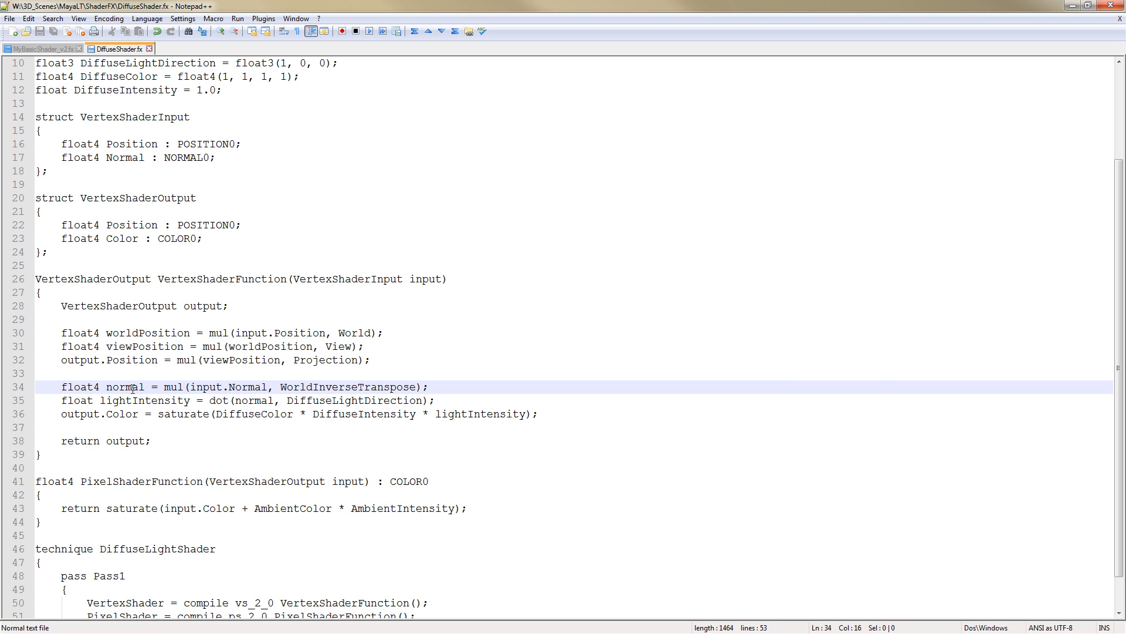
pyautogui.doubleClick(82, 359)
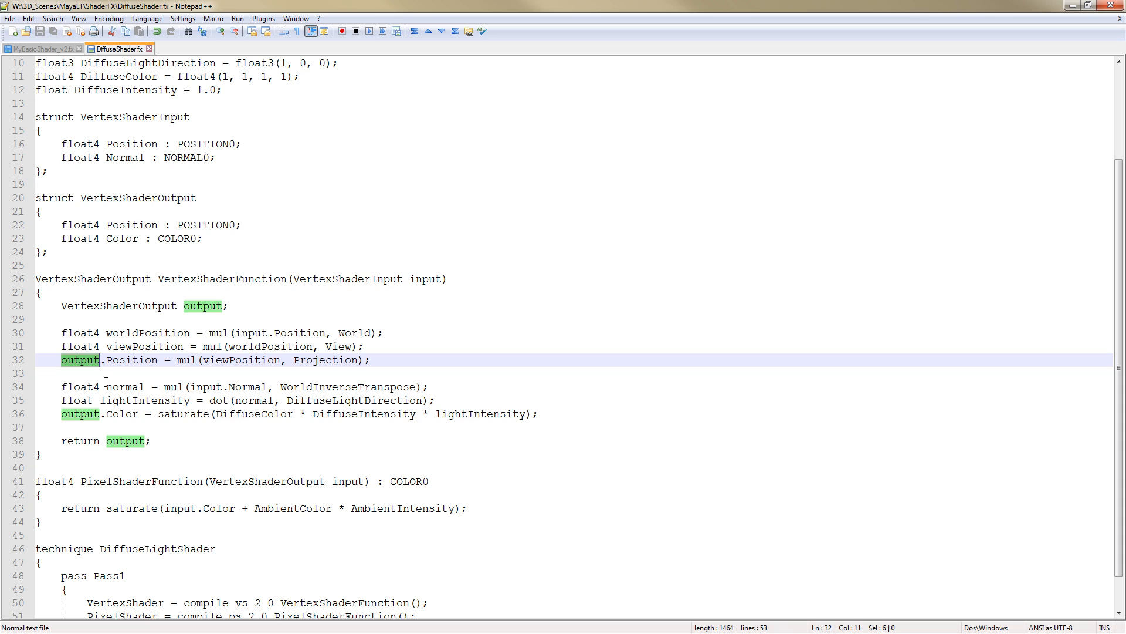
pyautogui.click(126, 388)
pyautogui.doubleClick(127, 388)
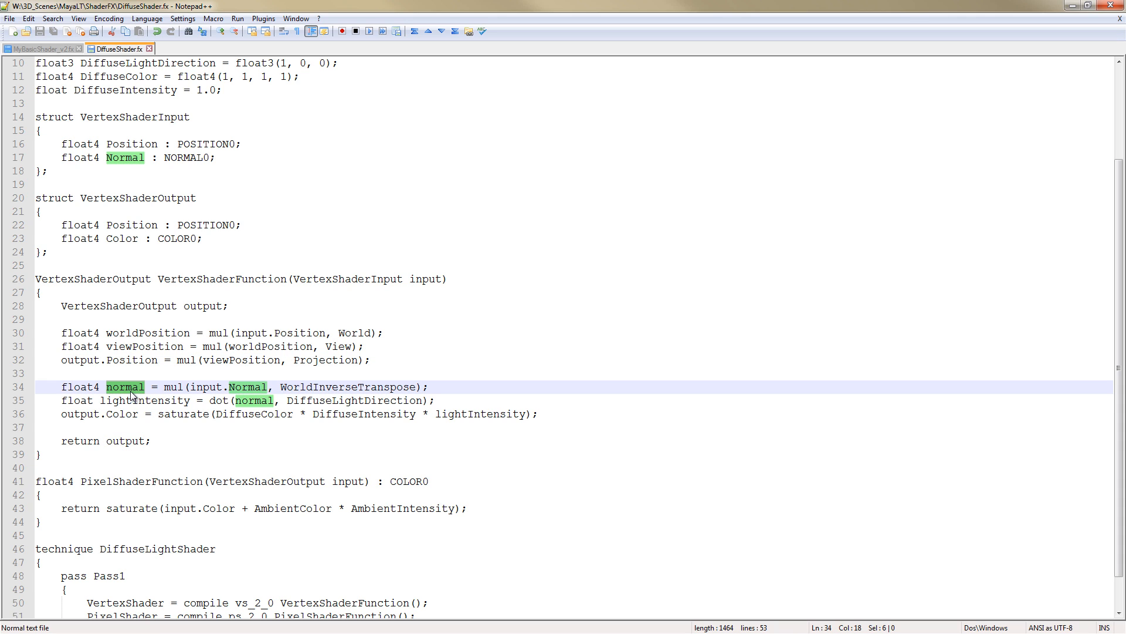
pyautogui.click(137, 400)
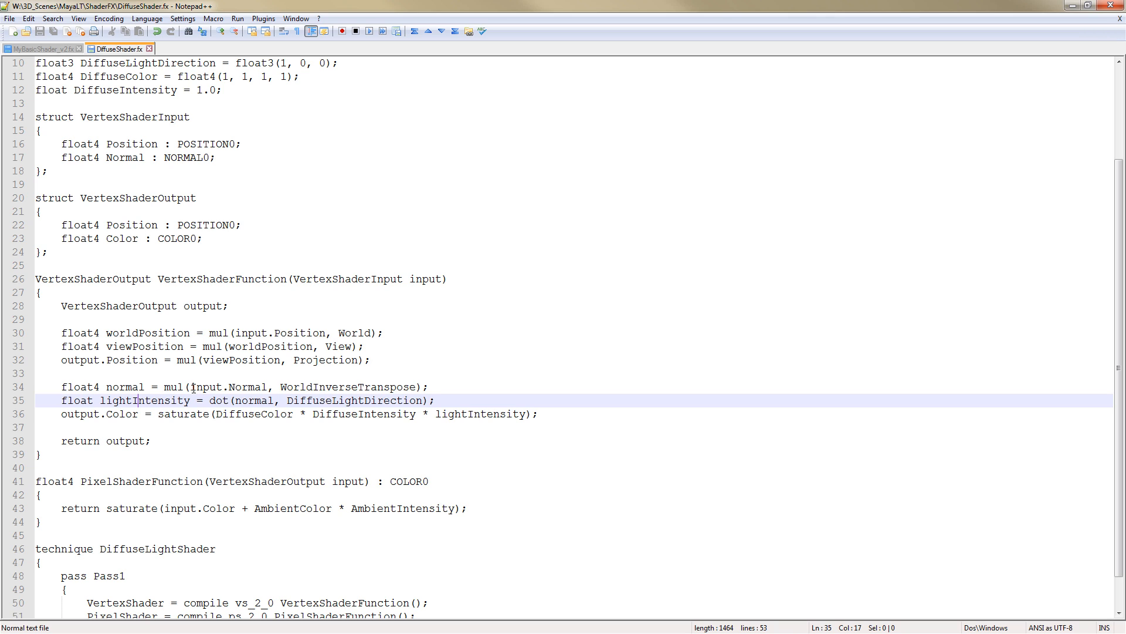
pyautogui.moveTo(190, 386); pyautogui.dragTo(268, 386)
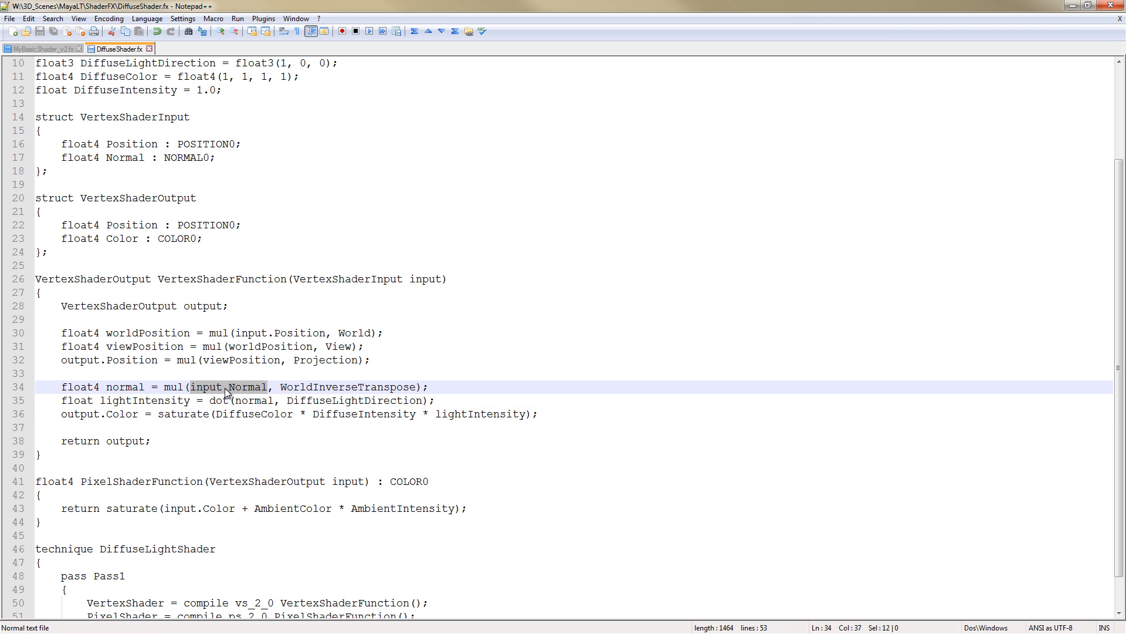
pyautogui.click(200, 387)
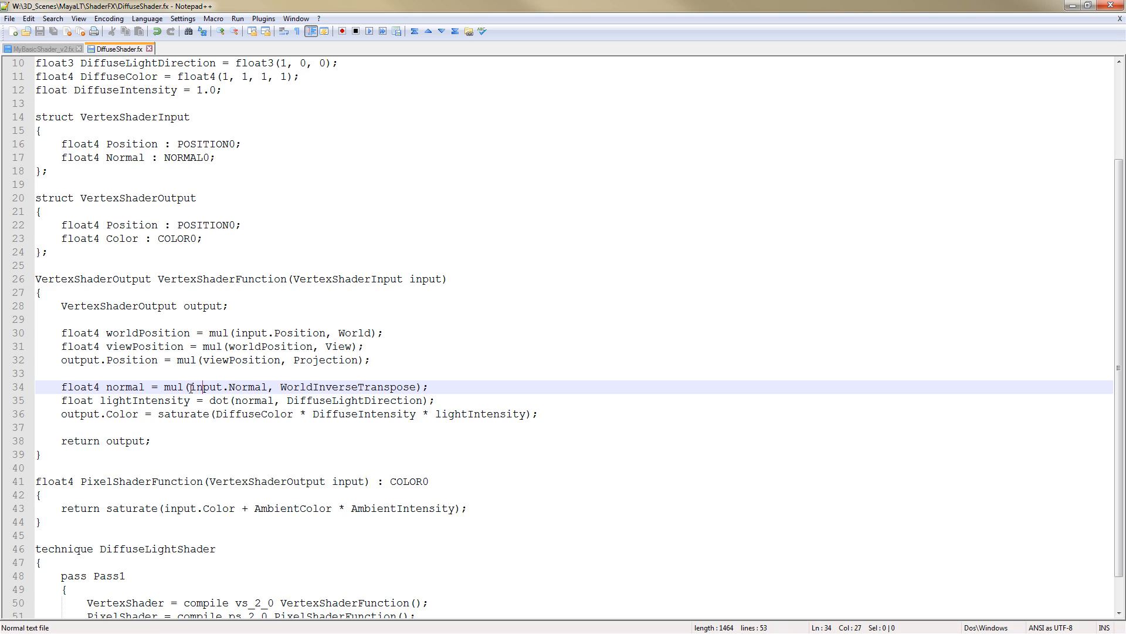
pyautogui.moveTo(191, 387); pyautogui.dragTo(267, 386)
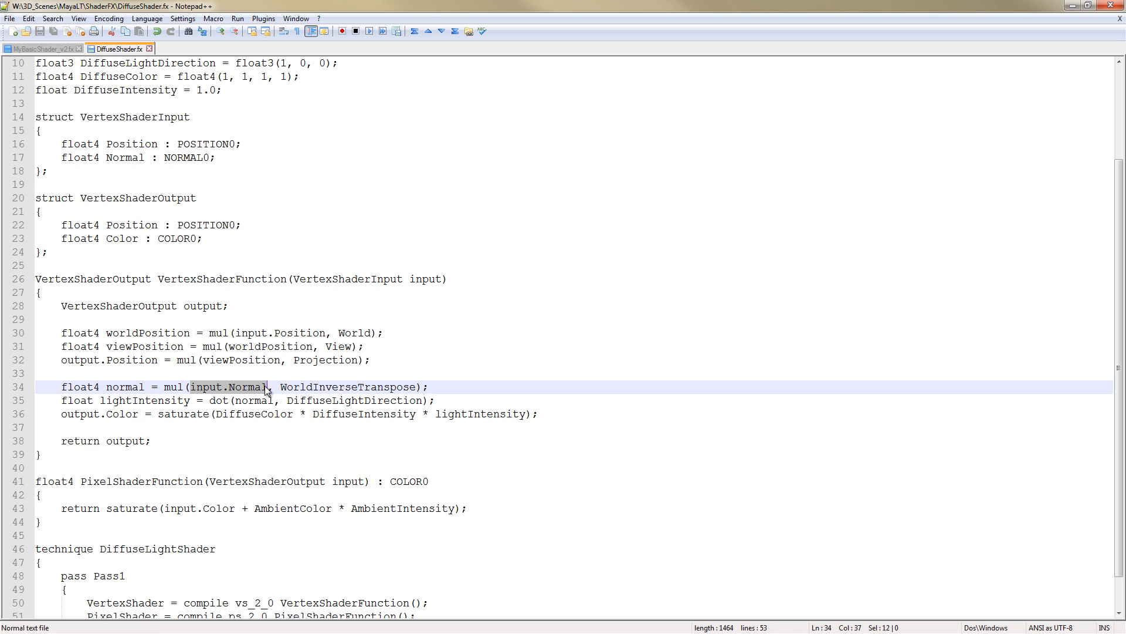
pyautogui.doubleClick(334, 387)
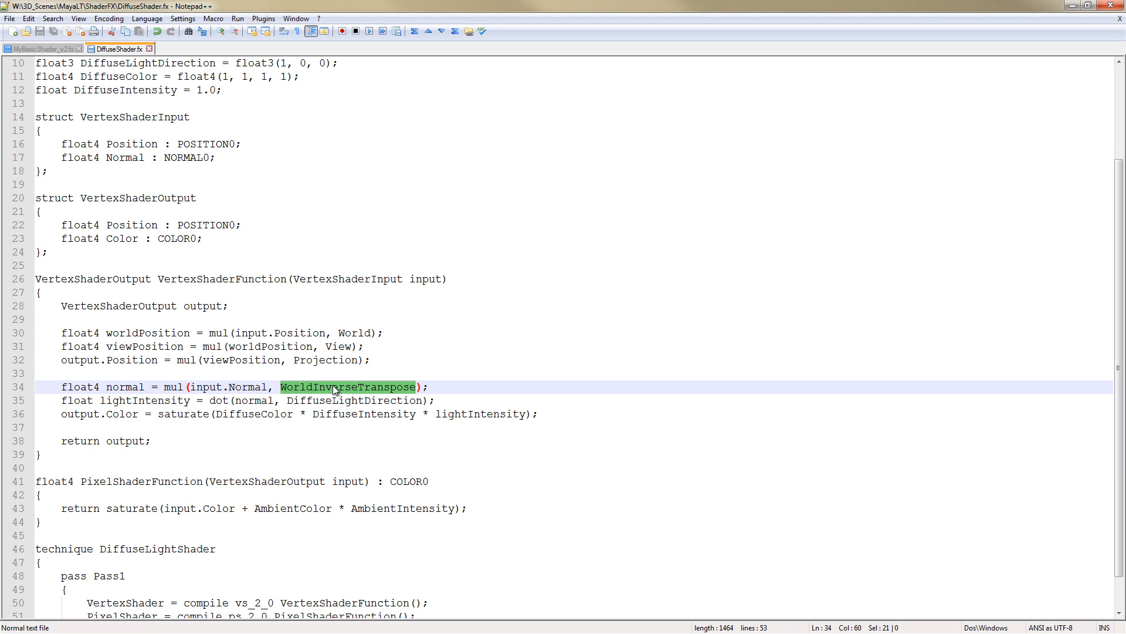
pyautogui.doubleClick(122, 387)
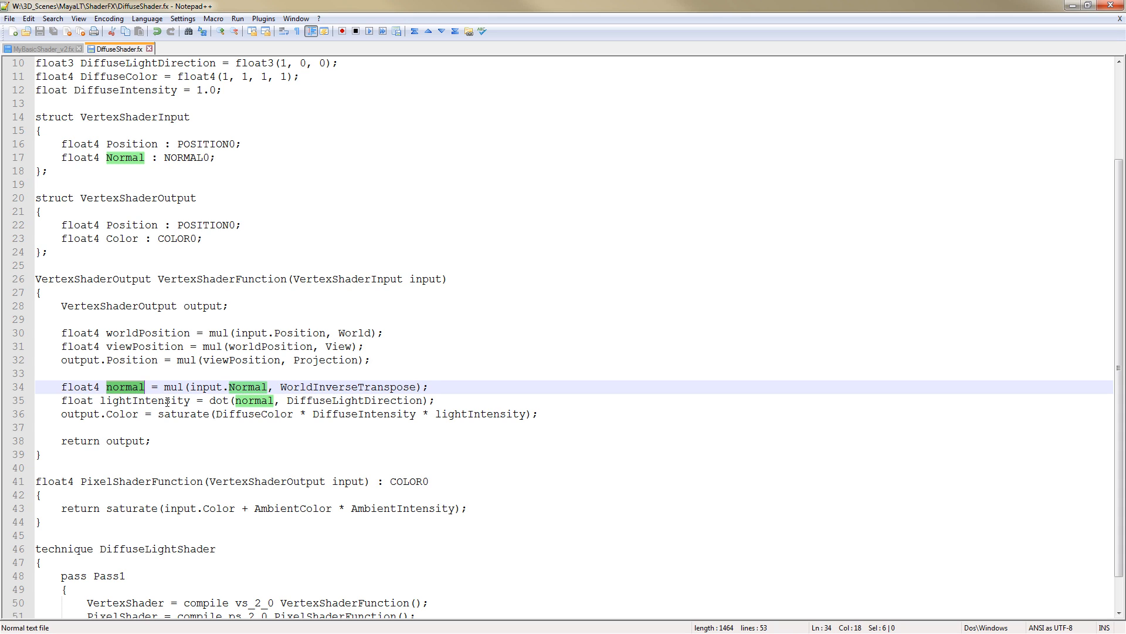
# Examine the lightIntensity line's dot product of the normal and DiffuseLightDirection, checking that variable's declaration
pyautogui.doubleClick(167, 400)
pyautogui.doubleClick(213, 401)
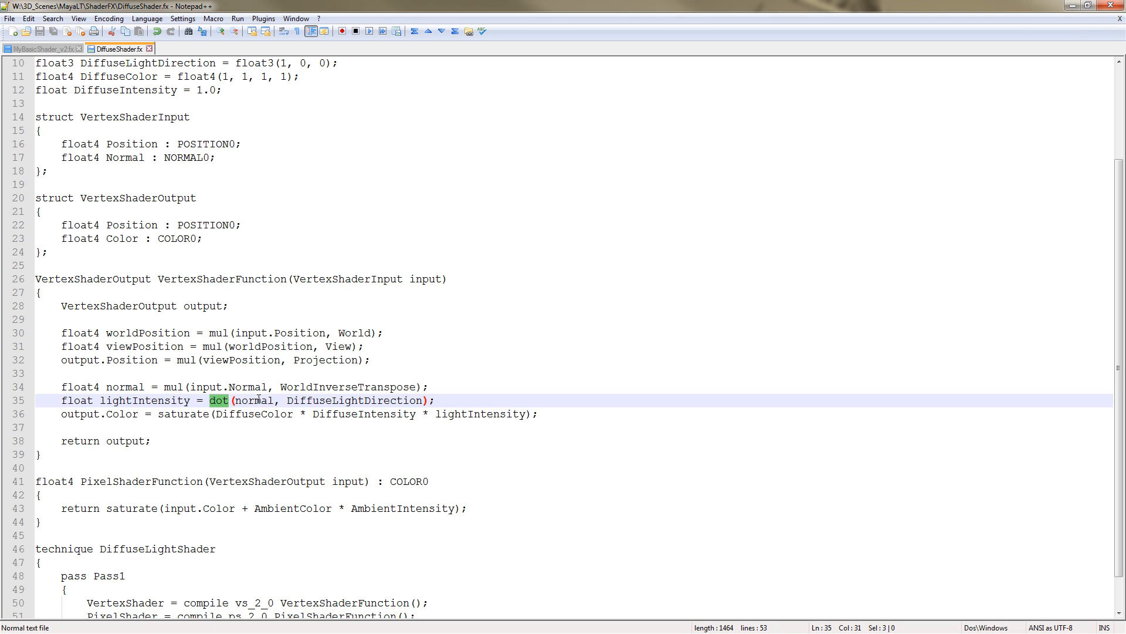
pyautogui.doubleClick(258, 401)
pyautogui.doubleClick(326, 400)
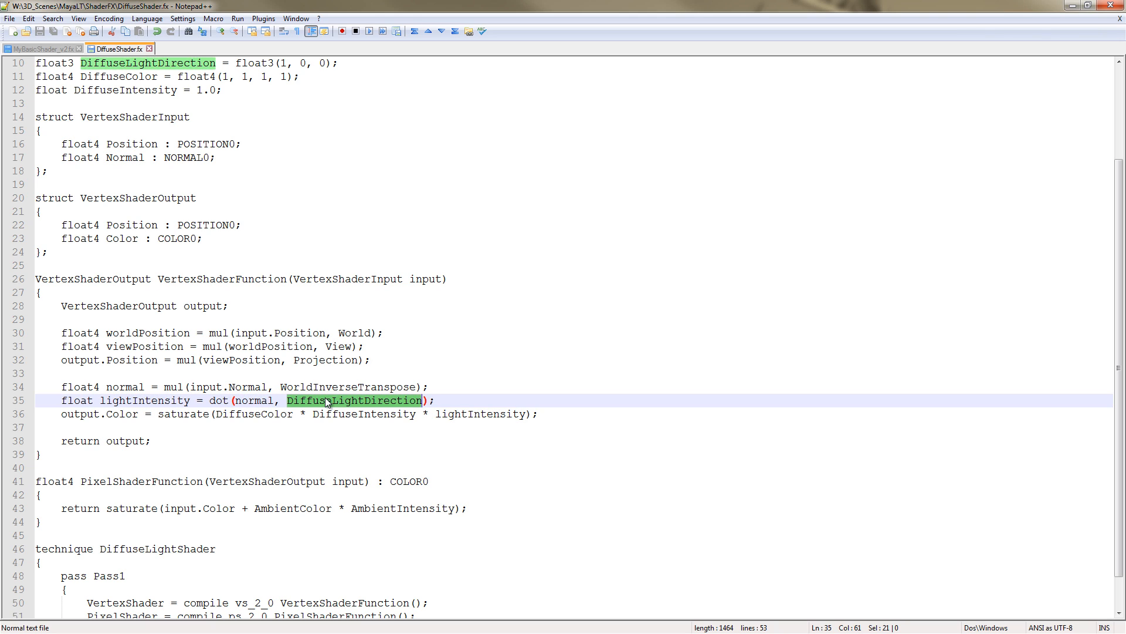
pyautogui.scroll(2, 251, 284)
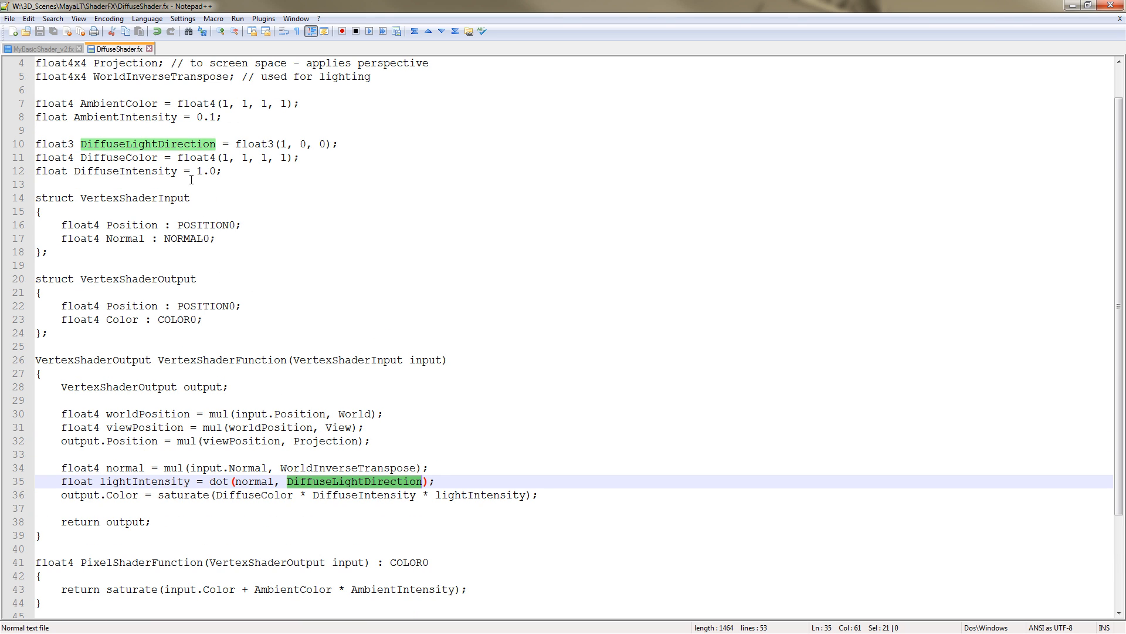
pyautogui.scroll(-2, 305, 333)
pyautogui.doubleClick(145, 400)
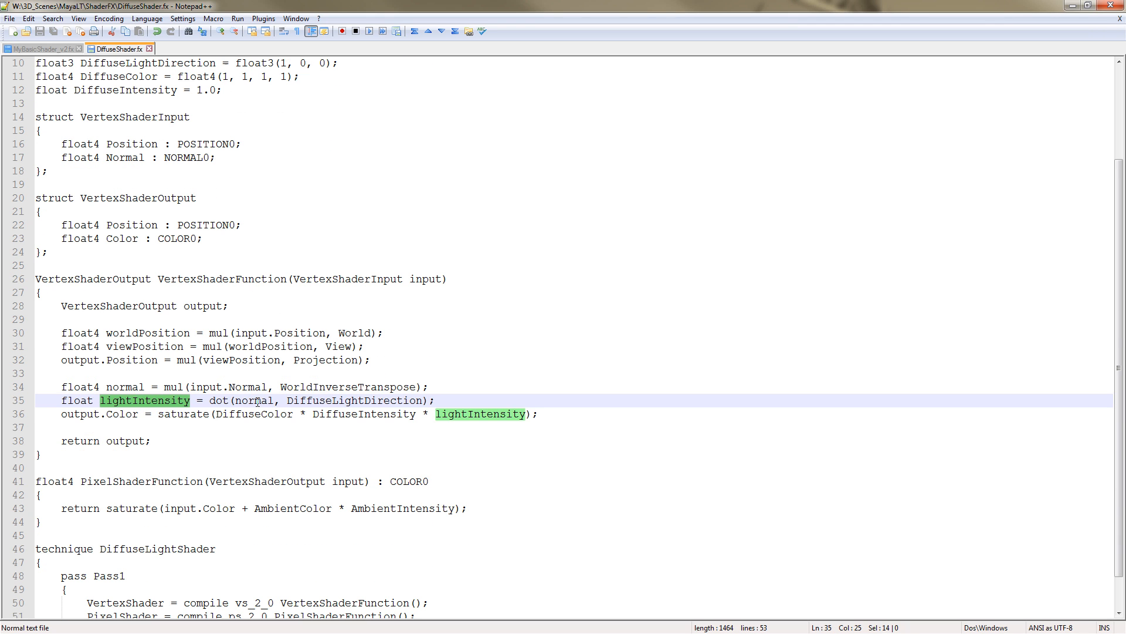
pyautogui.doubleClick(254, 400)
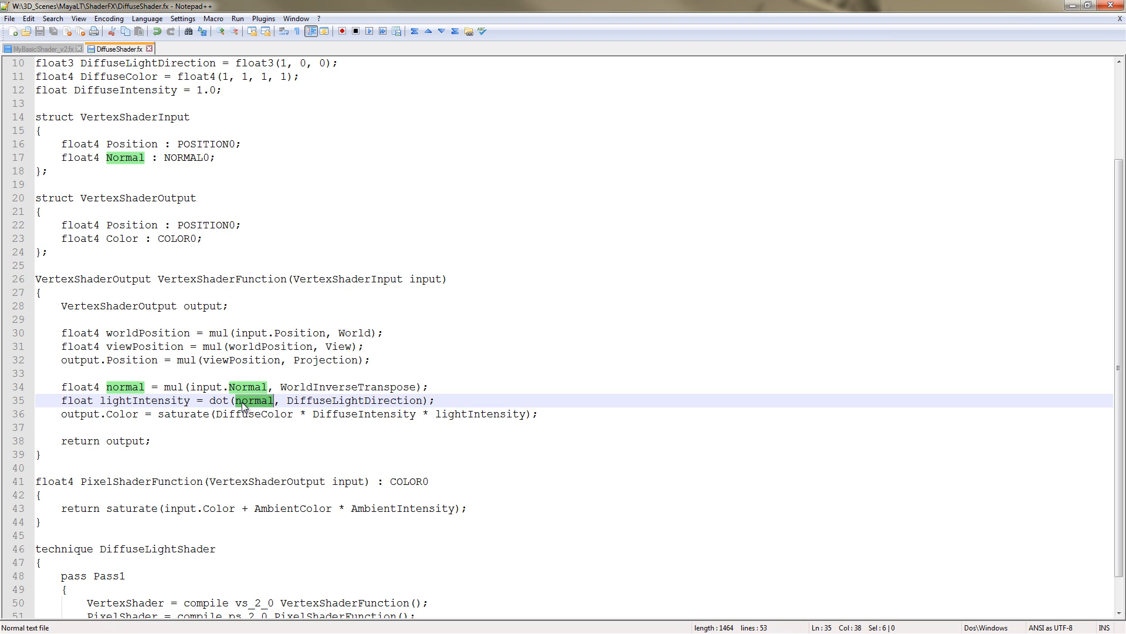
# Examine the output.Color line, which saturates DiffuseColor times DiffuseIntensity times lightIntensity
pyautogui.doubleClick(122, 414)
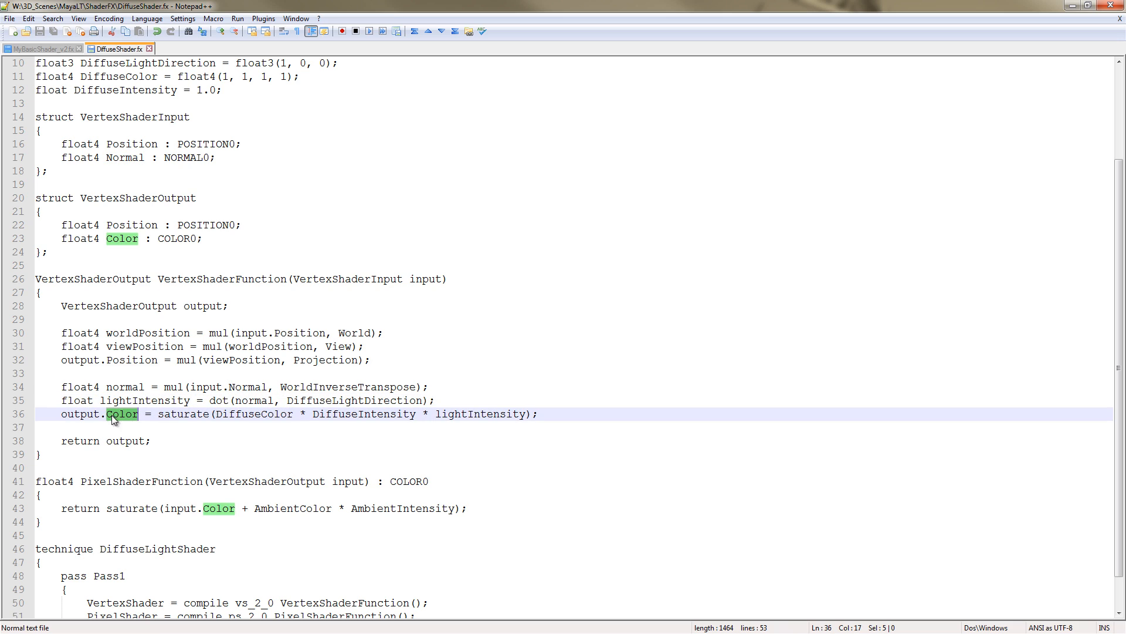
pyautogui.doubleClick(192, 415)
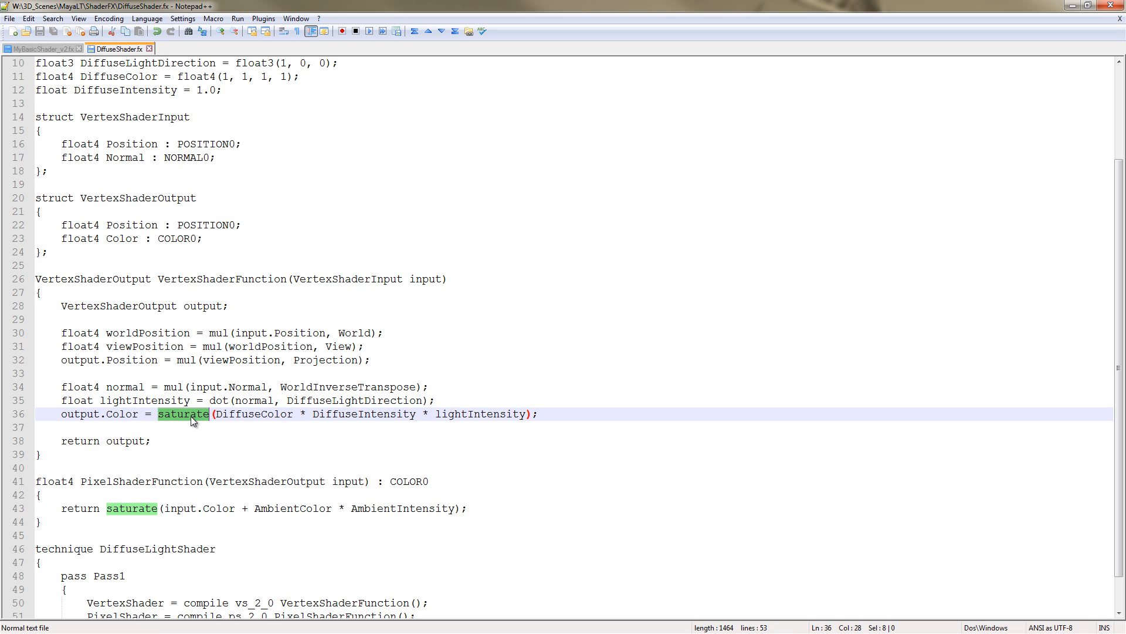
pyautogui.doubleClick(254, 414)
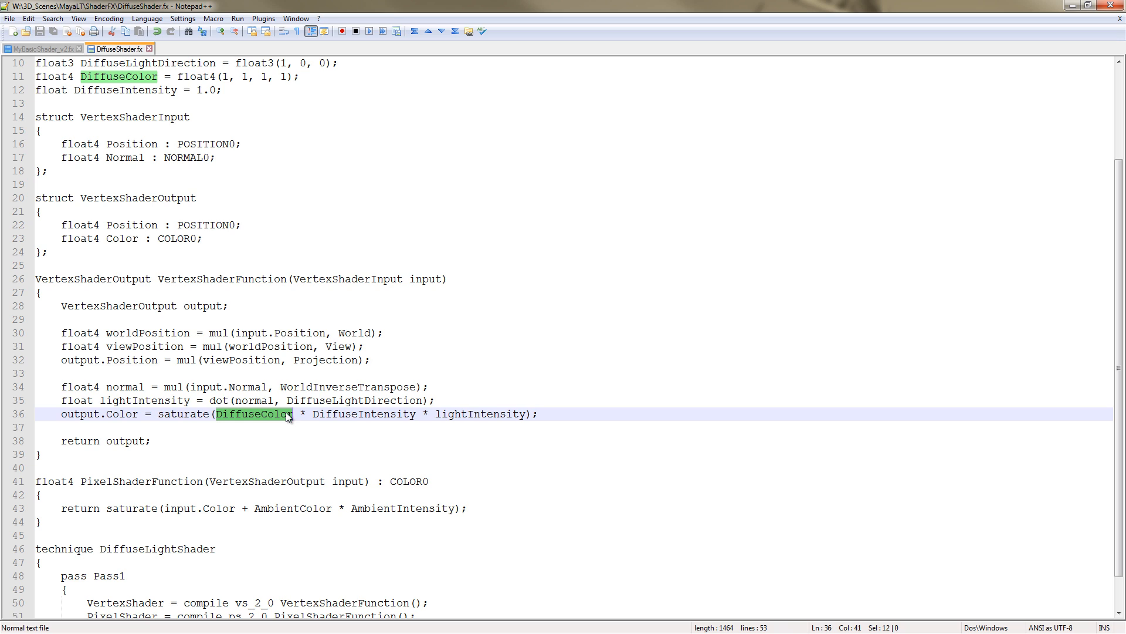
pyautogui.doubleClick(355, 413)
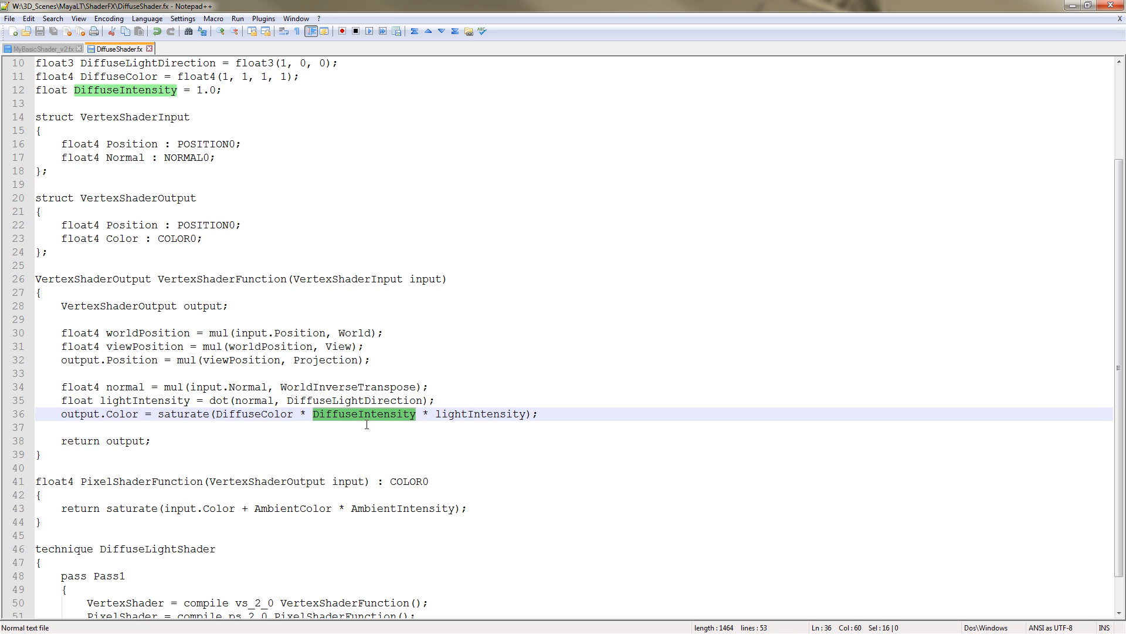
# Examine the vertex function's return of output and the PixelShaderFunction declaration that takes VertexShaderOutput input
pyautogui.doubleClick(455, 414)
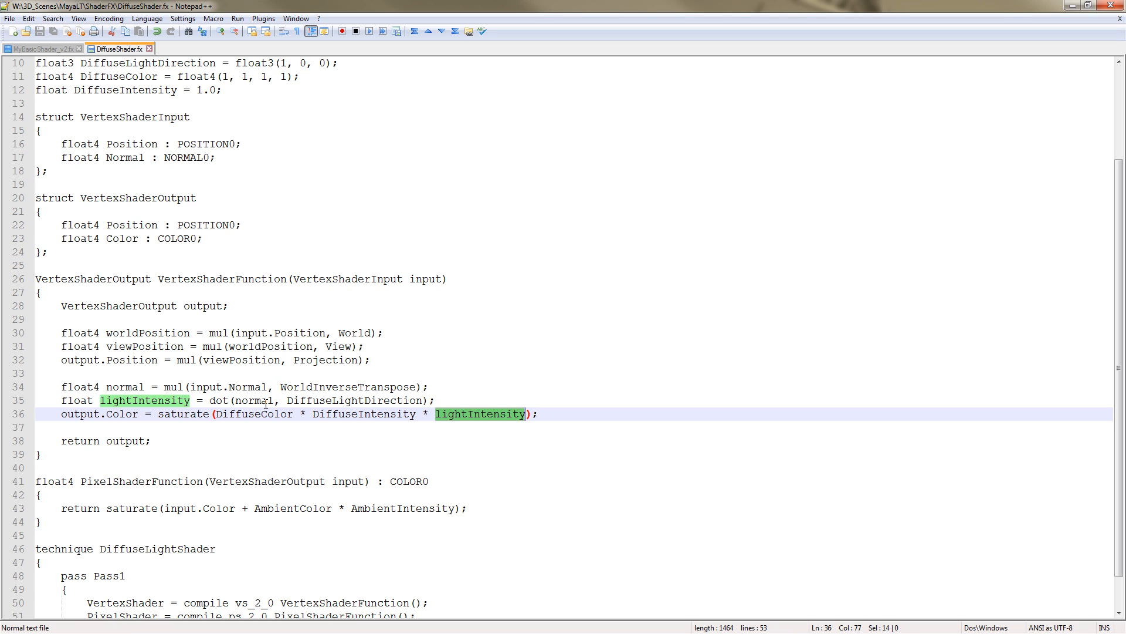
pyautogui.scroll(-1, 159, 423)
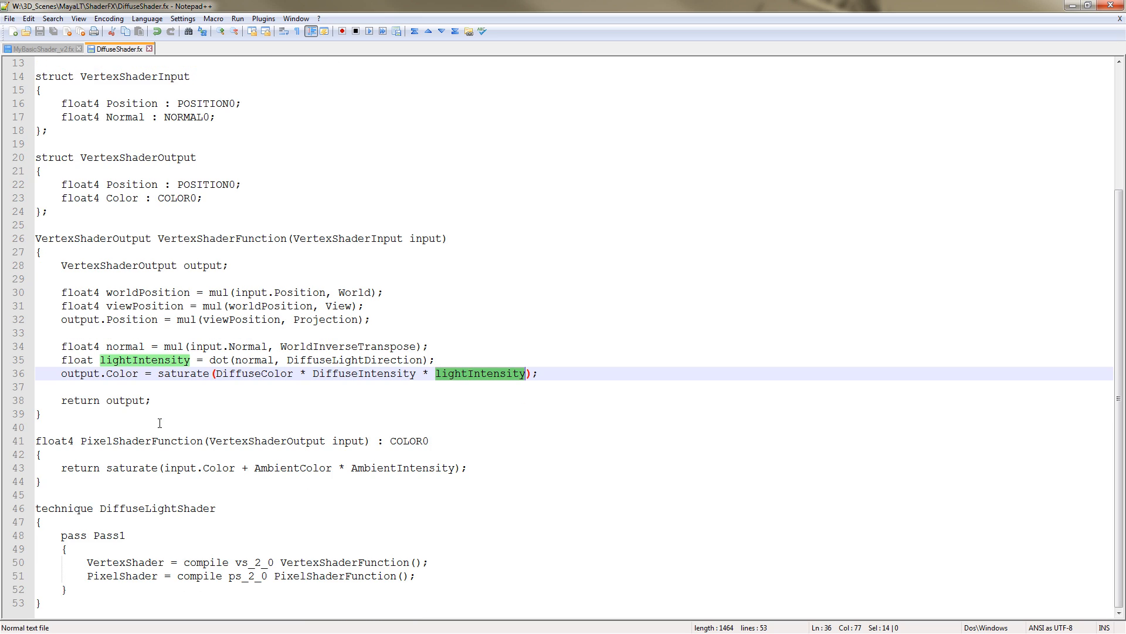
pyautogui.doubleClick(139, 401)
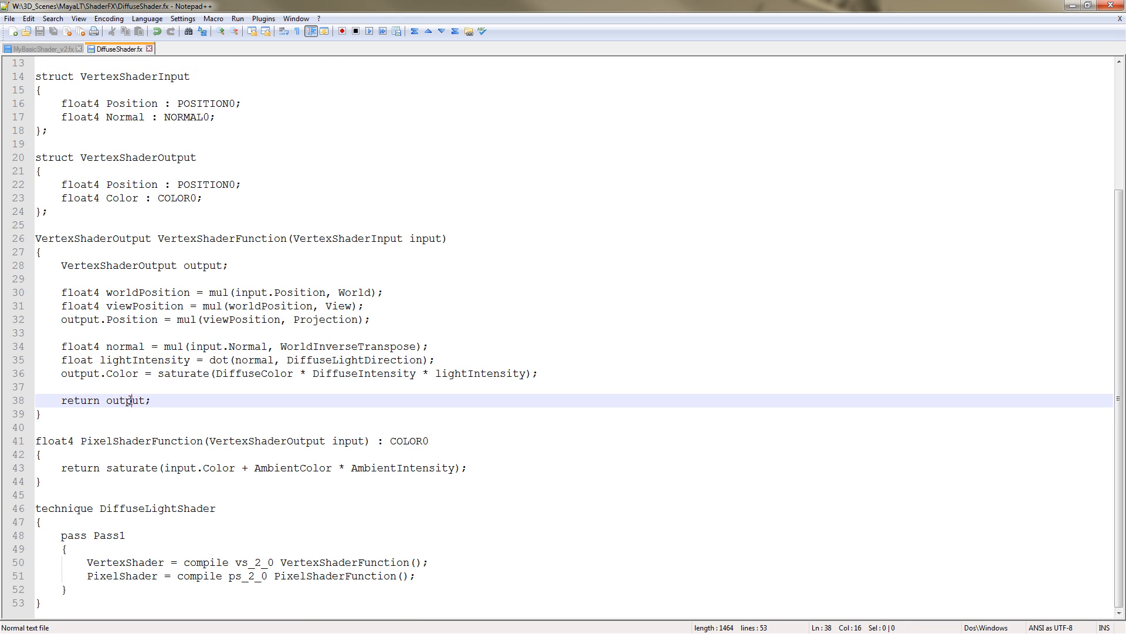
pyautogui.doubleClick(142, 441)
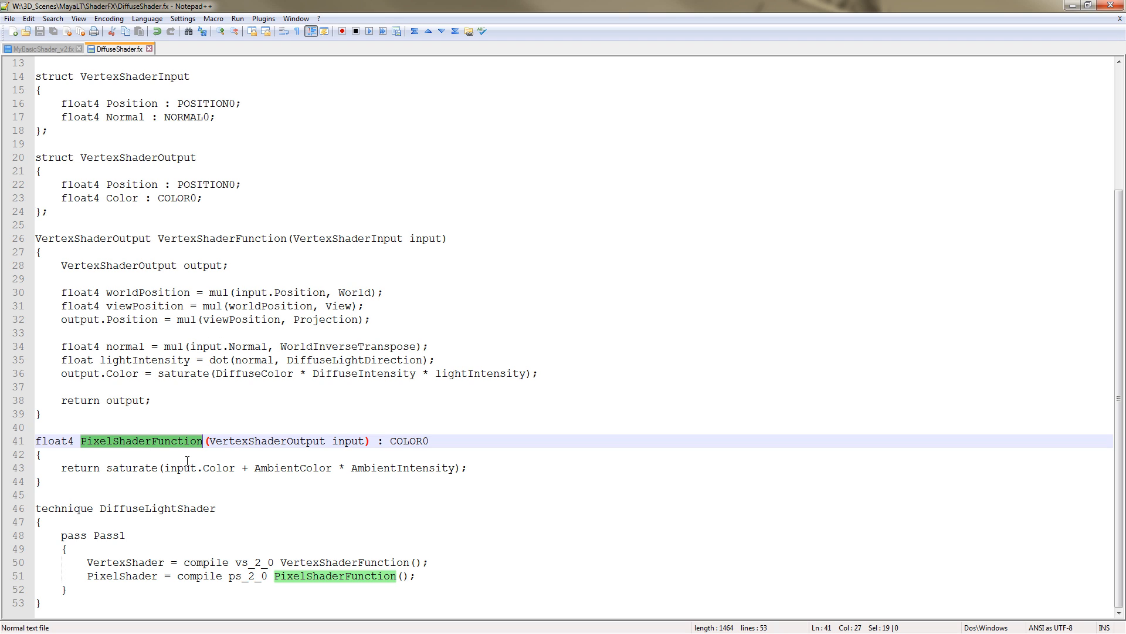
# Examine the pixel shader's return line saturating input.Color plus AmbientColor times AmbientIntensity, checking the ambient variable declarations
pyautogui.doubleClick(117, 467)
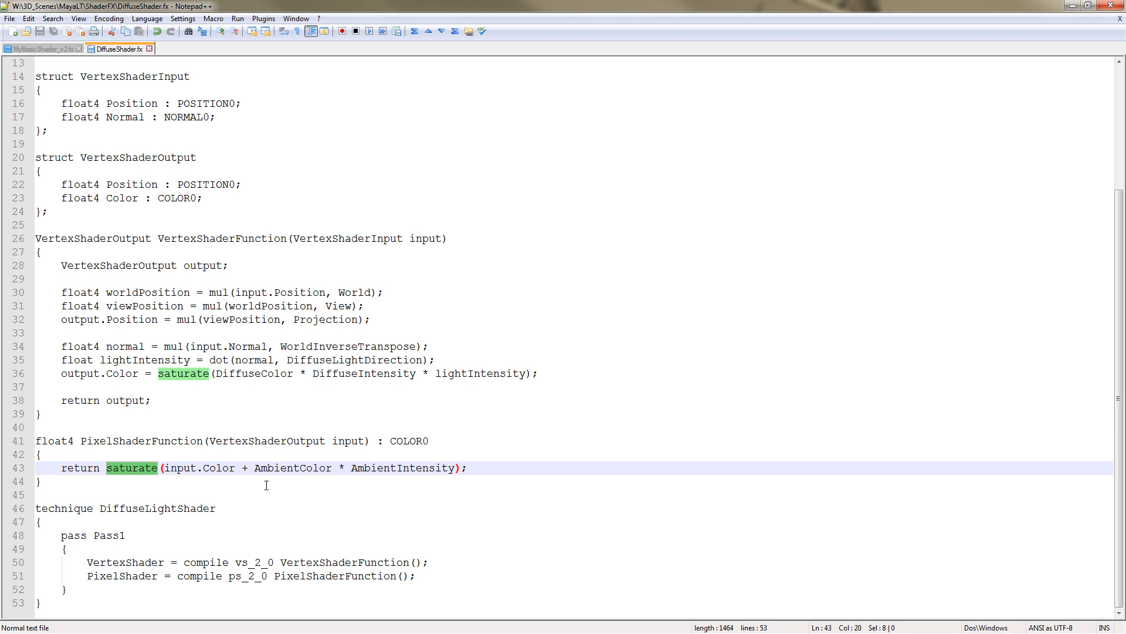
pyautogui.click(167, 469)
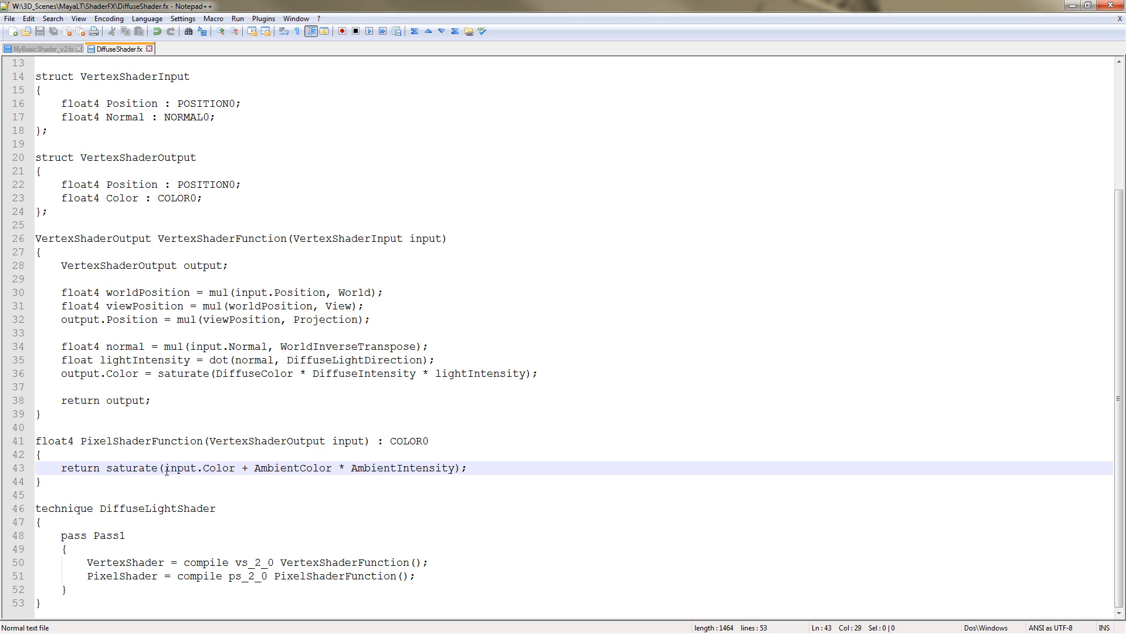
pyautogui.doubleClick(216, 468)
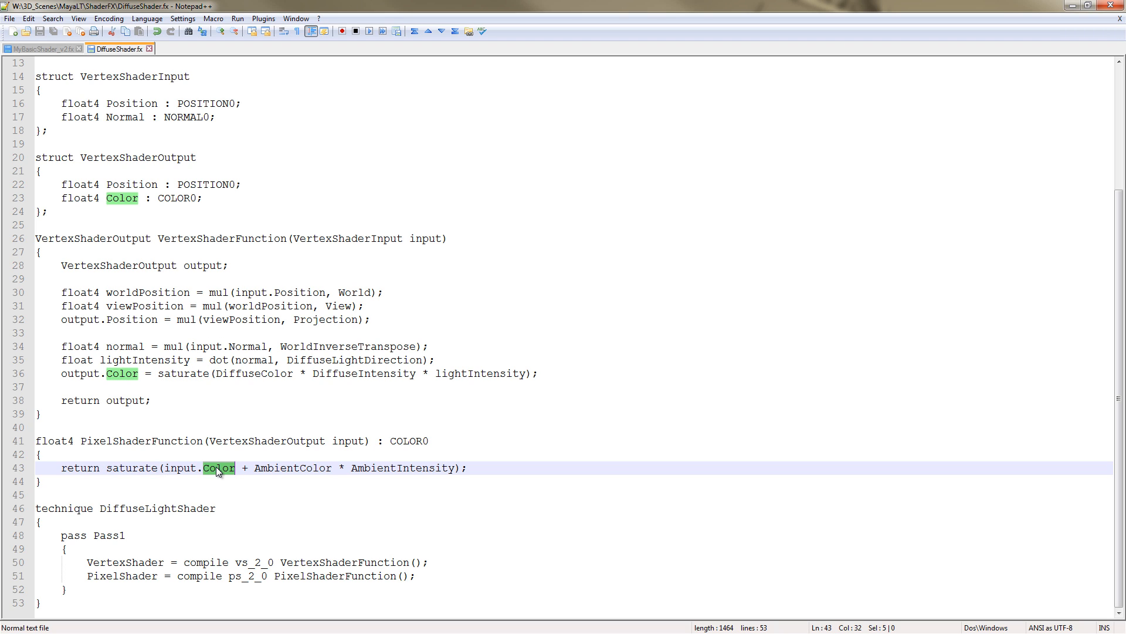
pyautogui.doubleClick(301, 467)
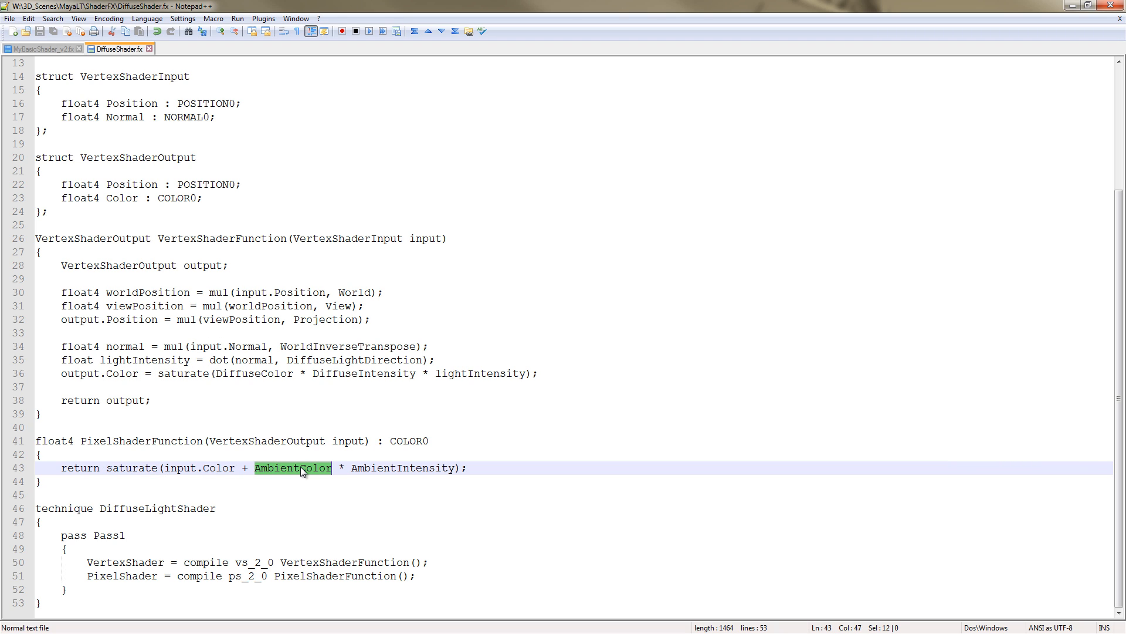
pyautogui.scroll(2, 379, 545)
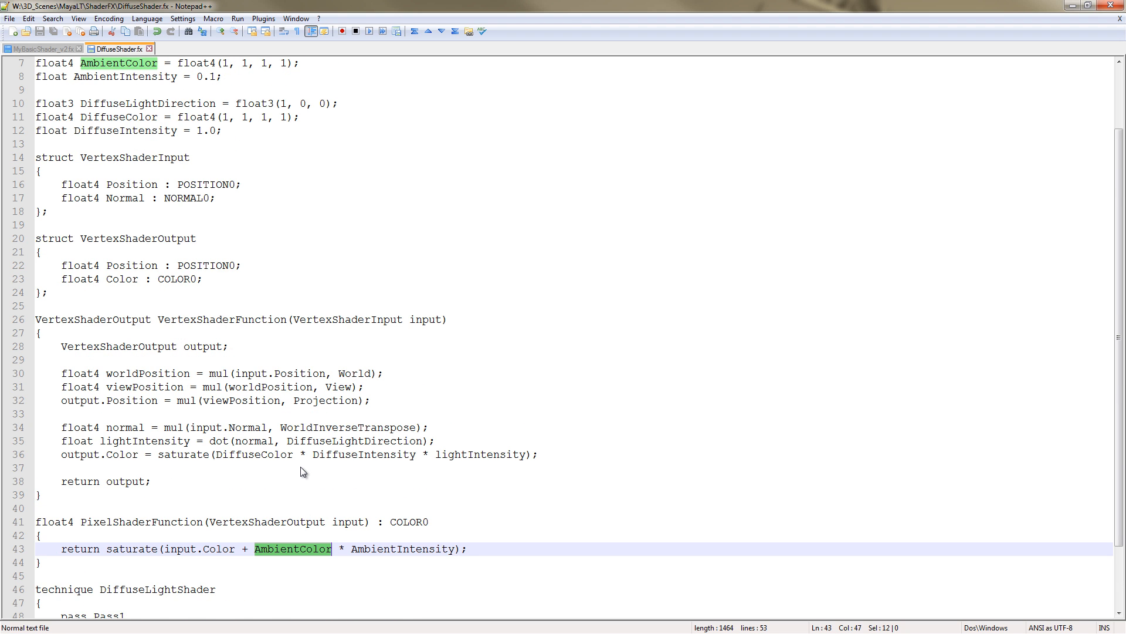
pyautogui.scroll(-1, 379, 544)
pyautogui.scroll(1, 379, 544)
pyautogui.doubleClick(380, 549)
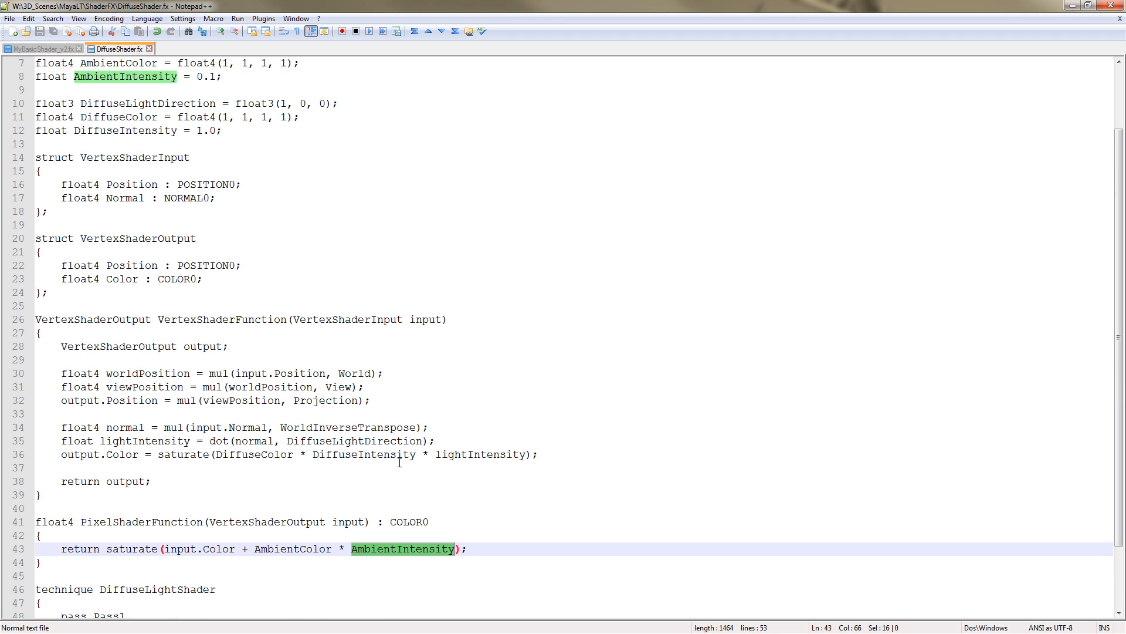
pyautogui.scroll(-2, 274, 480)
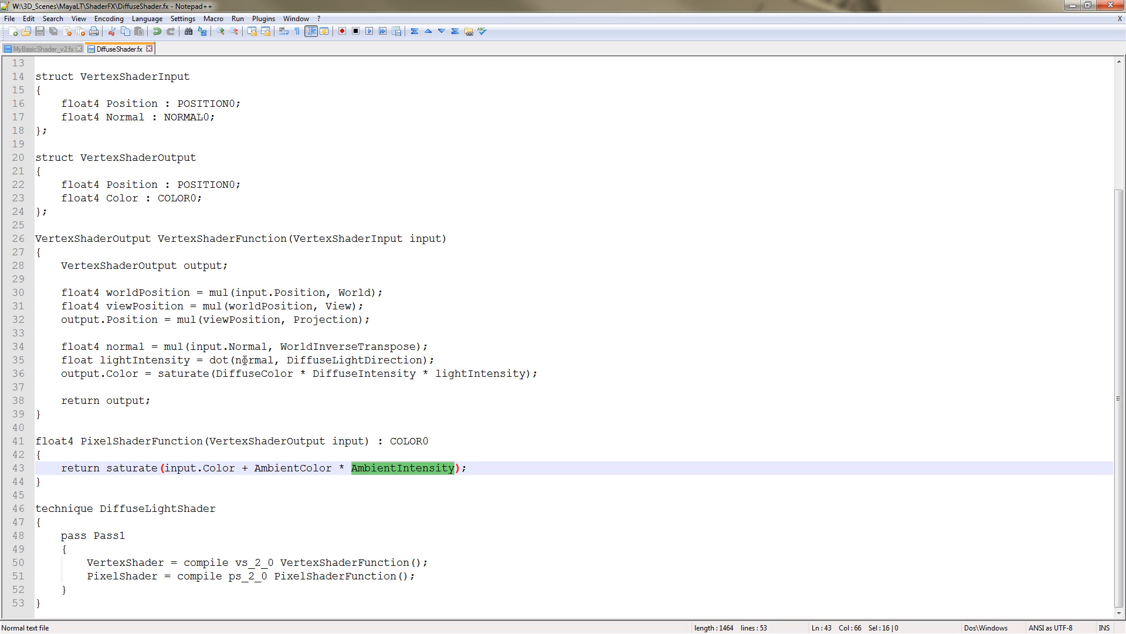
# Examine the technique DiffuseLightShader block, its Pass1 and the VertexShader and PixelShader compile lines
pyautogui.click(133, 509)
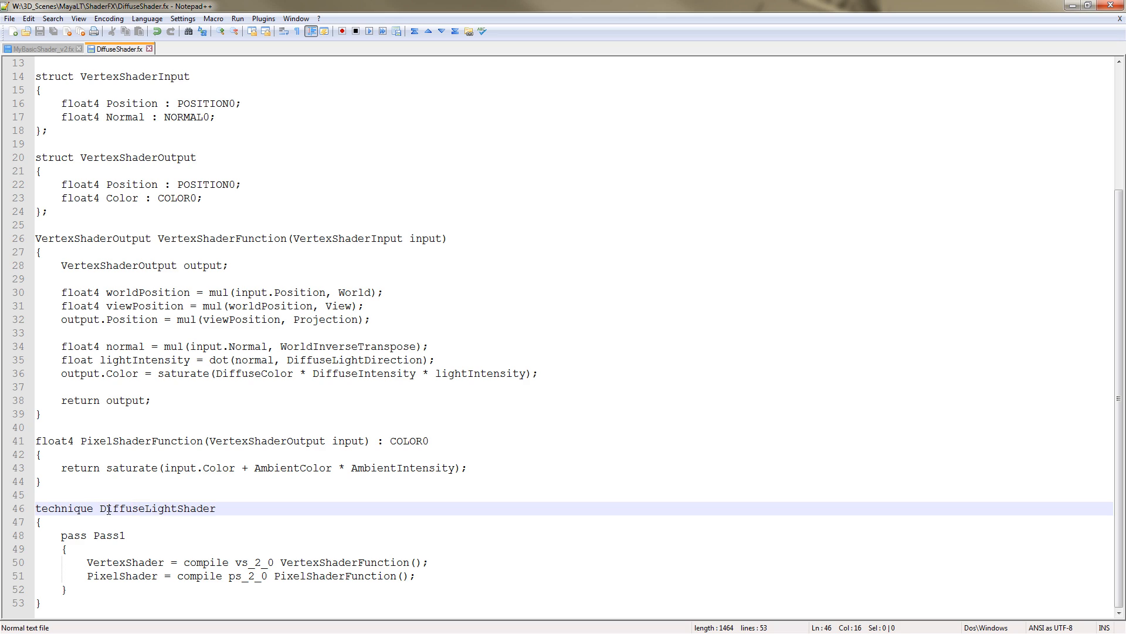
pyautogui.moveTo(106, 509); pyautogui.dragTo(219, 509)
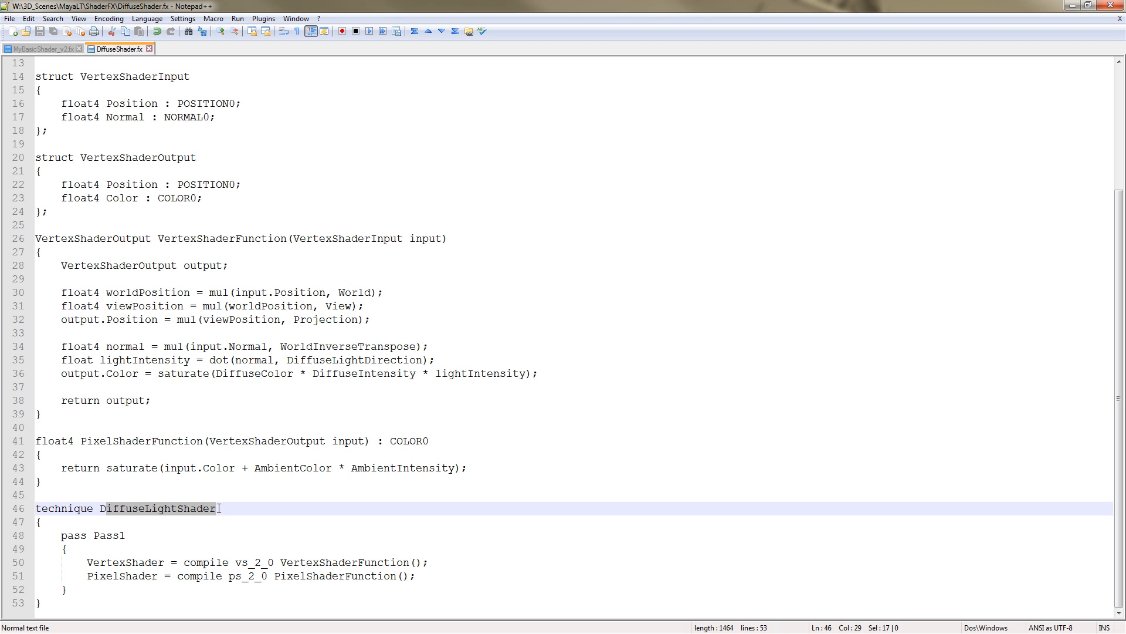
pyautogui.click(171, 508)
pyautogui.moveTo(101, 509); pyautogui.dragTo(216, 508)
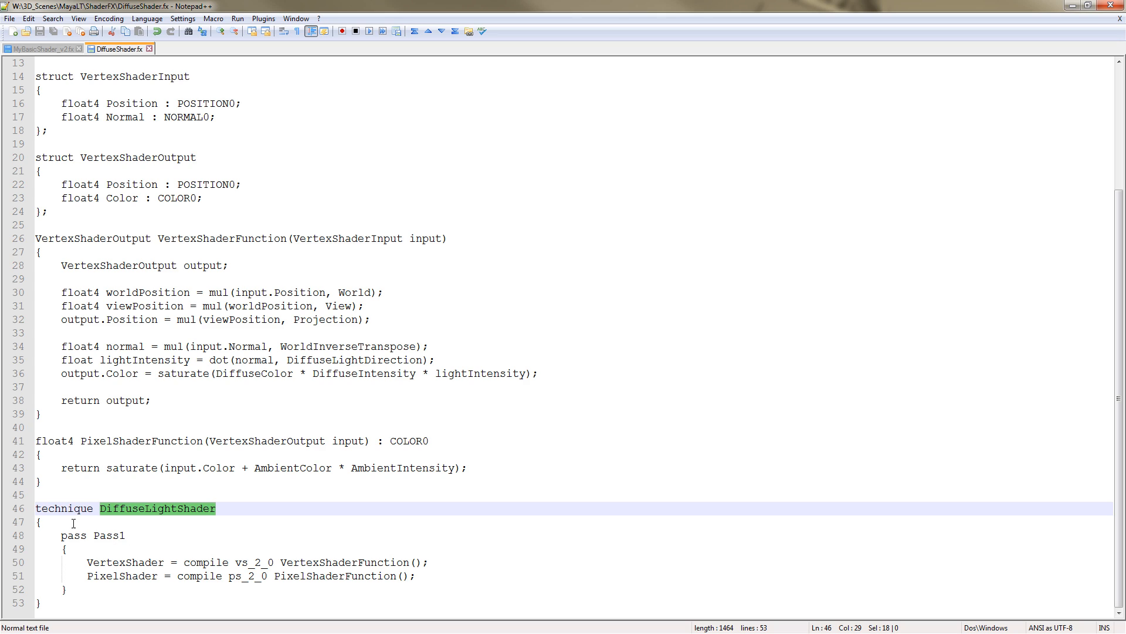
pyautogui.moveTo(60, 535); pyautogui.dragTo(130, 536)
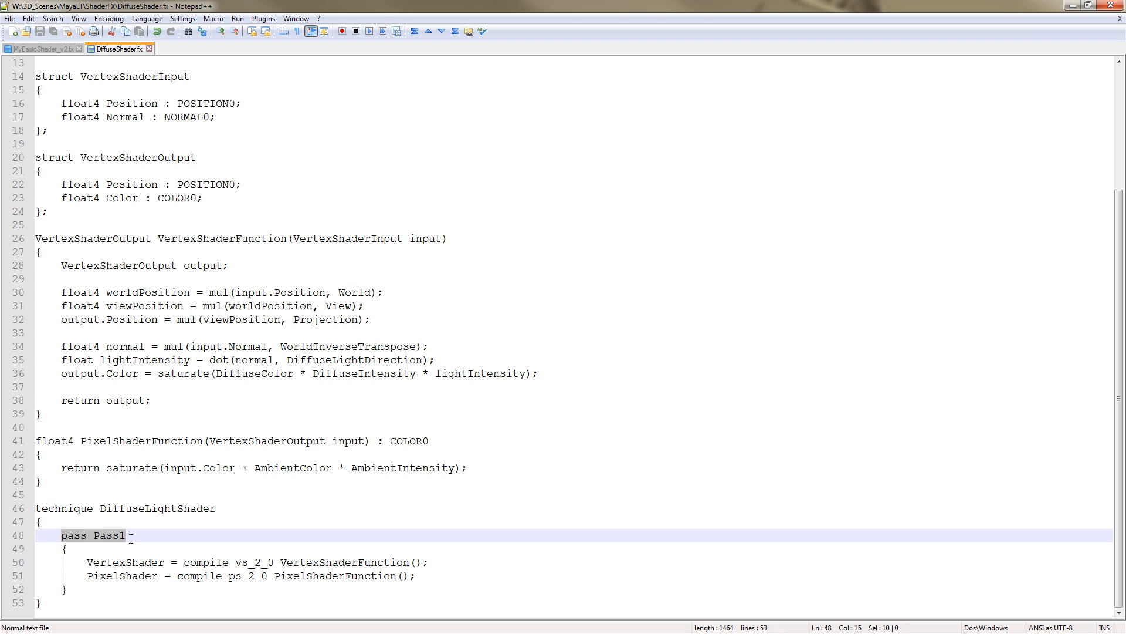
pyautogui.click(133, 536)
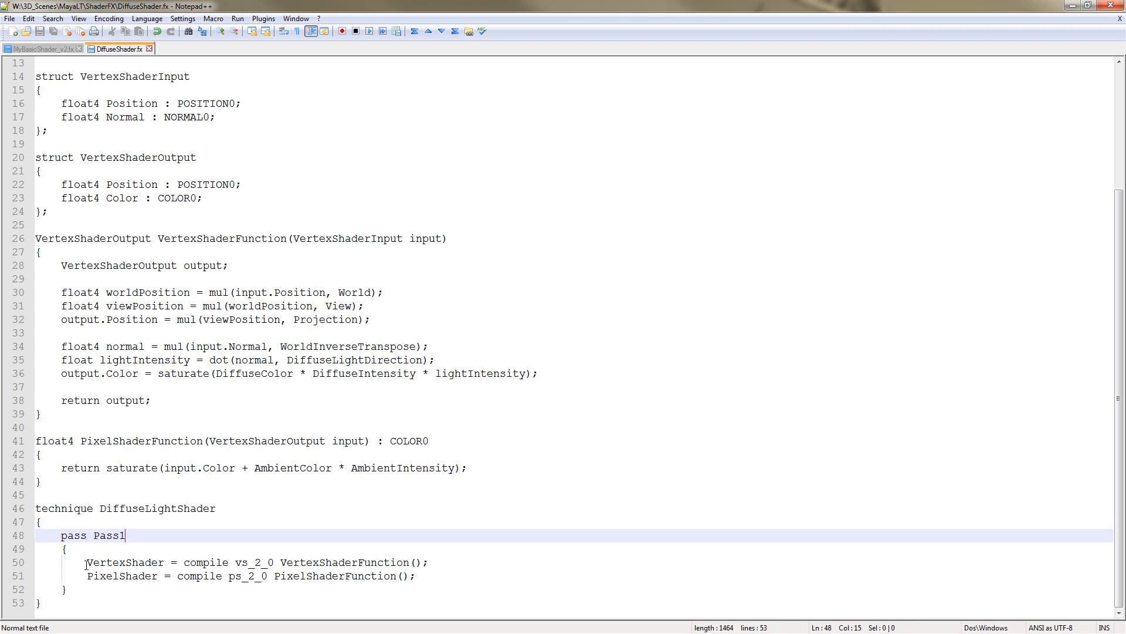
pyautogui.moveTo(86, 562); pyautogui.dragTo(432, 562)
pyautogui.moveTo(87, 576); pyautogui.dragTo(430, 570)
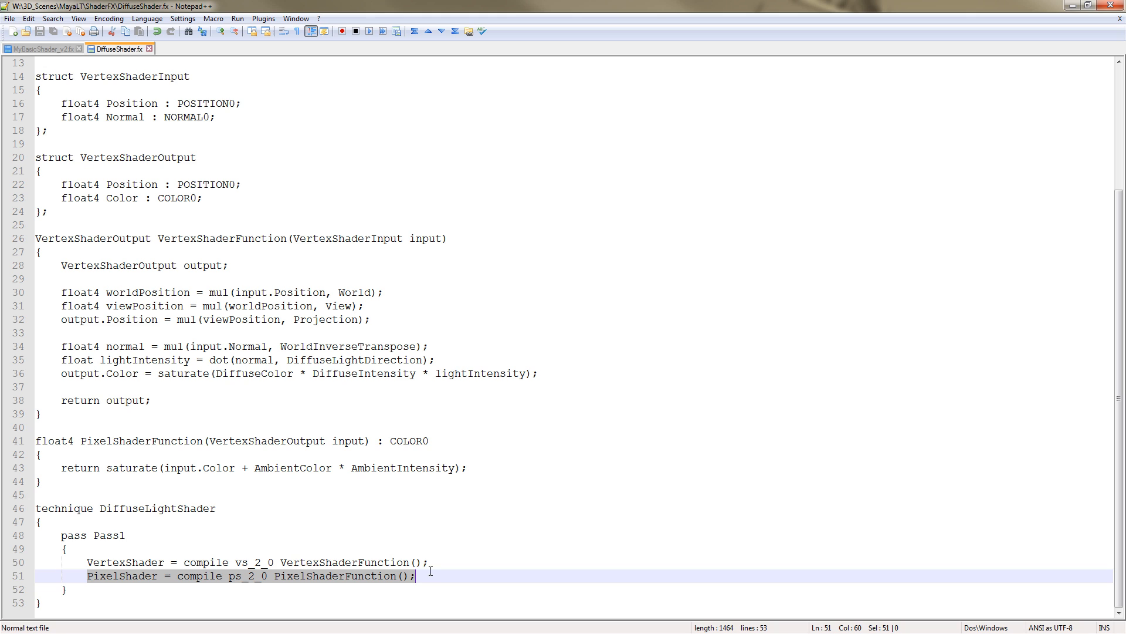
pyautogui.click(227, 578)
pyautogui.scroll(4, 370, 490)
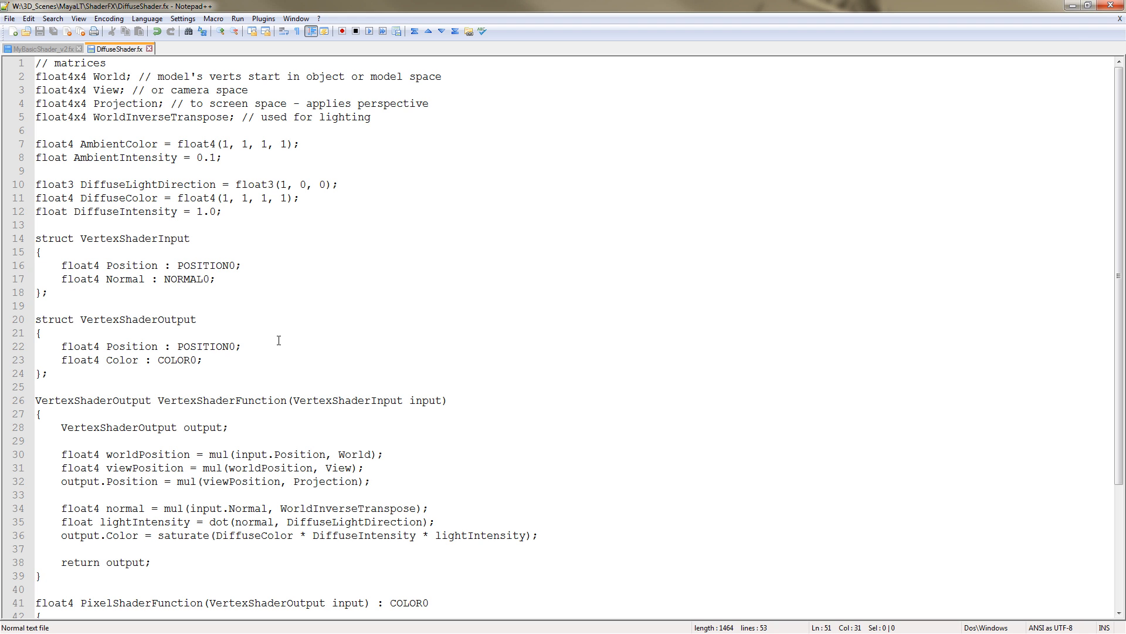
pyautogui.scroll(-4, 313, 271)
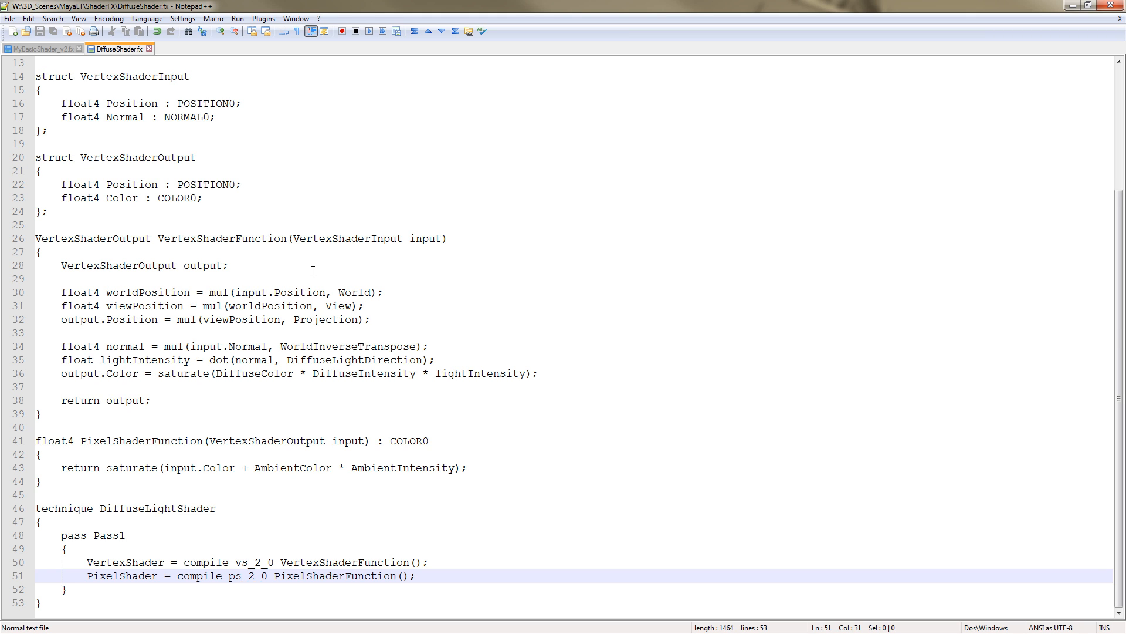
pyautogui.scroll(4, 313, 271)
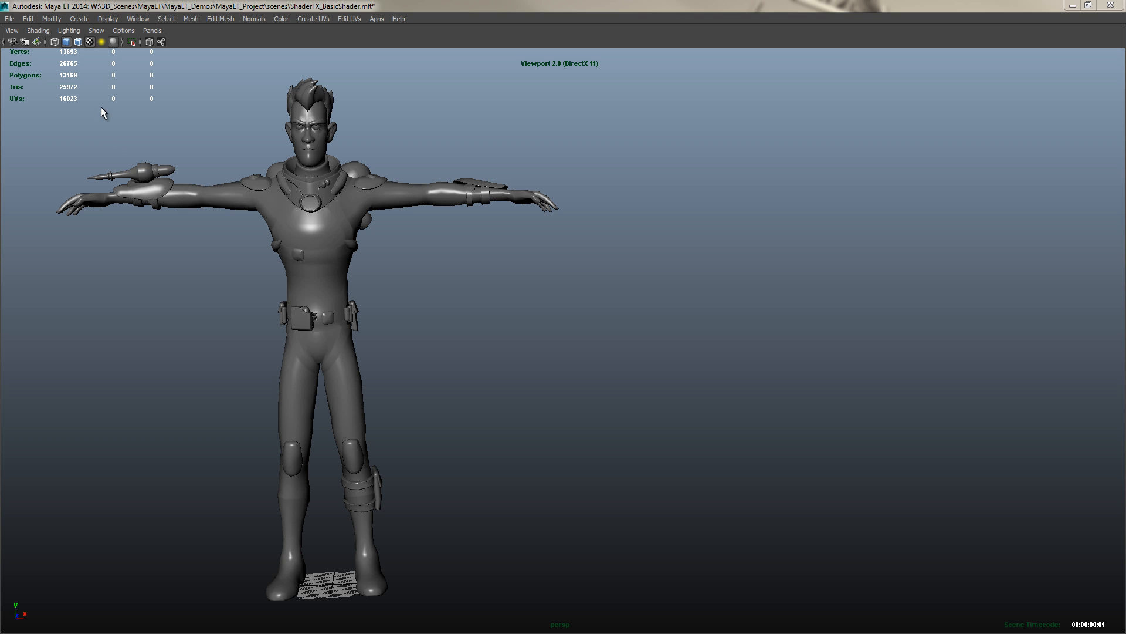
# Switch to Maya LT, select the whole character and assign it a new ShaderFX Shader material
pyautogui.moveTo(94, 100); pyautogui.dragTo(594, 592)
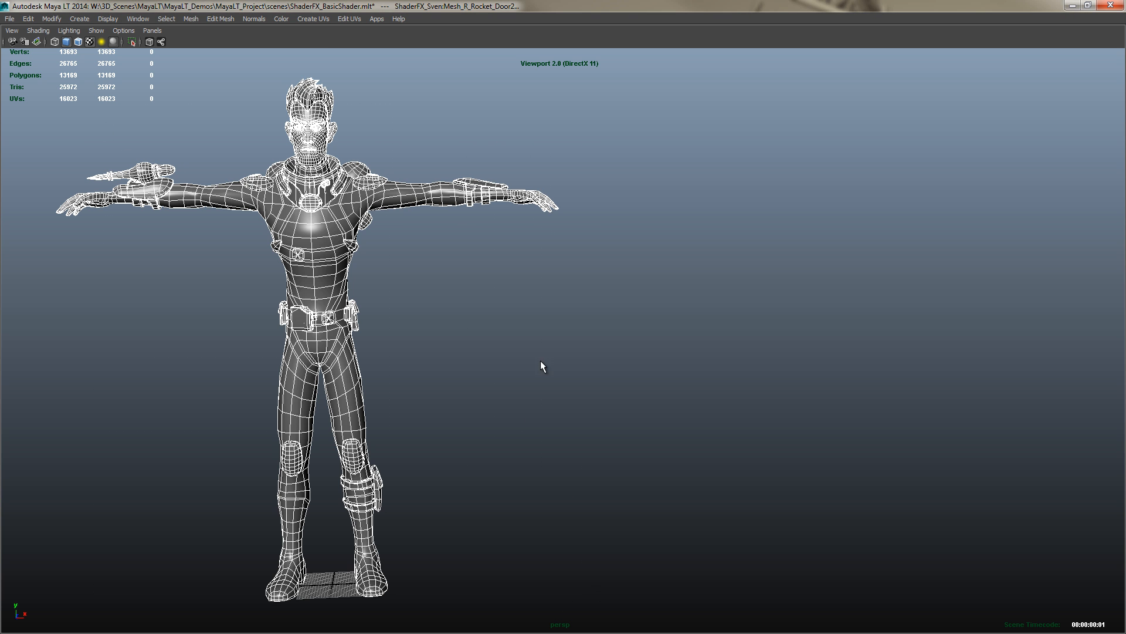
pyautogui.rightClick(326, 221)
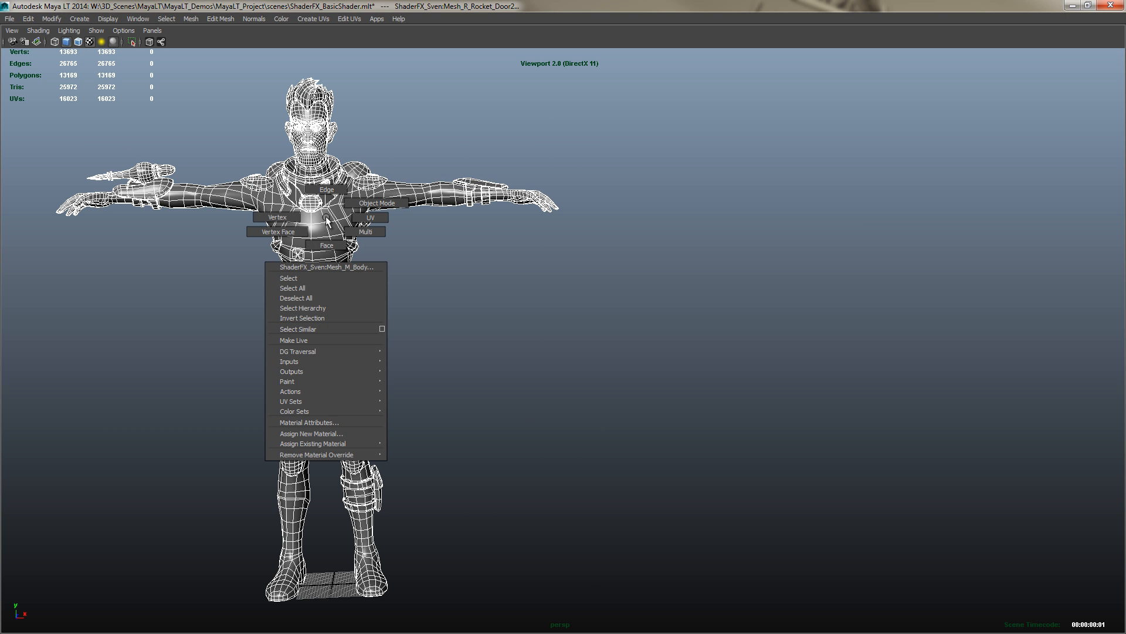
pyautogui.click(317, 434)
pyautogui.click(656, 223)
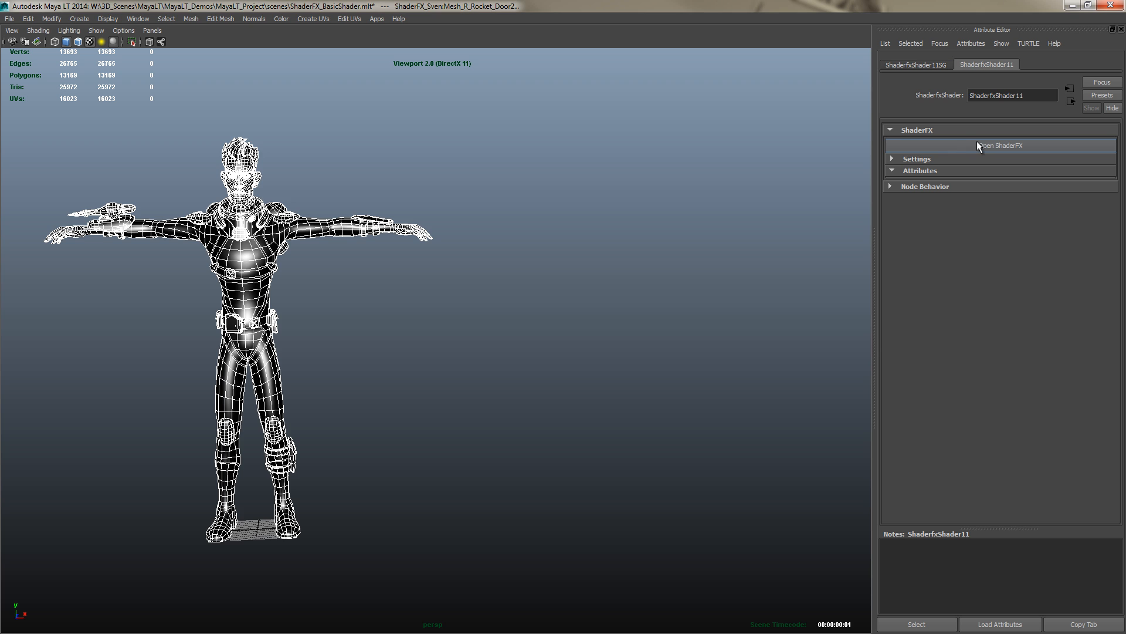
# Open the ShaderFX editor for the new shader and enlarge its window
pyautogui.click(978, 144)
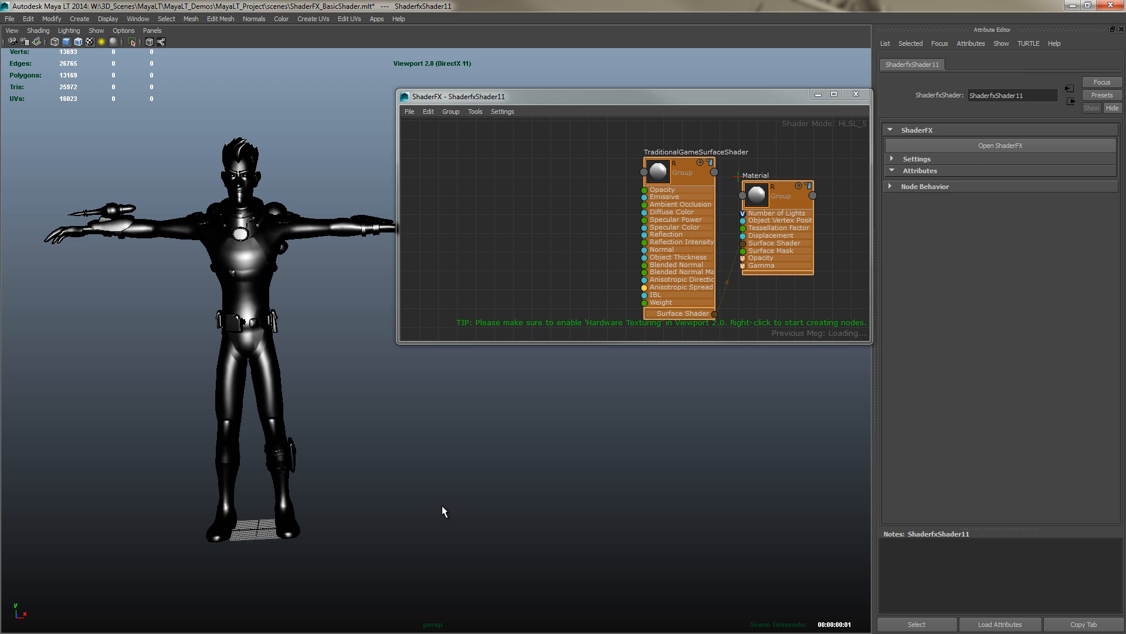
pyautogui.hotkey('ctrl', 'space')
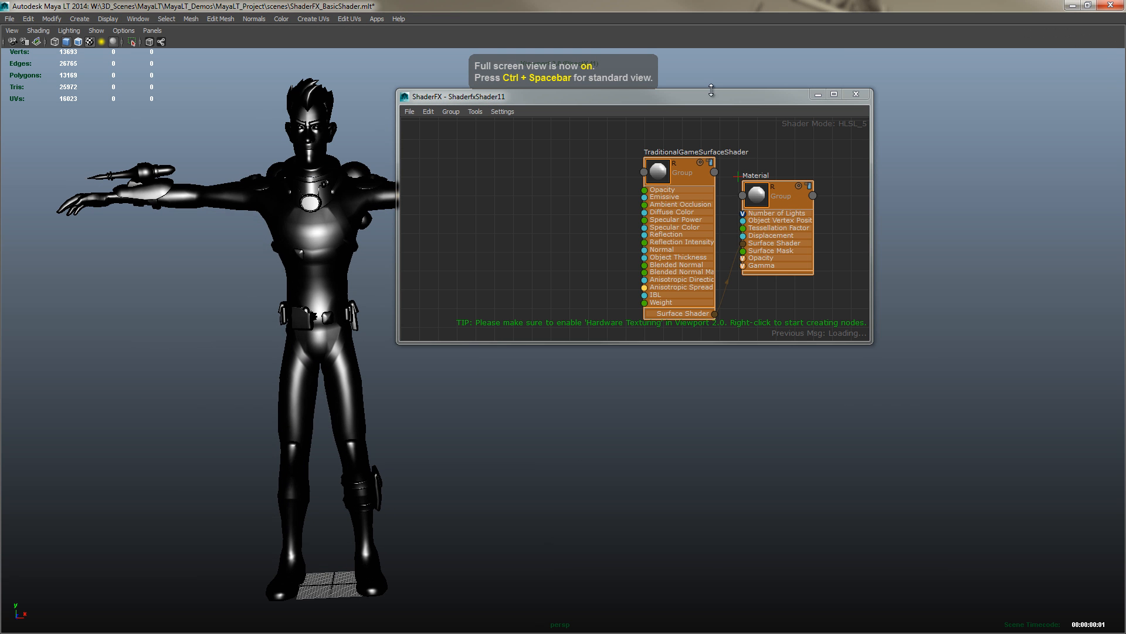
pyautogui.moveTo(732, 97); pyautogui.dragTo(757, 65)
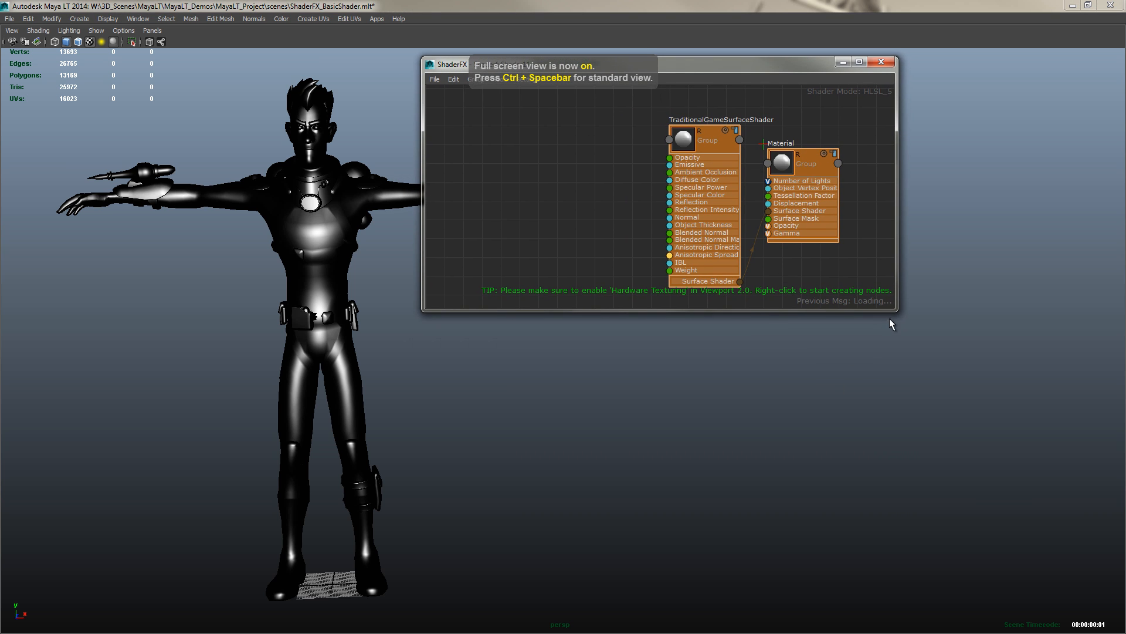
pyautogui.moveTo(895, 311); pyautogui.dragTo(1105, 600)
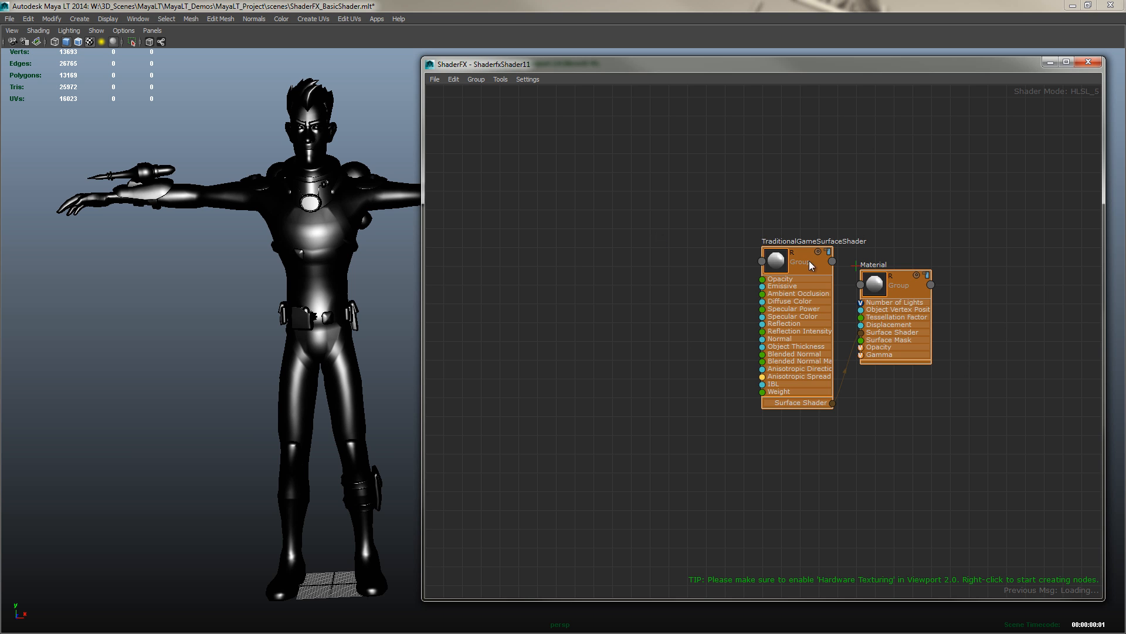
# Rearrange the TraditionalGameSurfaceShader and Material nodes and reposition the ShaderFX window
pyautogui.moveTo(780, 248); pyautogui.dragTo(742, 234)
pyautogui.moveTo(875, 285); pyautogui.dragTo(889, 291)
pyautogui.moveTo(716, 251); pyautogui.dragTo(727, 244)
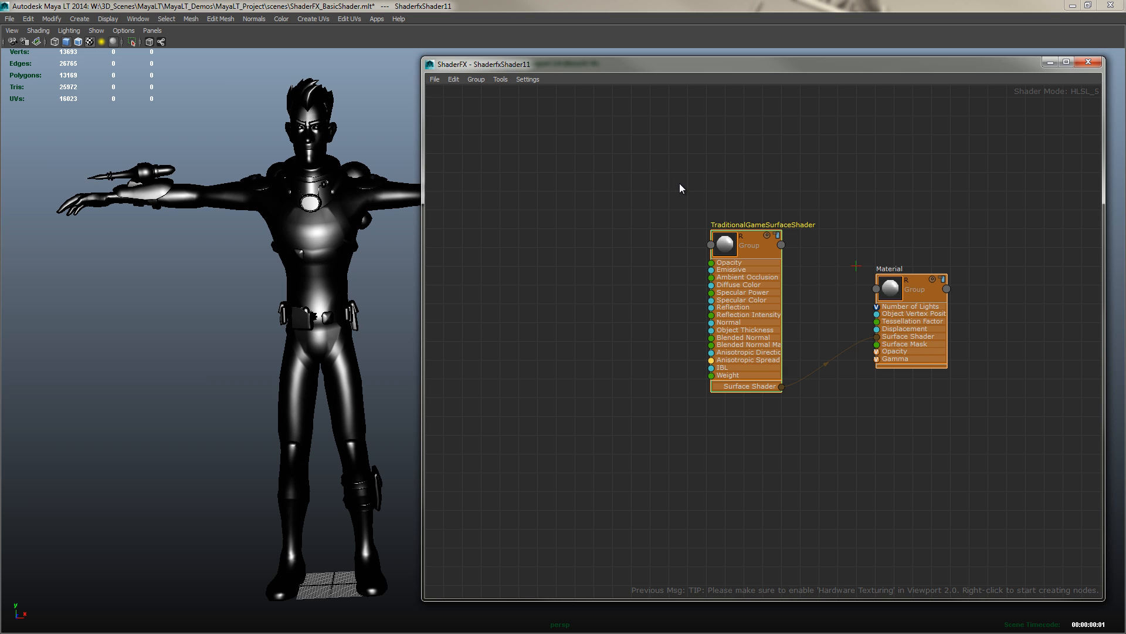
pyautogui.moveTo(659, 181); pyautogui.dragTo(1061, 477)
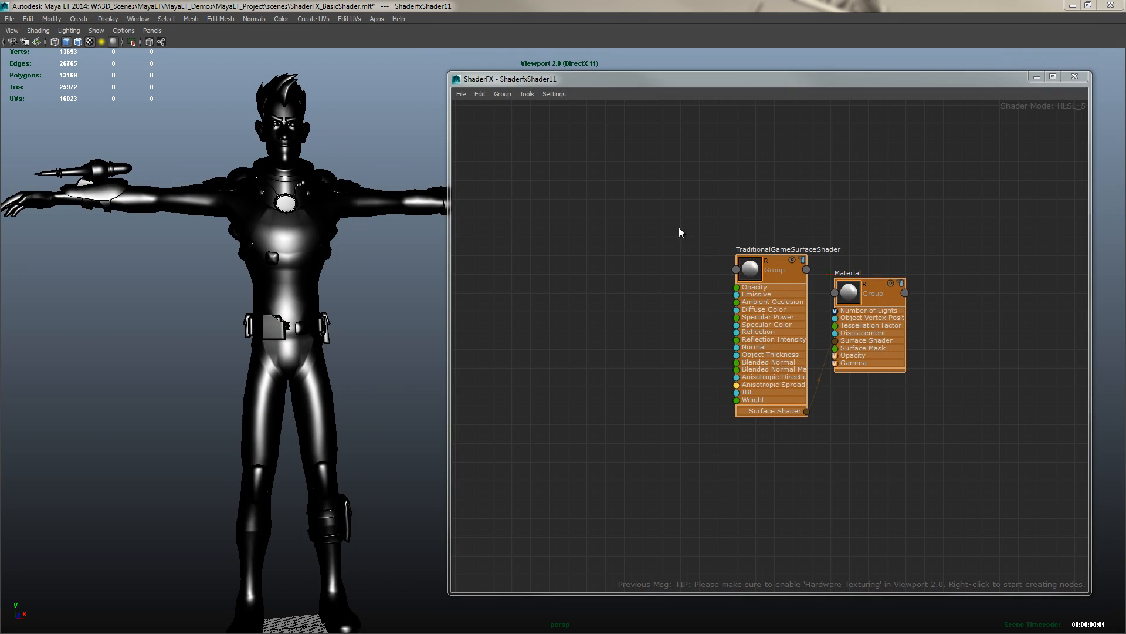
pyautogui.moveTo(672, 228); pyautogui.dragTo(1007, 491)
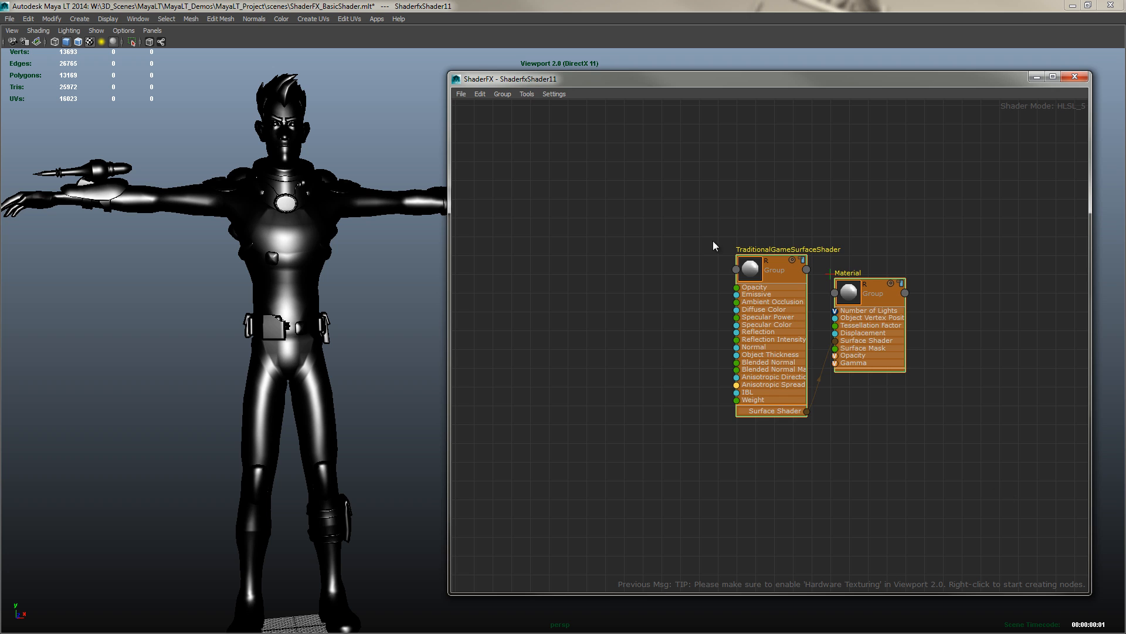
# Toggle Advanced Mode from the graph's context menu
pyautogui.rightClick(622, 170)
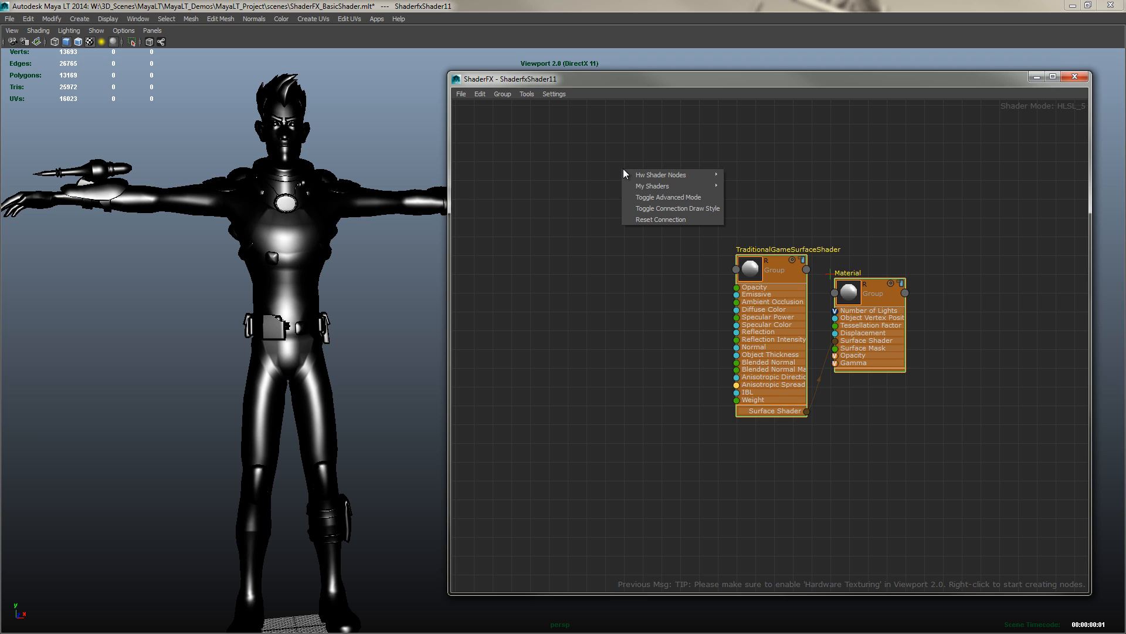
pyautogui.click(657, 198)
pyautogui.rightClick(657, 198)
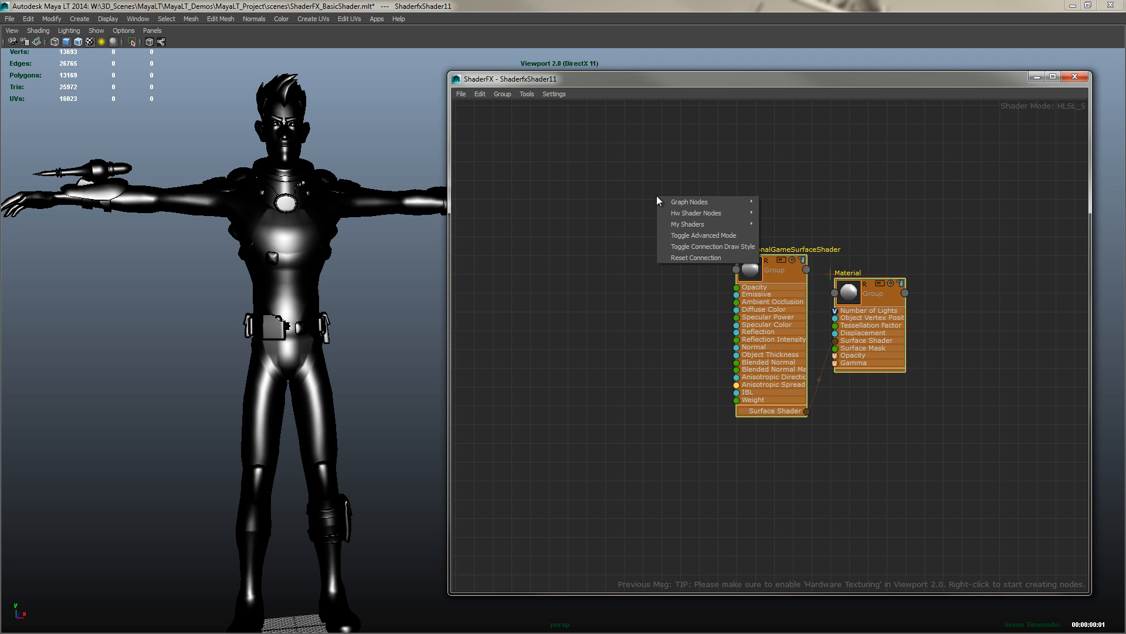
pyautogui.click(809, 208)
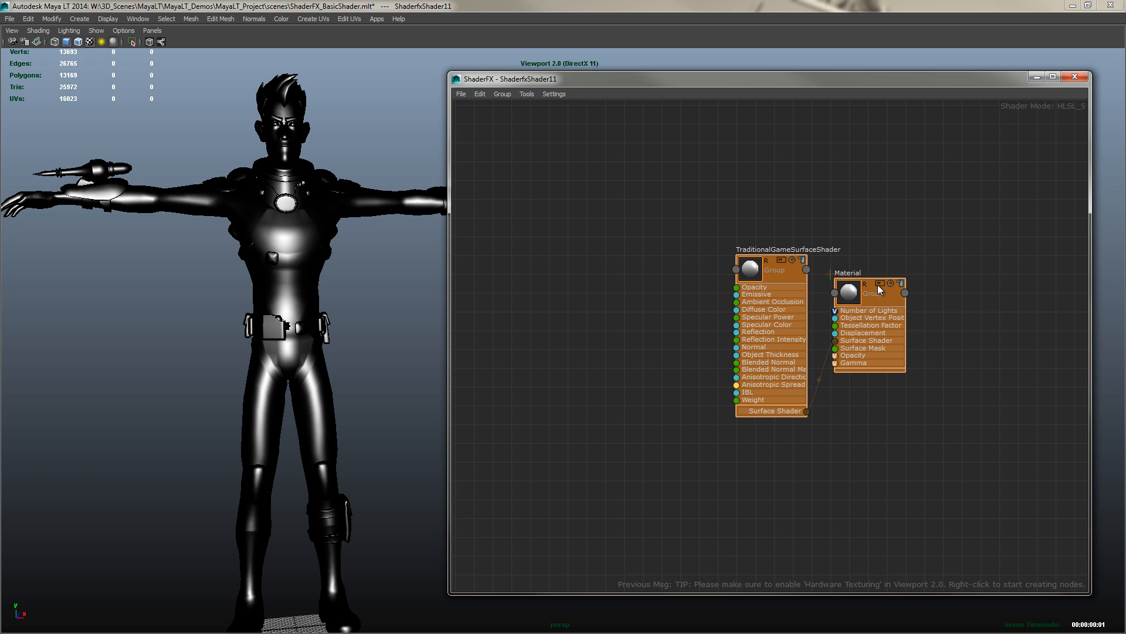
# Open the TraditionalGameSurfaceShader group to inspect its internal nodes, then exit the group
pyautogui.click(780, 259)
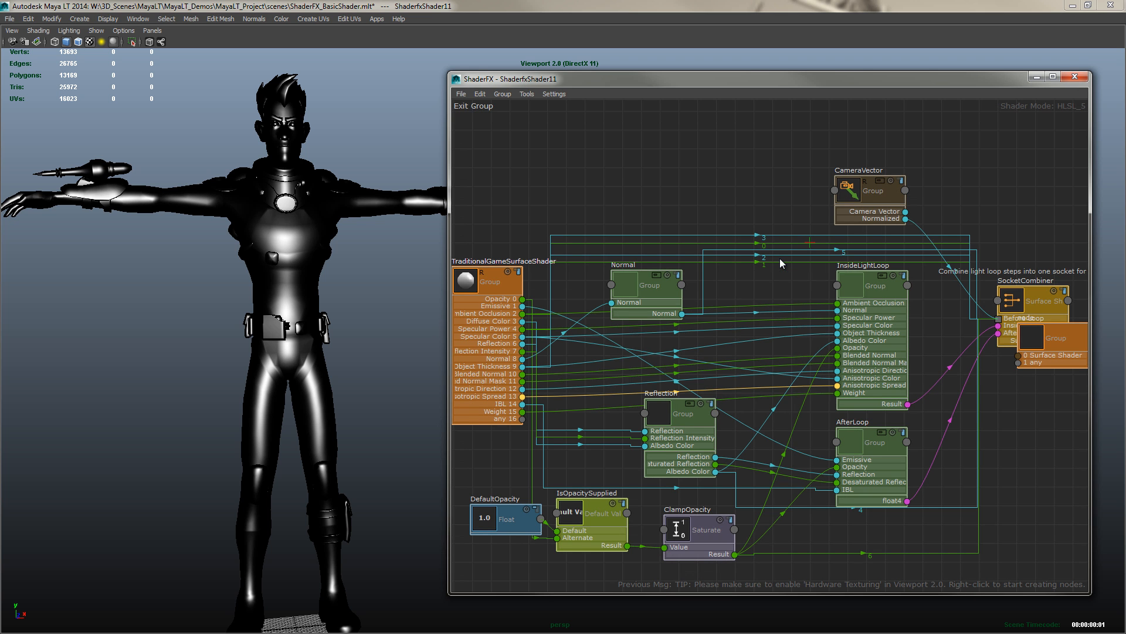
pyautogui.click(484, 107)
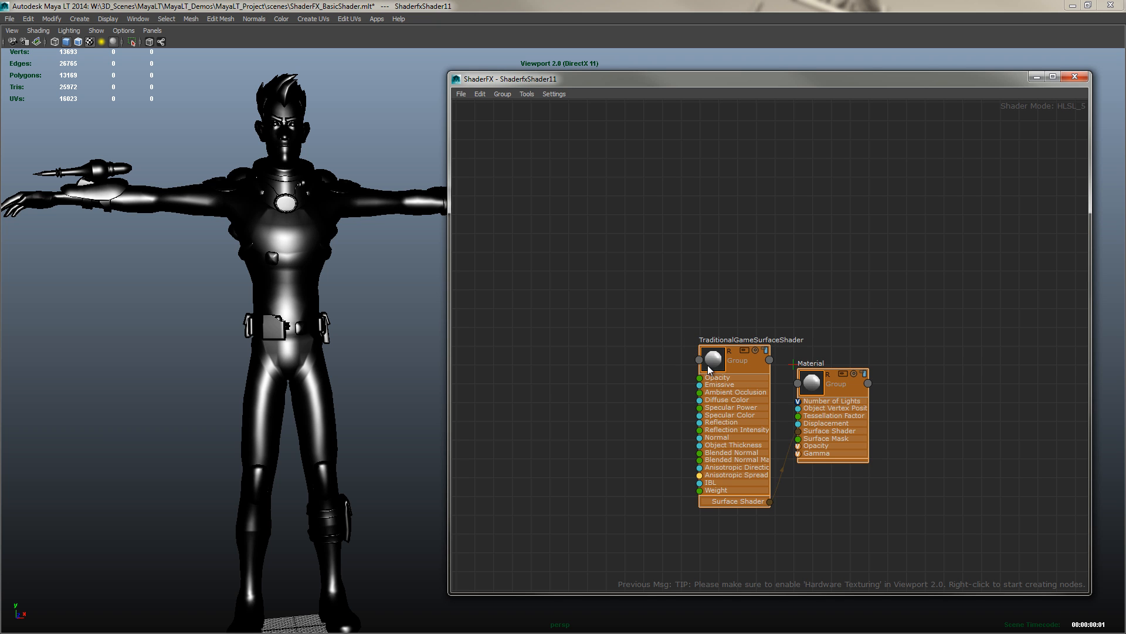
# Delete the TraditionalGameSurfaceShader and Material nodes from the graph
pyautogui.moveTo(670, 189); pyautogui.dragTo(984, 449)
pyautogui.press('Delete')
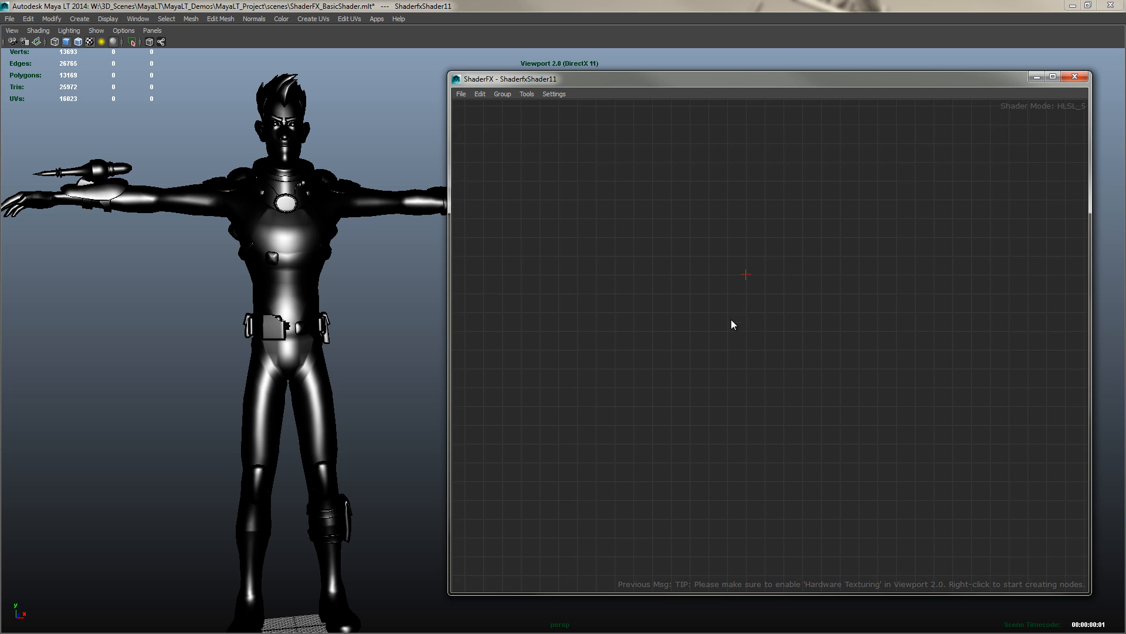
# Show the ShaderFX Property Panel, then move and enlarge the ShaderFX window
pyautogui.moveTo(731, 324); pyautogui.dragTo(695, 366, button='middle')
pyautogui.click(552, 94)
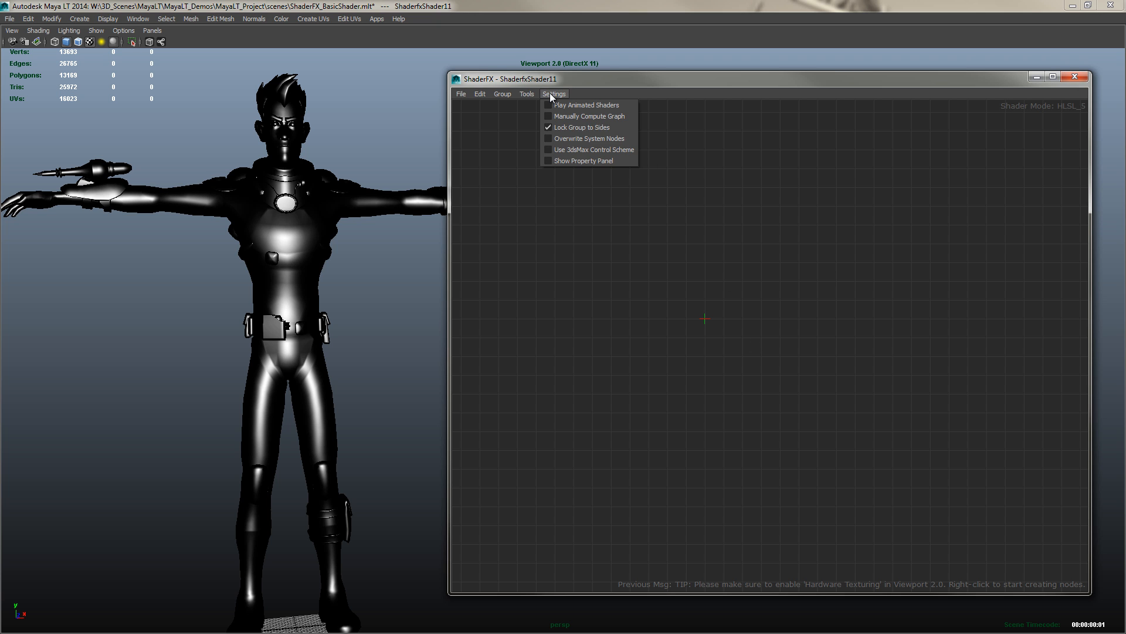
pyautogui.click(557, 159)
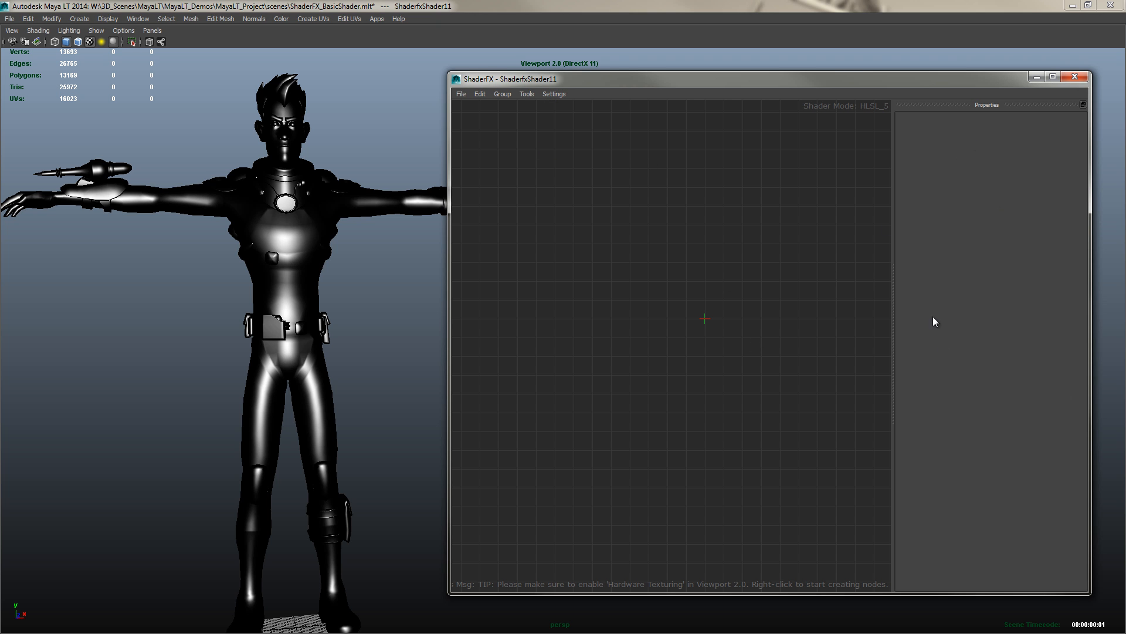
pyautogui.moveTo(885, 86); pyautogui.dragTo(859, 59)
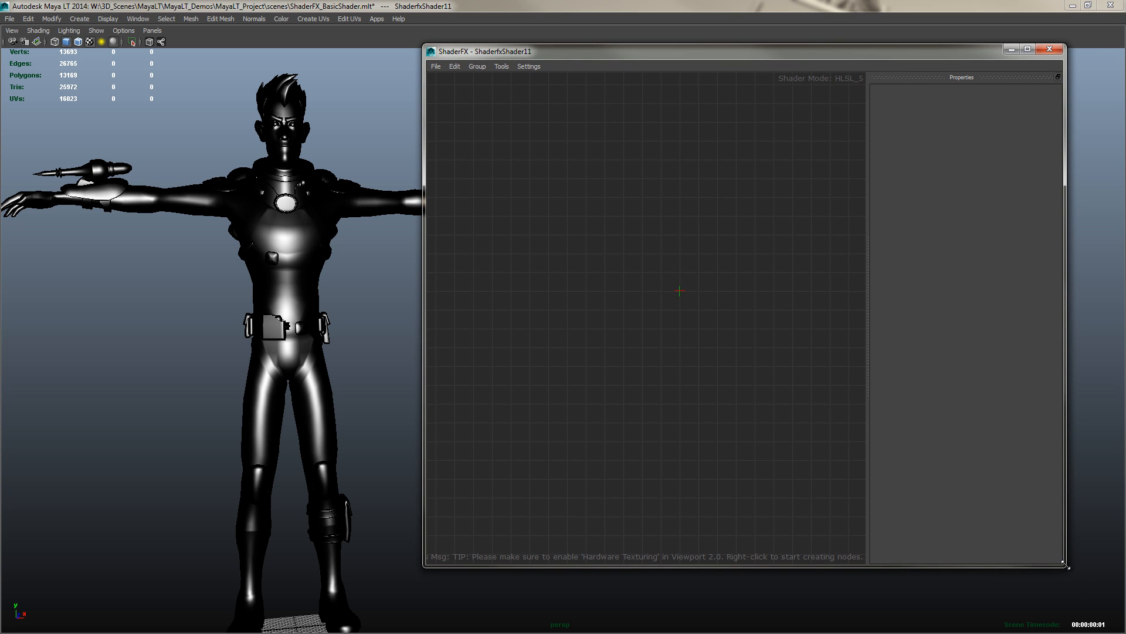
pyautogui.moveTo(1065, 566); pyautogui.dragTo(1100, 594)
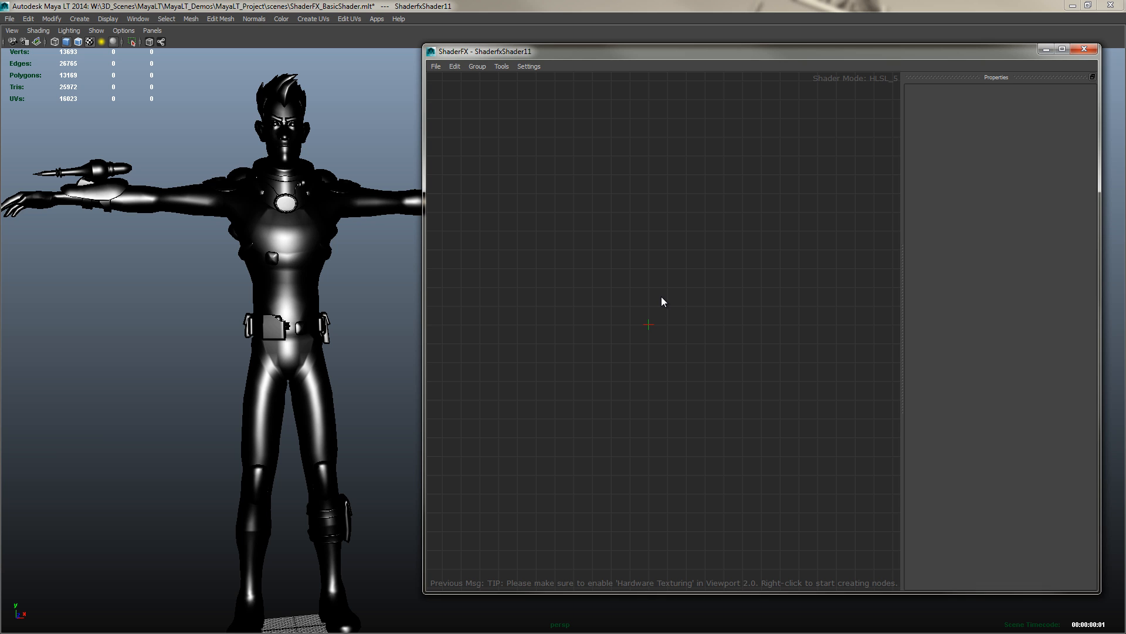
# Add a Hardware Shader node from the core Hw Shader Nodes and position it in the graph
pyautogui.rightClick(673, 232)
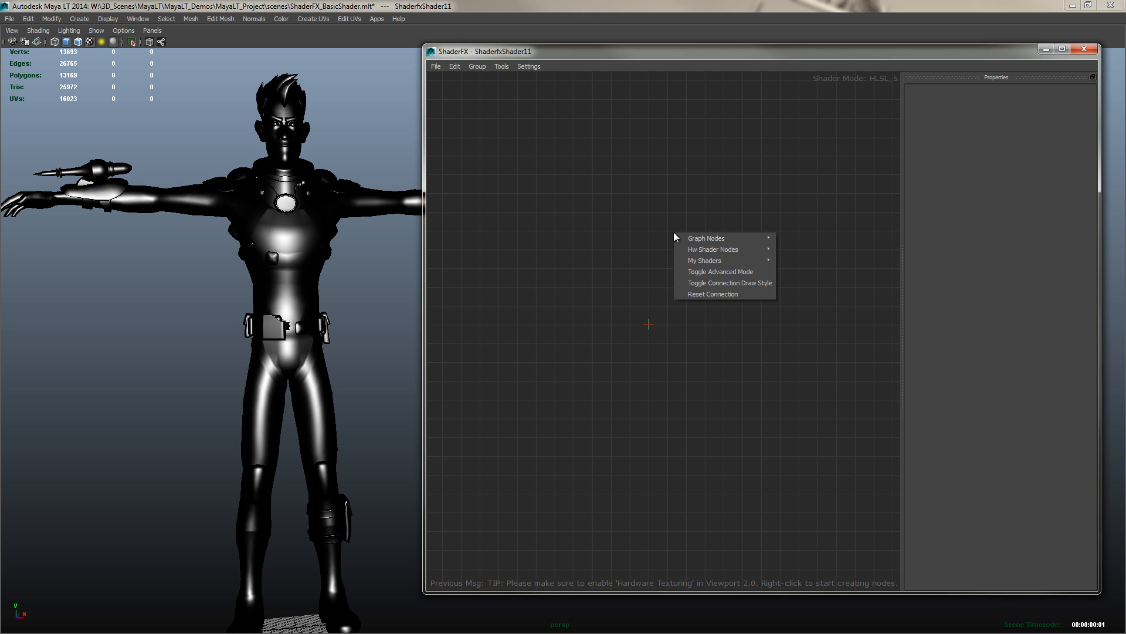
pyautogui.moveTo(716, 250)
pyautogui.moveTo(804, 261)
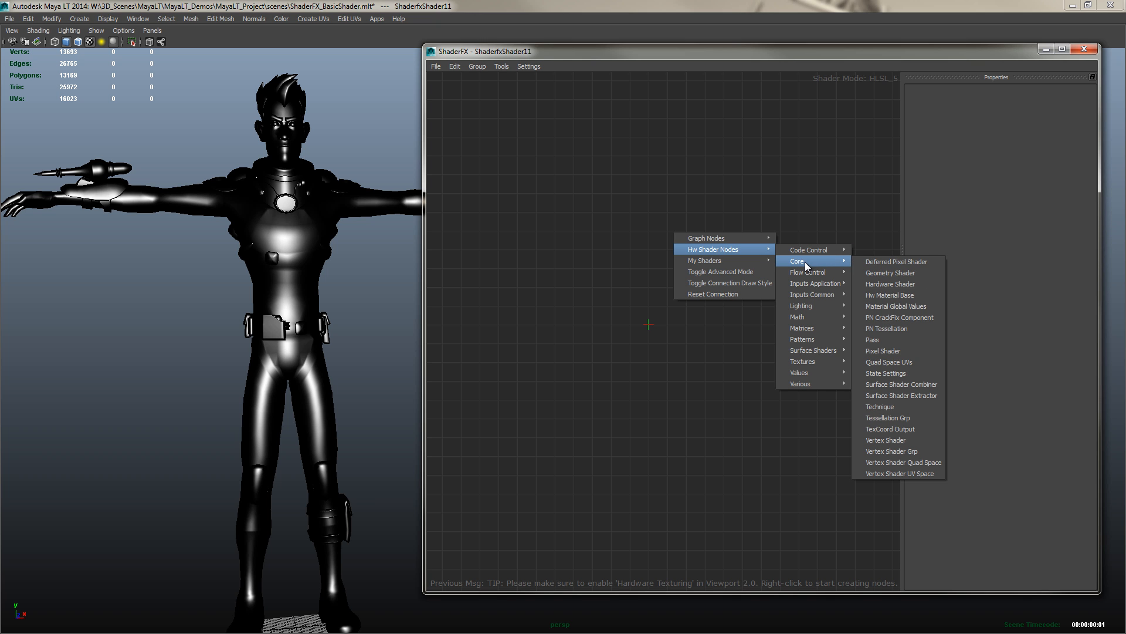
pyautogui.click(890, 284)
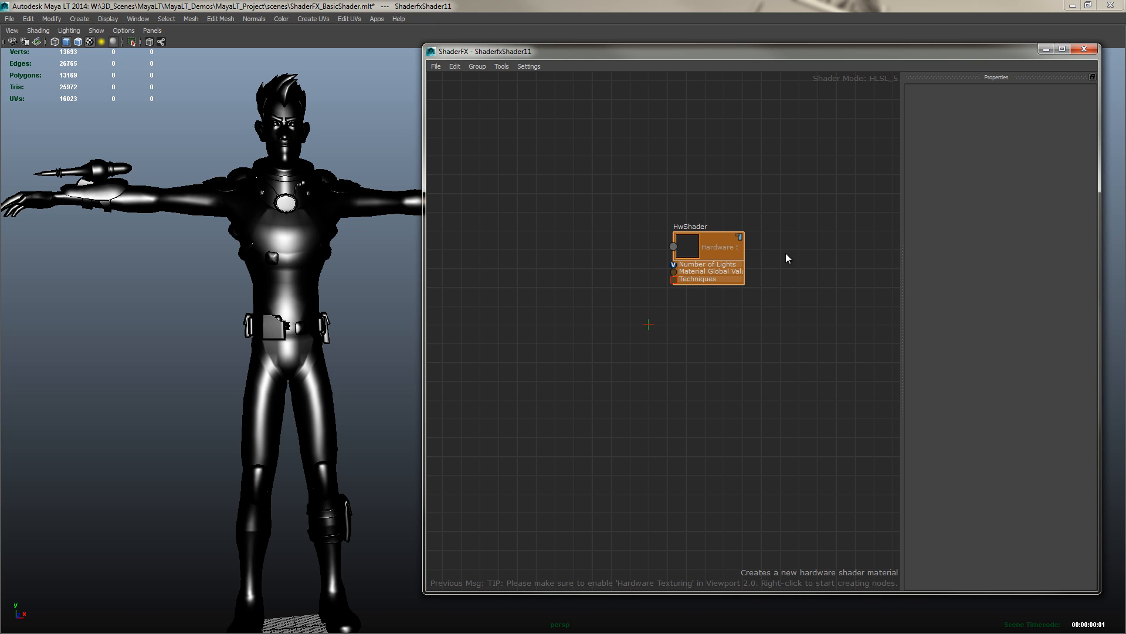
pyautogui.moveTo(702, 245); pyautogui.dragTo(795, 300)
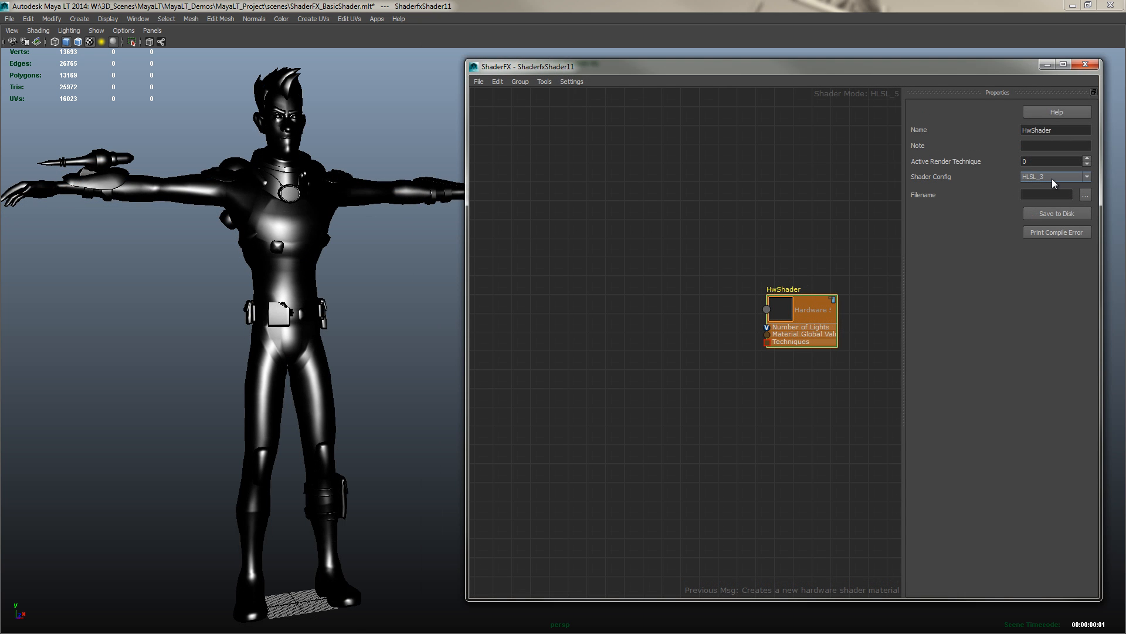
# Set the HwShader's Shader Config to HLSL_5 and its filename to MyDiffuseShader.fx
pyautogui.click(1052, 179)
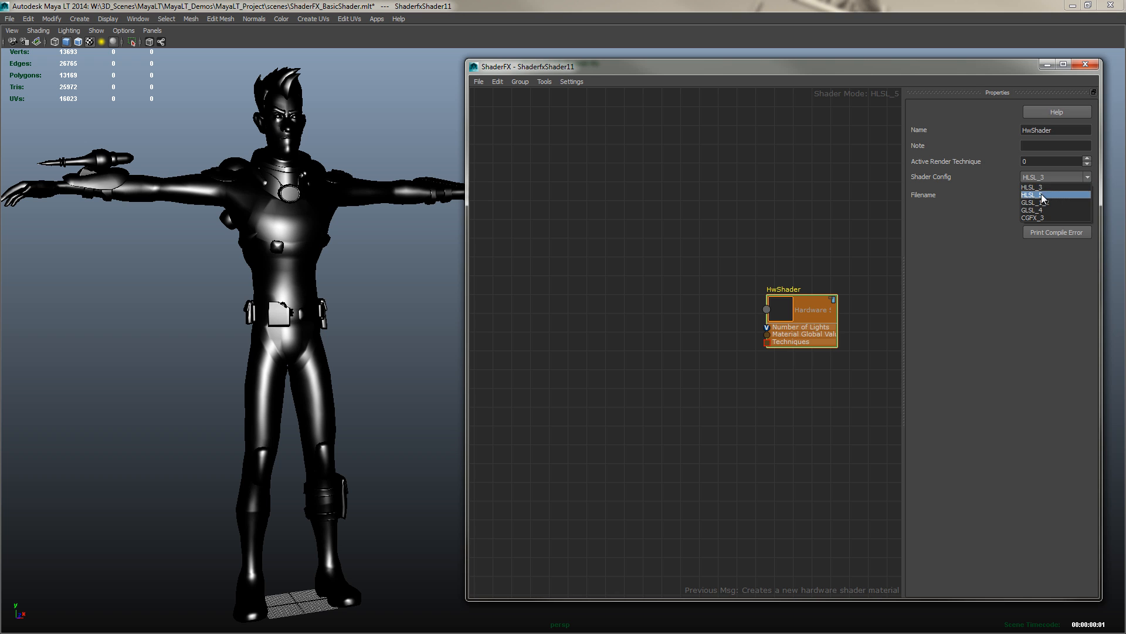
pyautogui.click(1041, 195)
pyautogui.click(1059, 197)
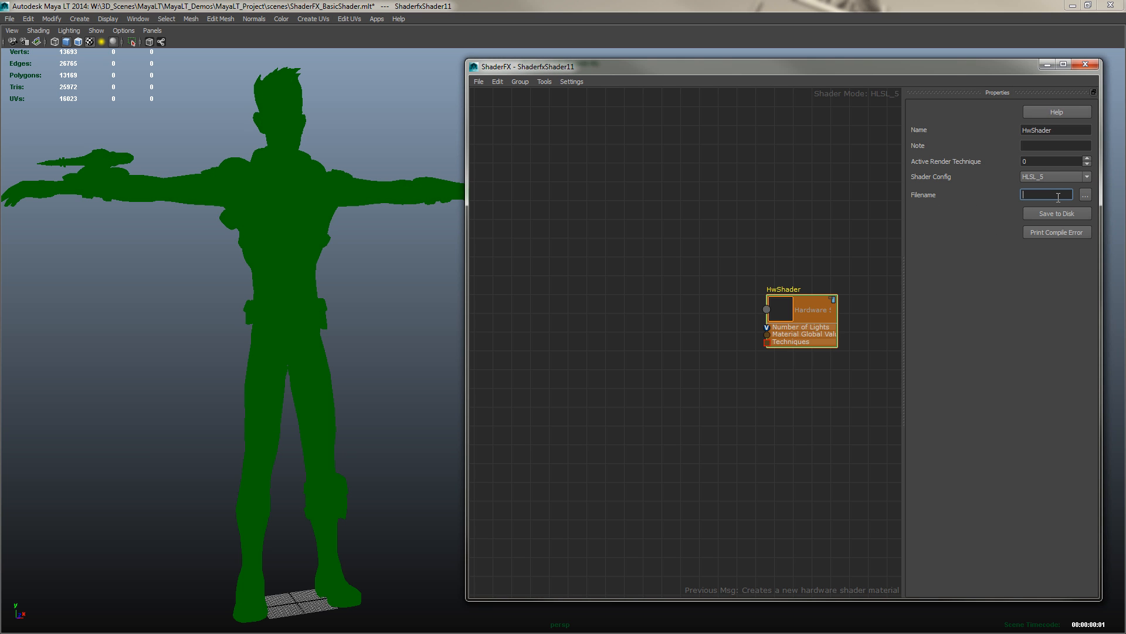
pyautogui.write('MyDiffuseShader.fx')
pyautogui.press('Return')
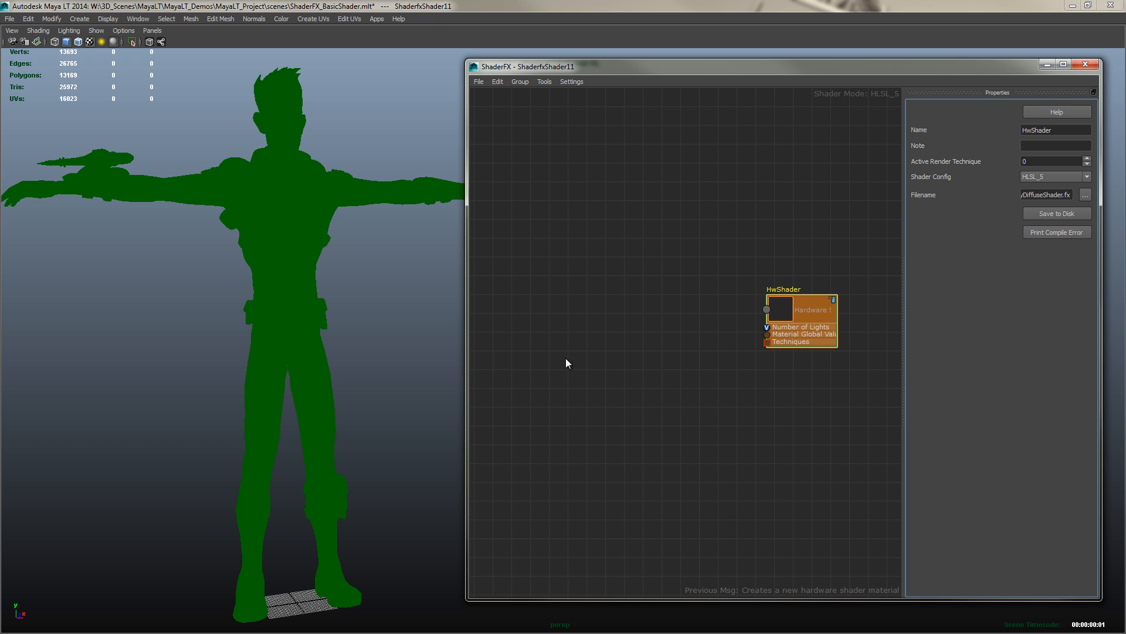
# Add a core Technique node to the left of the HwShader node
pyautogui.click(665, 317)
pyautogui.rightClick(657, 264)
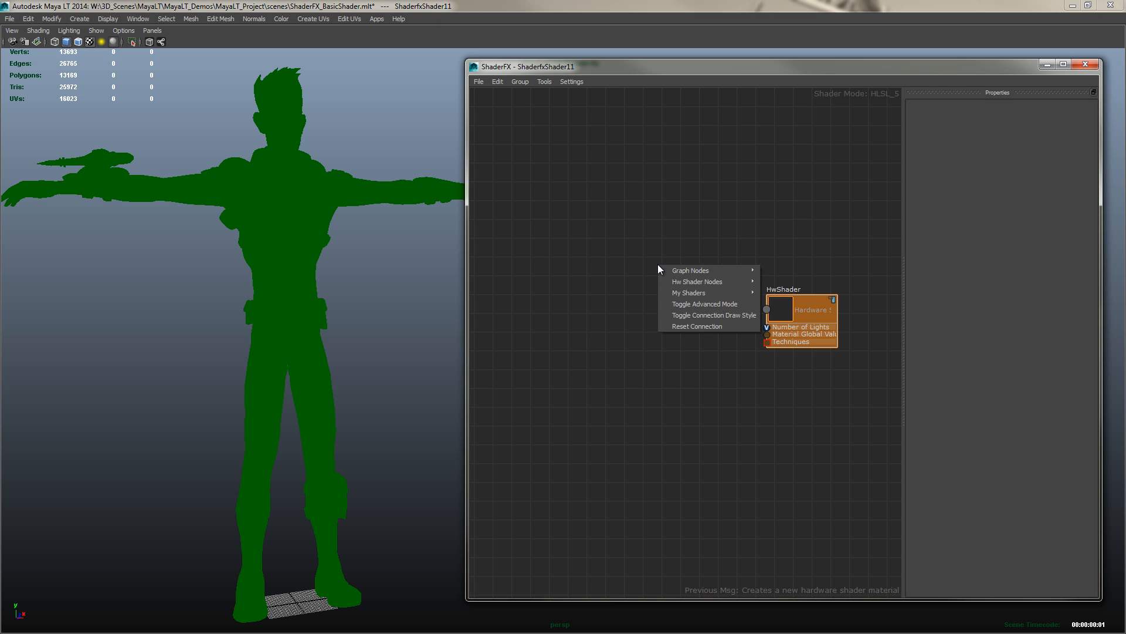
pyautogui.click(691, 246)
pyautogui.rightClick(638, 265)
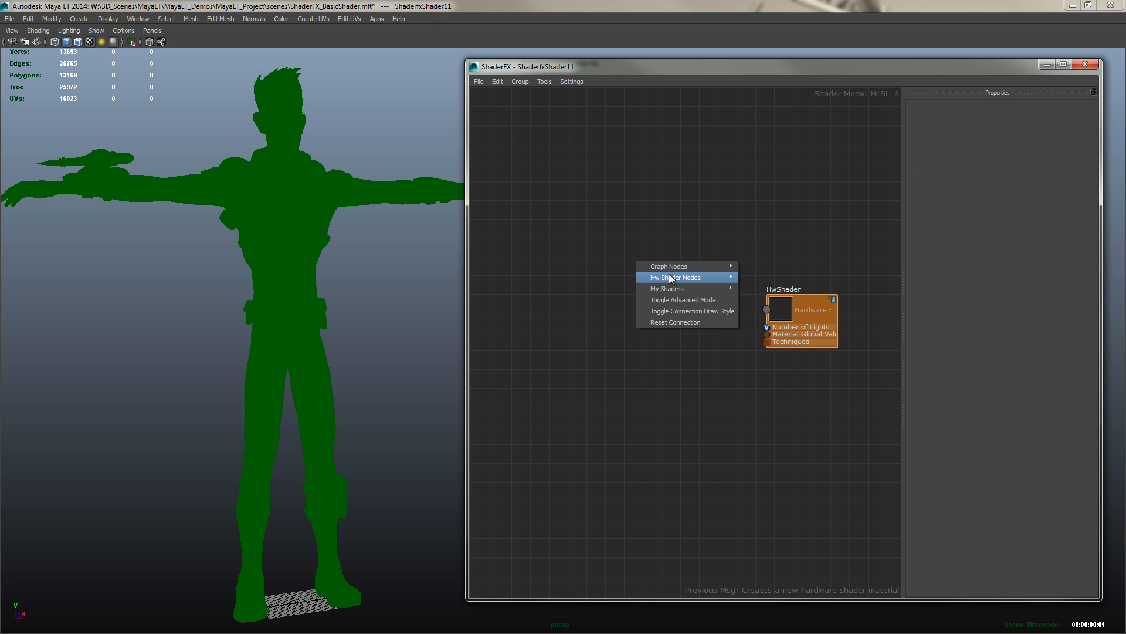
pyautogui.moveTo(663, 288)
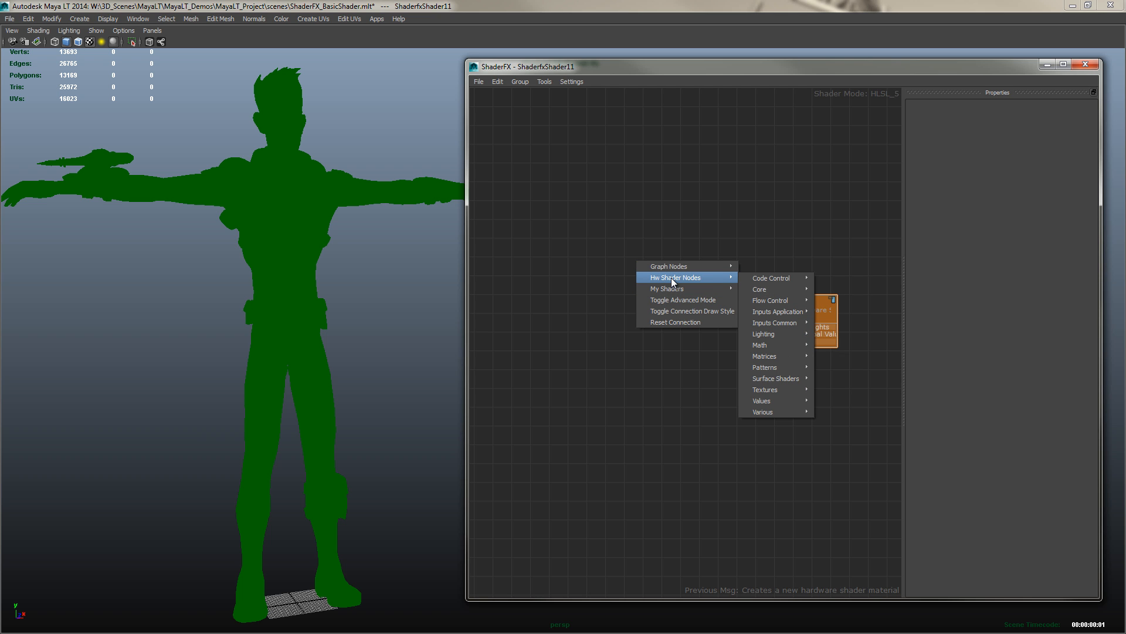
pyautogui.moveTo(779, 288)
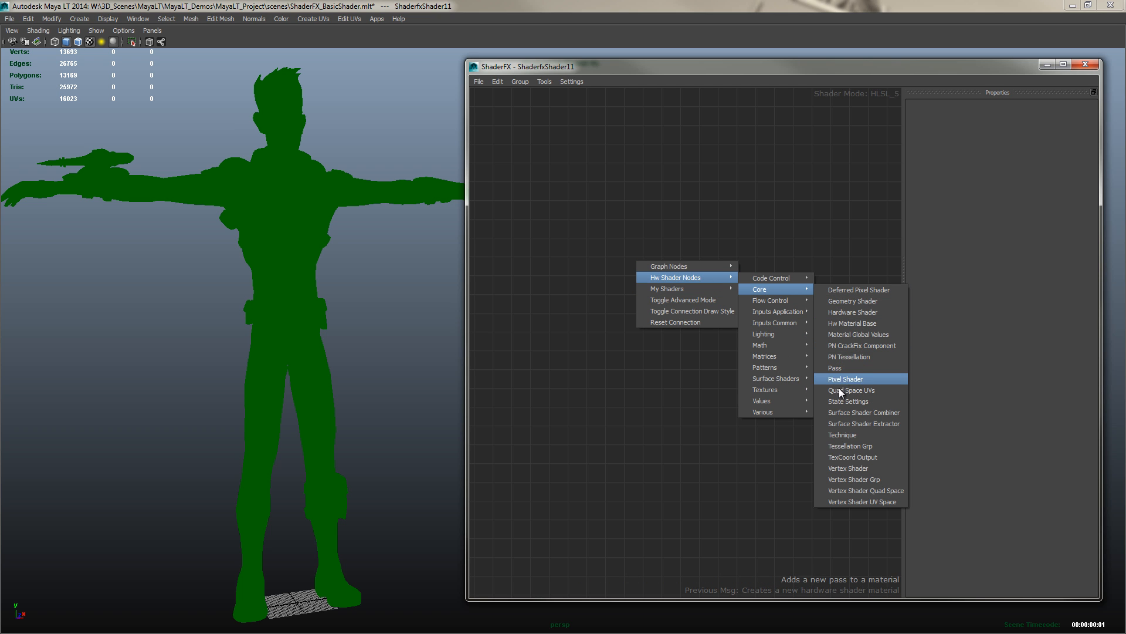
pyautogui.click(843, 434)
pyautogui.moveTo(663, 301); pyautogui.dragTo(674, 319)
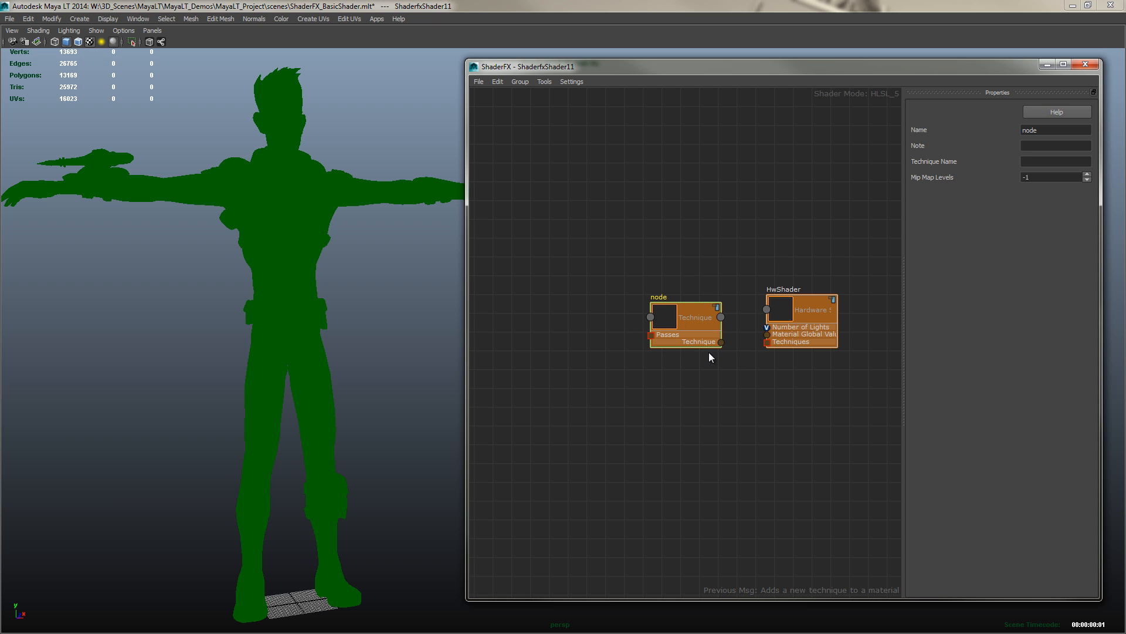
# Set the Technique node's name and technique name to DiffuseLighting
pyautogui.moveTo(1043, 130); pyautogui.dragTo(1027, 135)
pyautogui.write('DiffuseLighting')
pyautogui.press('Tab')
pyautogui.press('Tab')
pyautogui.write('DiffuseLighting')
pyautogui.press('Tab')
pyautogui.moveTo(723, 369); pyautogui.dragTo(734, 374, button='middle')
pyautogui.moveTo(558, 264); pyautogui.dragTo(600, 273, button='middle')
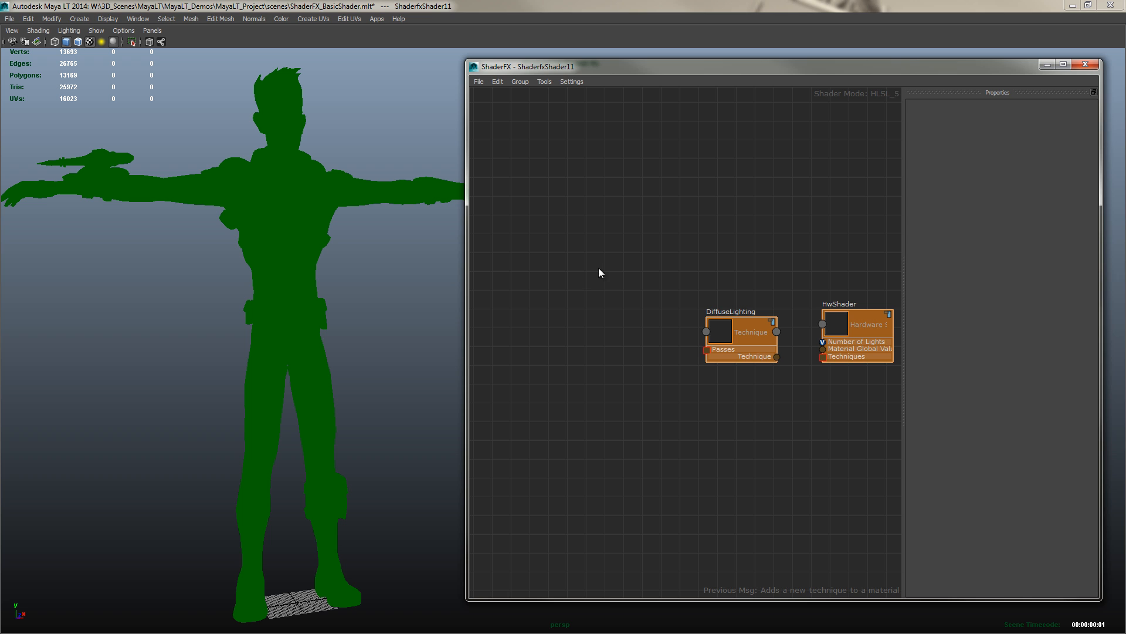
# Add a core Pass node left of the technique and name it Pass1
pyautogui.rightClick(635, 242)
pyautogui.moveTo(731, 258)
pyautogui.moveTo(773, 269)
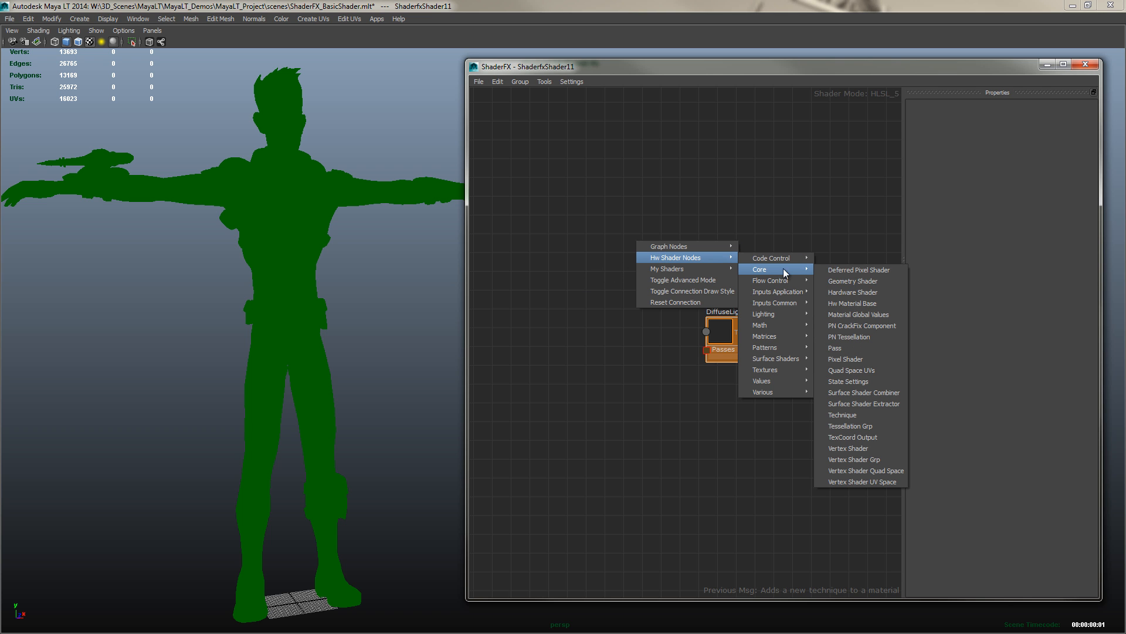
pyautogui.click(840, 348)
pyautogui.moveTo(653, 263); pyautogui.dragTo(618, 292)
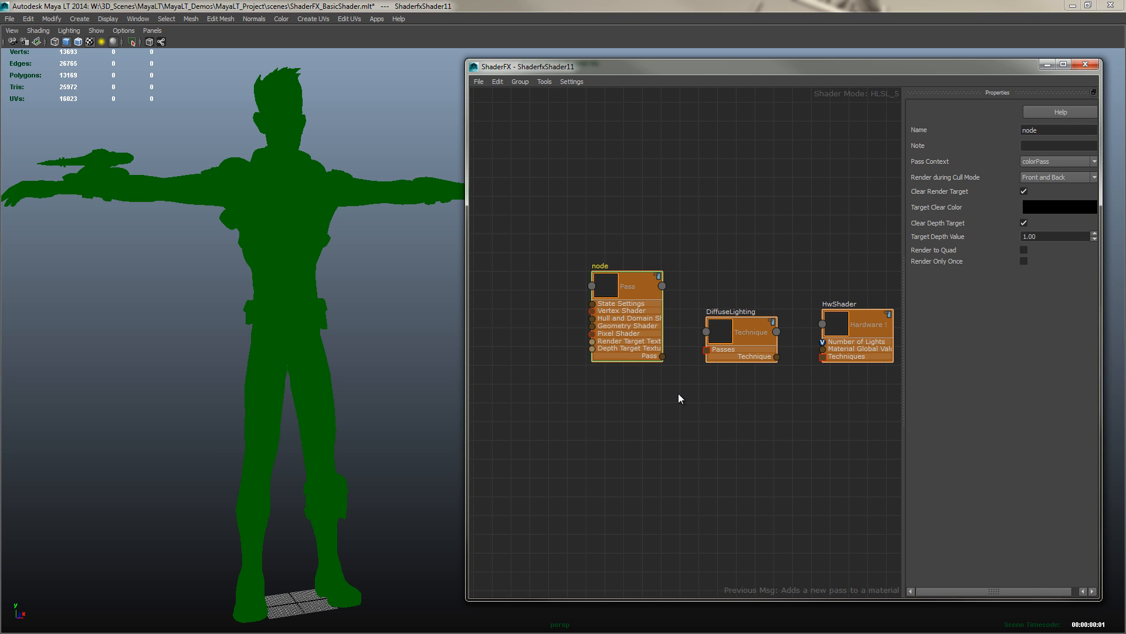
pyautogui.doubleClick(1046, 131)
pyautogui.write('Pass1')
pyautogui.press('Return')
# Add a core Vertex Shader node above and to the left of Pass1
pyautogui.moveTo(463, 352); pyautogui.dragTo(370, 347)
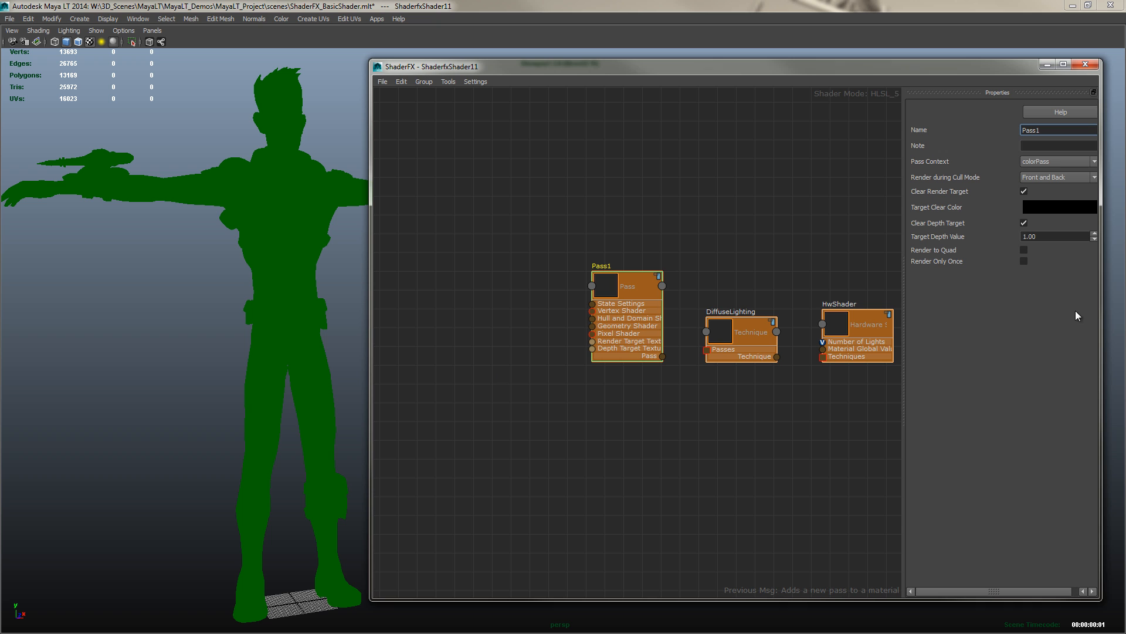
pyautogui.moveTo(481, 276); pyautogui.dragTo(540, 304, button='middle')
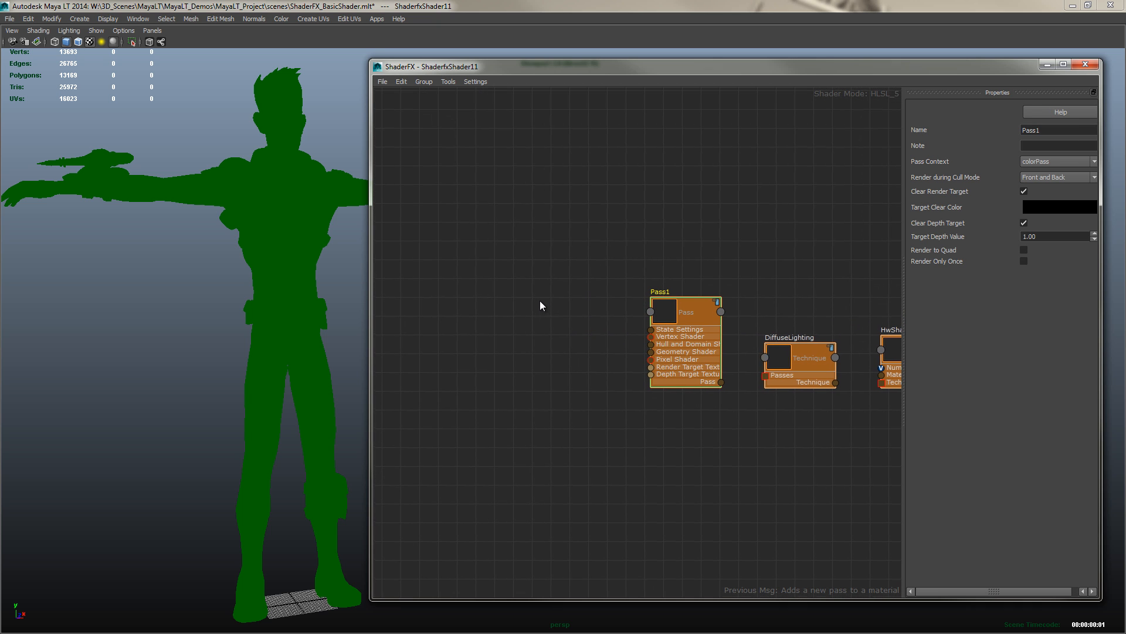
pyautogui.rightClick(539, 239)
pyautogui.moveTo(576, 256)
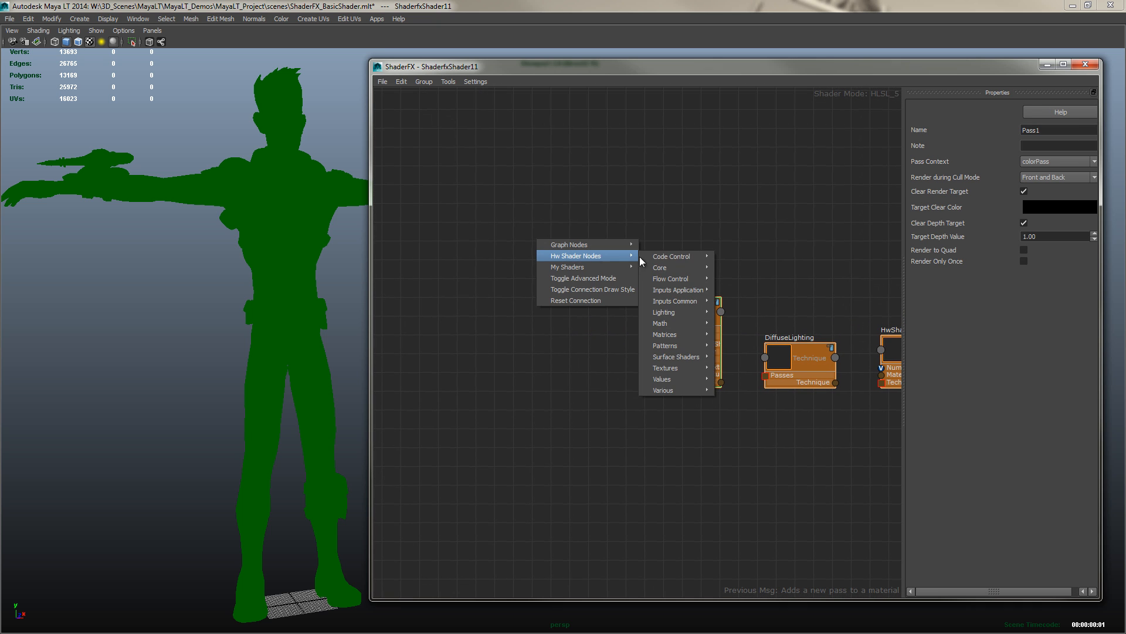
pyautogui.moveTo(675, 268)
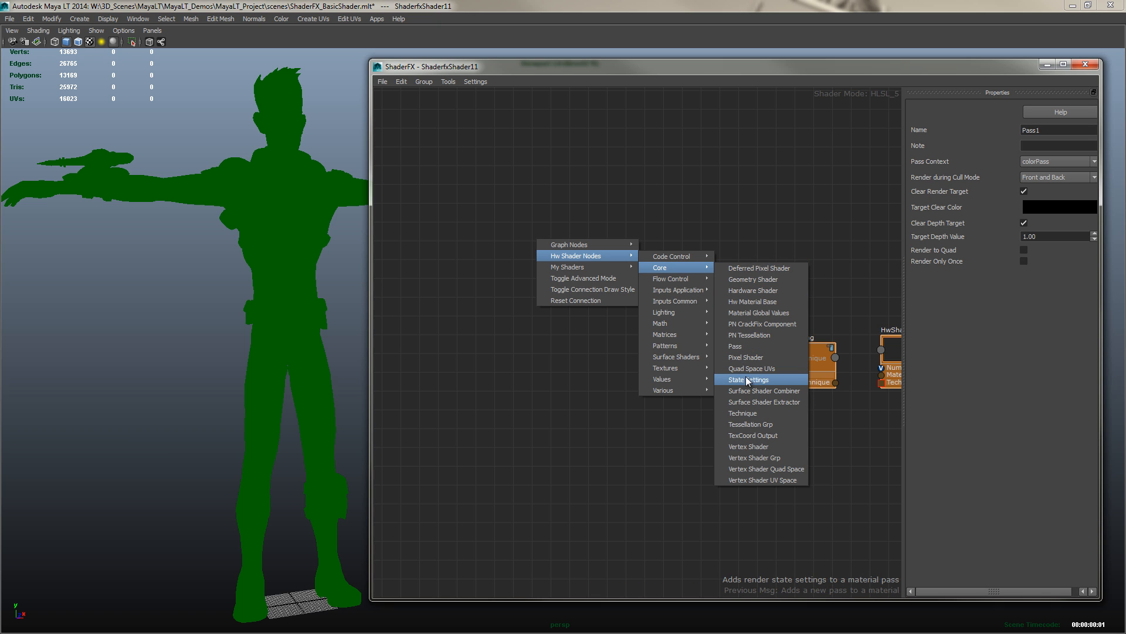
pyautogui.click(753, 446)
pyautogui.click(555, 261)
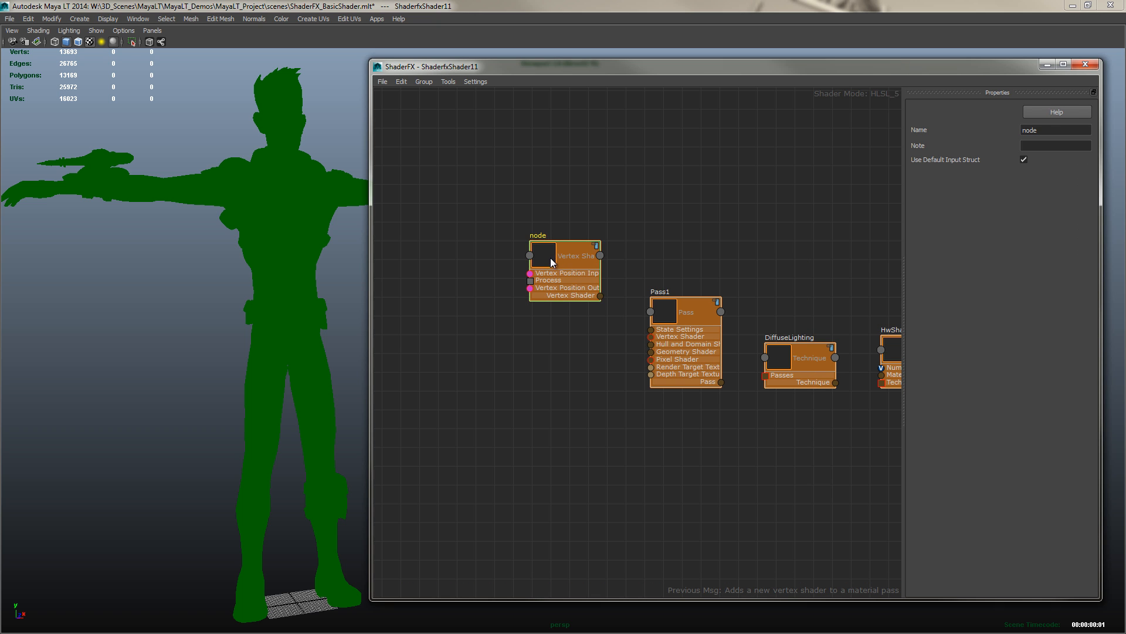
pyautogui.moveTo(544, 255)
pyautogui.mouseDown()
pyautogui.moveTo(534, 241)
pyautogui.moveTo(552, 246)
pyautogui.moveTo(543, 232)
pyautogui.moveTo(556, 250)
pyautogui.mouseUp()
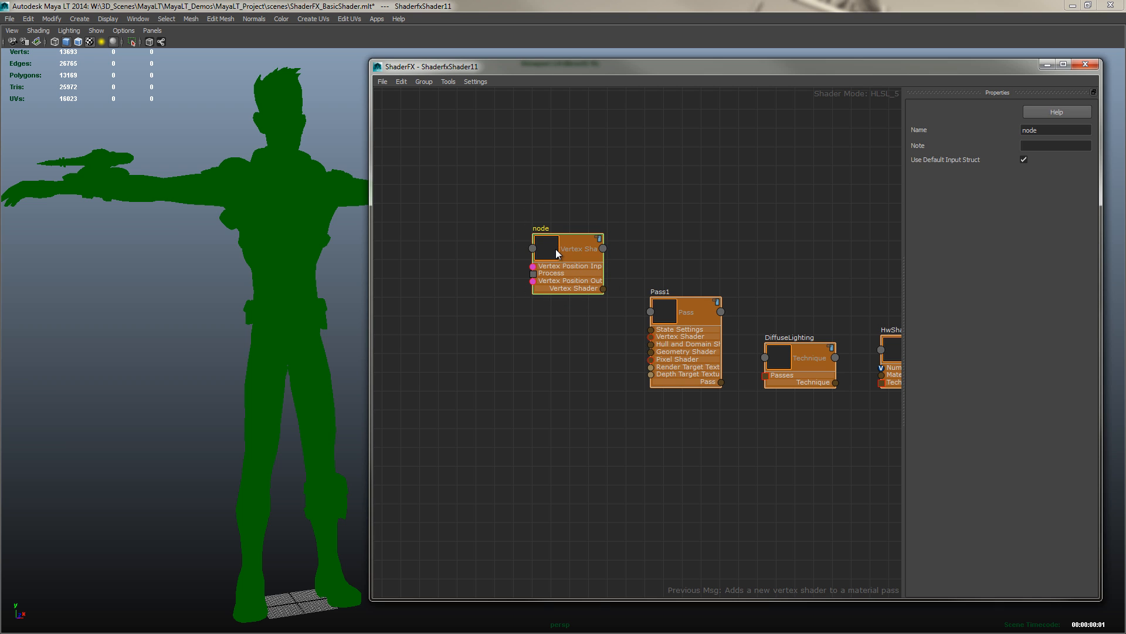
# Add a core Pixel Shader node below the vertex shader and arrange the nodes in the graph
pyautogui.rightClick(553, 362)
pyautogui.moveTo(580, 379)
pyautogui.moveTo(707, 390)
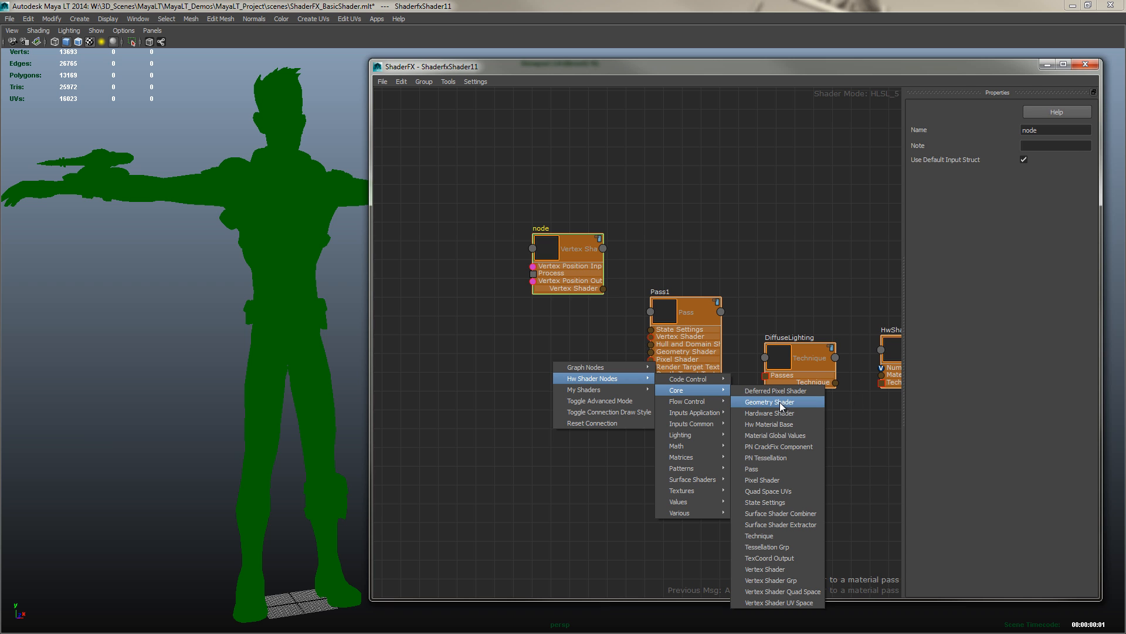
pyautogui.click(763, 480)
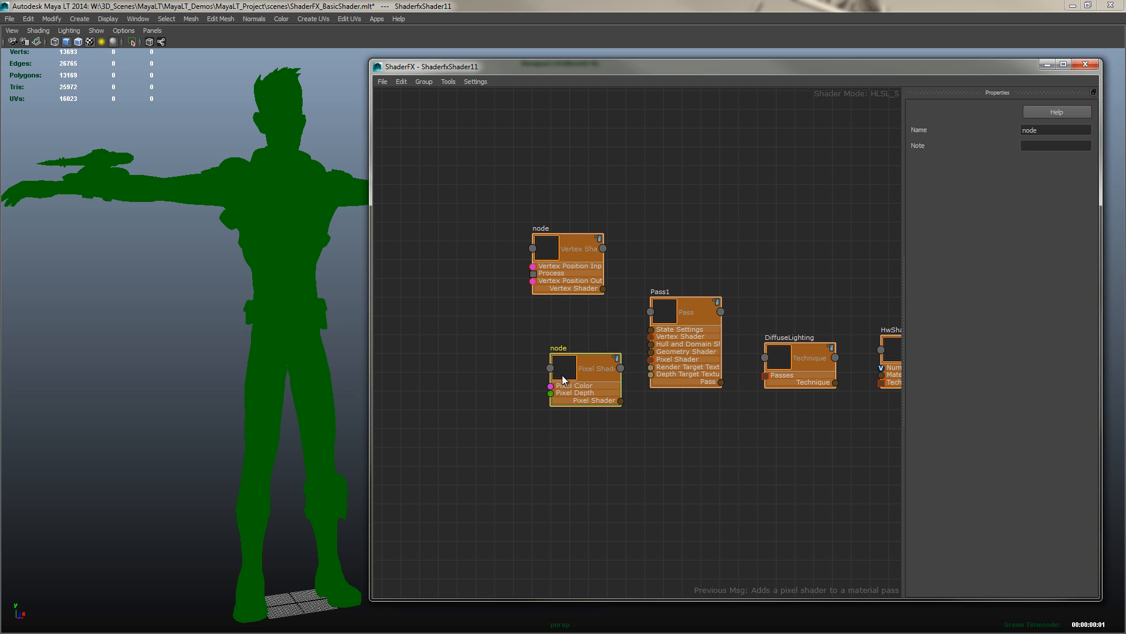
pyautogui.moveTo(562, 375); pyautogui.dragTo(543, 406)
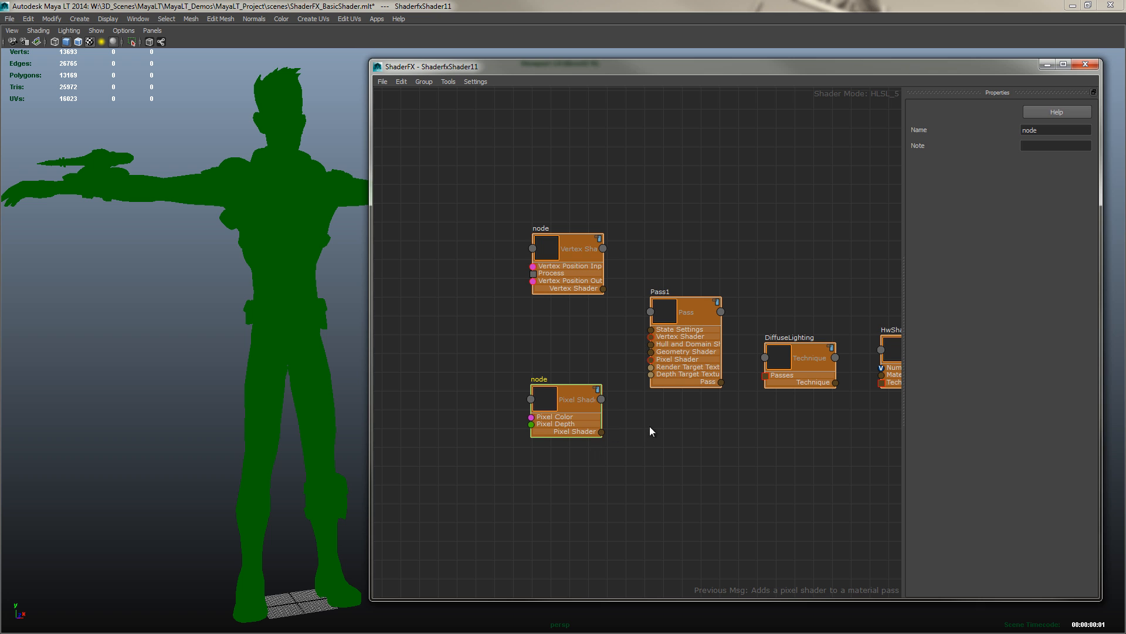
pyautogui.moveTo(686, 416); pyautogui.dragTo(620, 436, button='middle')
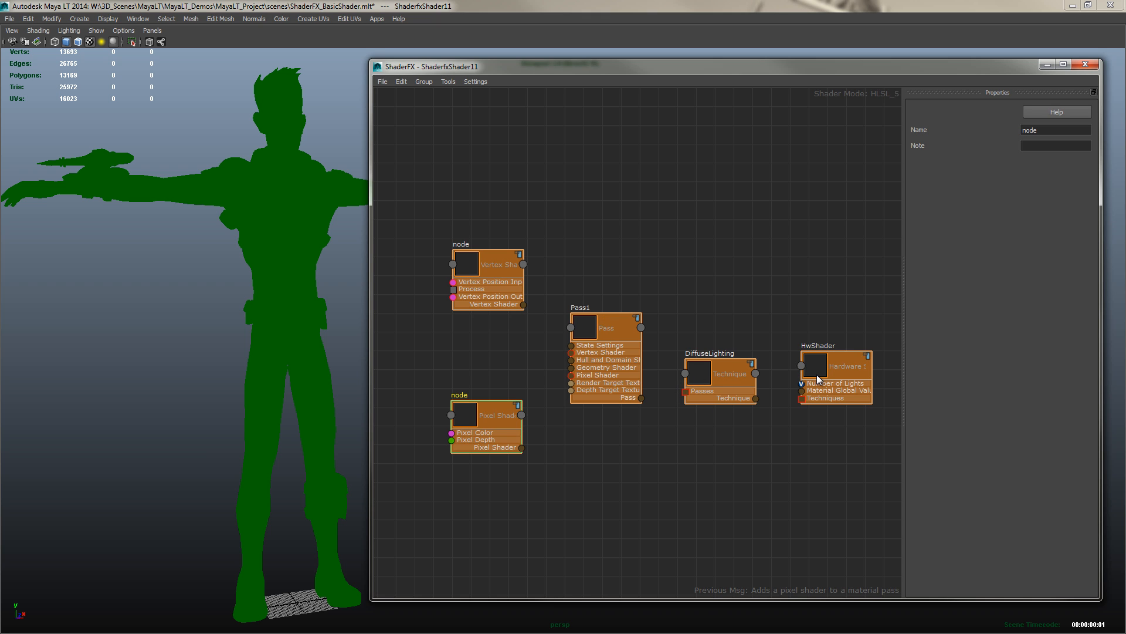
pyautogui.moveTo(845, 368)
pyautogui.mouseDown()
pyautogui.moveTo(856, 353)
pyautogui.moveTo(852, 372)
pyautogui.moveTo(837, 373)
pyautogui.moveTo(843, 365)
pyautogui.mouseUp()
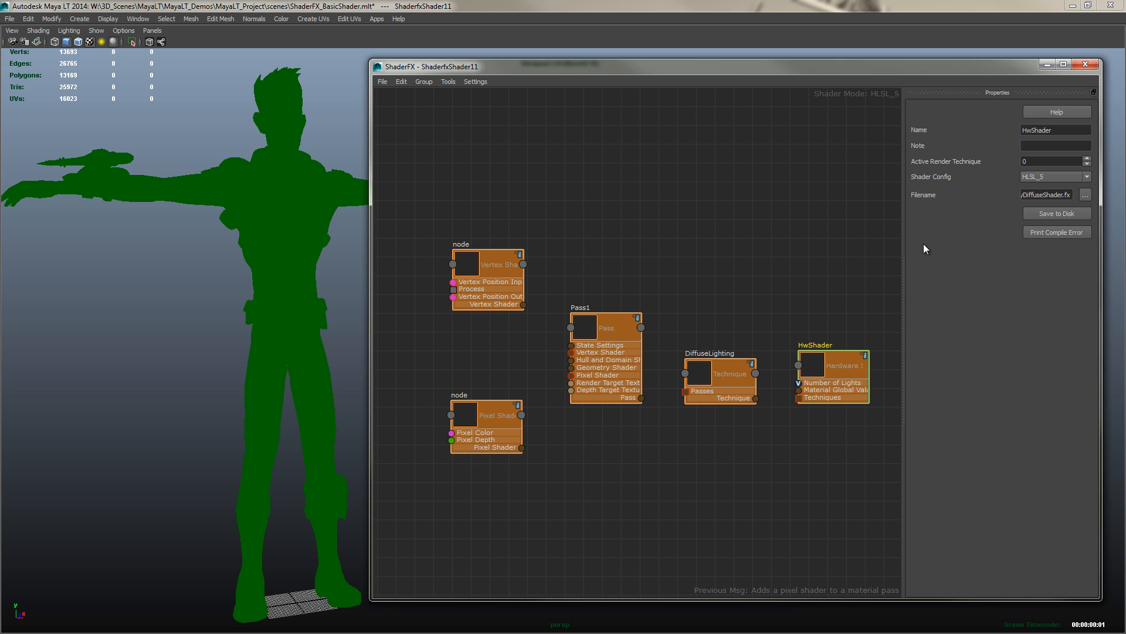
pyautogui.moveTo(851, 357); pyautogui.dragTo(850, 359)
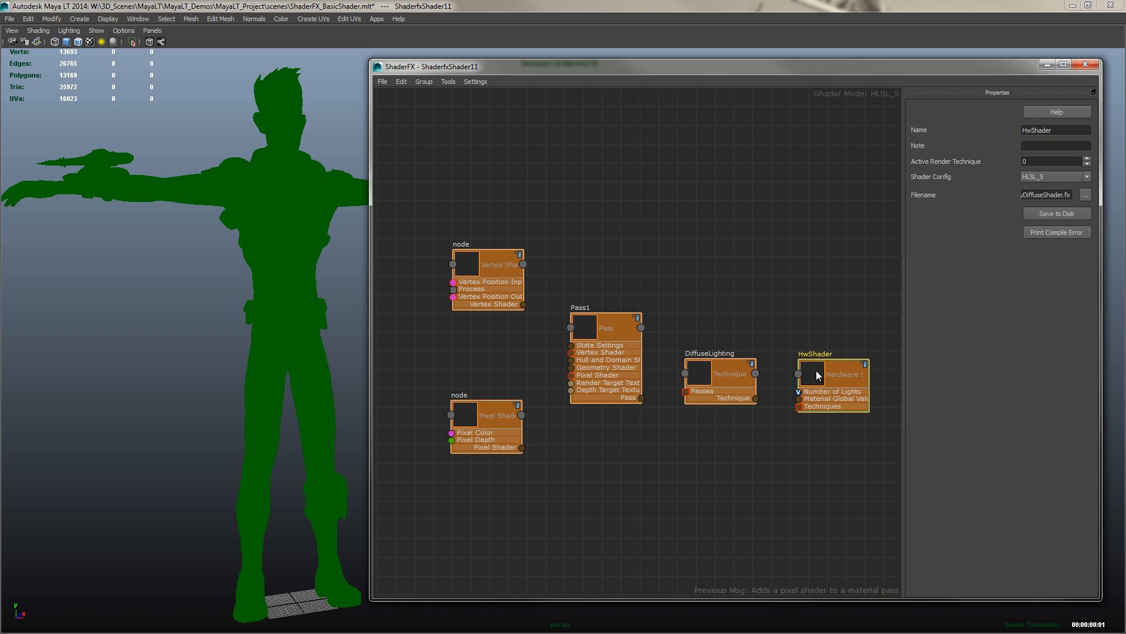
pyautogui.click(718, 216)
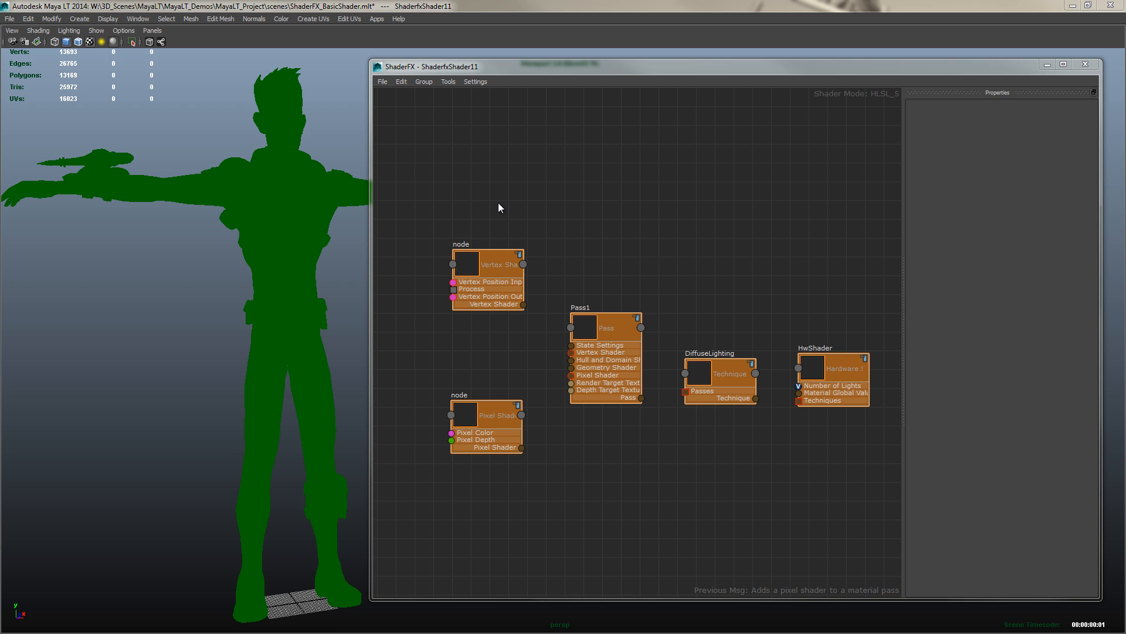
pyautogui.moveTo(509, 212)
pyautogui.keyDown('alt'); pyautogui.mouseDown(button='middle')
pyautogui.moveTo(733, 273)
pyautogui.moveTo(792, 277)
pyautogui.mouseUp(button='middle'); pyautogui.keyUp('alt')
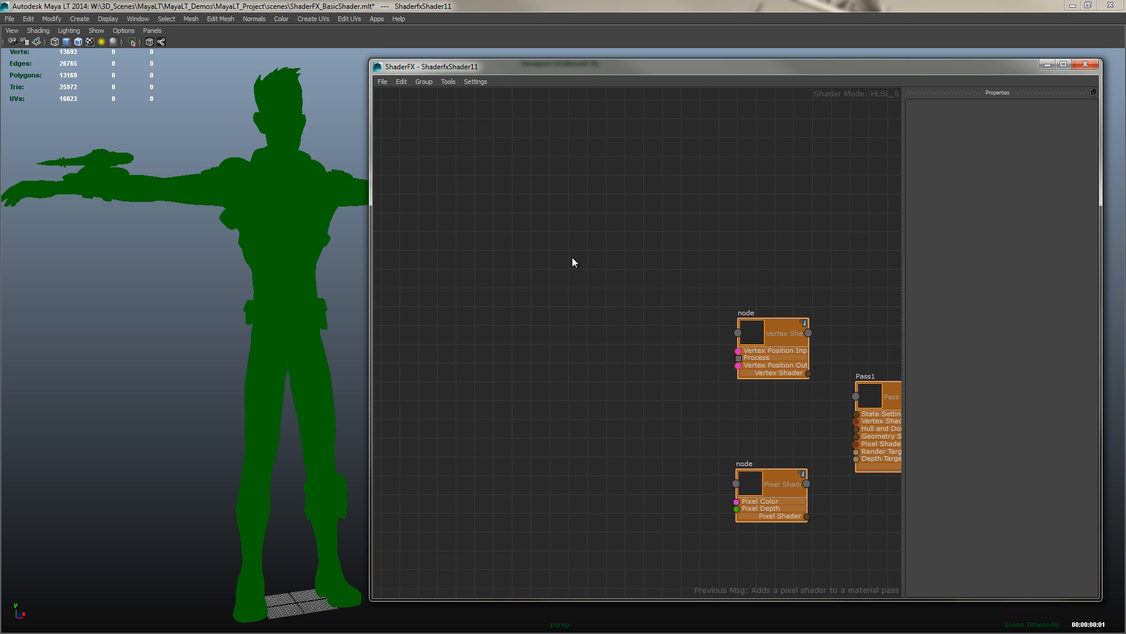
pyautogui.keyDown('alt'); pyautogui.moveTo(572, 257); pyautogui.dragTo(725, 281, button='middle'); pyautogui.keyUp('alt')
pyautogui.keyDown('alt'); pyautogui.moveTo(623, 250); pyautogui.dragTo(691, 282, button='middle'); pyautogui.keyUp('alt')
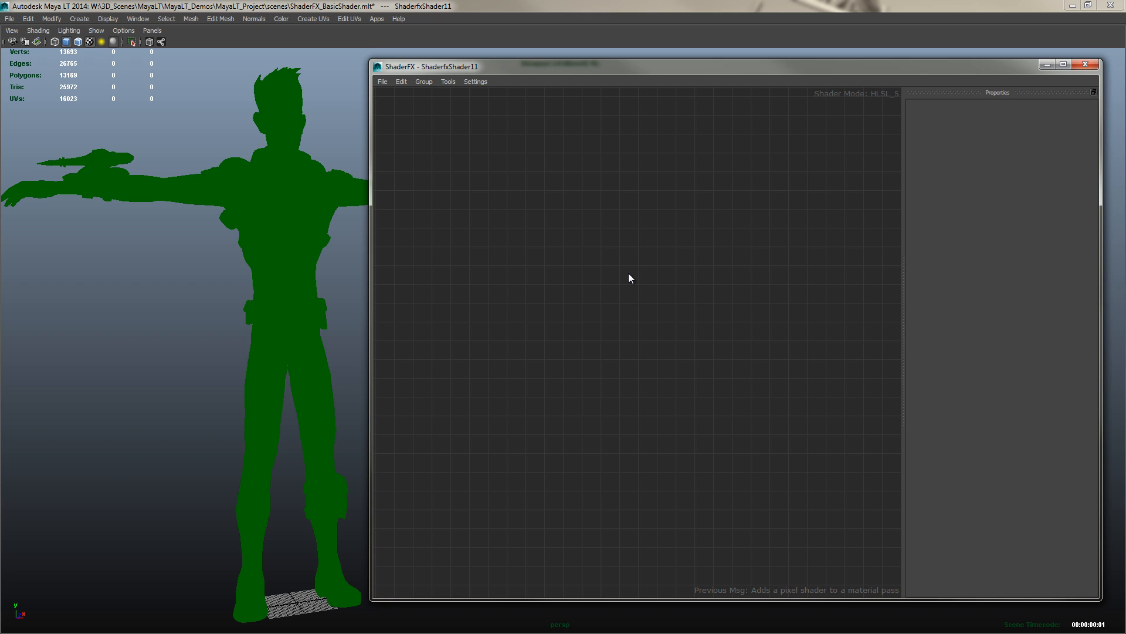
# Add a Vertex Position node from the application inputs to the graph and position it
pyautogui.rightClick(502, 170)
pyautogui.moveTo(541, 187)
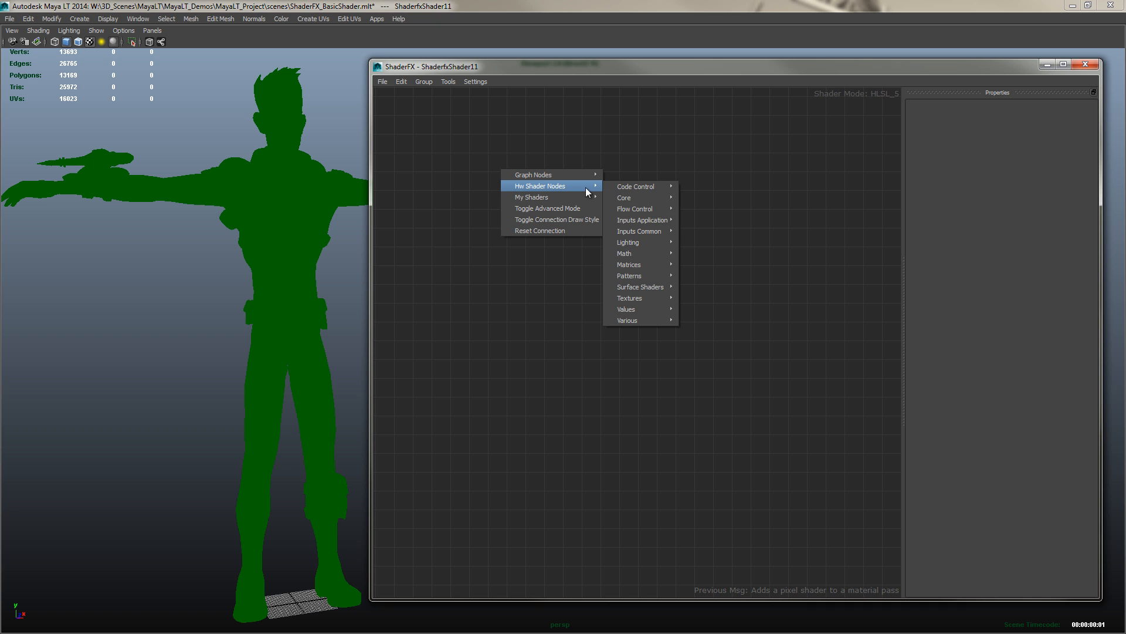
pyautogui.moveTo(642, 220)
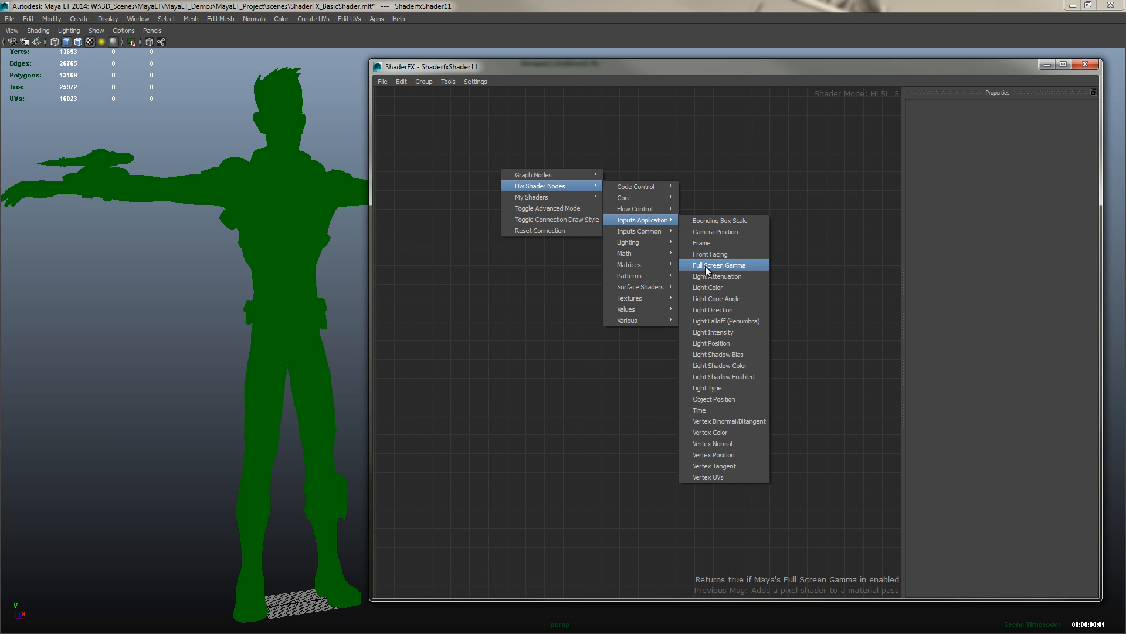
pyautogui.click(715, 455)
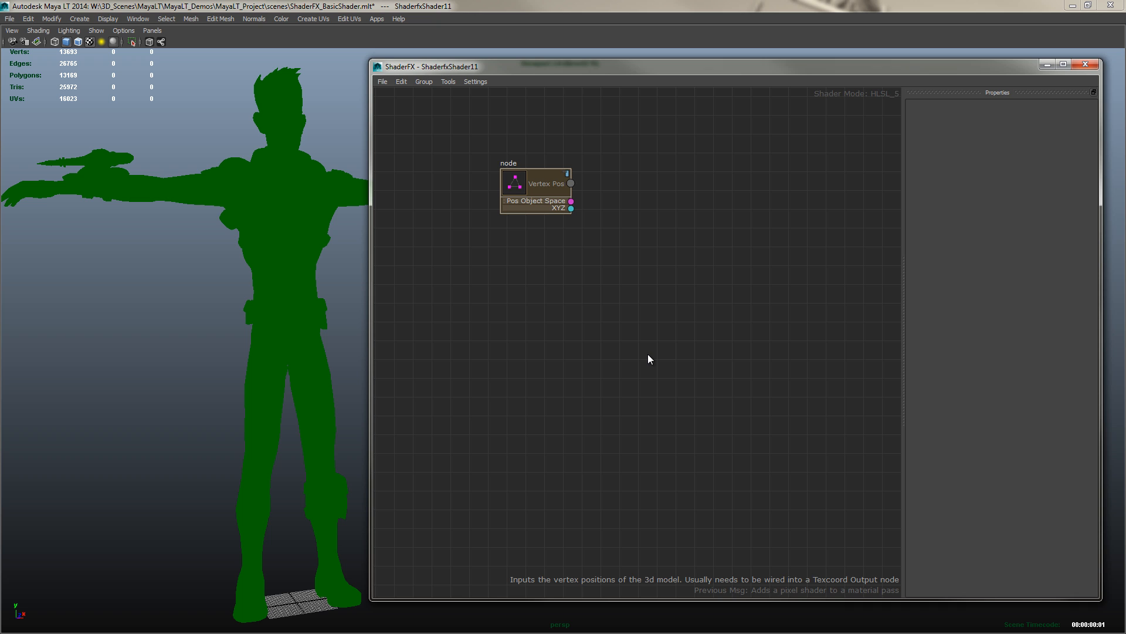
pyautogui.moveTo(518, 206); pyautogui.dragTo(528, 185)
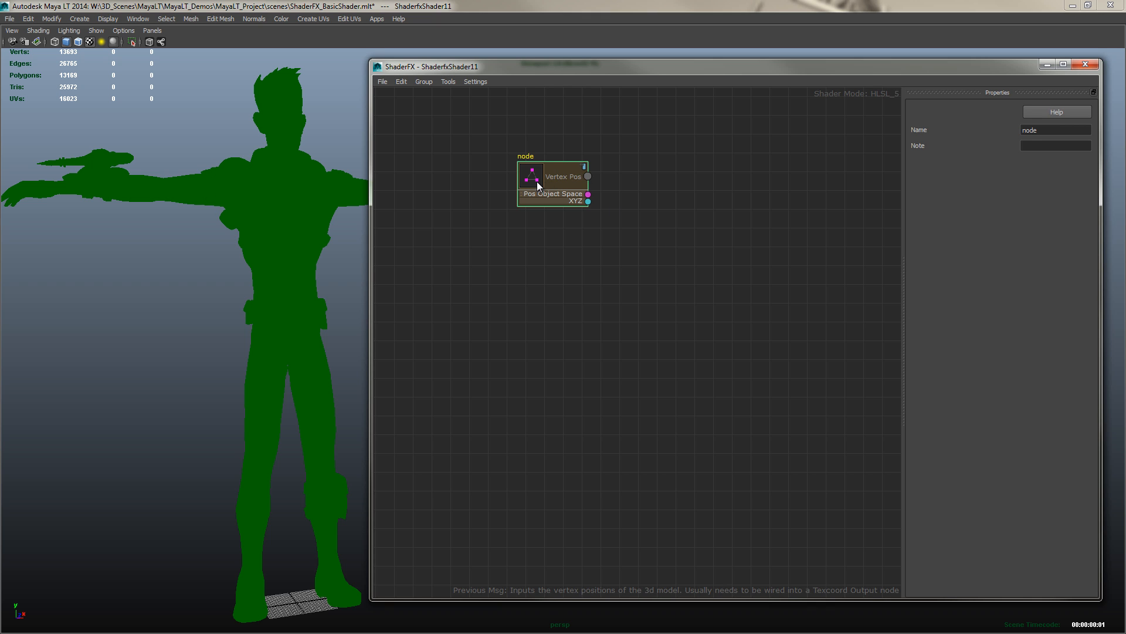
pyautogui.moveTo(536, 181); pyautogui.dragTo(530, 183)
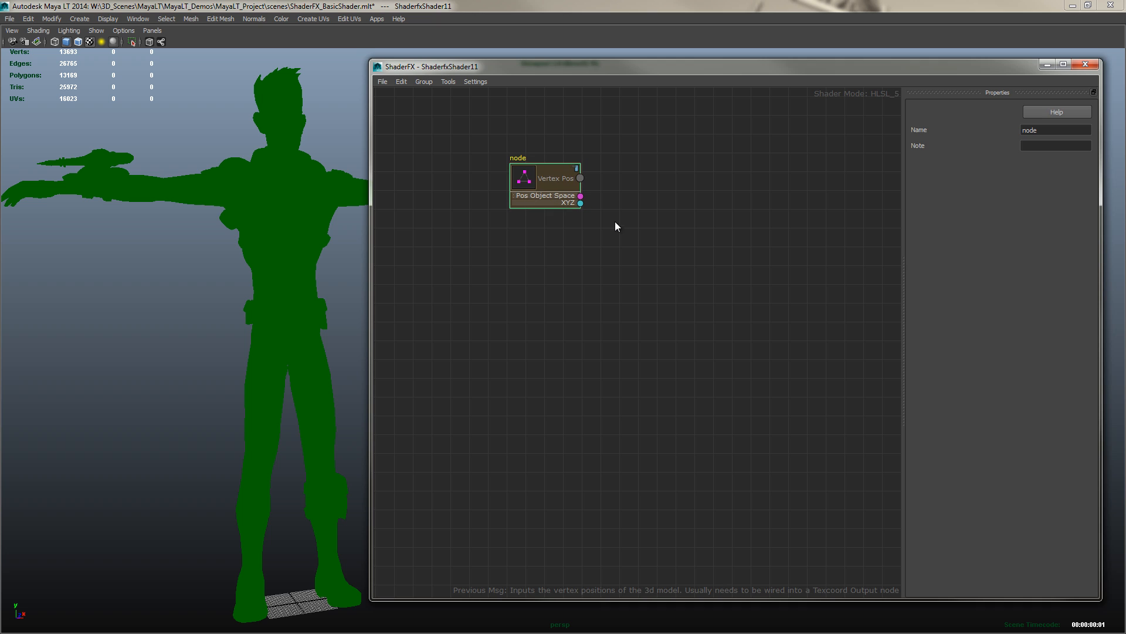
# Add a core TexCoord Output node and wire the vertex position's Pos Object Space output into its input
pyautogui.rightClick(647, 205)
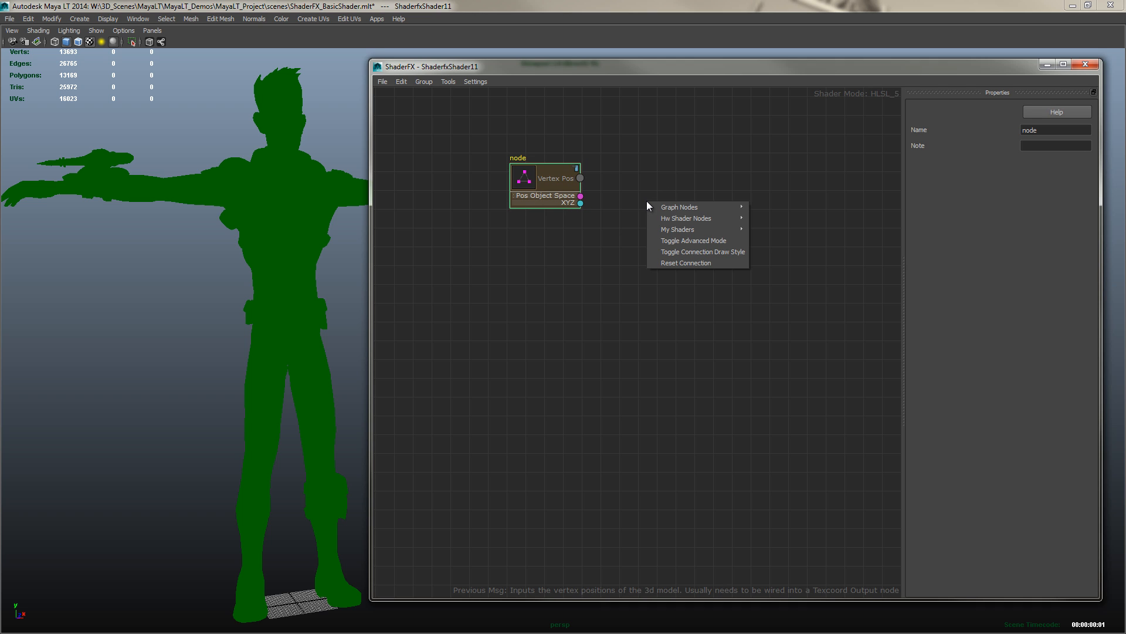
pyautogui.moveTo(681, 218)
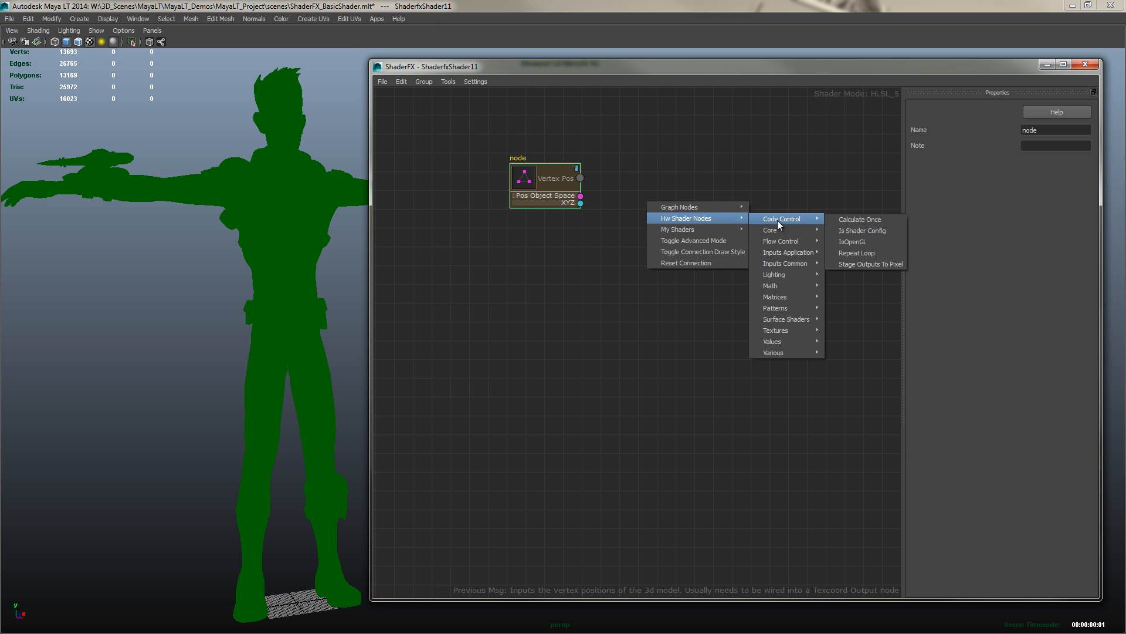
pyautogui.moveTo(783, 229)
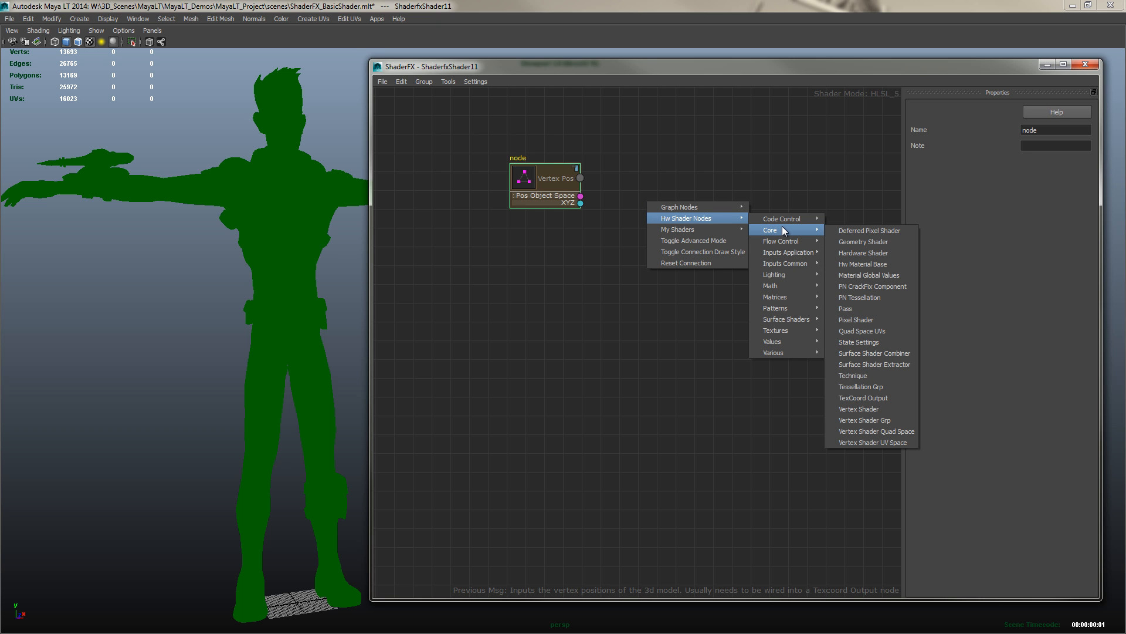
pyautogui.click(860, 398)
pyautogui.moveTo(673, 213); pyautogui.dragTo(663, 192)
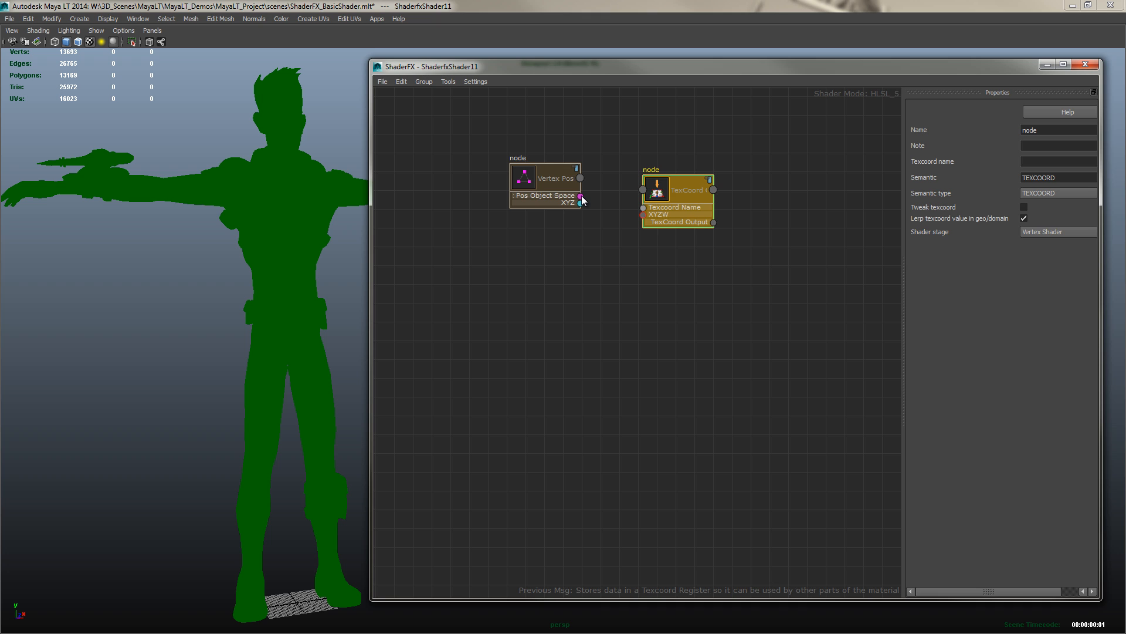
pyautogui.moveTo(582, 197); pyautogui.dragTo(644, 215)
pyautogui.moveTo(668, 194); pyautogui.dragTo(667, 199)
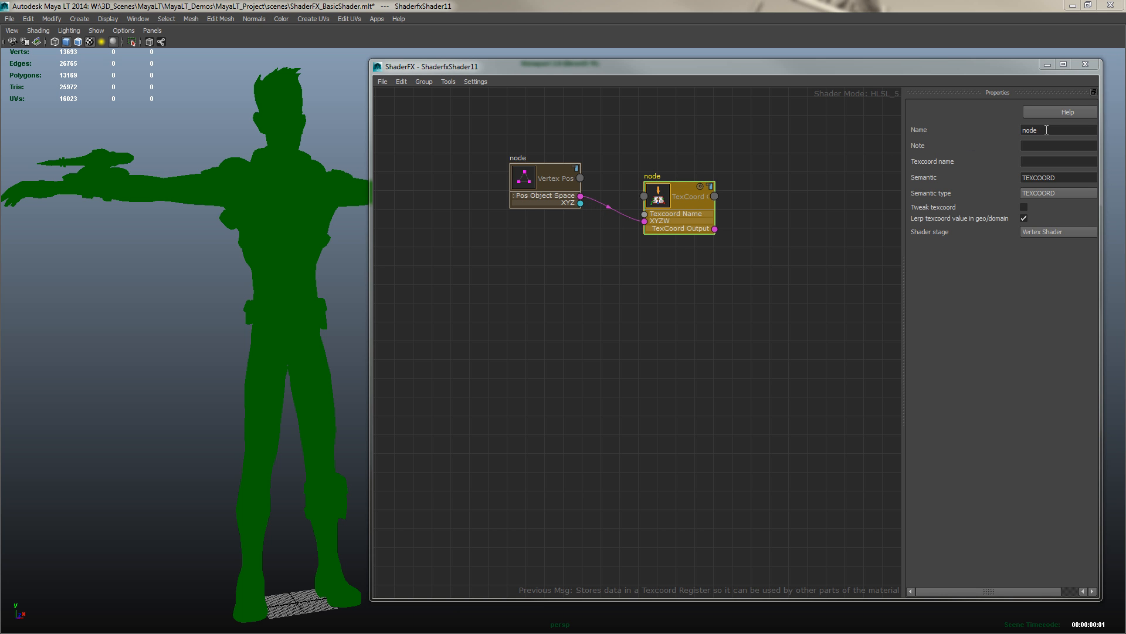
# Name the TexCoord node VertexShaderInput, with texcoord name Position, semantic type SV_Position and semantic Position
pyautogui.doubleClick(1046, 130)
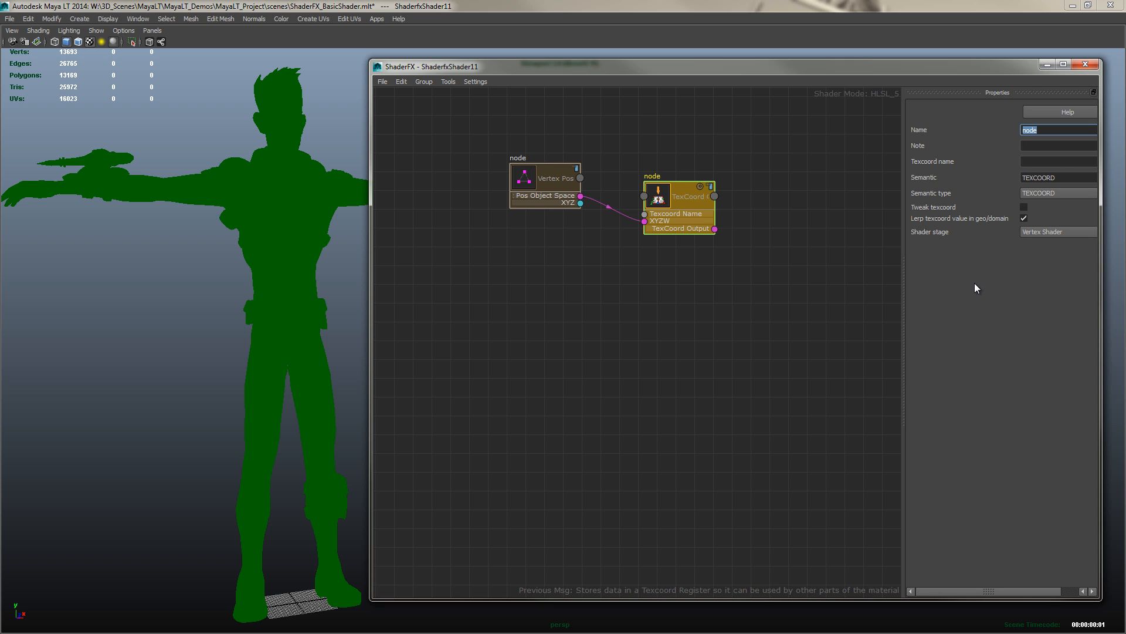
pyautogui.write('VertexShaderInput')
pyautogui.press('Tab')
pyautogui.press('Tab')
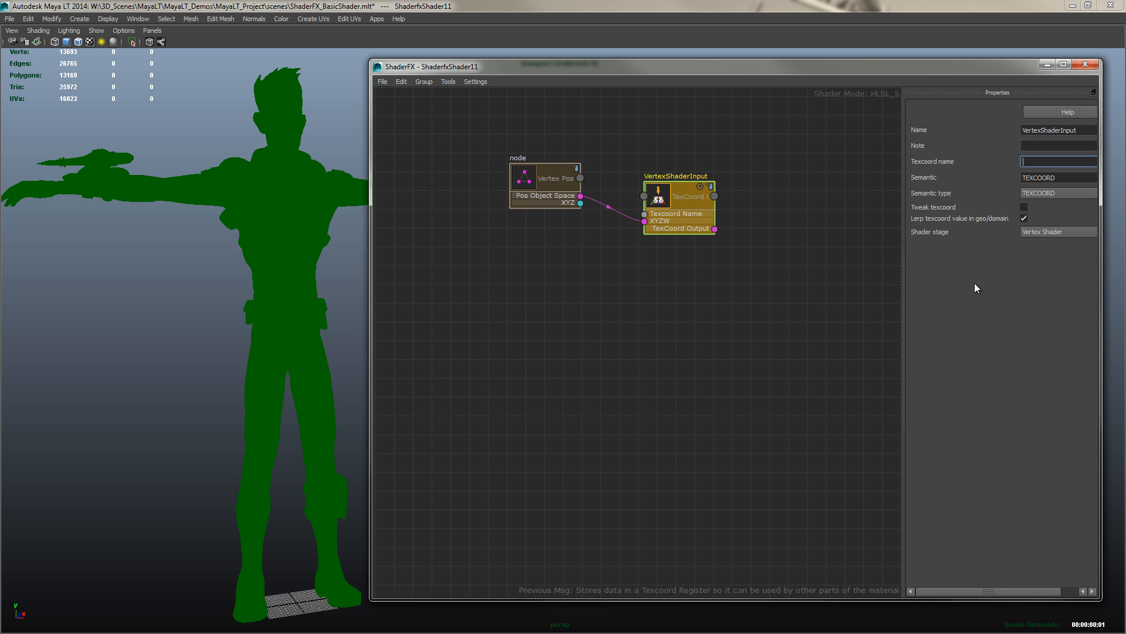
pyautogui.write('Position')
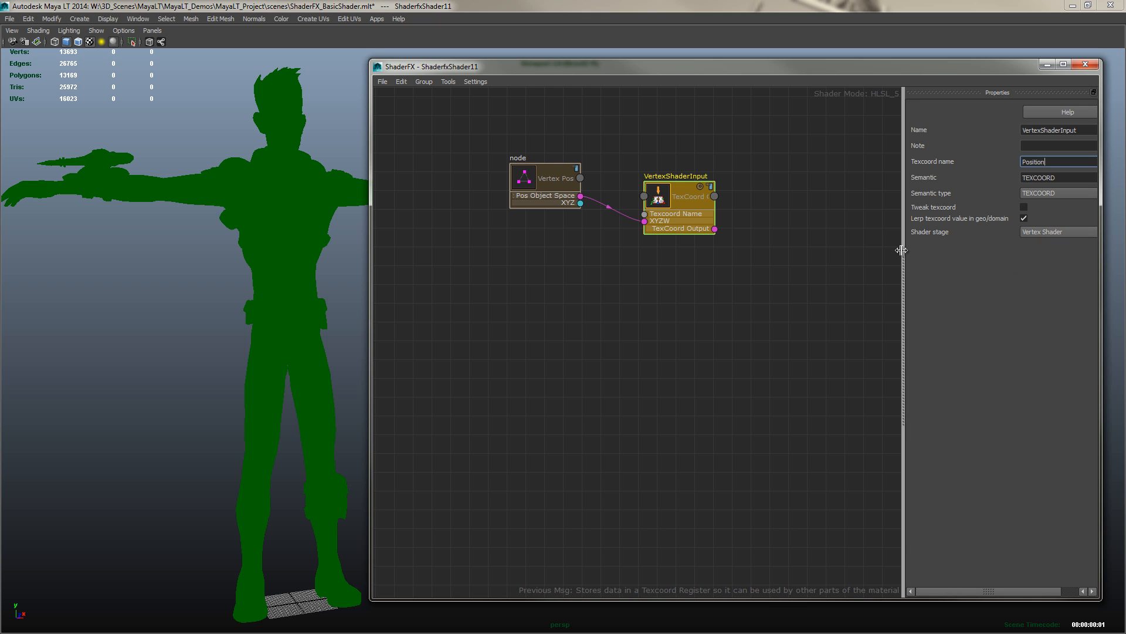
pyautogui.moveTo(902, 251); pyautogui.dragTo(850, 257)
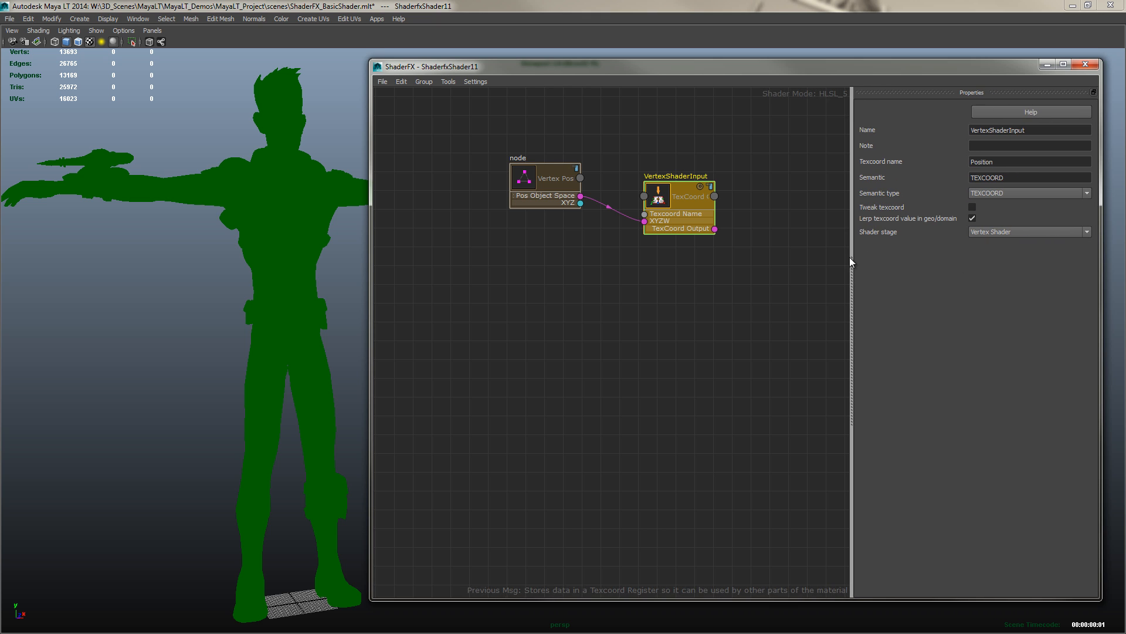
pyautogui.click(1032, 192)
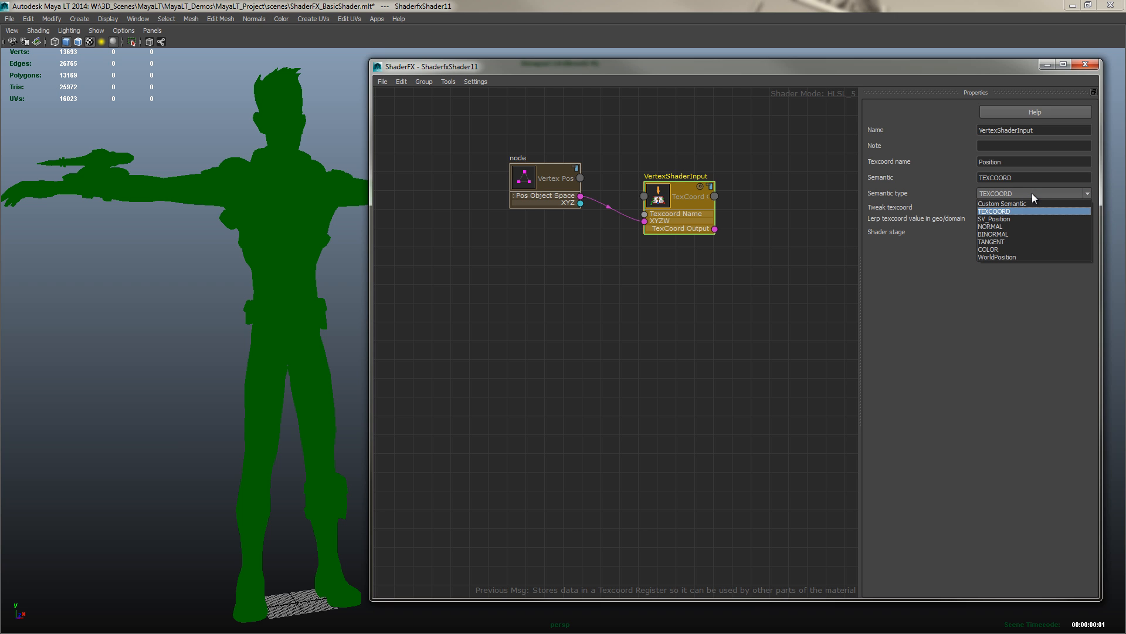
pyautogui.click(997, 218)
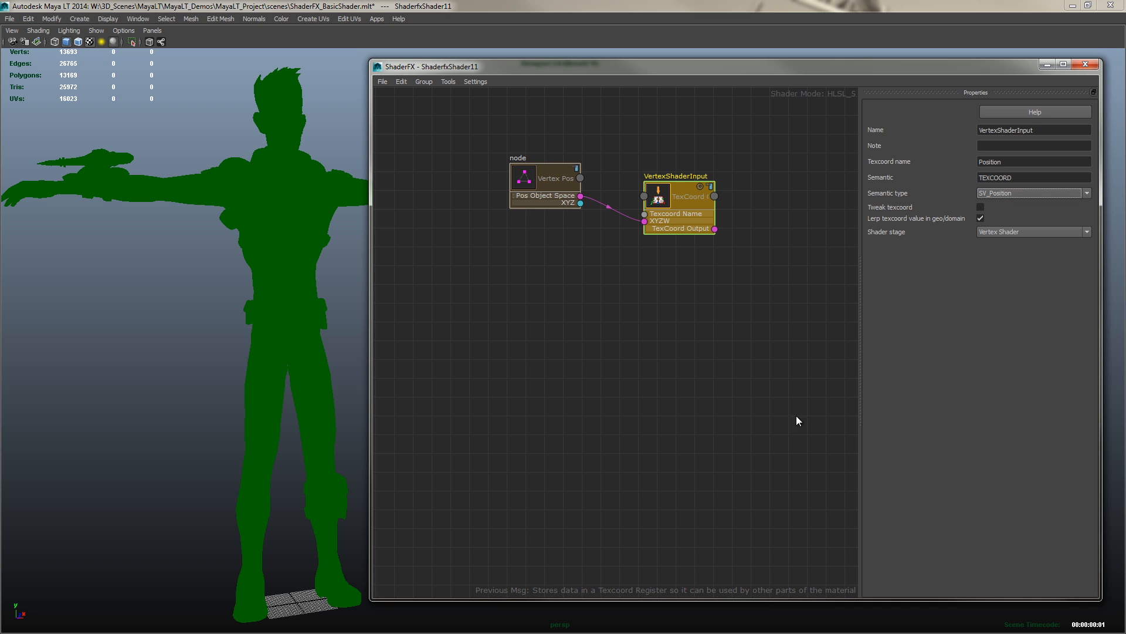
pyautogui.moveTo(1014, 178); pyautogui.dragTo(975, 179)
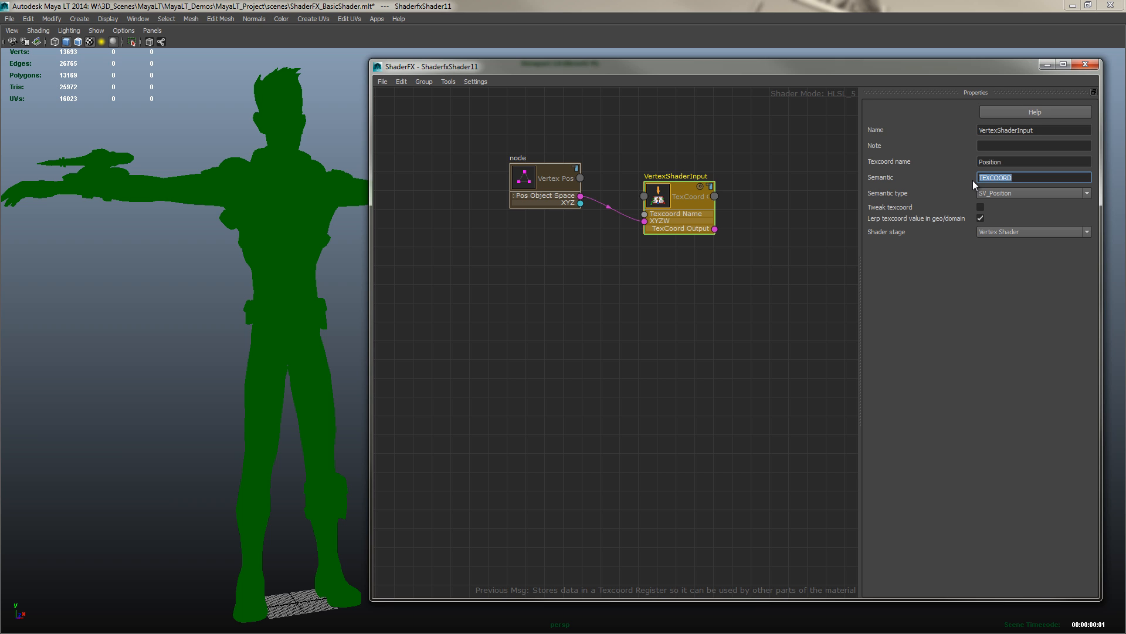
pyautogui.write('Position')
pyautogui.press('Tab')
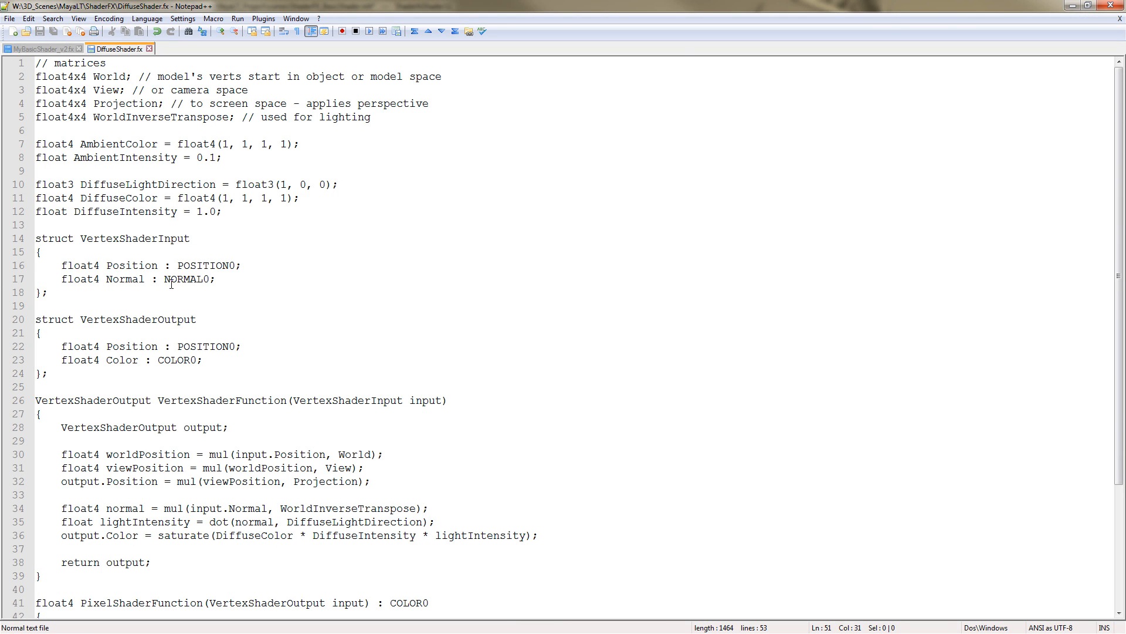
# Switch to Notepad++ and examine the VertexShaderInput struct's Position field and its POSITION0 semantic in DiffuseShader.fx
pyautogui.moveTo(82, 238); pyautogui.dragTo(190, 239)
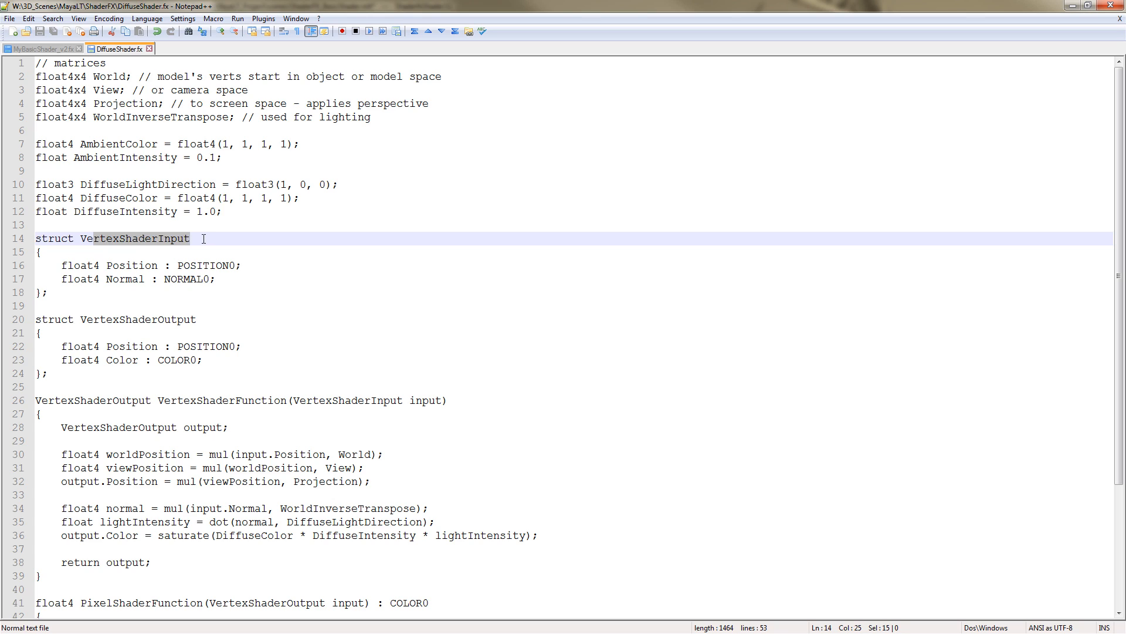
pyautogui.click(132, 247)
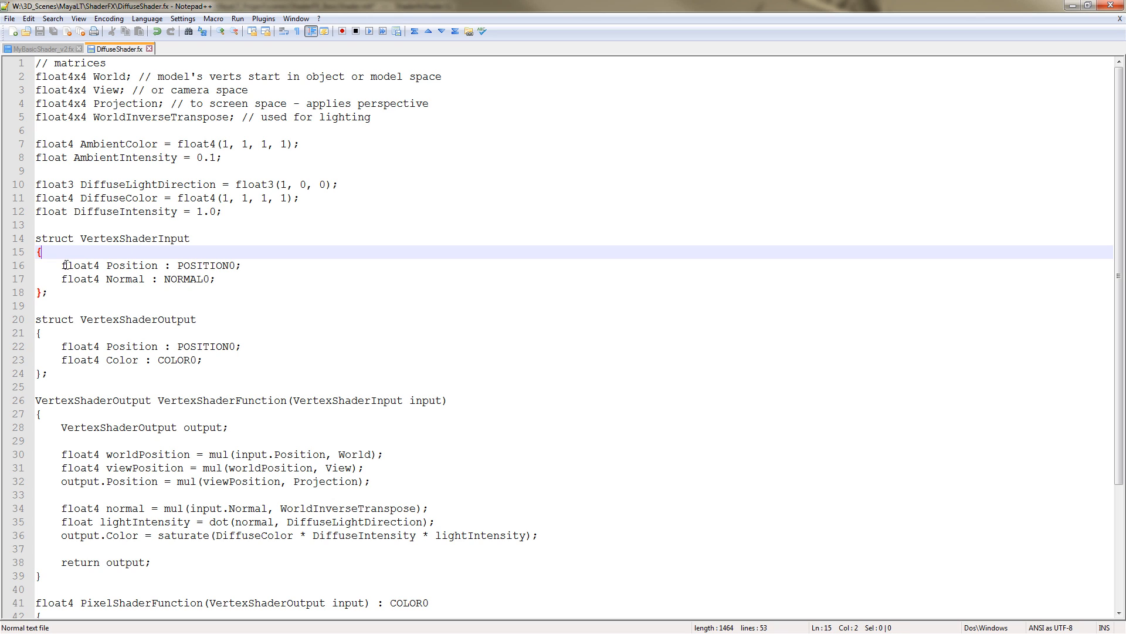
pyautogui.moveTo(67, 265); pyautogui.dragTo(244, 266)
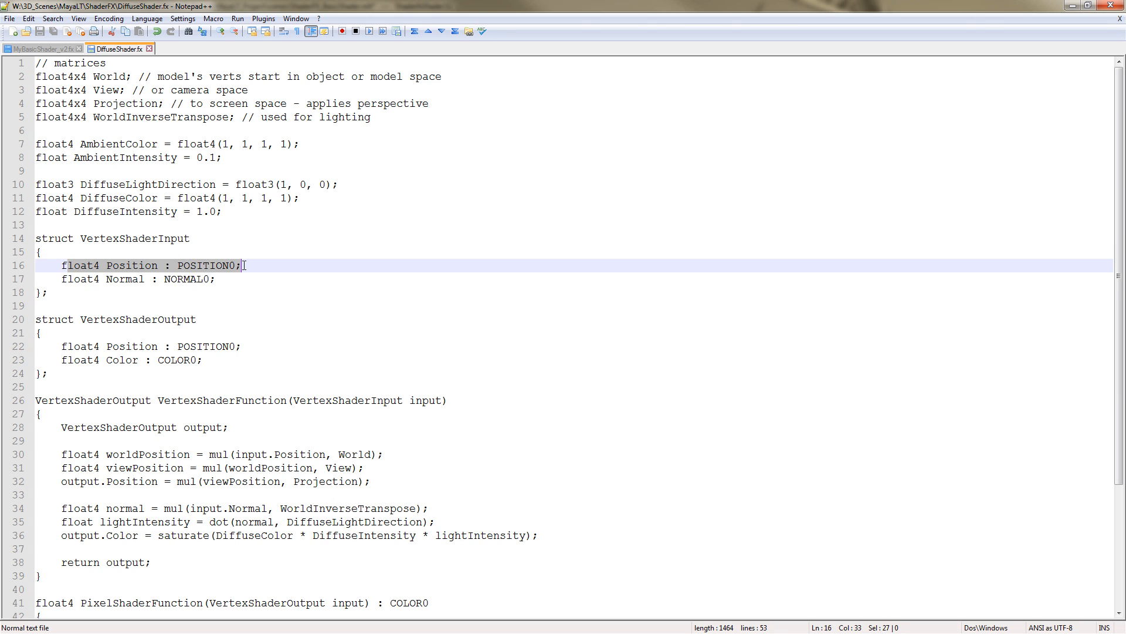
pyautogui.moveTo(59, 264); pyautogui.dragTo(154, 265)
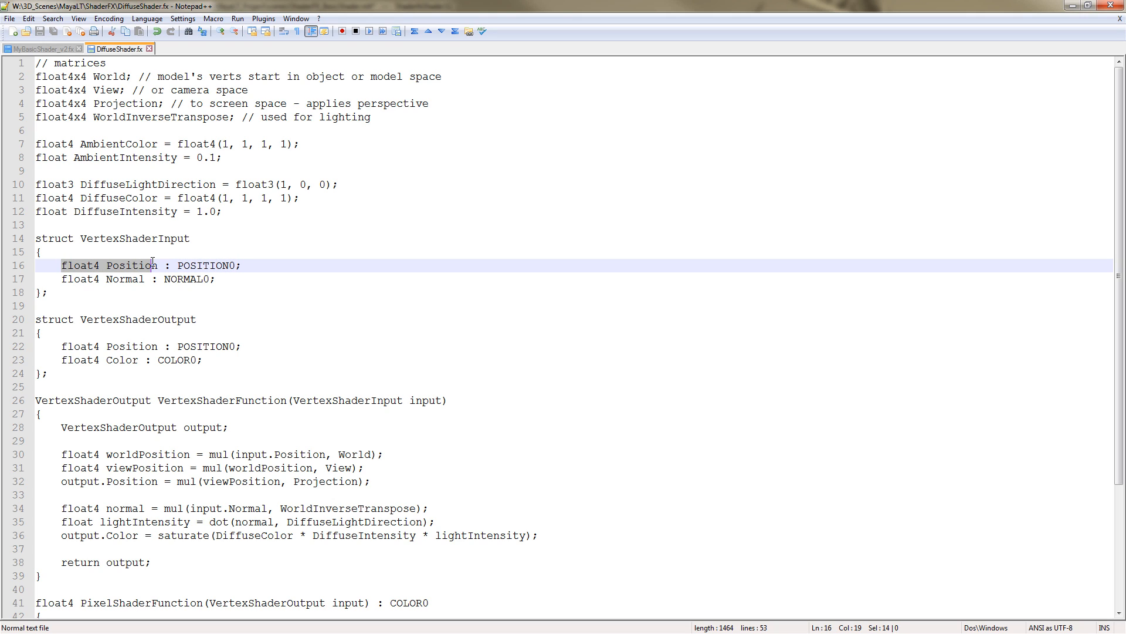
pyautogui.click(167, 265)
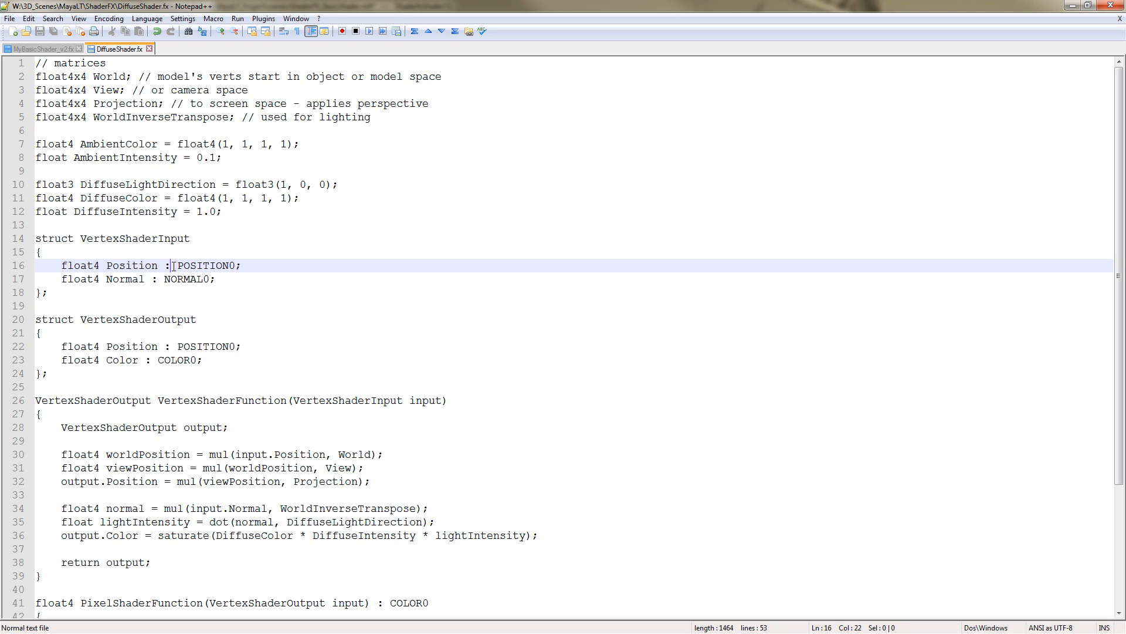
pyautogui.doubleClick(124, 265)
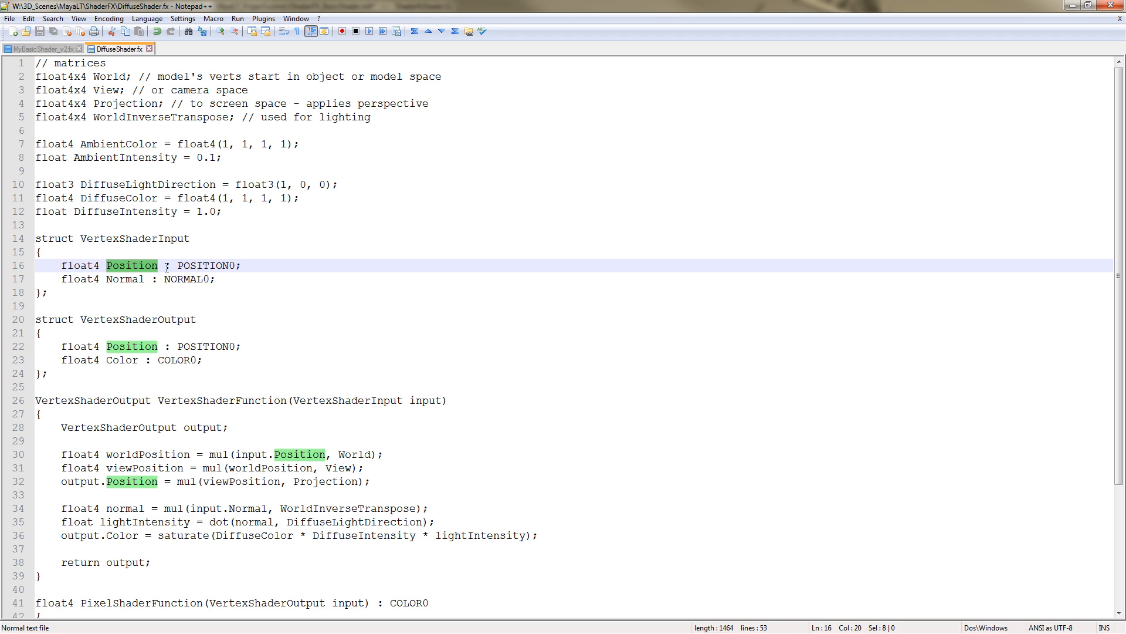
pyautogui.moveTo(164, 266); pyautogui.dragTo(234, 265)
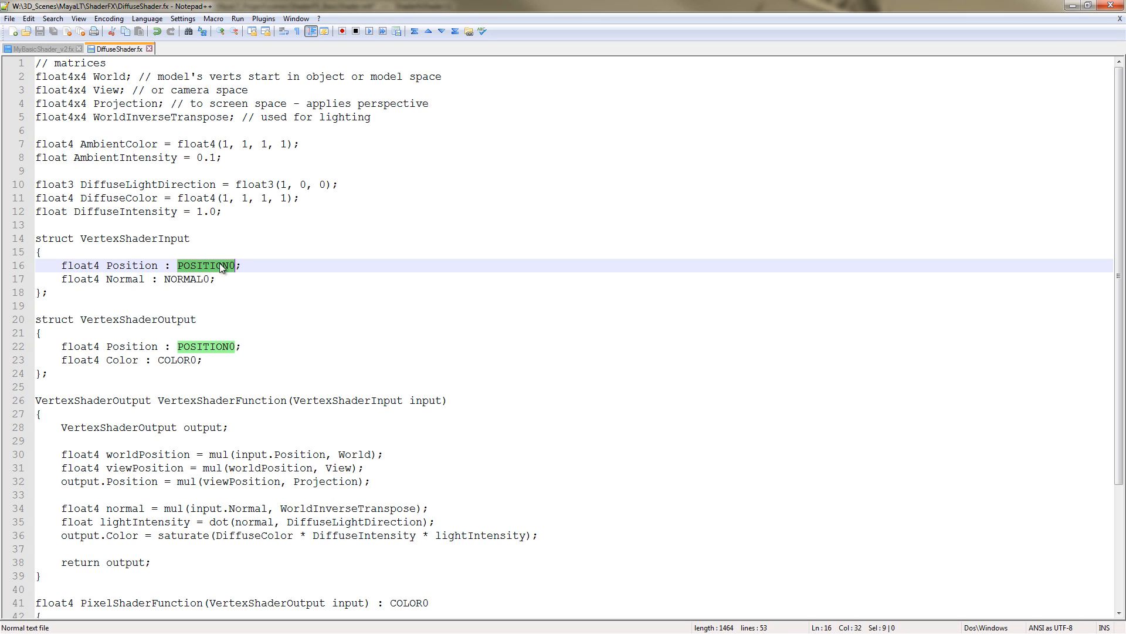
pyautogui.click(188, 267)
pyautogui.doubleClick(195, 266)
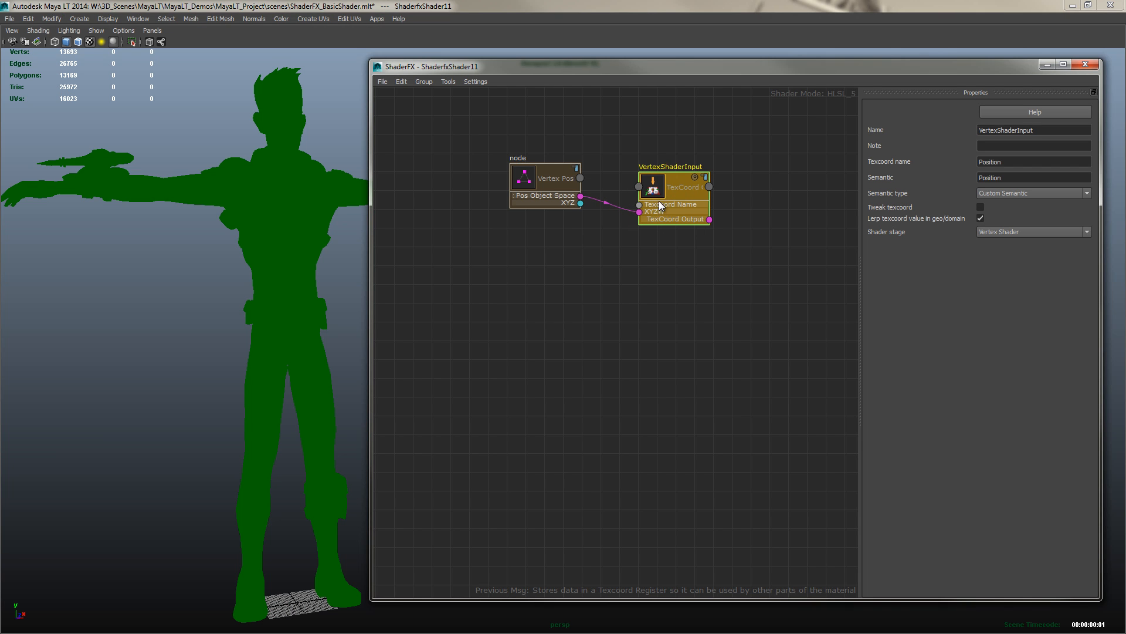
# Connect the VertexShaderInput node's TexCoord Output to the Vertex Shader node's Vertex Position Input
pyautogui.moveTo(538, 181); pyautogui.dragTo(536, 178)
pyautogui.click(660, 192)
pyautogui.moveTo(660, 192); pyautogui.dragTo(667, 194)
pyautogui.moveTo(771, 279); pyautogui.dragTo(631, 292, button='middle')
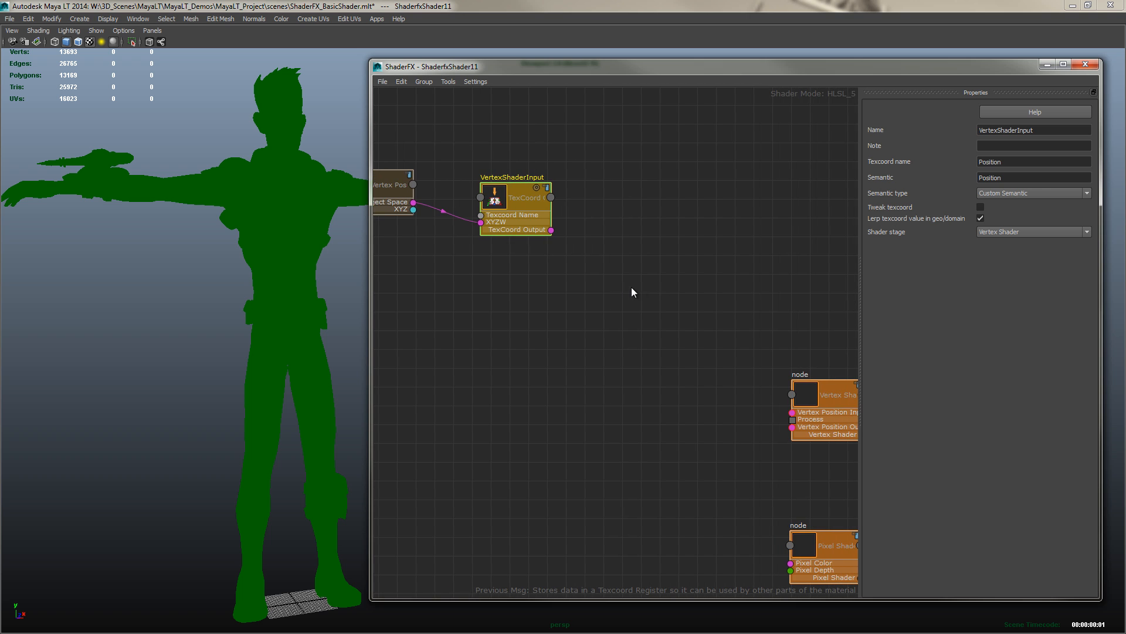
pyautogui.moveTo(552, 230); pyautogui.dragTo(792, 413)
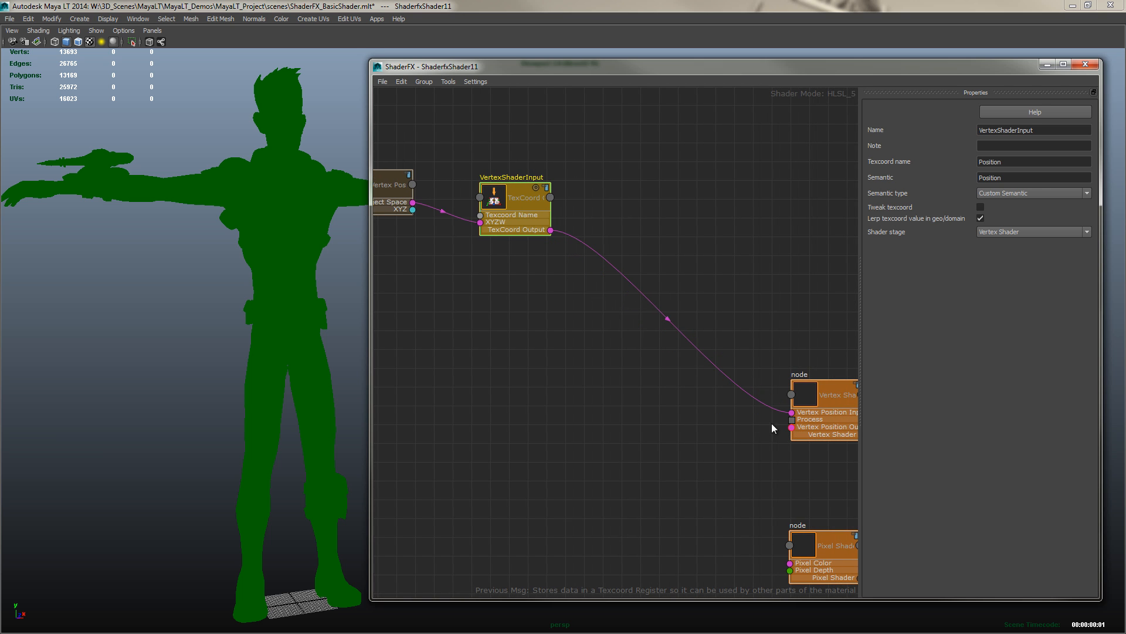
pyautogui.moveTo(772, 424); pyautogui.dragTo(720, 424, button='middle')
pyautogui.scroll(-1, 721, 424)
pyautogui.moveTo(561, 150); pyautogui.dragTo(399, 255)
pyautogui.moveTo(406, 203); pyautogui.dragTo(600, 334)
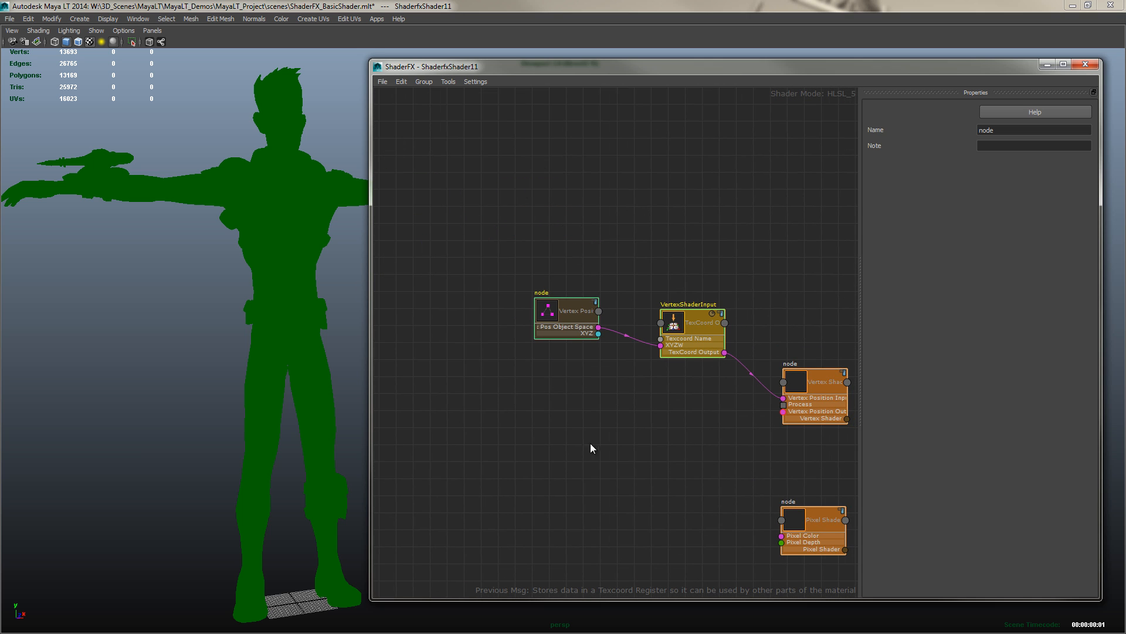
pyautogui.moveTo(591, 443); pyautogui.dragTo(600, 347, button='middle')
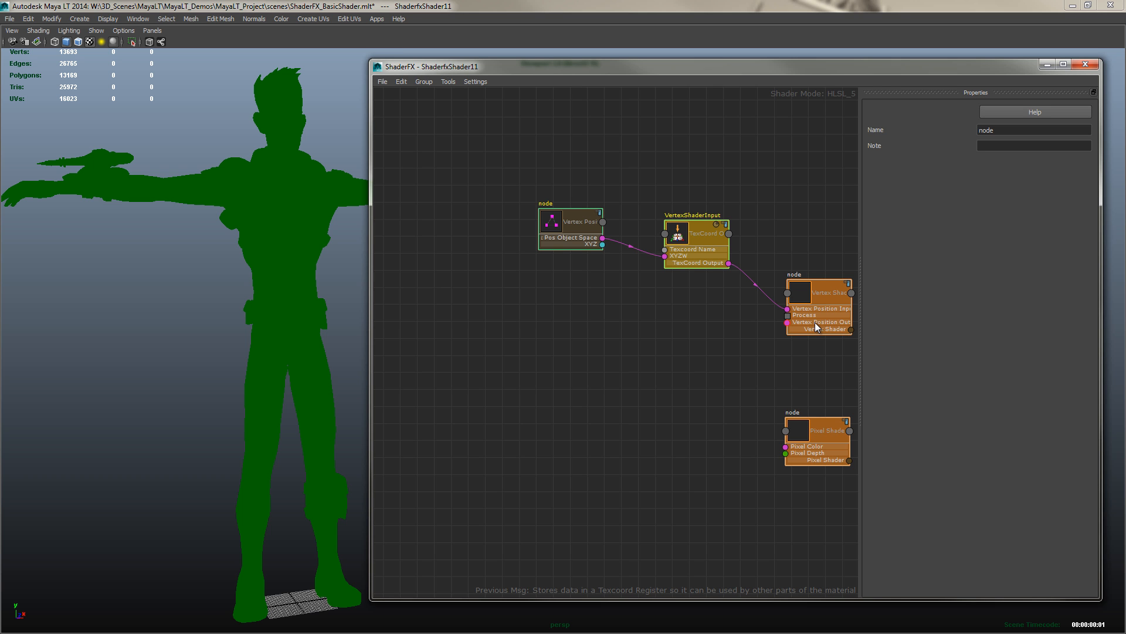
pyautogui.keyDown('alt'); pyautogui.moveTo(547, 365); pyautogui.dragTo(597, 347, button='middle'); pyautogui.keyUp('alt')
pyautogui.keyDown('alt'); pyautogui.moveTo(620, 346); pyautogui.dragTo(595, 340, button='right'); pyautogui.keyUp('alt')
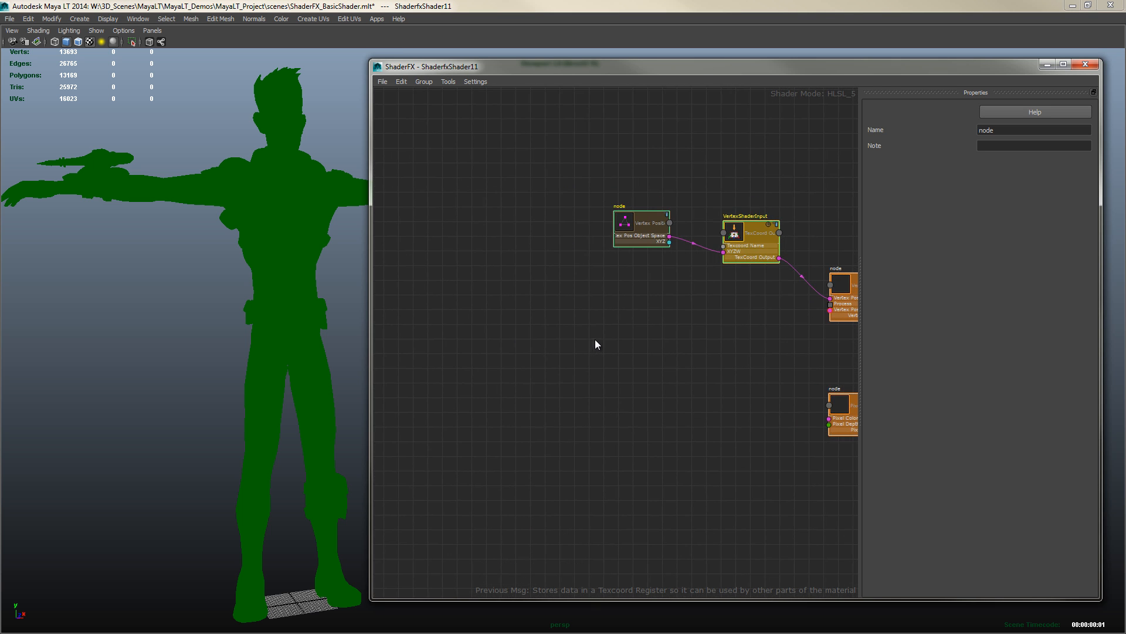
pyautogui.moveTo(563, 354)
pyautogui.keyDown('alt'); pyautogui.mouseDown(button='middle')
pyautogui.moveTo(601, 346)
pyautogui.moveTo(558, 333)
pyautogui.mouseUp(button='middle'); pyautogui.keyUp('alt')
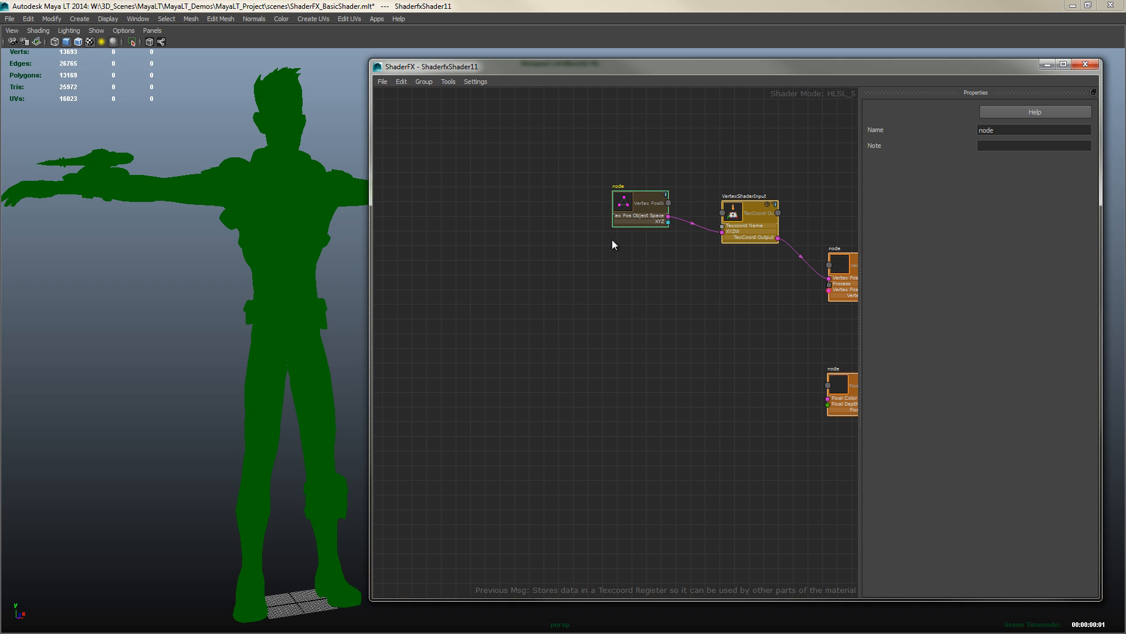
# Duplicate the vertex position node and move the copy aside to the left of the graph
pyautogui.hotkey('ctrl', 'd')
pyautogui.moveTo(500, 162); pyautogui.dragTo(424, 284)
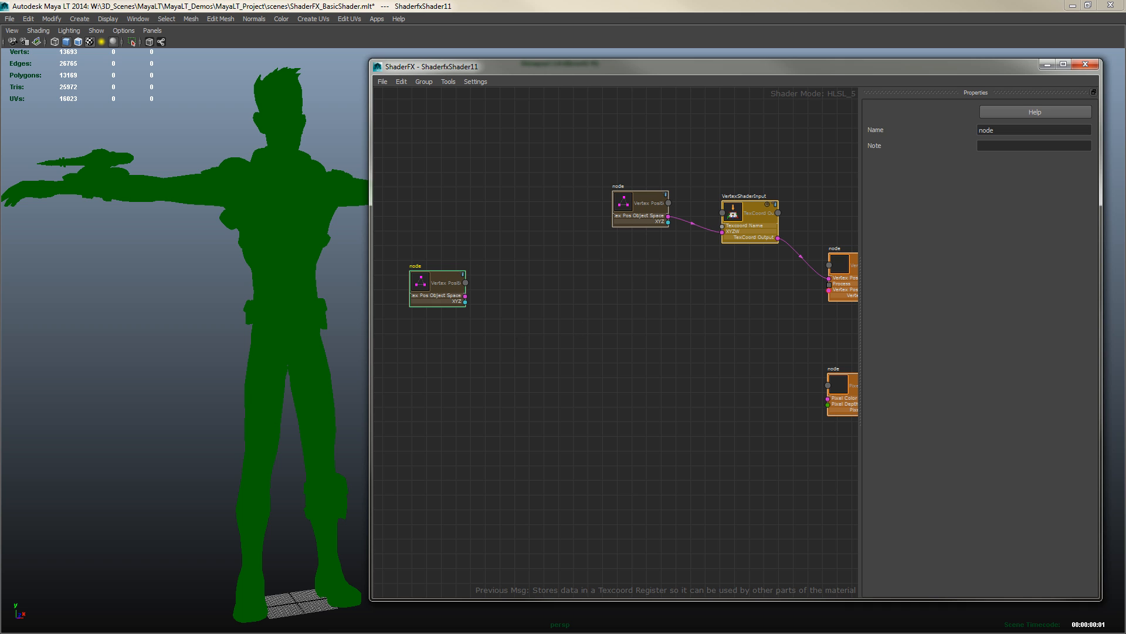
# Switch to Notepad++ and examine the worldPosition line that multiplies input.Position by World in DiffuseShader.fx
pyautogui.hotkey('alt', 'Tab')
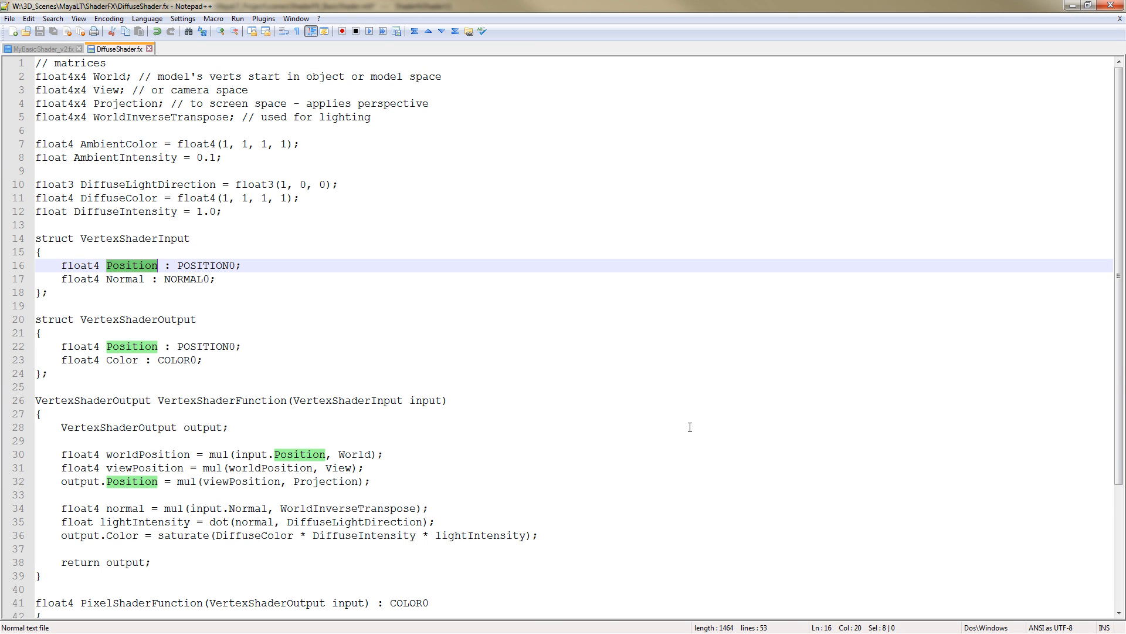
pyautogui.doubleClick(133, 455)
pyautogui.click(1072, 5)
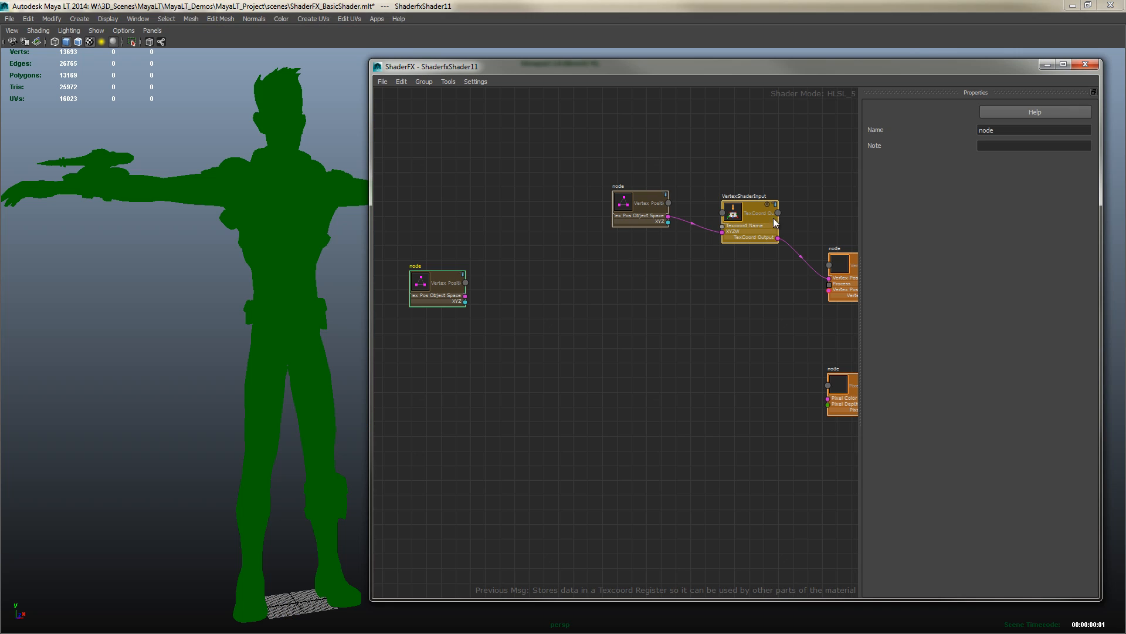
# Add a Math Multiply node and wire the duplicated vertex position's Pos Object Space output into its first Value input
pyautogui.rightClick(528, 305)
pyautogui.moveTo(557, 322)
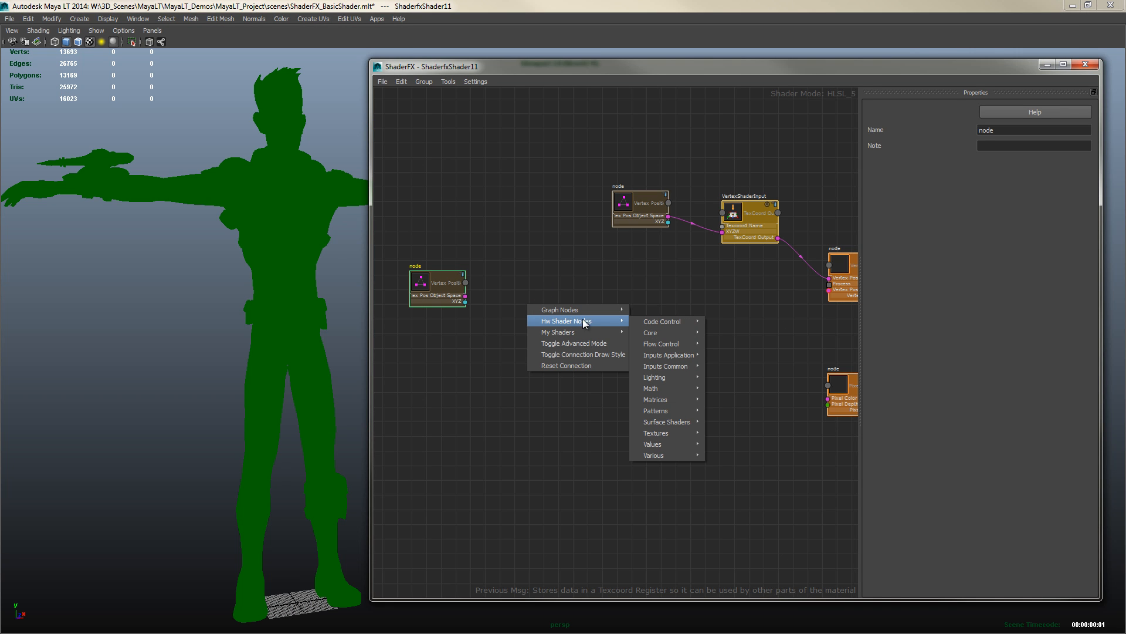
pyautogui.moveTo(668, 390)
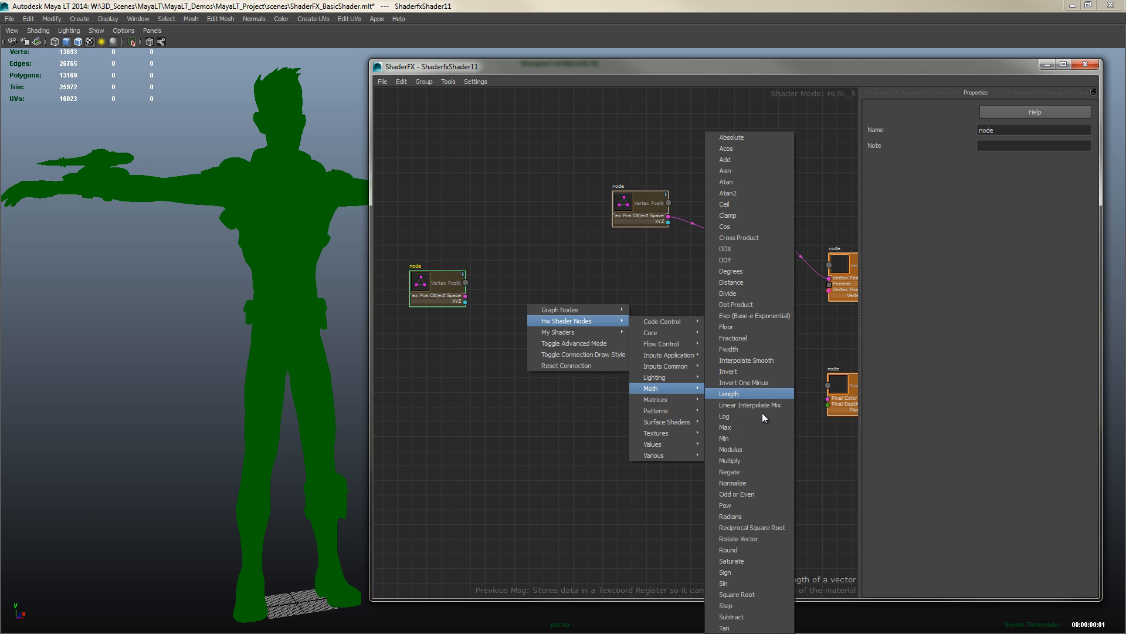
pyautogui.click(734, 460)
pyautogui.moveTo(549, 323); pyautogui.dragTo(548, 324)
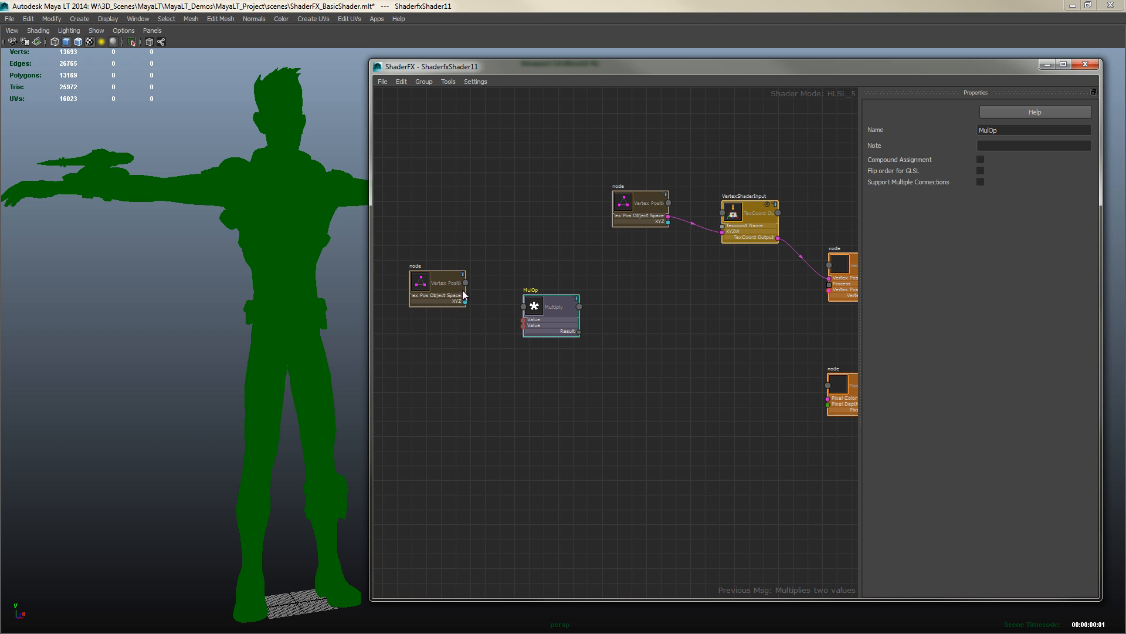
pyautogui.moveTo(467, 298); pyautogui.dragTo(523, 320)
pyautogui.scroll(3, 505, 350)
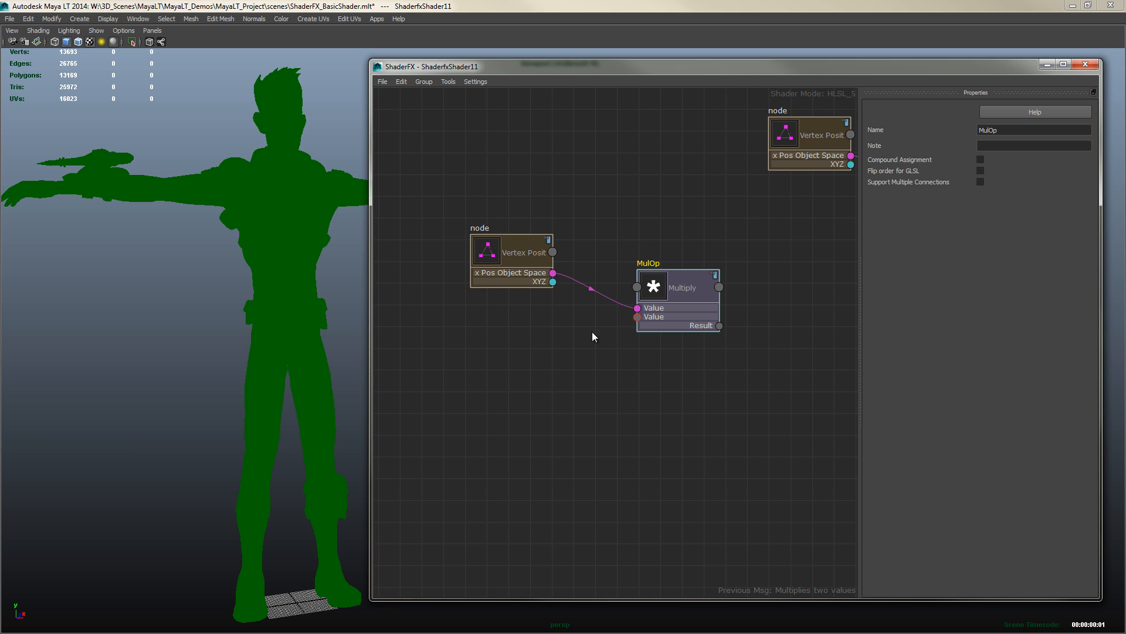
# Add a World matrix node and connect its Matrix 4x4 output to the Multiply node's second Value input
pyautogui.rightClick(478, 376)
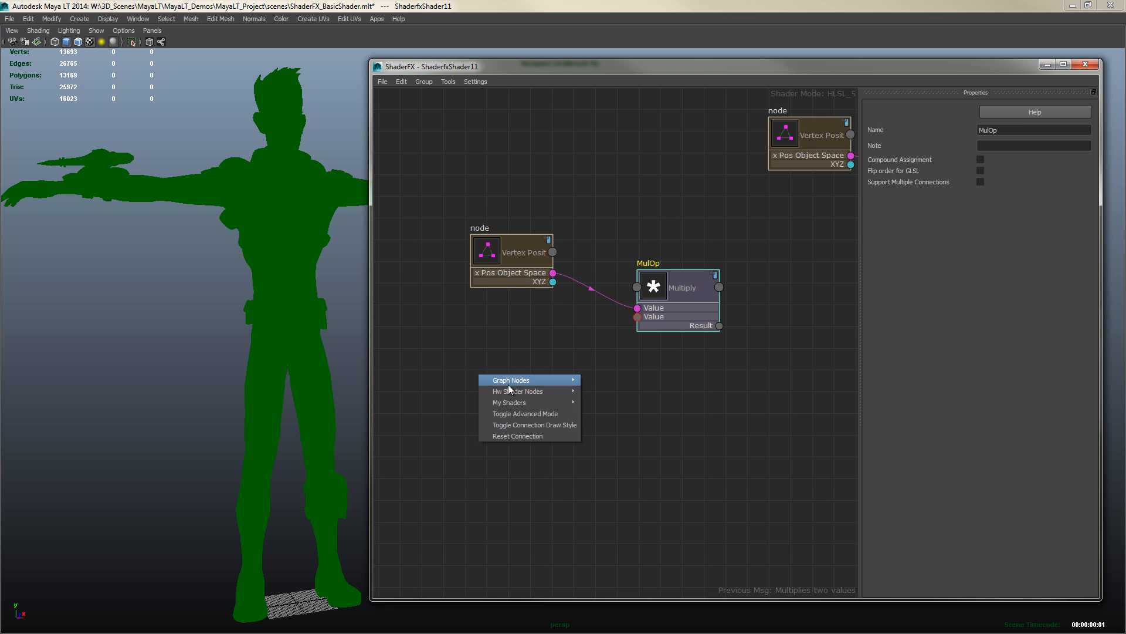
pyautogui.moveTo(518, 392)
pyautogui.moveTo(611, 395)
pyautogui.moveTo(604, 471)
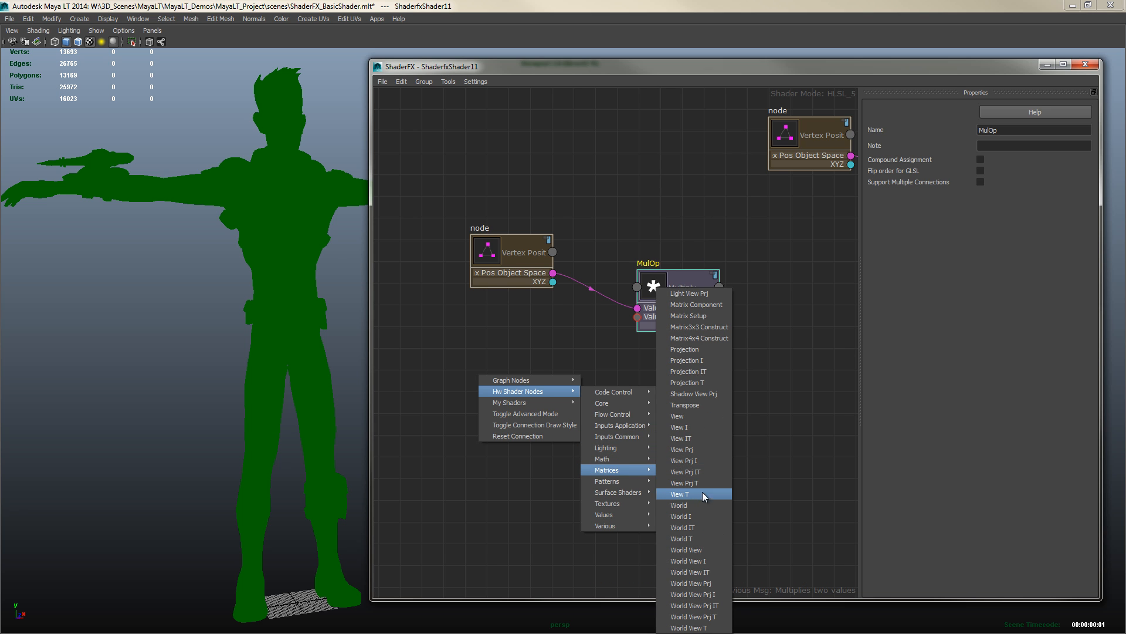
pyautogui.click(678, 506)
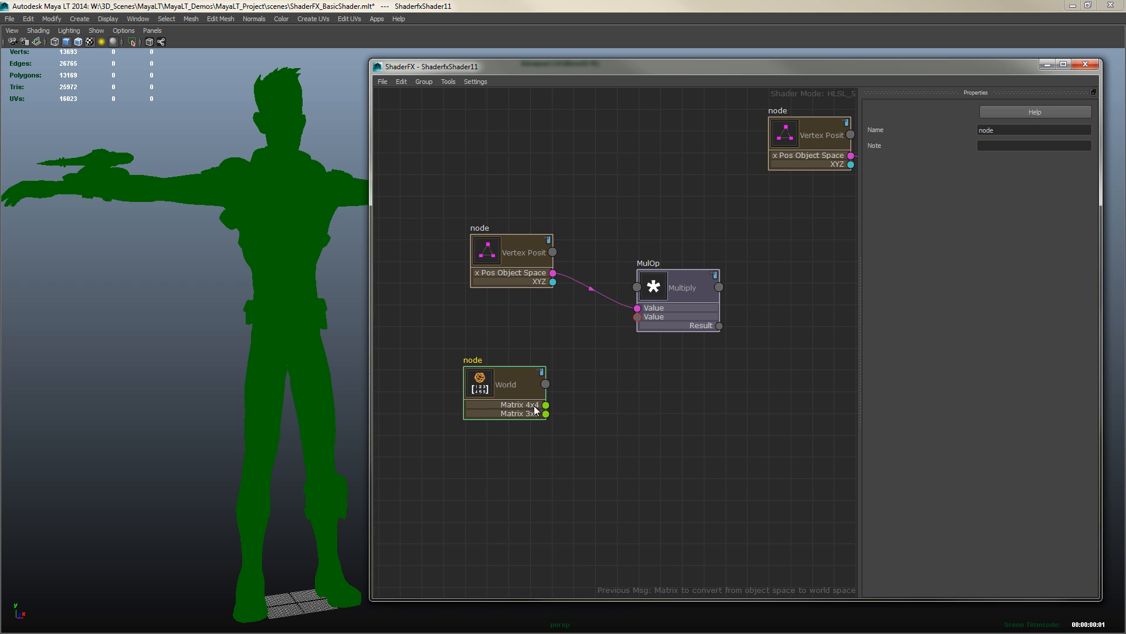
pyautogui.moveTo(546, 404); pyautogui.dragTo(637, 318)
pyautogui.moveTo(510, 257)
pyautogui.mouseDown()
pyautogui.moveTo(492, 255)
pyautogui.moveTo(497, 241)
pyautogui.mouseUp()
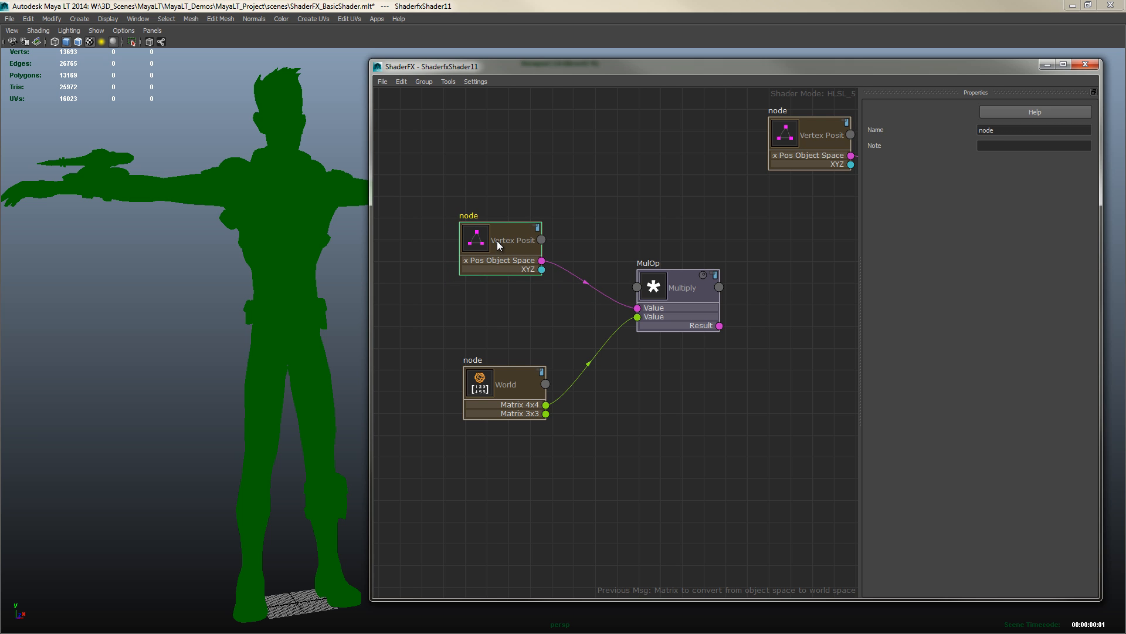
pyautogui.moveTo(495, 392)
pyautogui.mouseDown()
pyautogui.moveTo(495, 376)
pyautogui.moveTo(491, 386)
pyautogui.mouseUp()
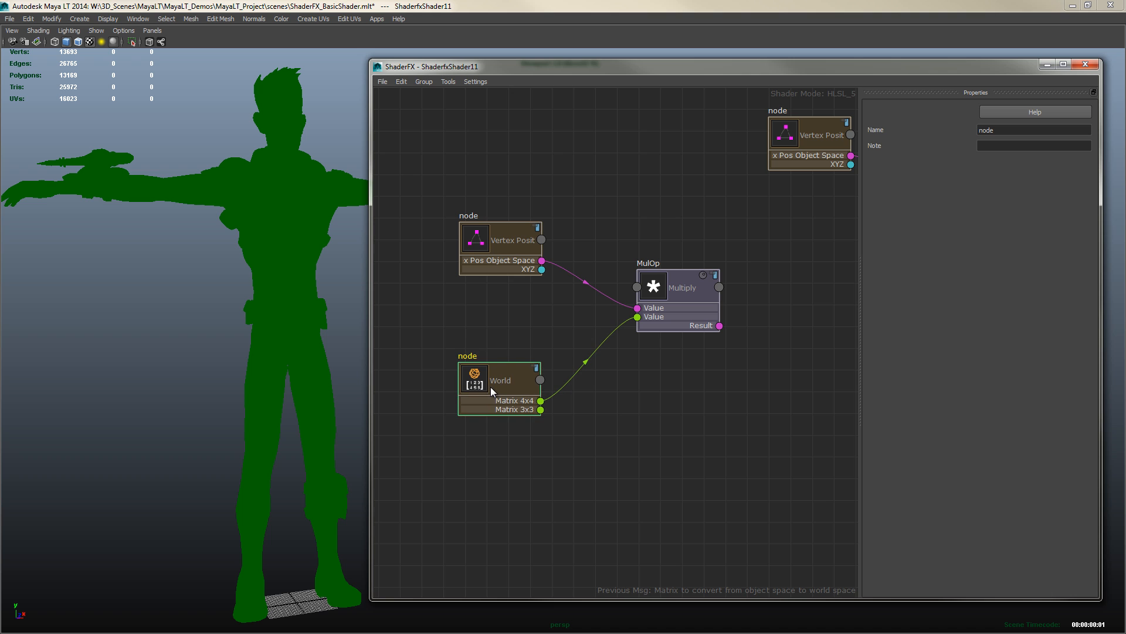
# Duplicate the Multiply node and wire the first Multiply's Result into the new Multiply's first Value input
pyautogui.moveTo(755, 389); pyautogui.dragTo(582, 374, button='middle')
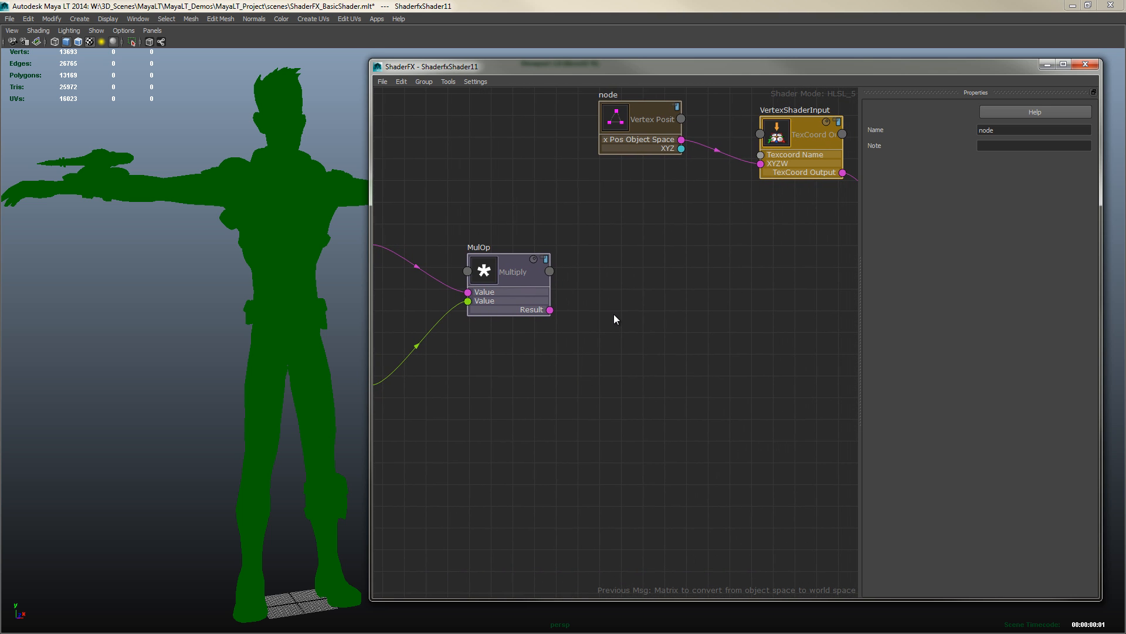
pyautogui.rightClick(619, 330)
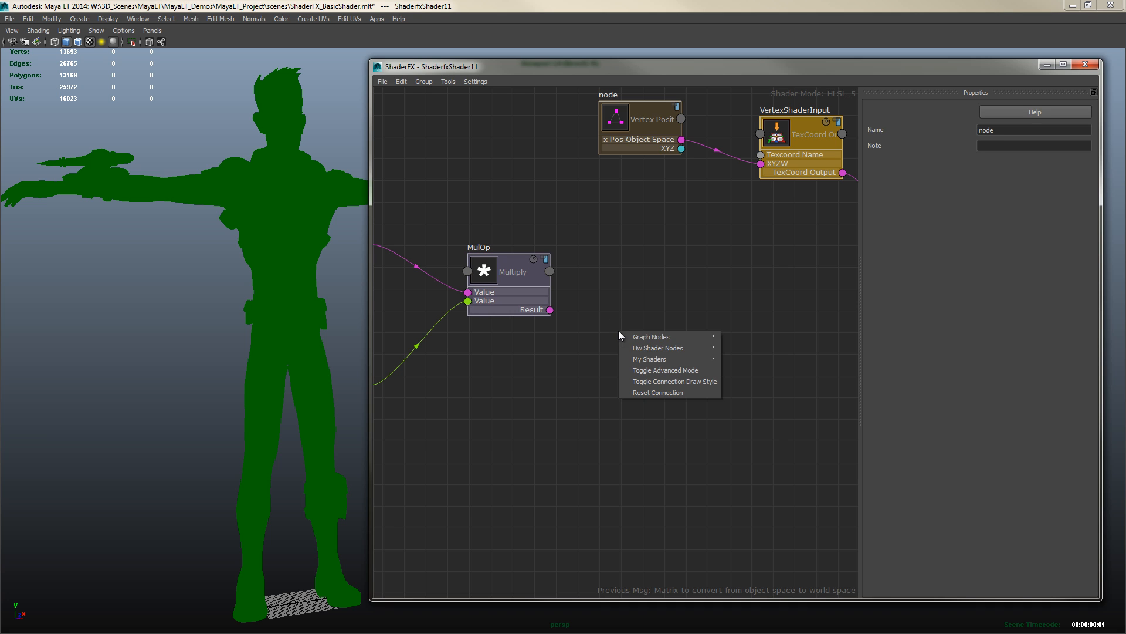
pyautogui.moveTo(649, 349)
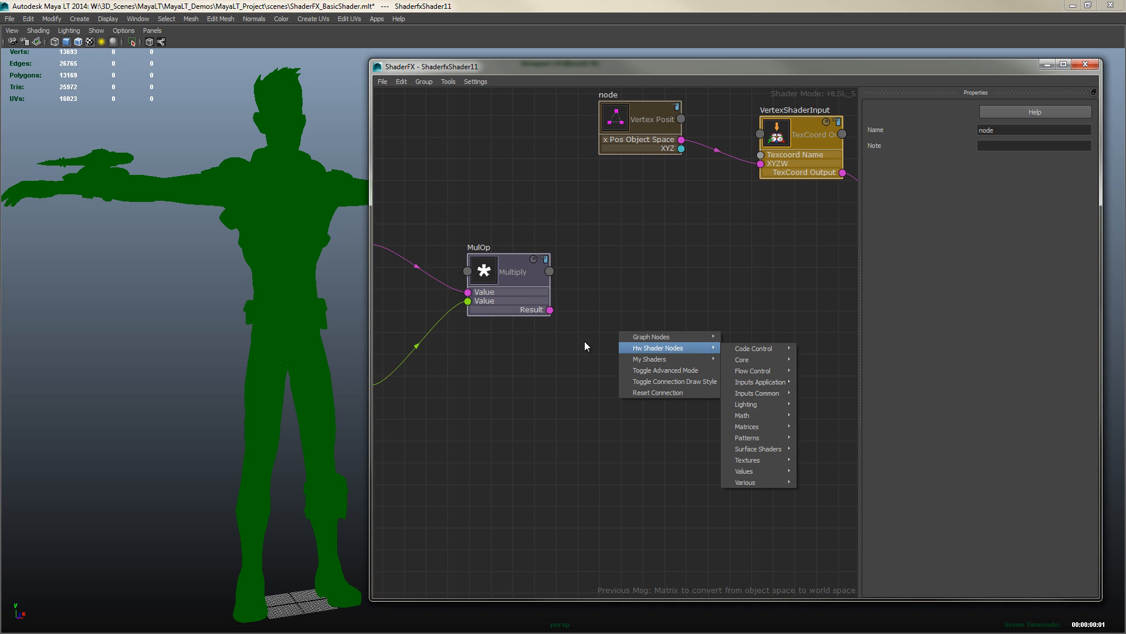
pyautogui.click(491, 280)
pyautogui.hotkey('ctrl', 'd')
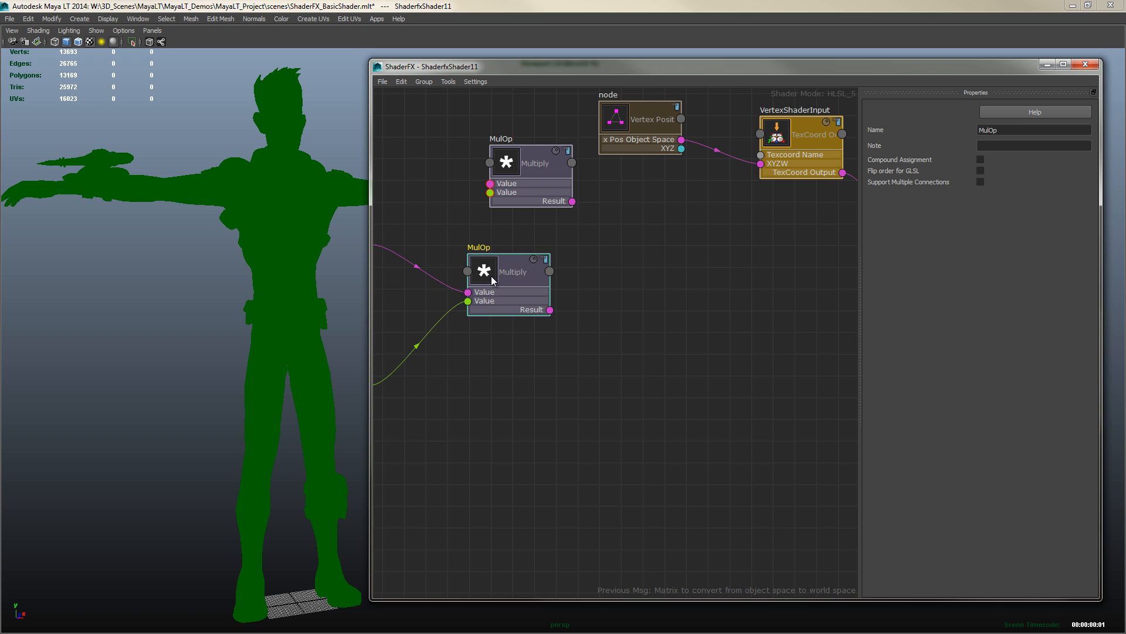
pyautogui.moveTo(516, 169); pyautogui.dragTo(631, 343)
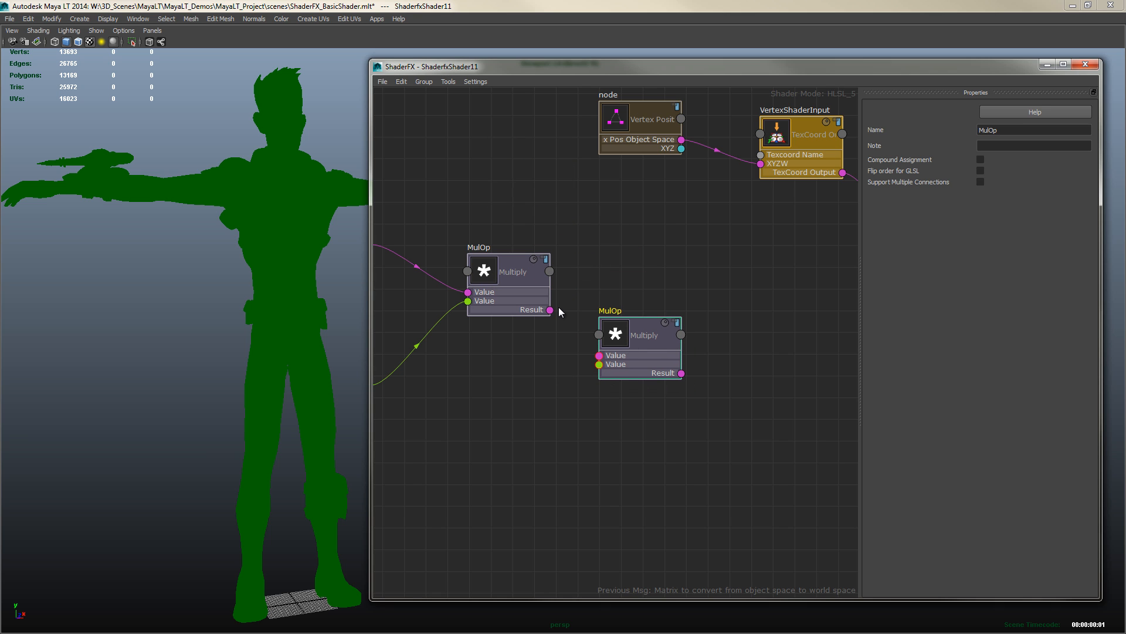
pyautogui.moveTo(550, 310); pyautogui.dragTo(651, 321)
pyautogui.moveTo(523, 435); pyautogui.dragTo(583, 390, button='middle')
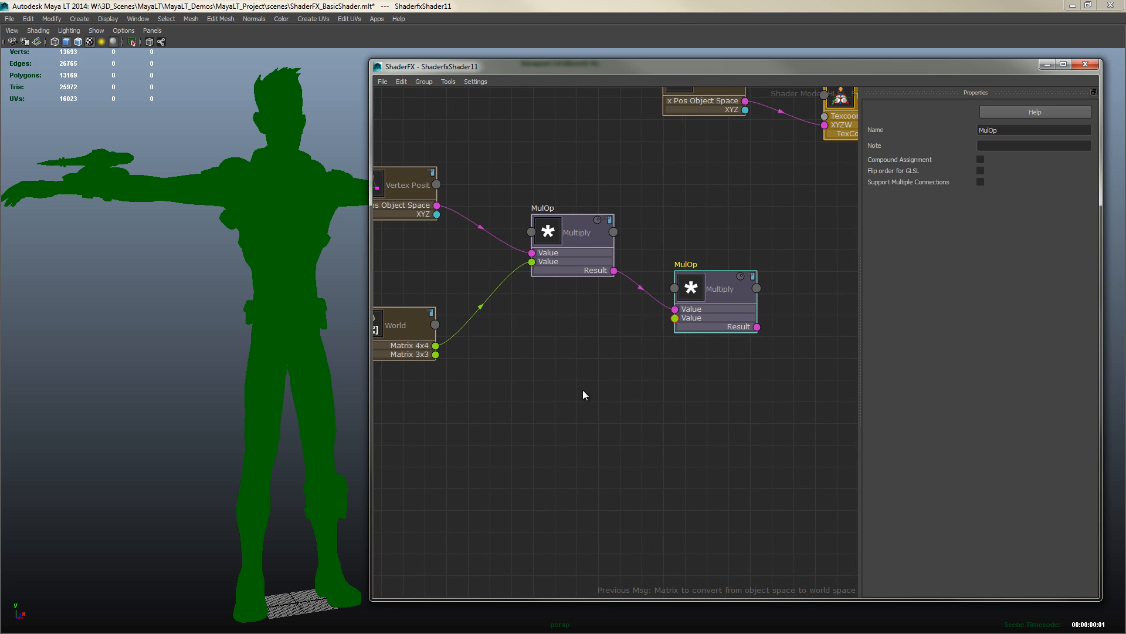
# Add a View matrix node and connect its Matrix 4x4 output to the second Multiply node's second Value input
pyautogui.rightClick(556, 364)
pyautogui.moveTo(575, 380)
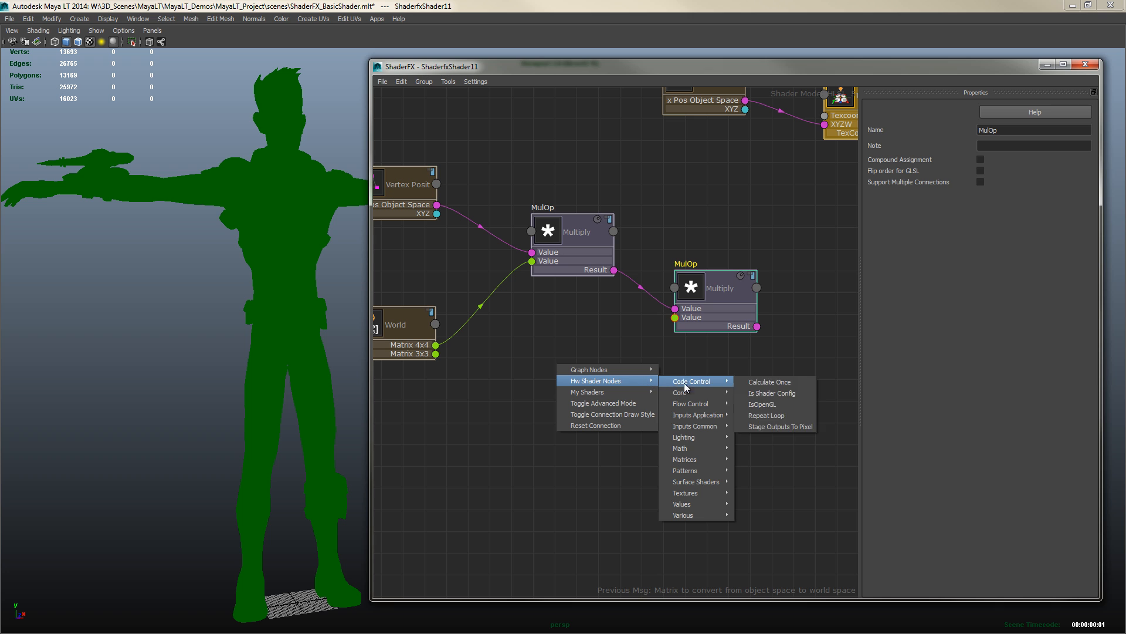
pyautogui.moveTo(697, 458)
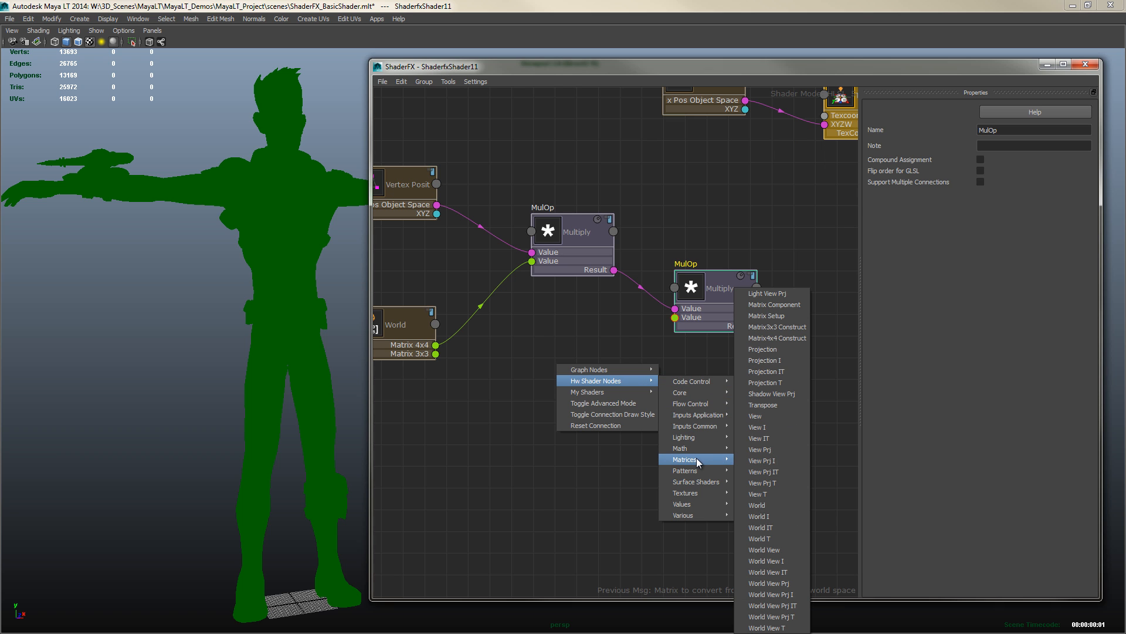
pyautogui.click(762, 416)
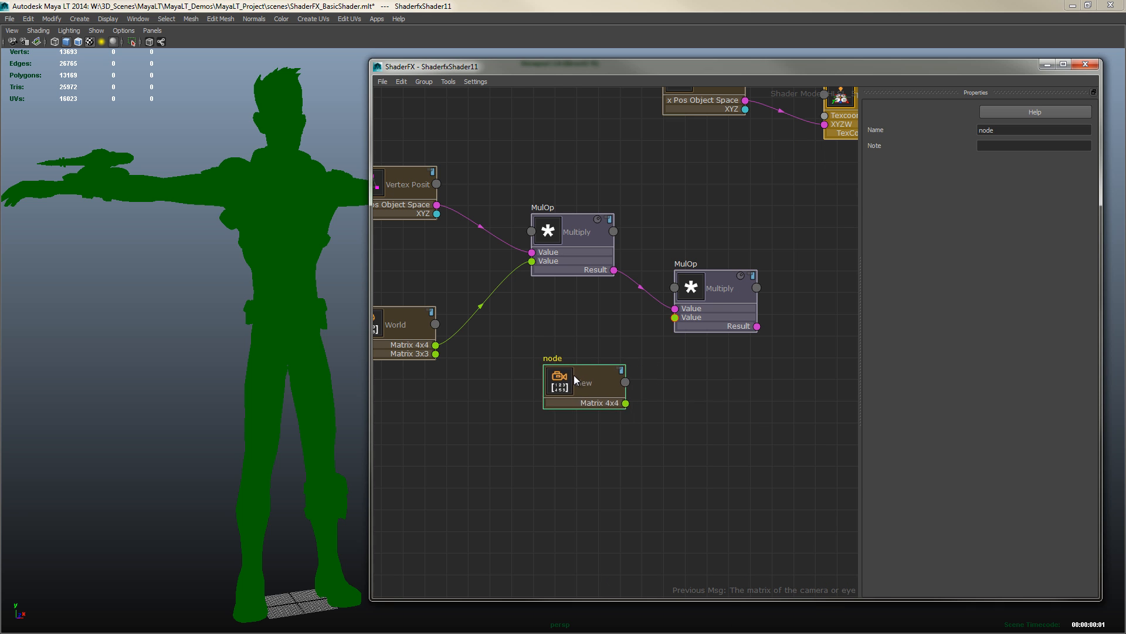
pyautogui.moveTo(573, 375); pyautogui.dragTo(537, 382)
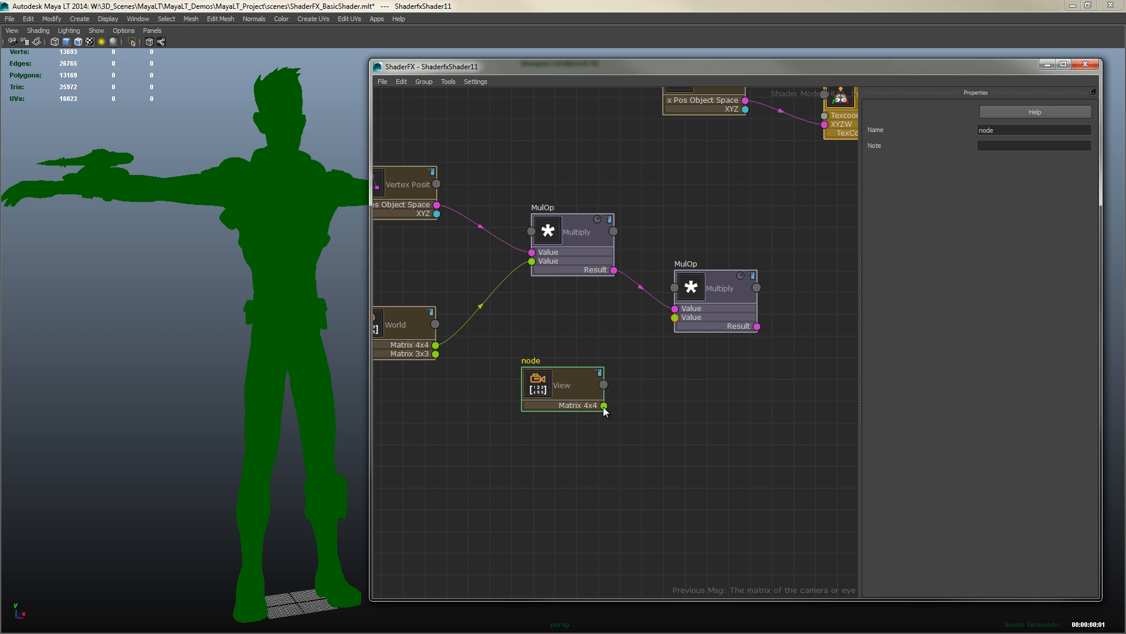
pyautogui.moveTo(604, 406); pyautogui.dragTo(675, 318)
pyautogui.moveTo(737, 386); pyautogui.dragTo(570, 385, button='middle')
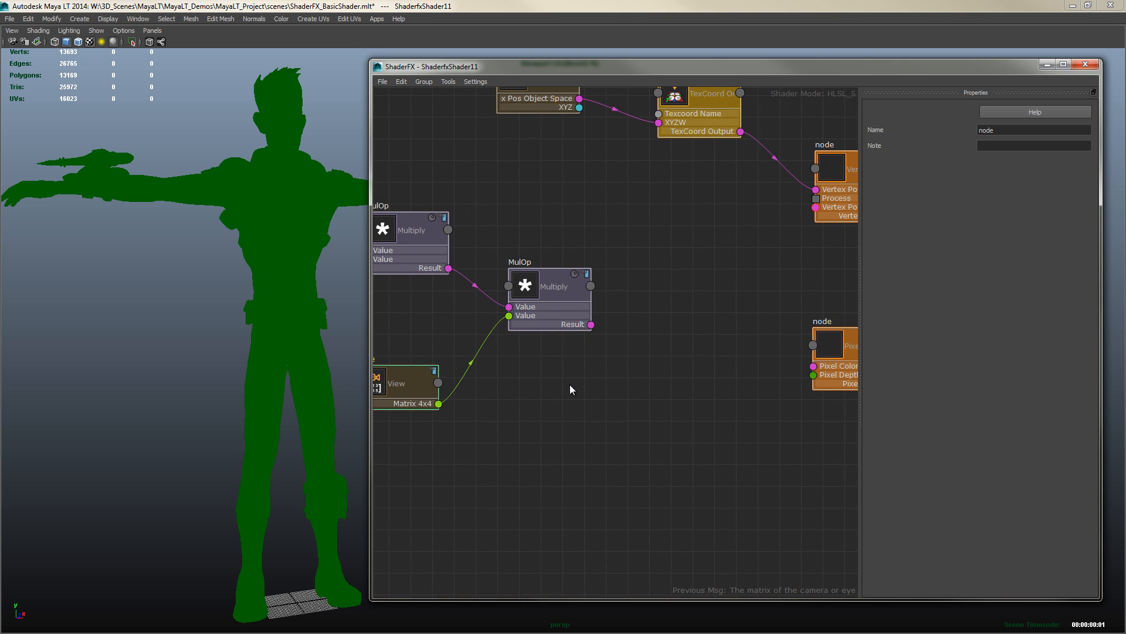
# Add a Projection matrix node and place it below the second Multiply node
pyautogui.rightClick(628, 351)
pyautogui.moveTo(664, 363)
pyautogui.moveTo(757, 423)
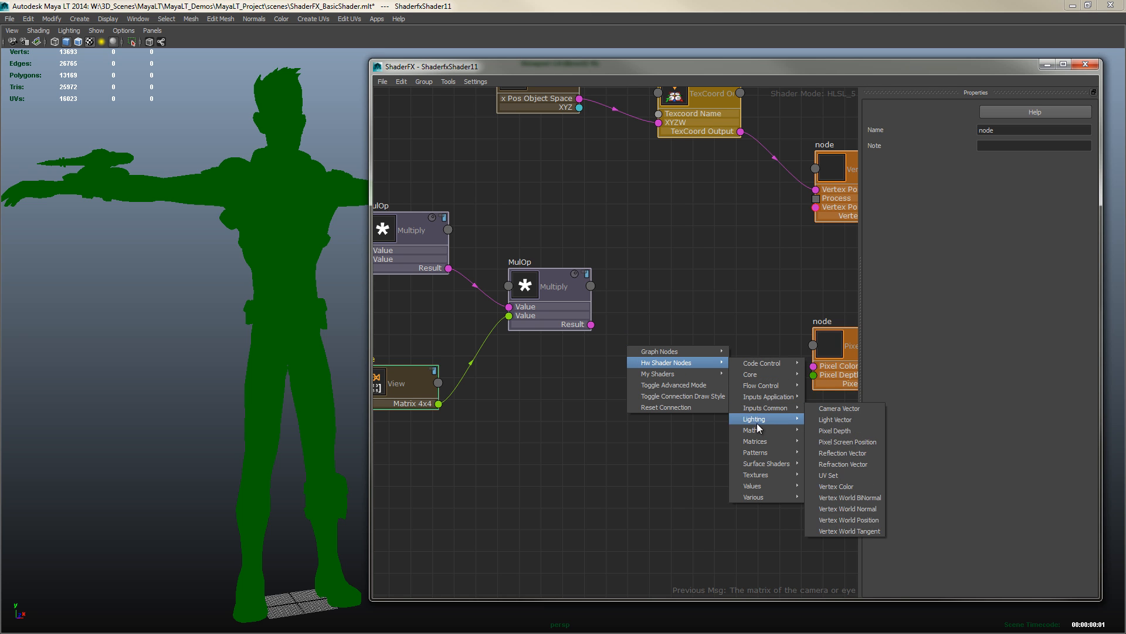
pyautogui.moveTo(760, 445)
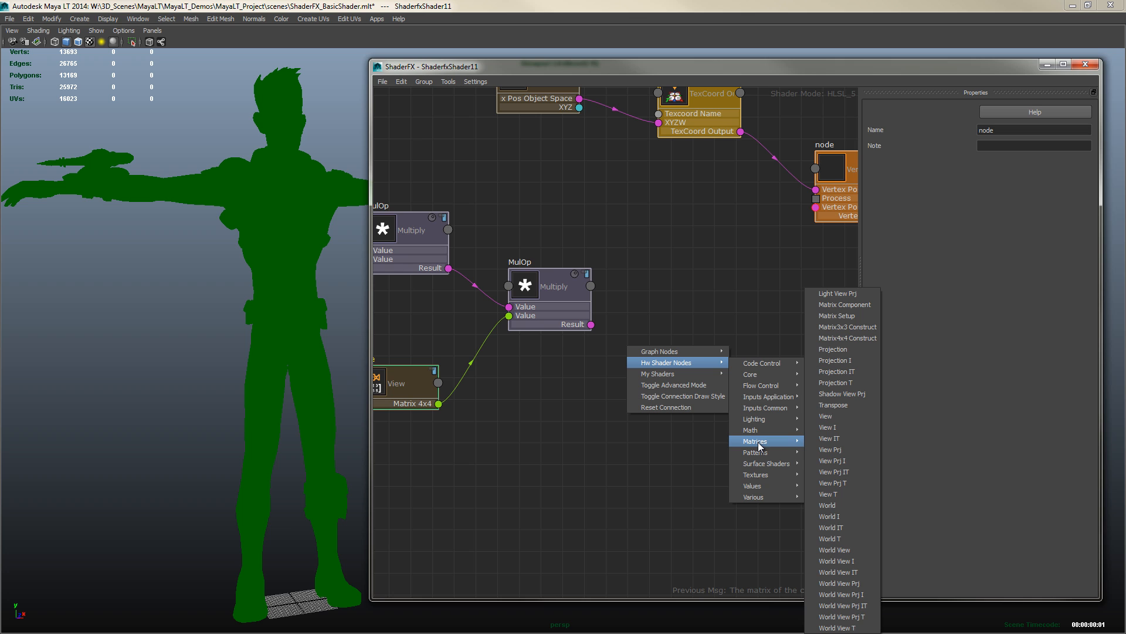
pyautogui.click(833, 351)
pyautogui.moveTo(653, 374); pyautogui.dragTo(578, 426)
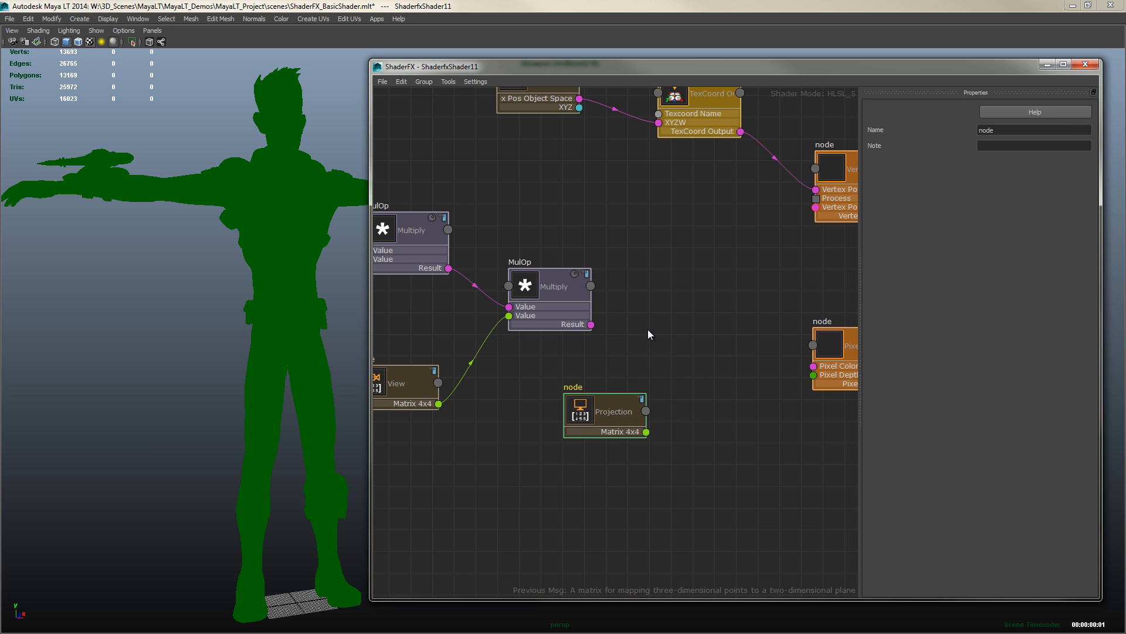
# Duplicate a Multiply node and wire the second Multiply's Result into the third Multiply's first Value input
pyautogui.rightClick(651, 316)
pyautogui.click(430, 240)
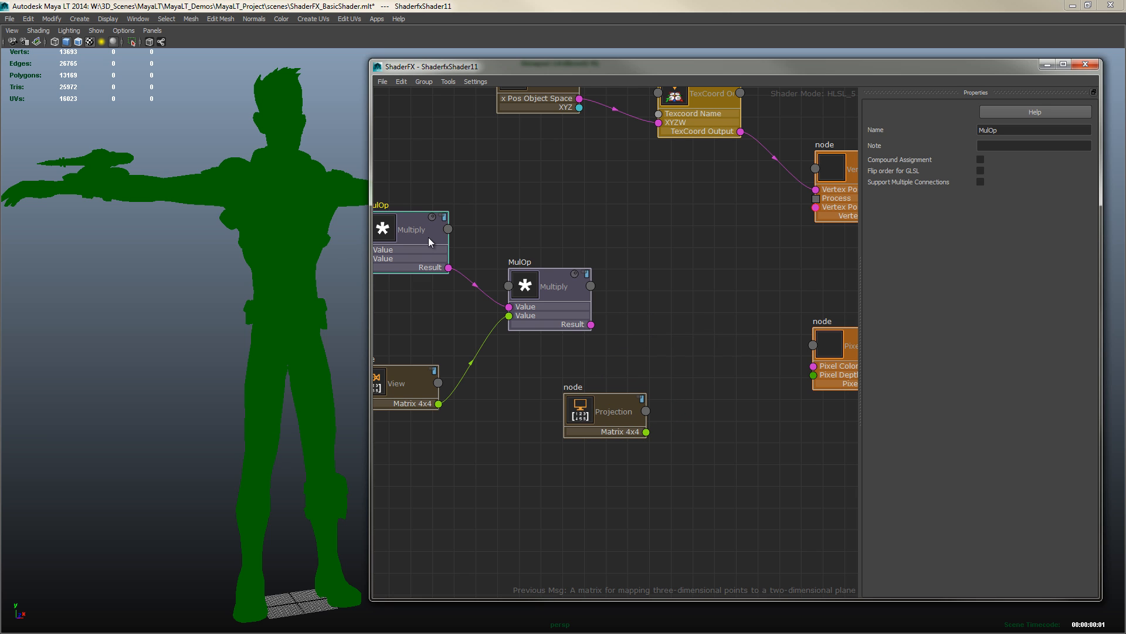
pyautogui.hotkey('ctrl', 'd')
pyautogui.moveTo(528, 176); pyautogui.dragTo(700, 343)
pyautogui.moveTo(591, 324); pyautogui.dragTo(660, 351)
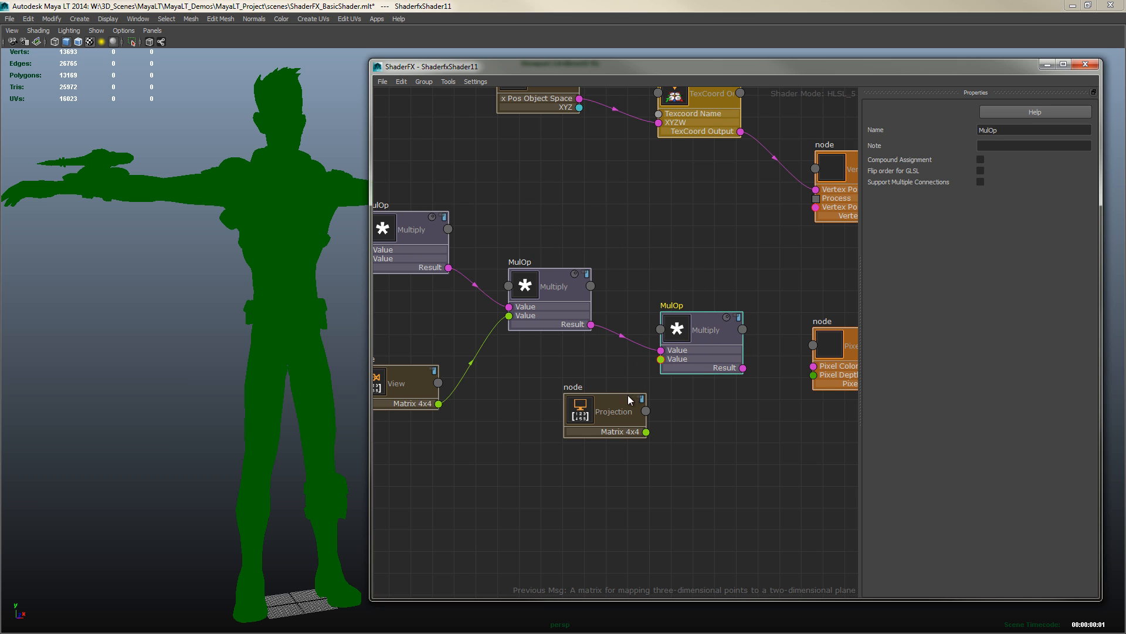
# Connect the Projection matrix's Matrix 4x4 output to the third Multiply node's second Value input and arrange the nodes
pyautogui.moveTo(623, 410); pyautogui.dragTo(661, 359)
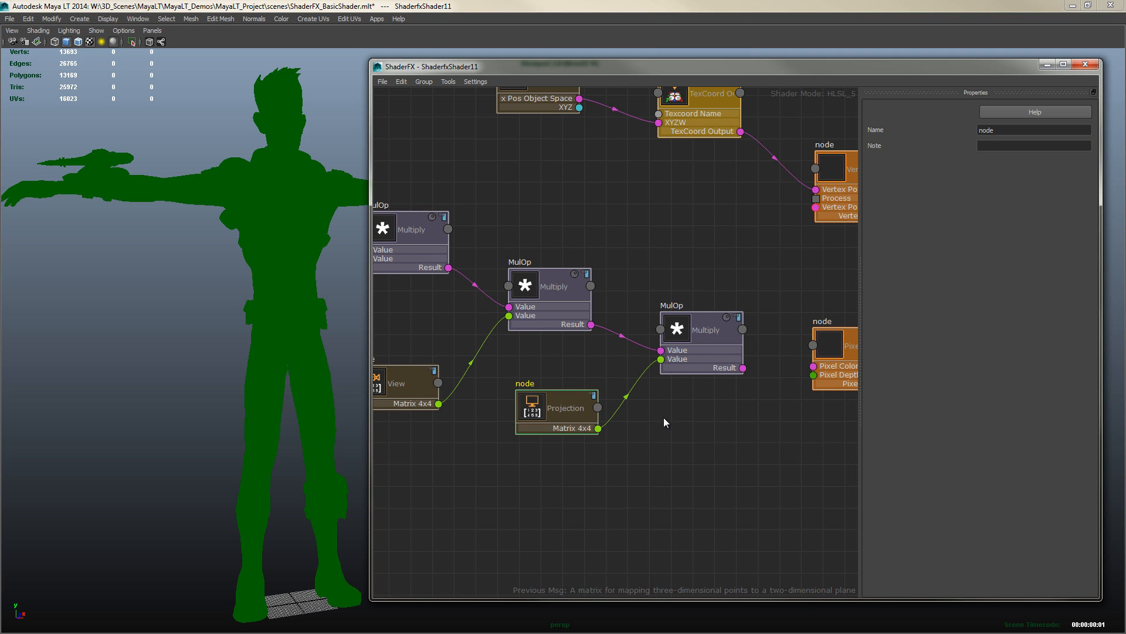
pyautogui.scroll(-3, 664, 417)
pyautogui.keyDown('alt'); pyautogui.moveTo(635, 443); pyautogui.dragTo(769, 452, button='middle'); pyautogui.keyUp('alt')
pyautogui.scroll(-2, 718, 449)
pyautogui.keyDown('alt'); pyautogui.moveTo(517, 301); pyautogui.dragTo(487, 305, button='middle'); pyautogui.keyUp('alt')
pyautogui.moveTo(584, 364); pyautogui.dragTo(804, 462)
pyautogui.moveTo(803, 389); pyautogui.dragTo(642, 362)
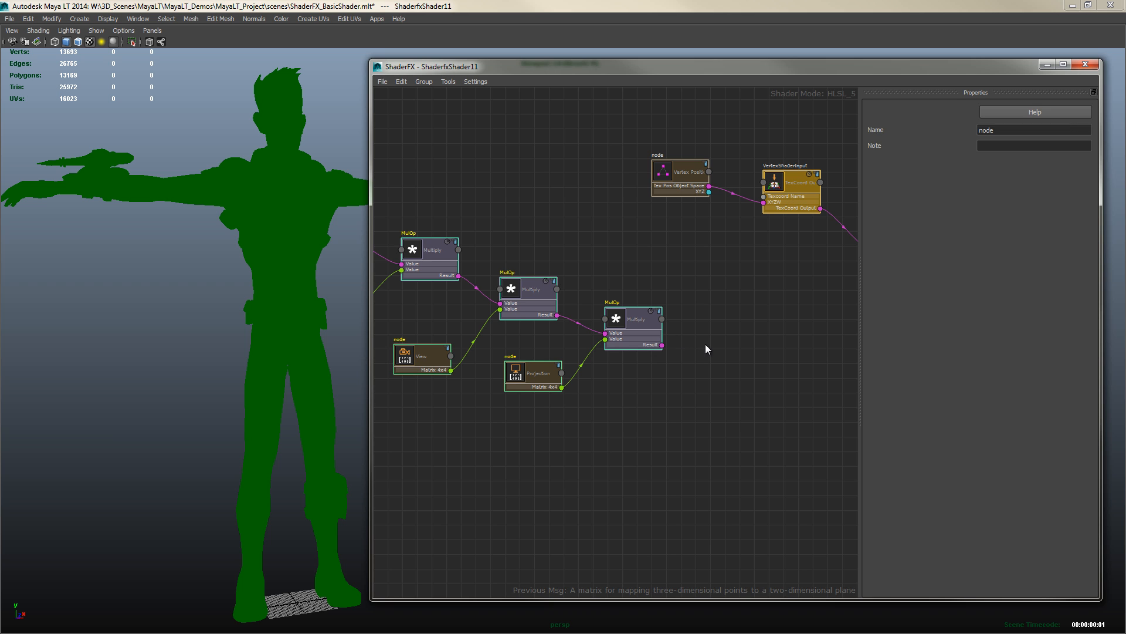
# Add a core TexCoord Output node and wire the third Multiply node's Result into its input
pyautogui.rightClick(692, 329)
pyautogui.click(729, 294)
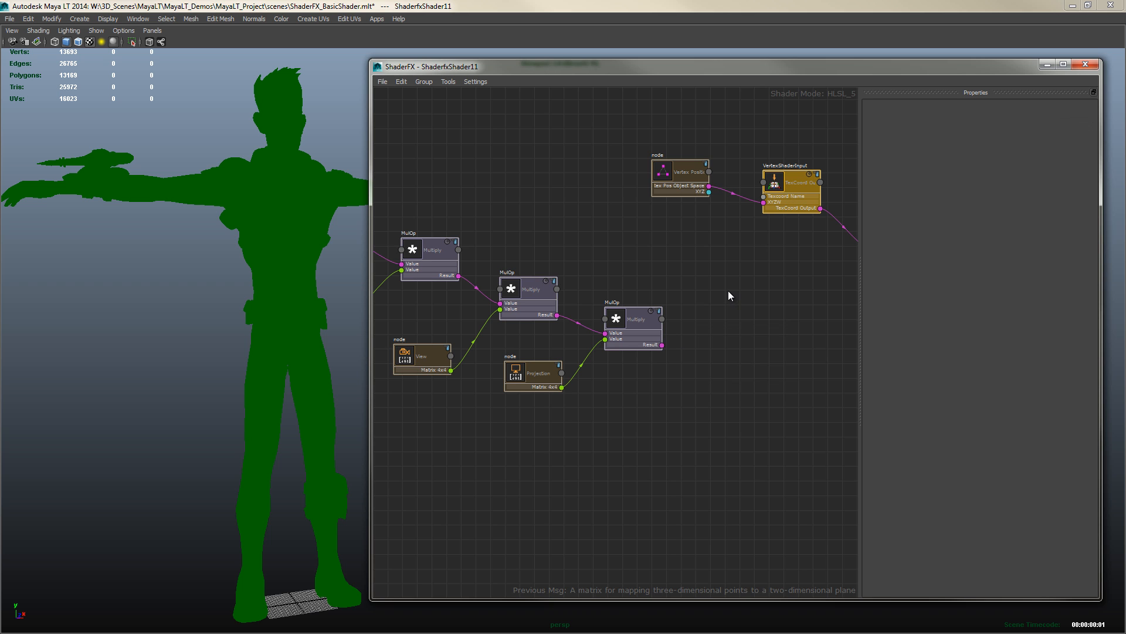
pyautogui.rightClick(712, 327)
pyautogui.moveTo(750, 342)
pyautogui.moveTo(861, 353)
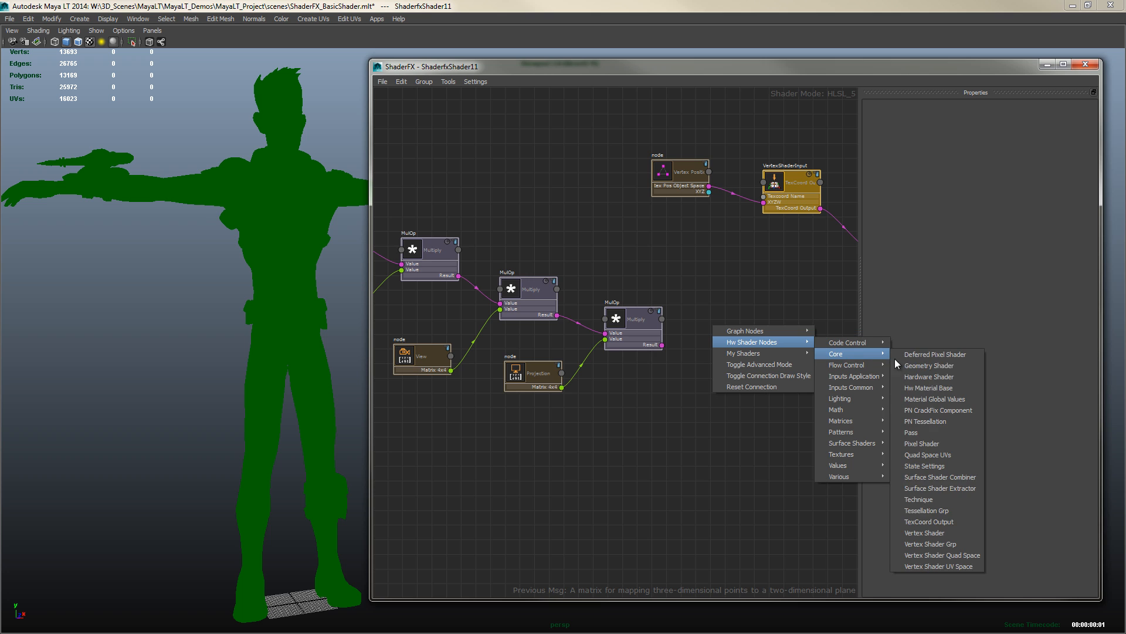
pyautogui.click(929, 522)
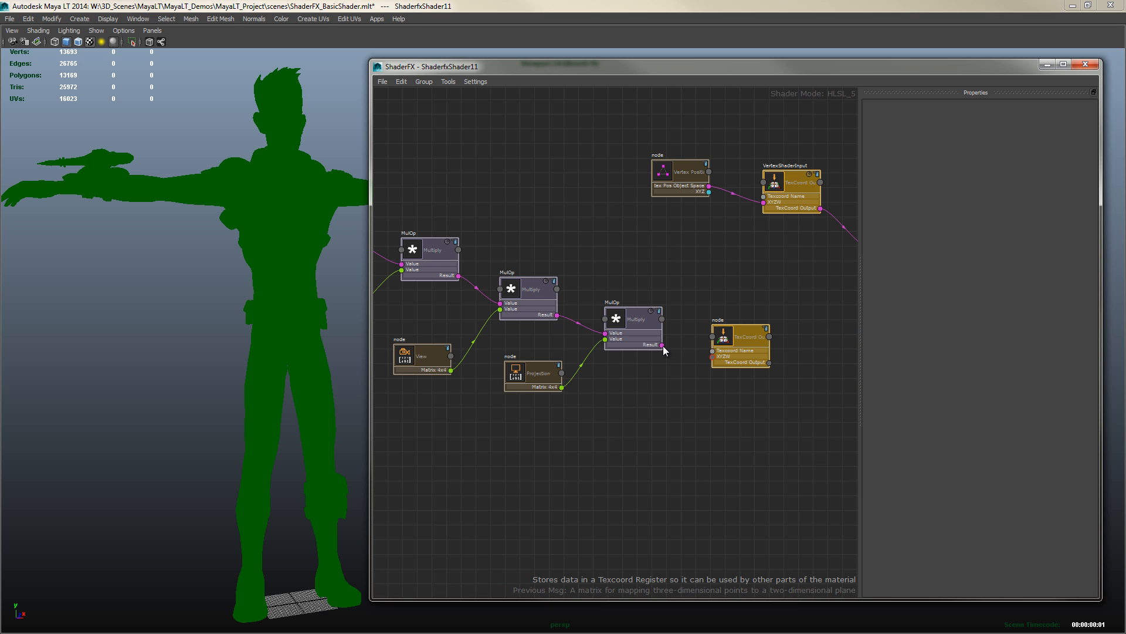
pyautogui.moveTo(662, 345); pyautogui.dragTo(740, 337)
# Name the TexCoord output node VertexShaderOutput and set its Texcoord name and Semantic to Position
pyautogui.doubleClick(1019, 130)
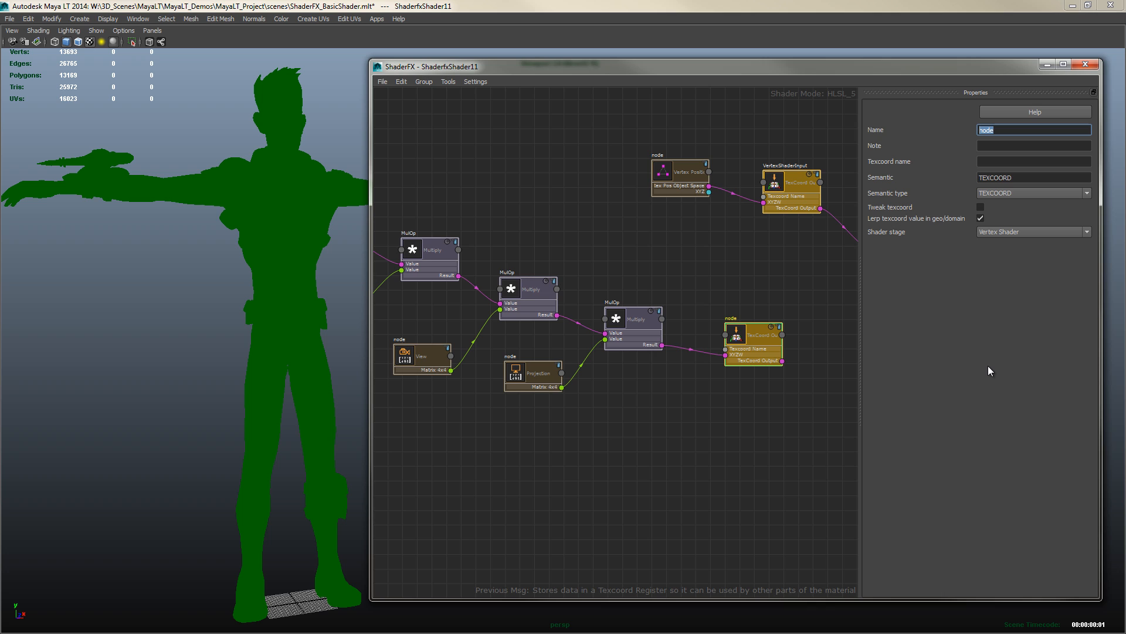
pyautogui.write('VertexShaderOutput')
pyautogui.press('Tab')
pyautogui.press('Tab')
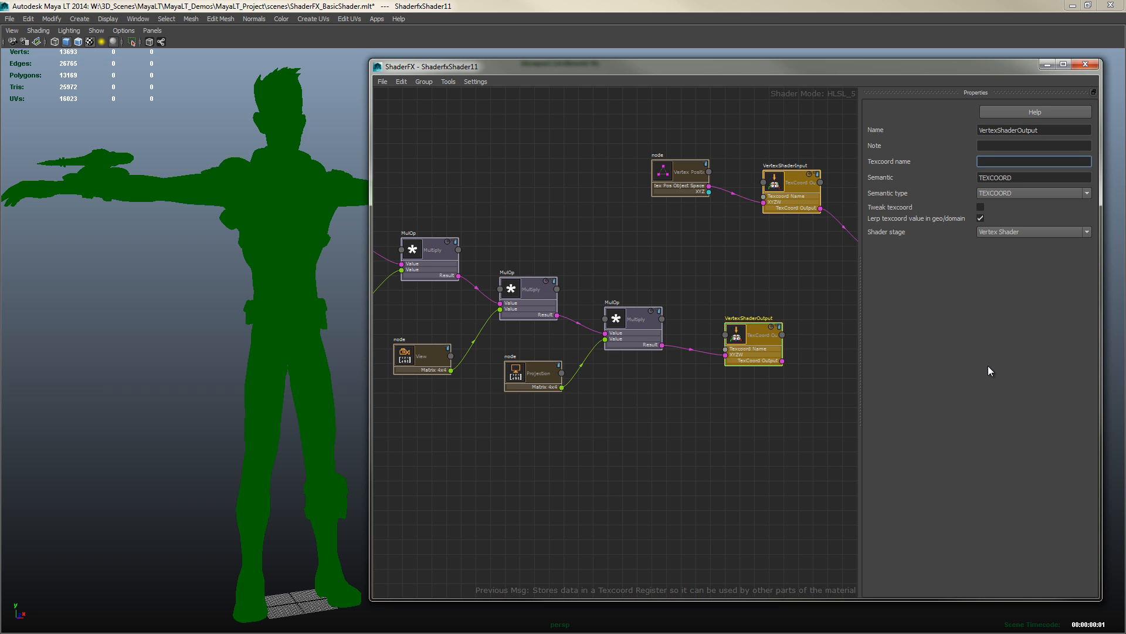
pyautogui.write('Position')
pyautogui.press('Tab')
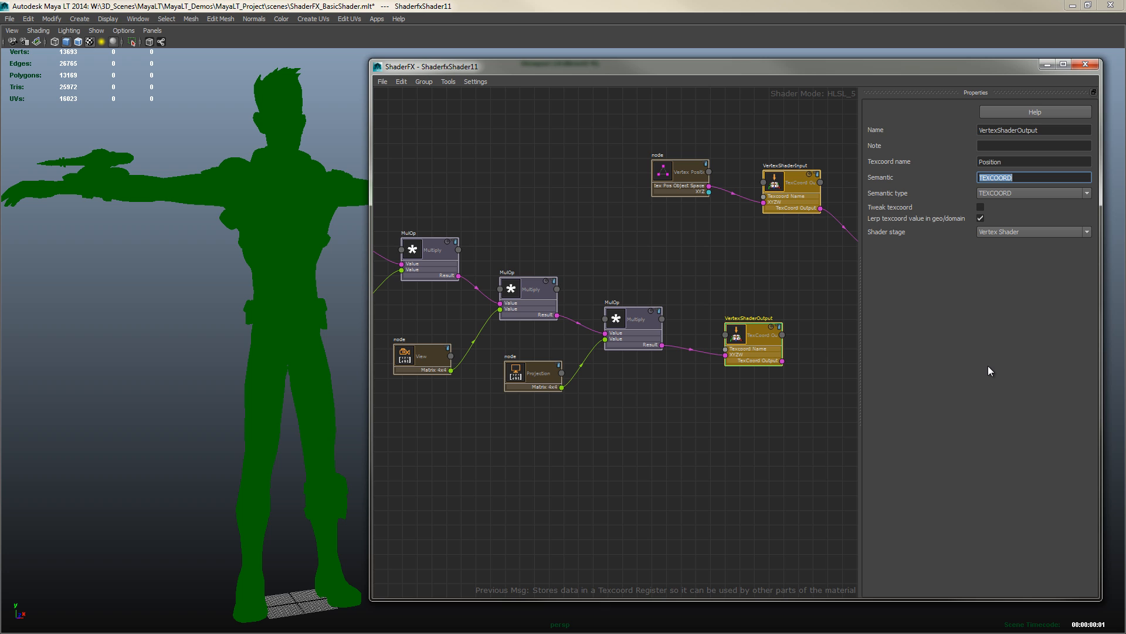
pyautogui.write('Position')
# Set the node's semantic type to SV_Position and enable Tweak texcoord
pyautogui.click(1009, 193)
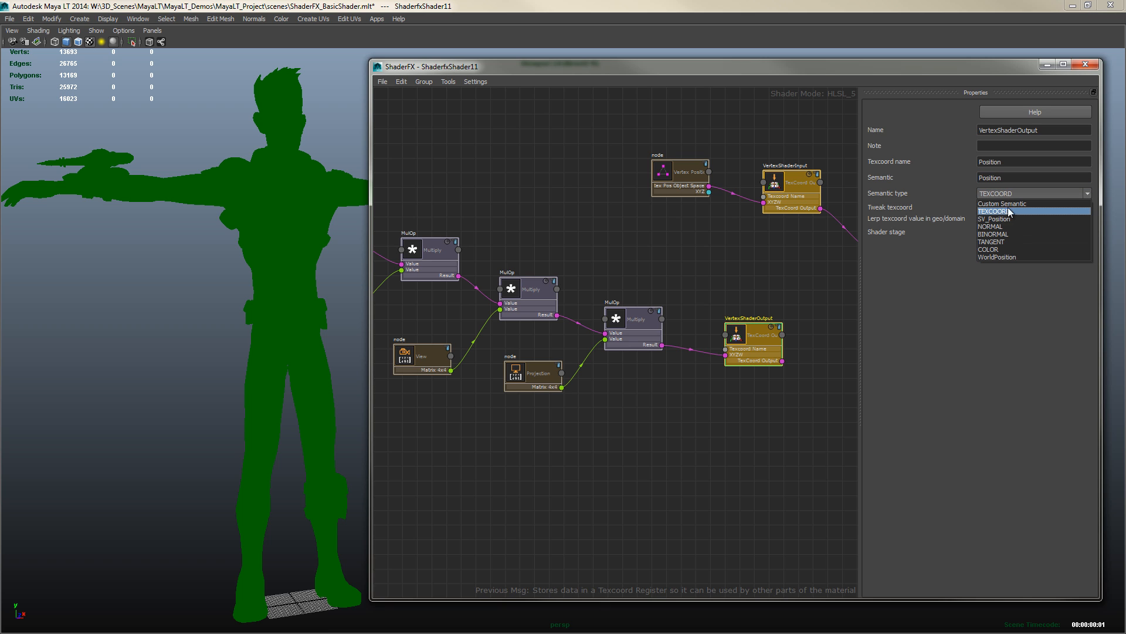
pyautogui.click(1007, 219)
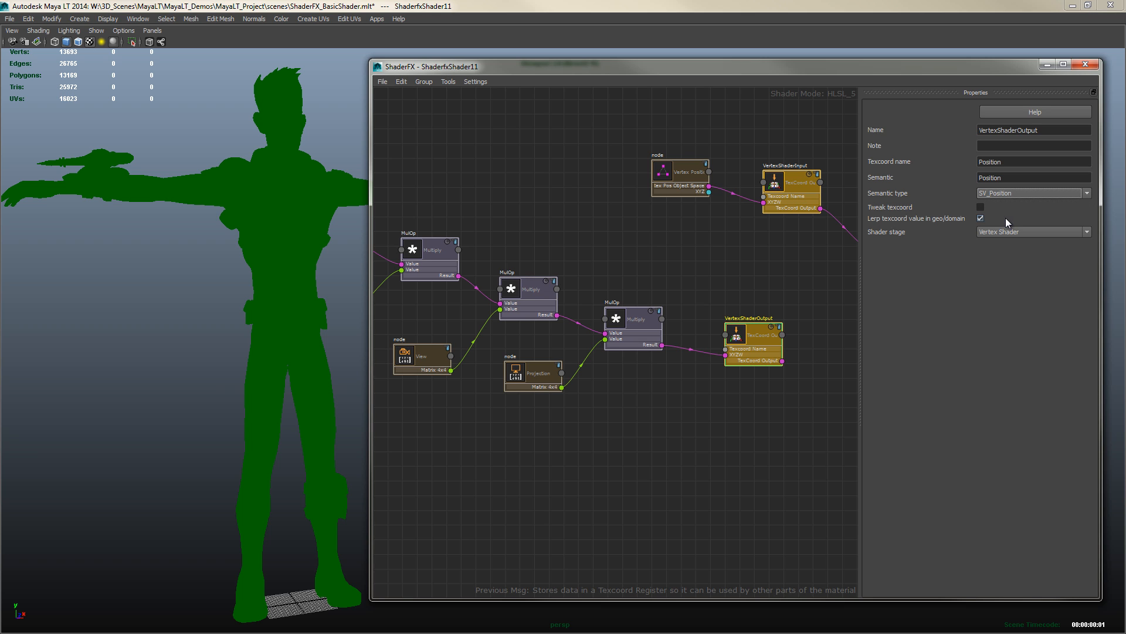
pyautogui.click(980, 207)
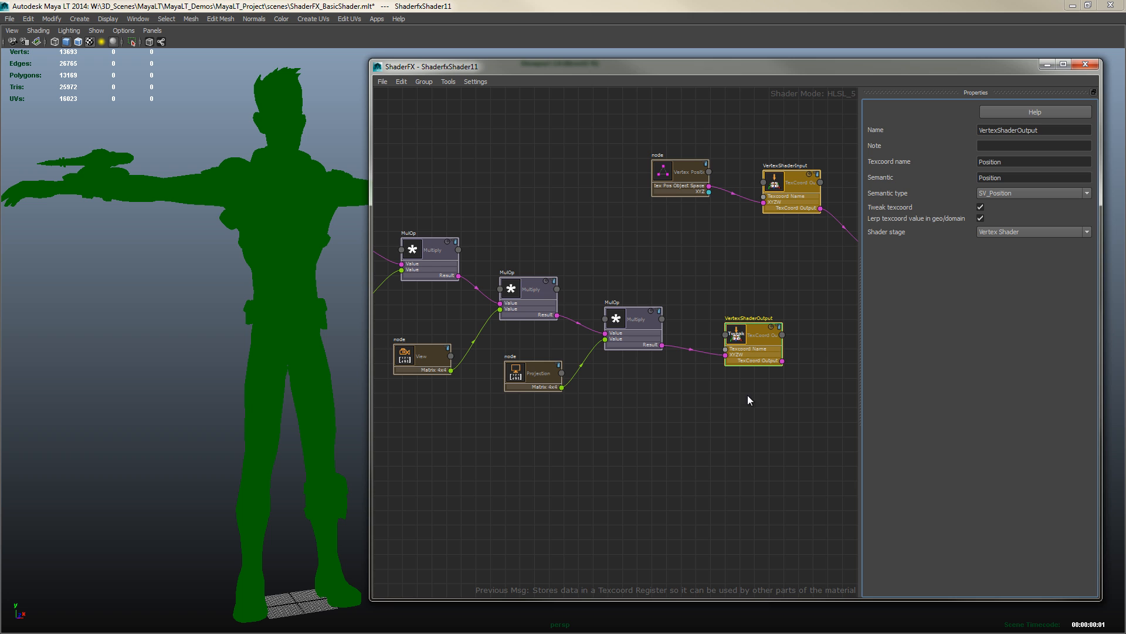
# Connect VertexShaderOutput's TexCoord Output to the Vertex Shader node's Vertex Position Output input and review the graph
pyautogui.moveTo(766, 418); pyautogui.dragTo(644, 413, button='middle')
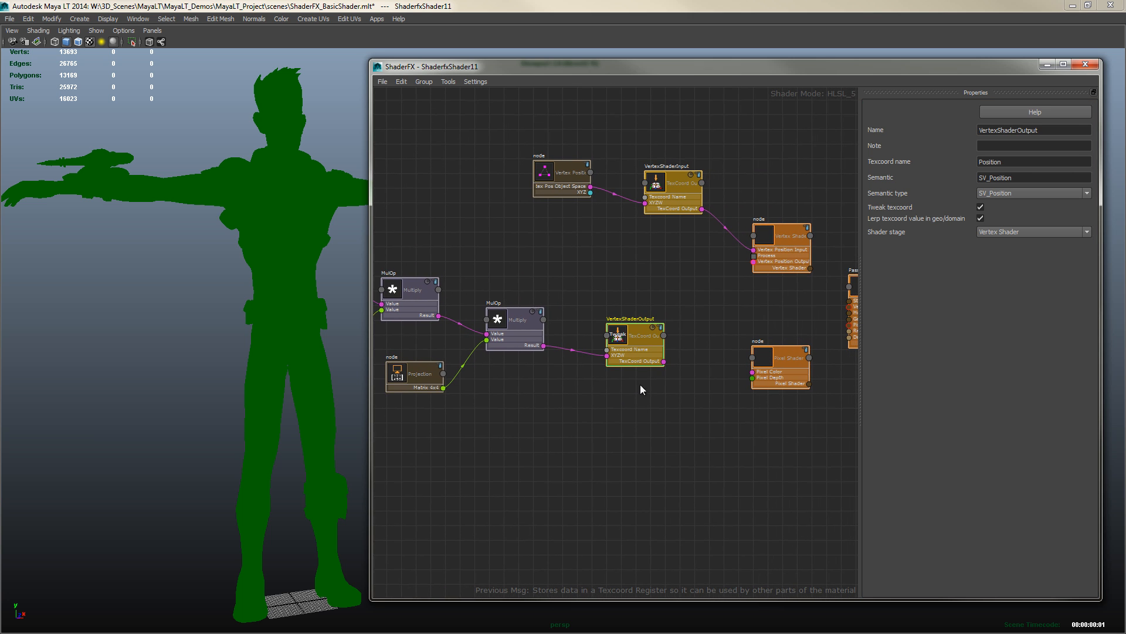
pyautogui.moveTo(698, 364); pyautogui.dragTo(755, 266)
pyautogui.moveTo(754, 263); pyautogui.dragTo(754, 263)
pyautogui.moveTo(516, 479); pyautogui.dragTo(613, 457, button='middle')
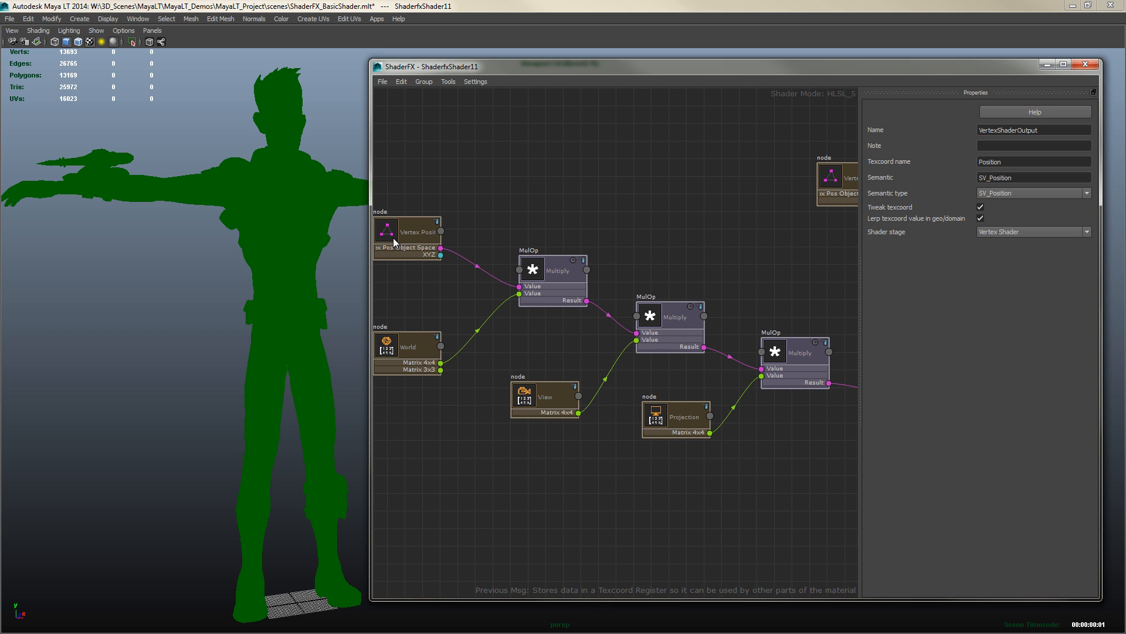
pyautogui.moveTo(790, 455); pyautogui.dragTo(590, 439, button='middle')
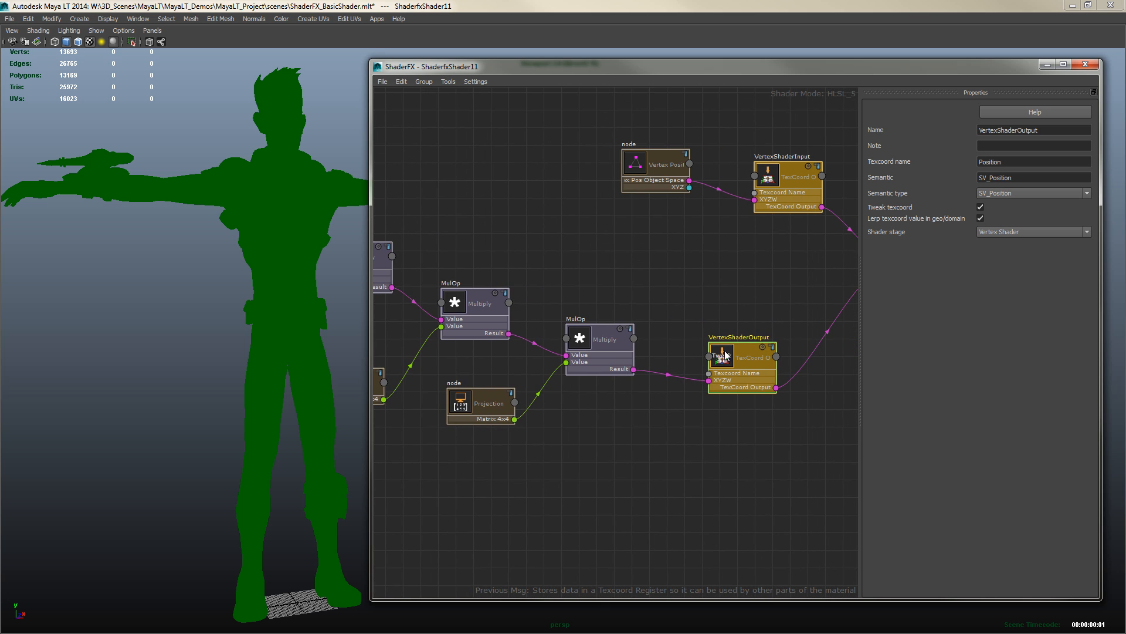
pyautogui.moveTo(757, 303); pyautogui.dragTo(603, 335, button='middle')
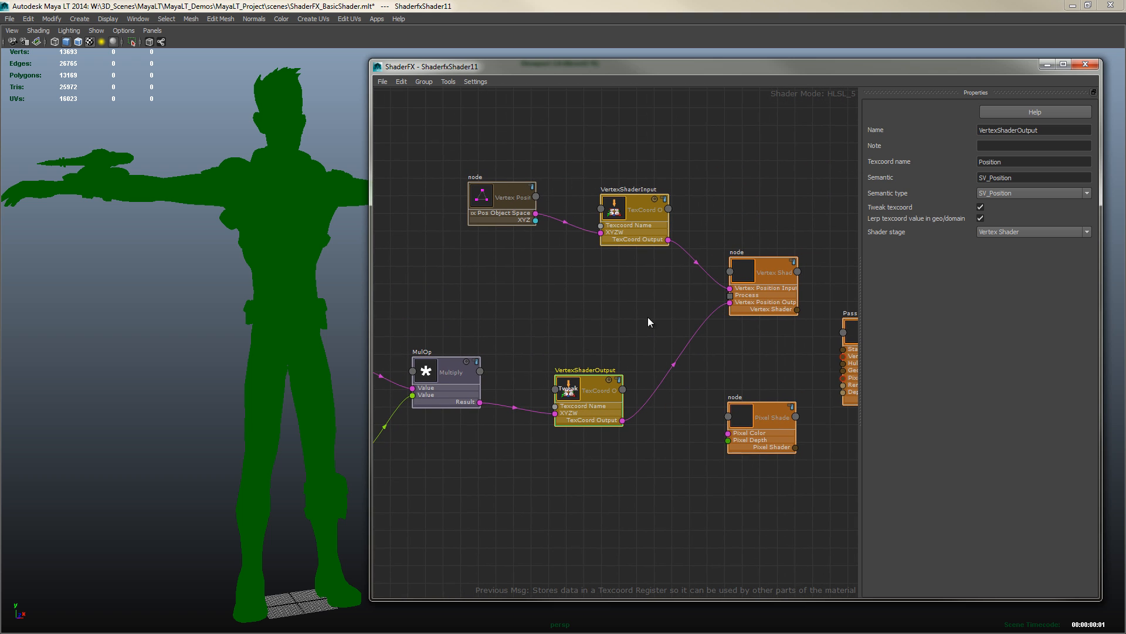
pyautogui.moveTo(650, 300); pyautogui.dragTo(790, 279, button='middle')
pyautogui.moveTo(582, 298); pyautogui.dragTo(730, 274, button='middle')
pyautogui.moveTo(583, 476); pyautogui.dragTo(710, 476, button='middle')
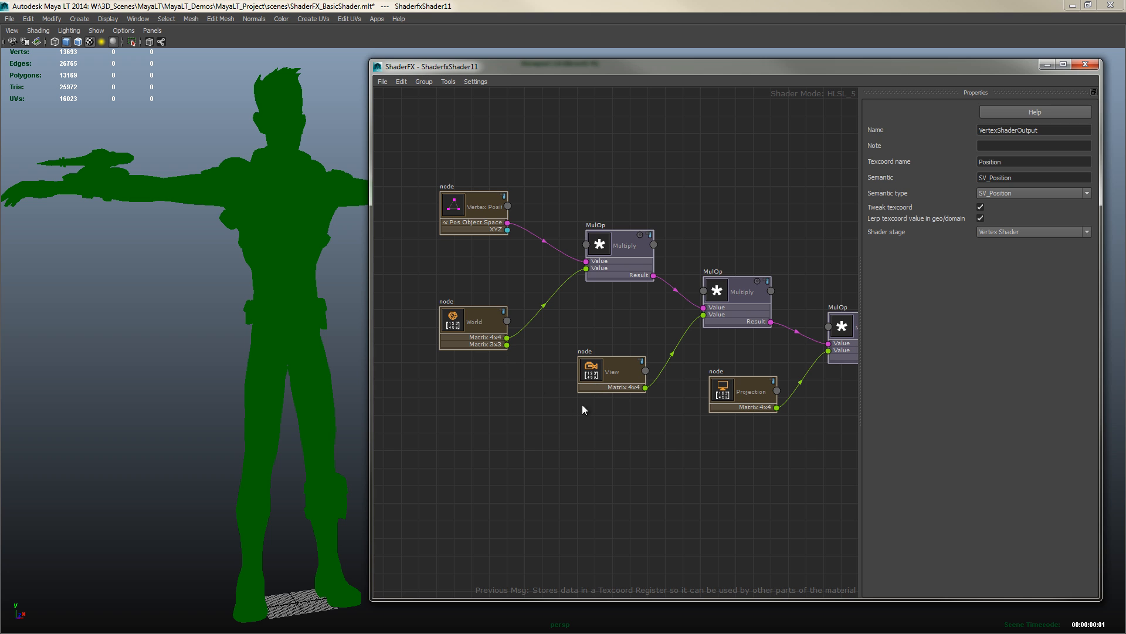
# Try a World View Prj matrix node on the first Multiply, then delete it and rewire the World matrix back
pyautogui.rightClick(649, 145)
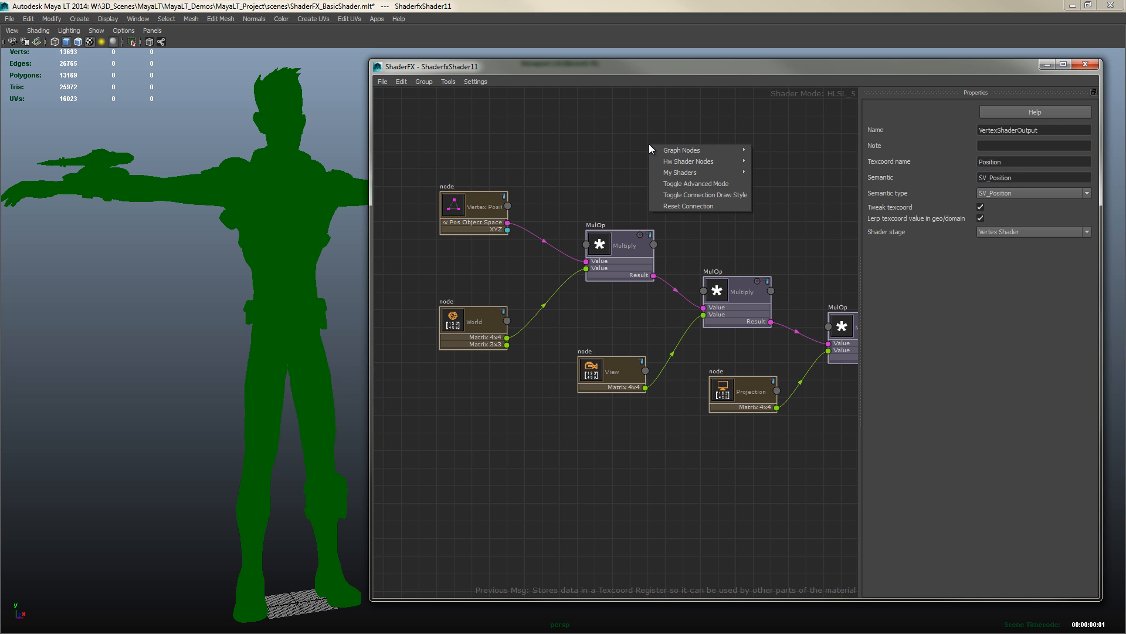
pyautogui.moveTo(681, 162)
pyautogui.moveTo(787, 242)
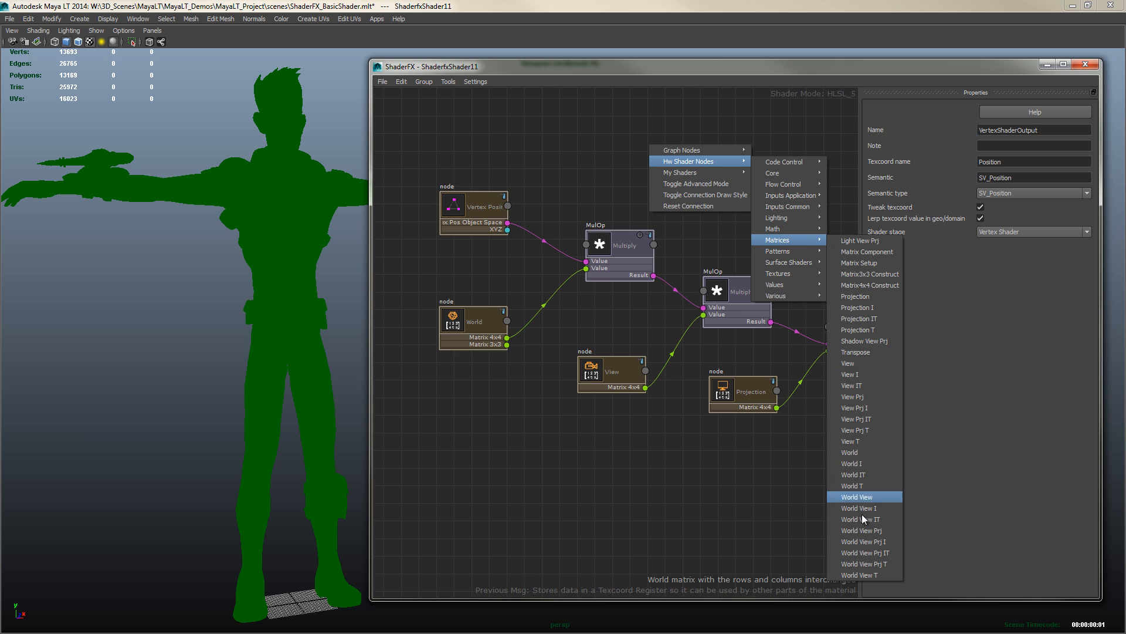
pyautogui.click(863, 541)
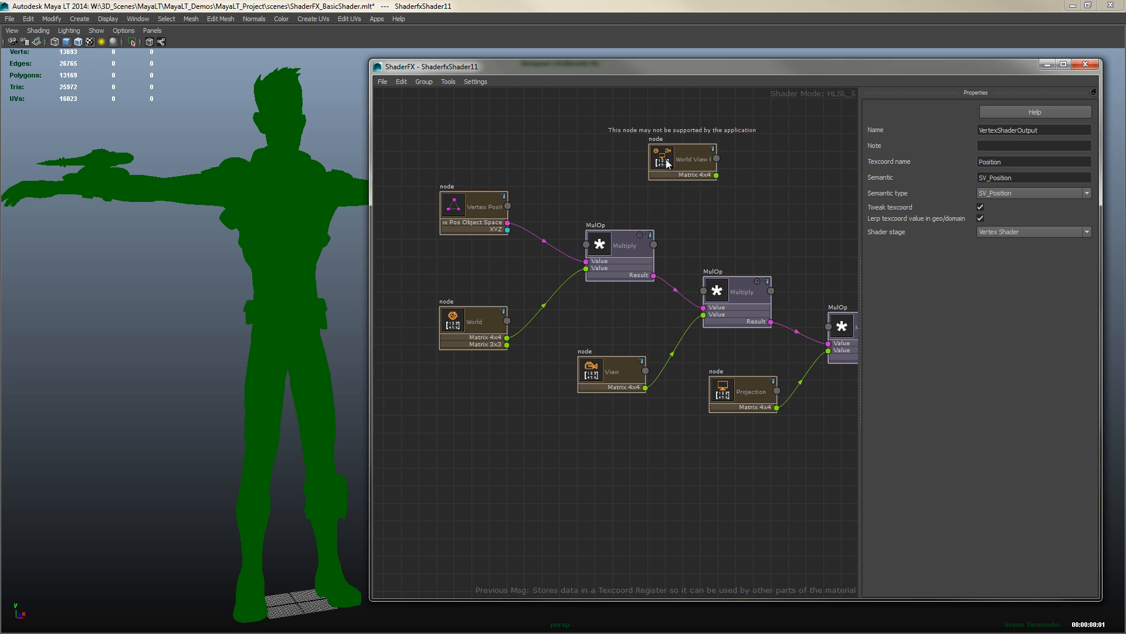
pyautogui.moveTo(667, 164)
pyautogui.mouseDown()
pyautogui.moveTo(682, 162)
pyautogui.moveTo(676, 154)
pyautogui.mouseUp()
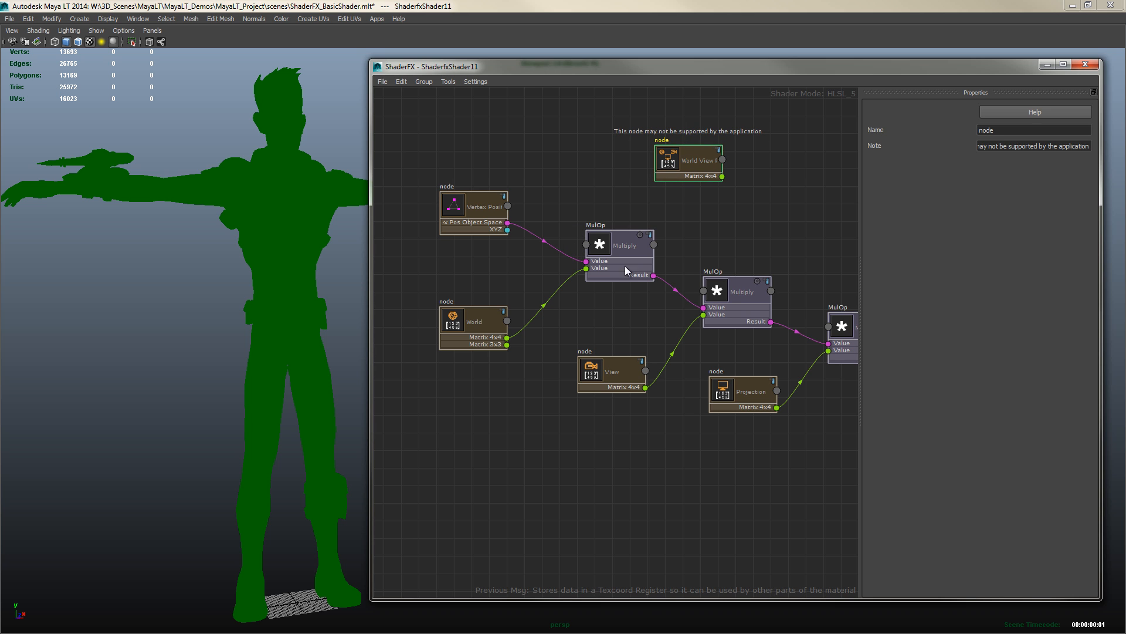
pyautogui.moveTo(681, 163); pyautogui.dragTo(450, 395)
pyautogui.moveTo(466, 221); pyautogui.dragTo(462, 176)
pyautogui.moveTo(458, 404); pyautogui.dragTo(585, 269)
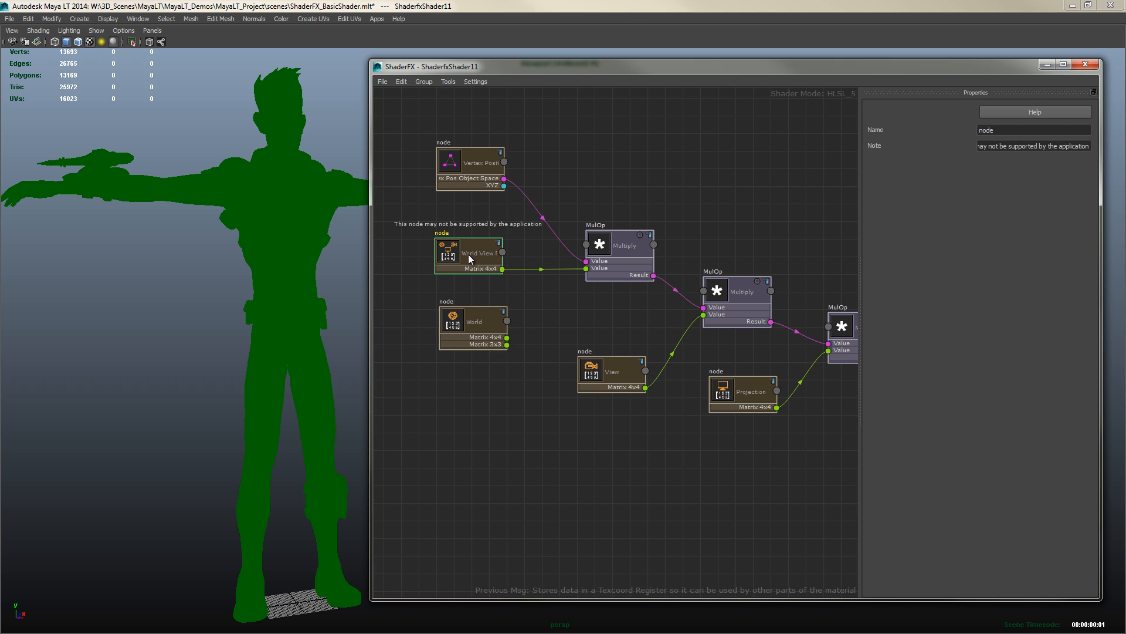
pyautogui.moveTo(468, 255); pyautogui.dragTo(463, 260)
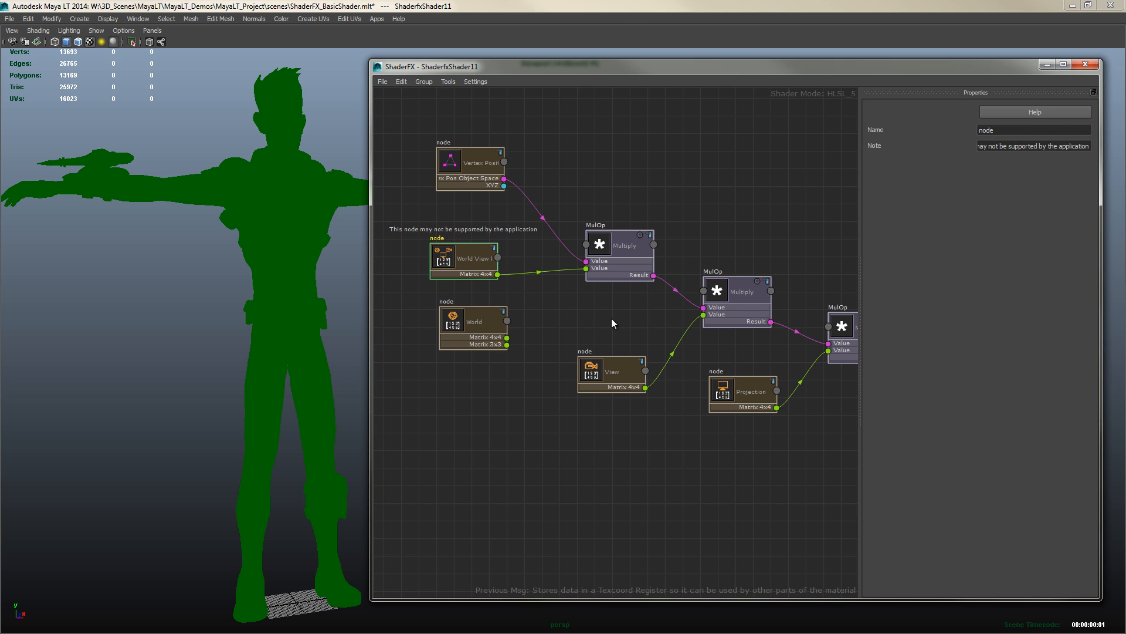
pyautogui.press('Delete')
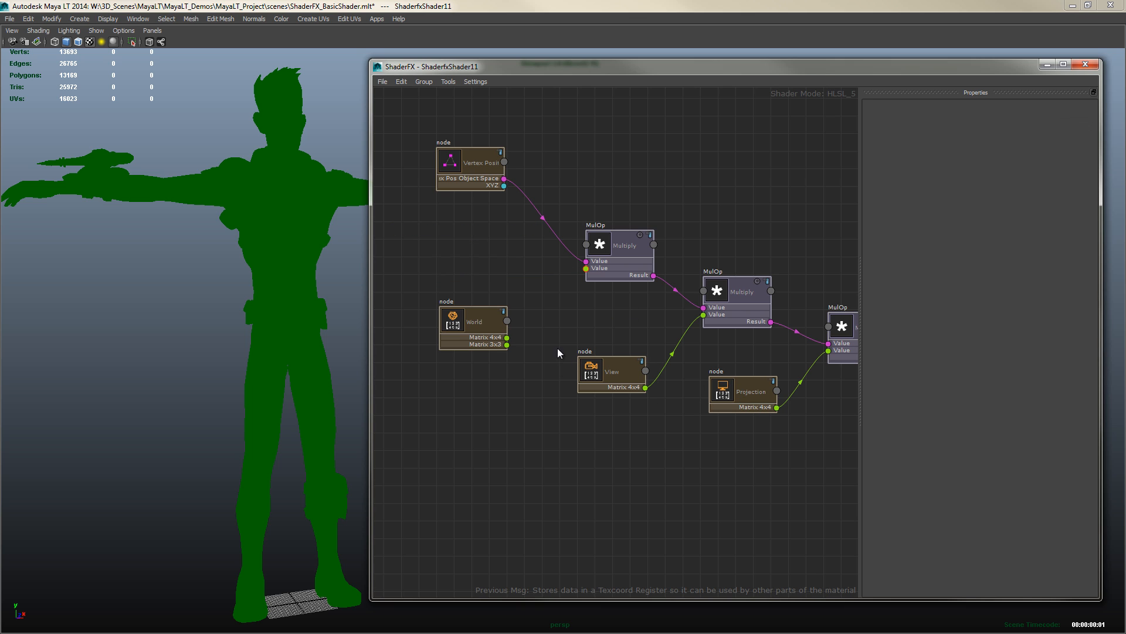
pyautogui.moveTo(507, 338); pyautogui.dragTo(586, 268)
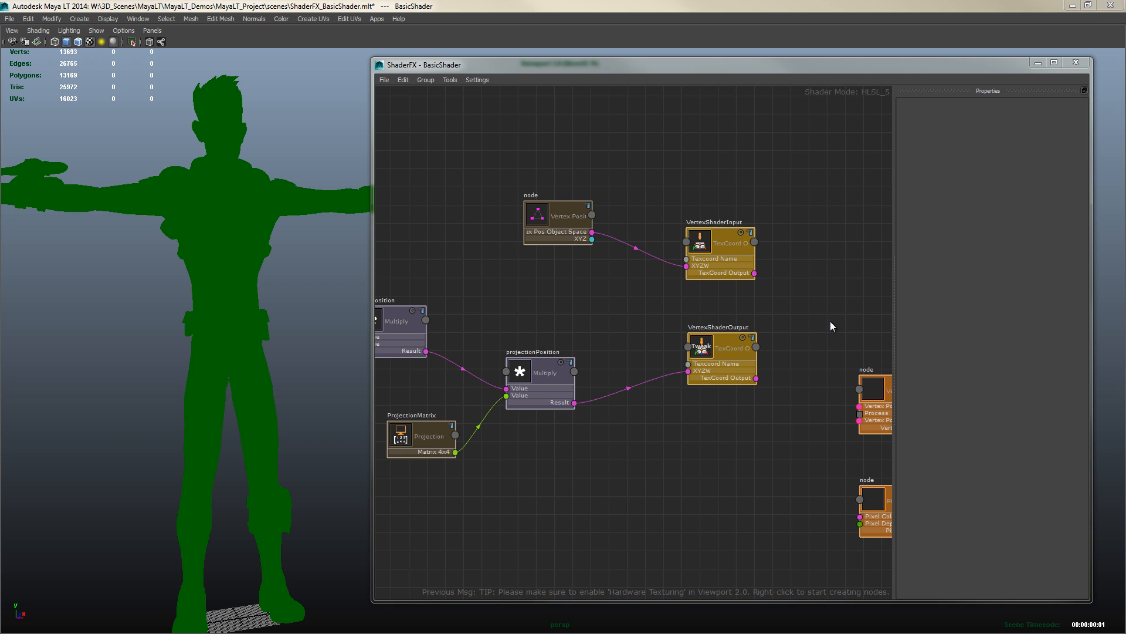
# Clear VertexShaderInput's Semantic field and set its semantic type to SV_Position
pyautogui.click(708, 249)
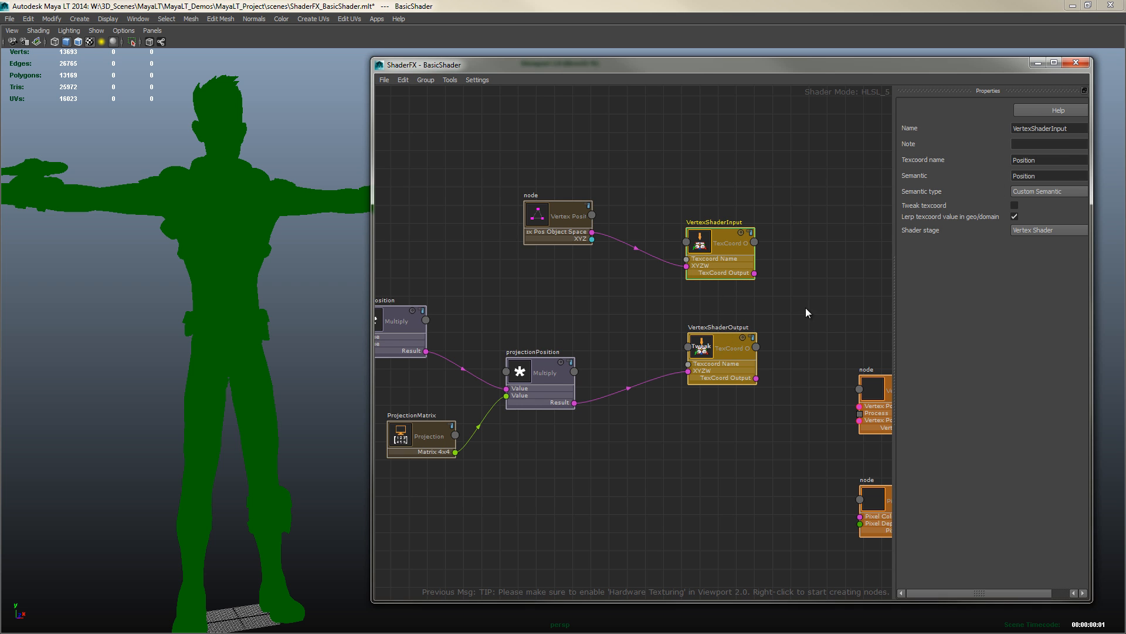
pyautogui.click(702, 355)
pyautogui.click(1015, 205)
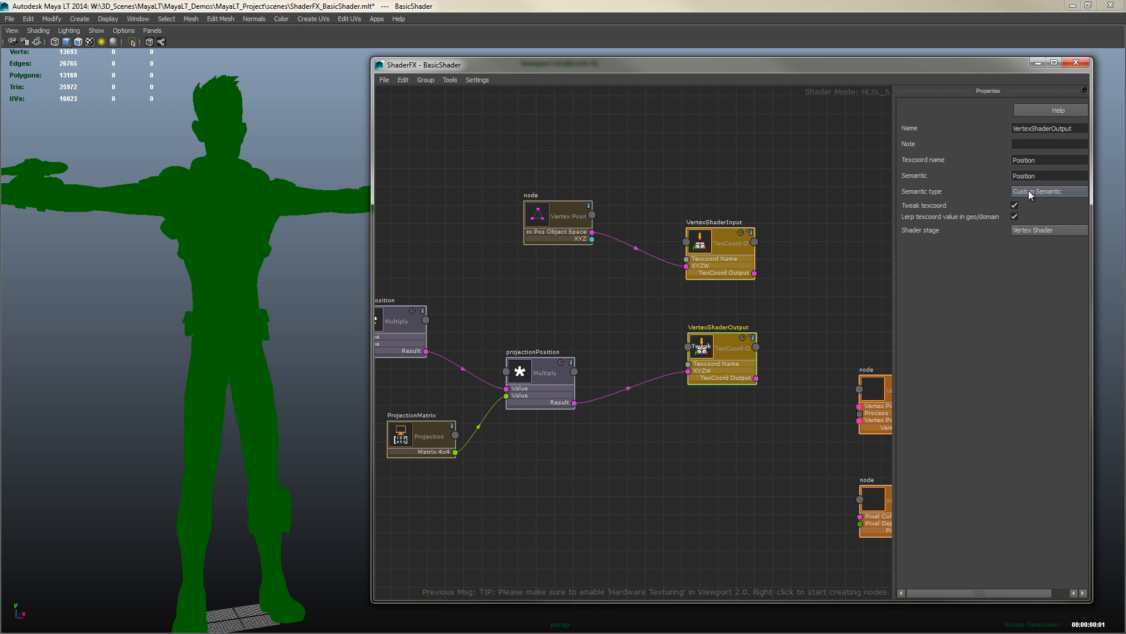
pyautogui.click(713, 247)
pyautogui.moveTo(1045, 177); pyautogui.dragTo(1001, 177)
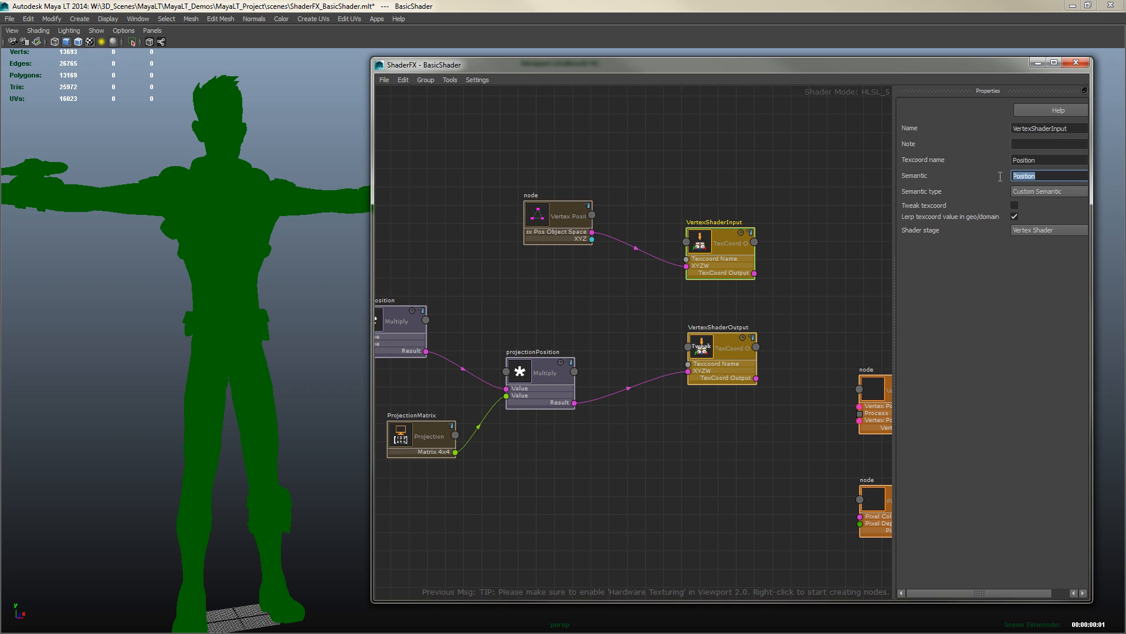
pyautogui.press('BackSpace')
pyautogui.click(1029, 194)
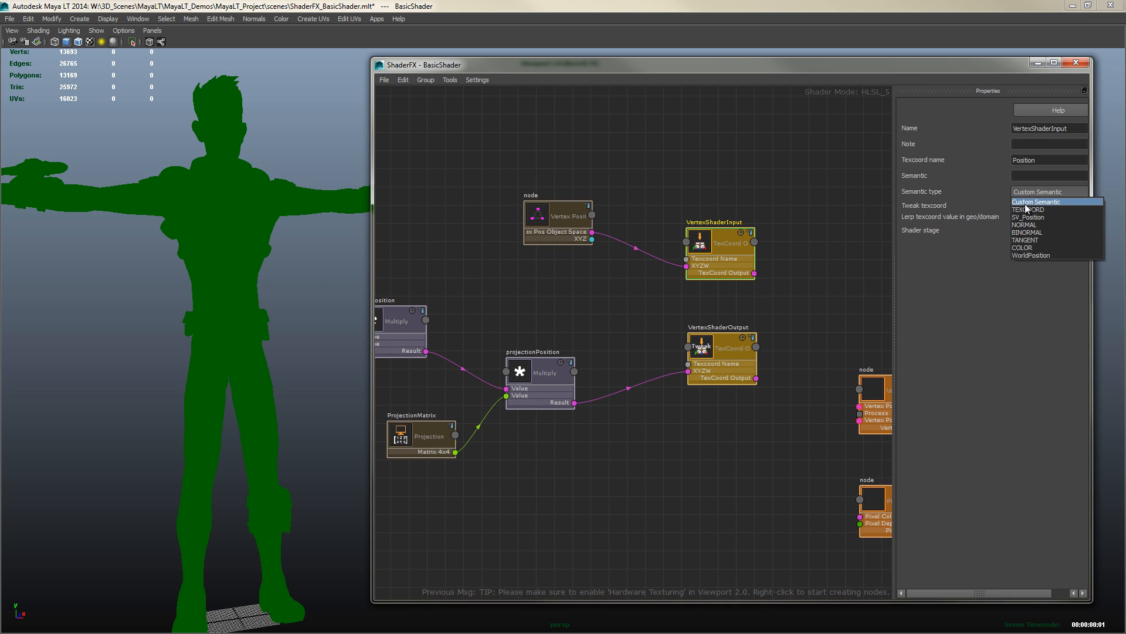
pyautogui.click(1026, 217)
# Clear VertexShaderOutput's Semantic field, set its semantic type to SV_Position, and check both nodes' properties
pyautogui.click(717, 347)
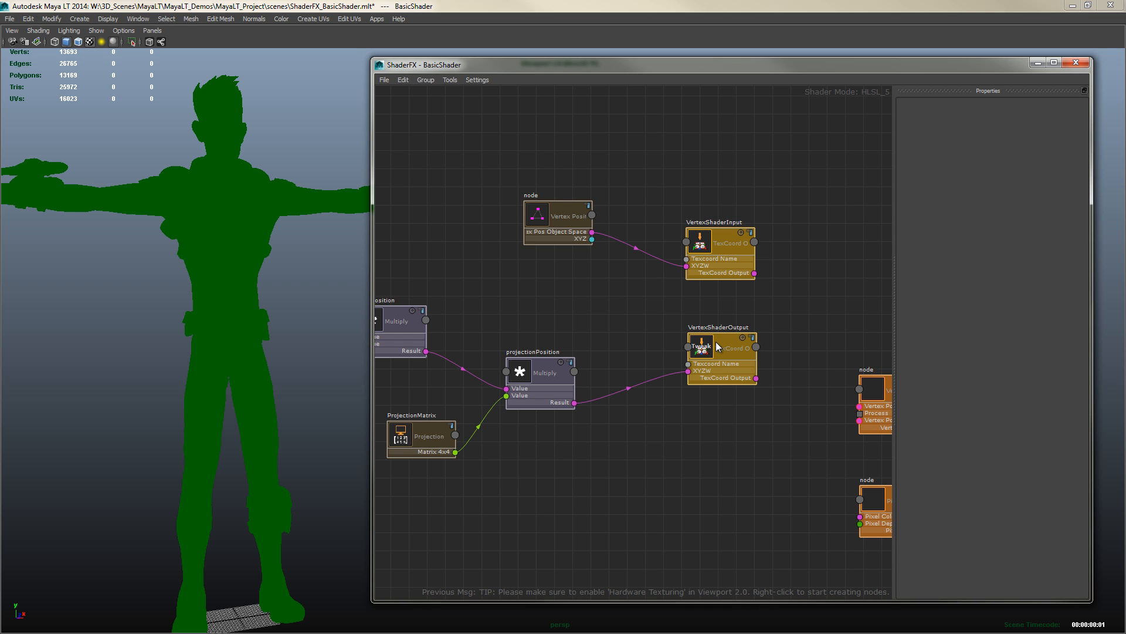
pyautogui.moveTo(1050, 176); pyautogui.dragTo(969, 178)
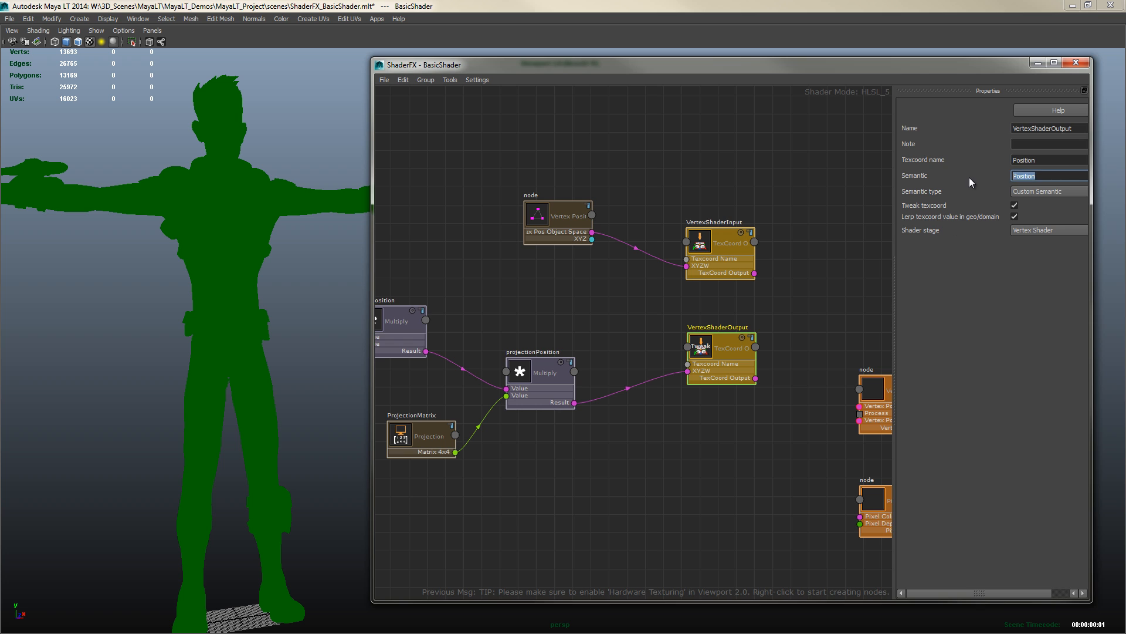
pyautogui.click(1033, 192)
pyautogui.click(1033, 217)
pyautogui.click(793, 285)
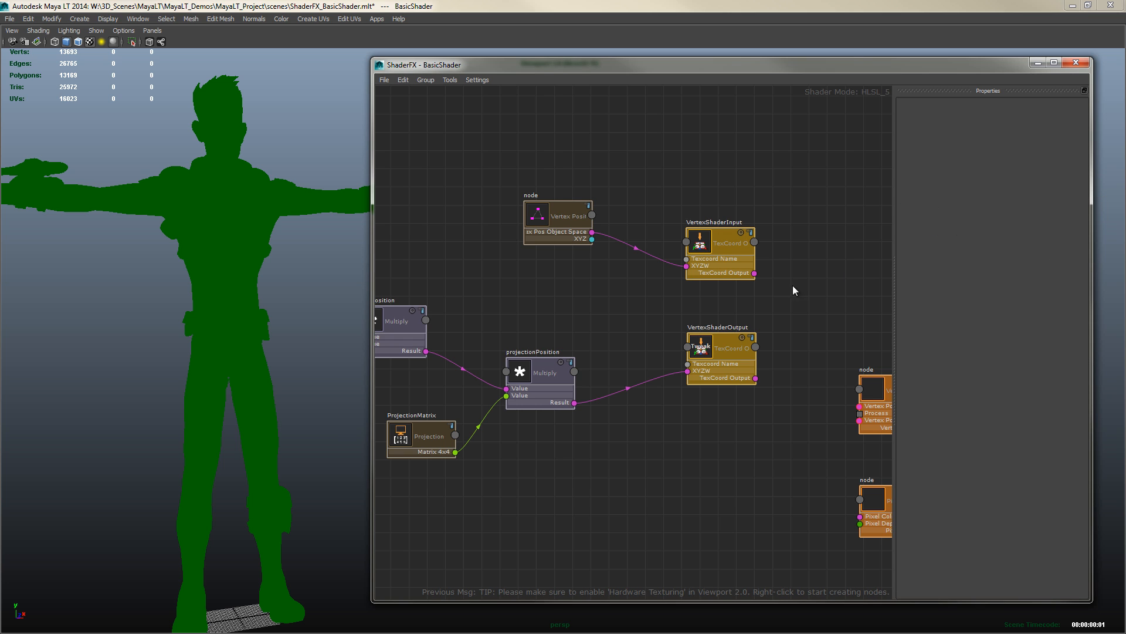
pyautogui.click(735, 269)
pyautogui.click(725, 340)
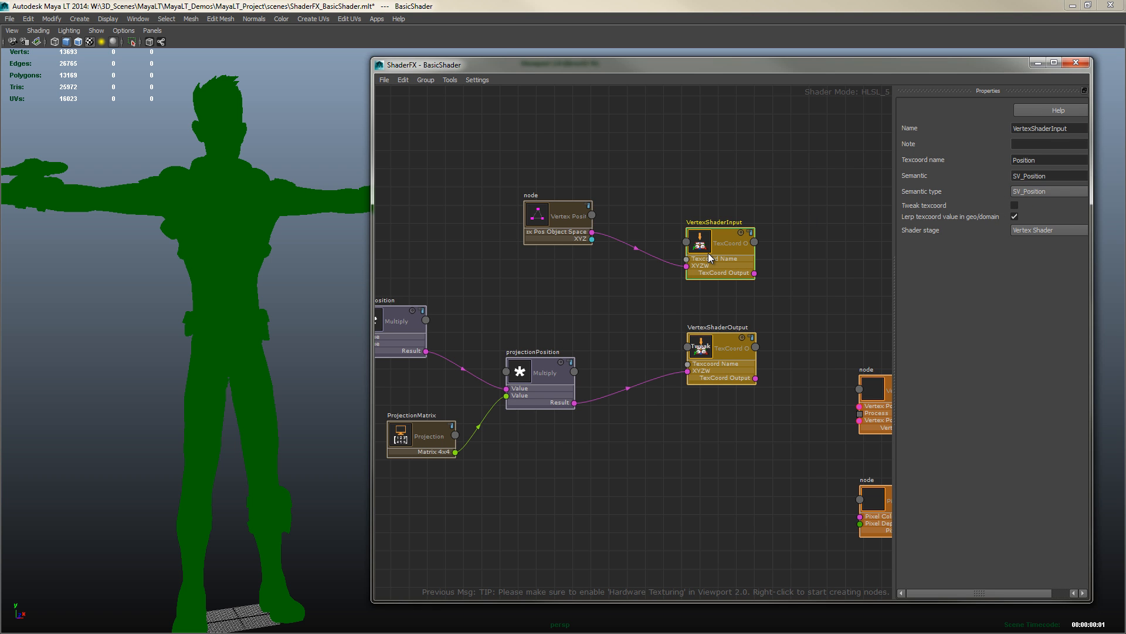
# Wire VertexShaderInput and VertexShaderOutput into the Vertex Shader node's position input and output, and link it to Pass1's Vertex Shader
pyautogui.click(762, 471)
pyautogui.moveTo(781, 463); pyautogui.dragTo(592, 457, button='middle')
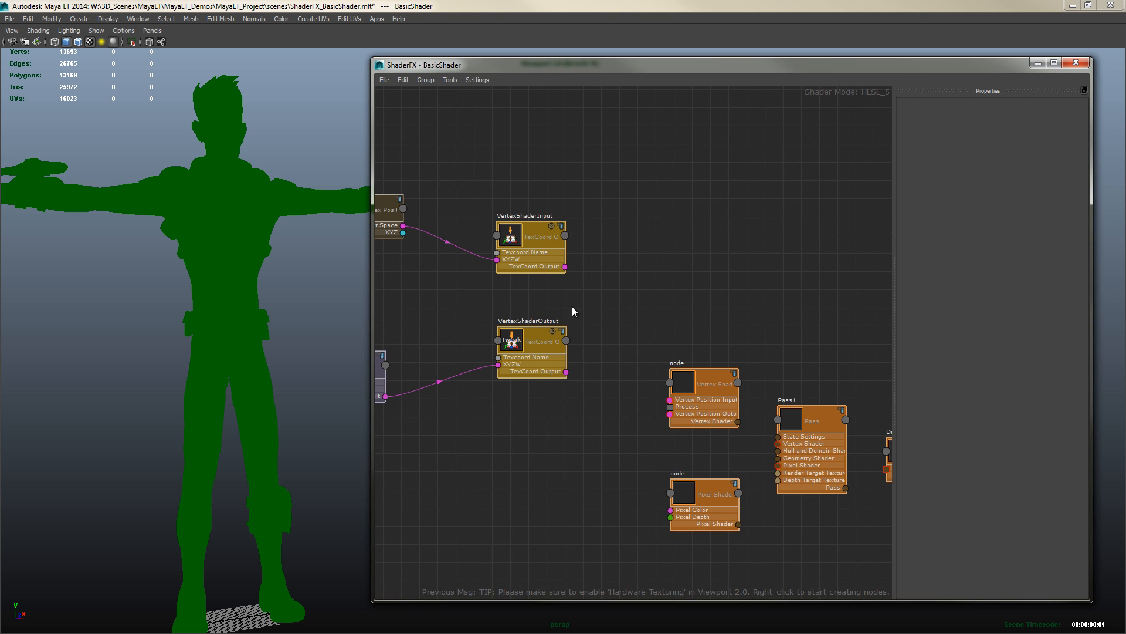
pyautogui.moveTo(565, 267); pyautogui.dragTo(670, 400)
pyautogui.moveTo(565, 369); pyautogui.dragTo(670, 413)
pyautogui.keyDown('alt'); pyautogui.moveTo(737, 436); pyautogui.dragTo(687, 415, button='middle'); pyautogui.keyUp('alt')
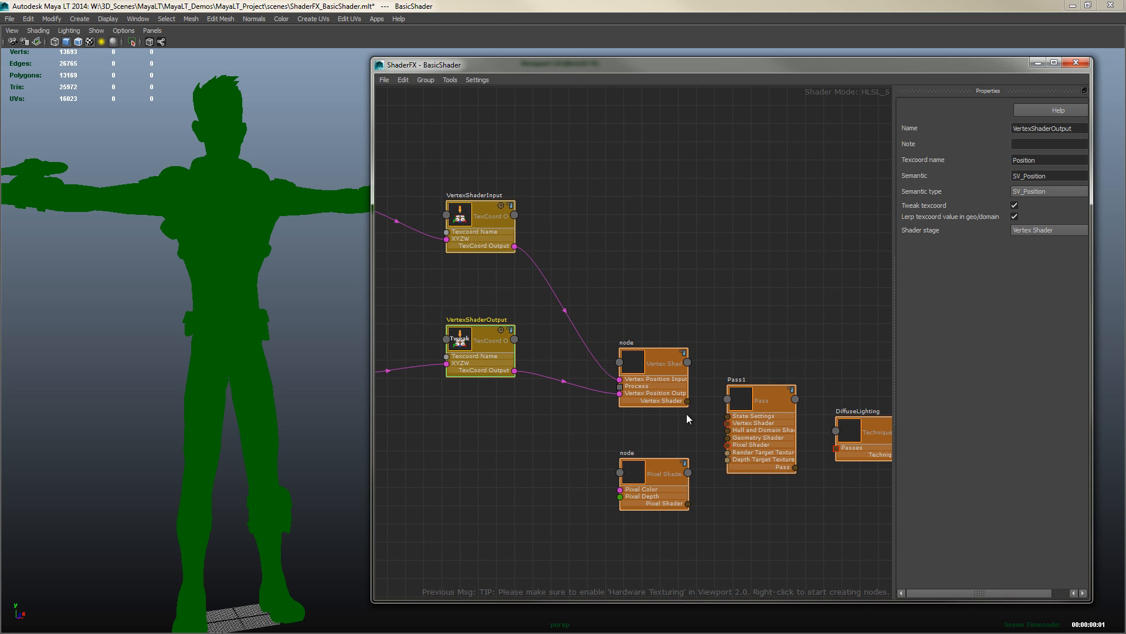
pyautogui.moveTo(684, 399); pyautogui.dragTo(730, 431)
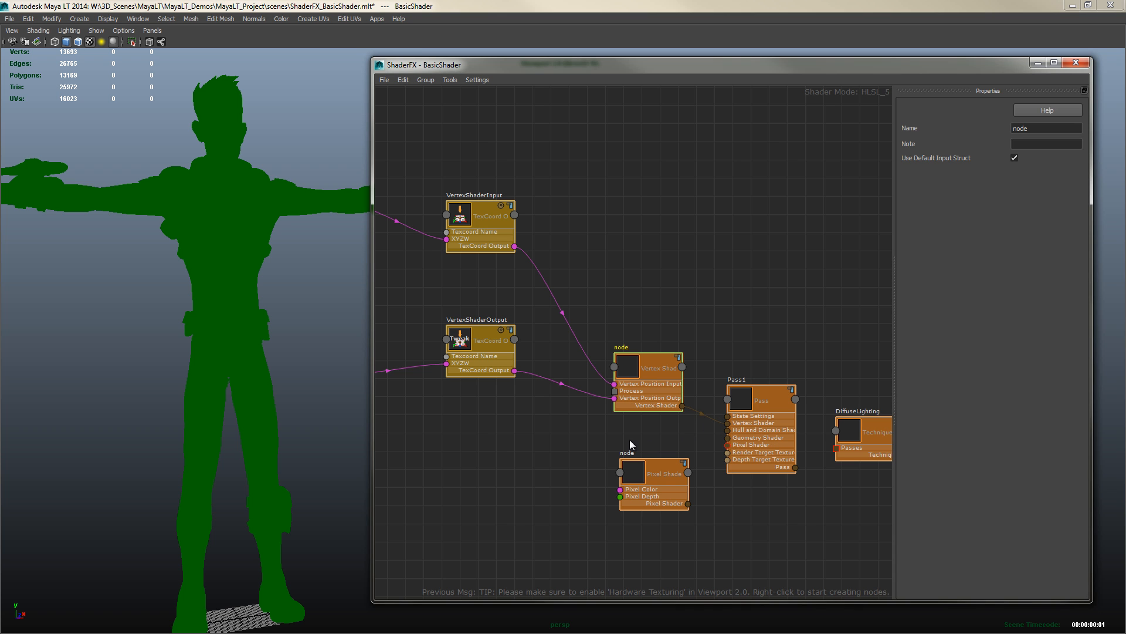
pyautogui.keyDown('alt'); pyautogui.moveTo(630, 444); pyautogui.dragTo(636, 382, button='middle'); pyautogui.keyUp('alt')
pyautogui.keyDown('alt'); pyautogui.moveTo(589, 456); pyautogui.dragTo(628, 444, button='middle'); pyautogui.keyUp('alt')
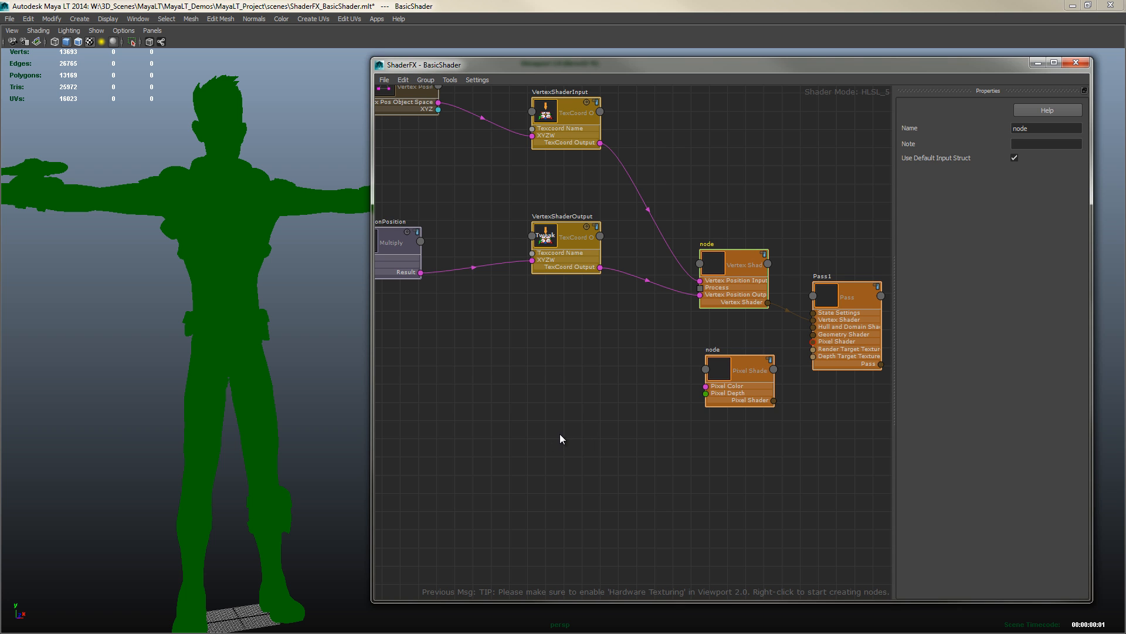
pyautogui.moveTo(515, 441); pyautogui.dragTo(560, 432, button='middle')
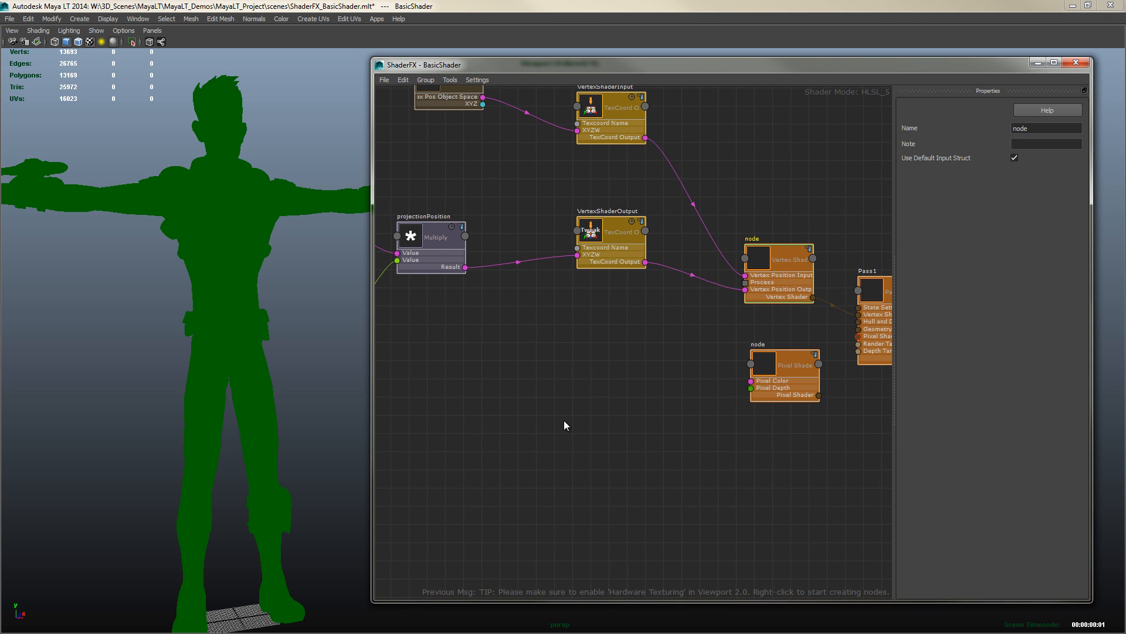
# Add a Color value node below the vertex nodes and name it AmbientColor
pyautogui.rightClick(519, 347)
pyautogui.moveTo(558, 364)
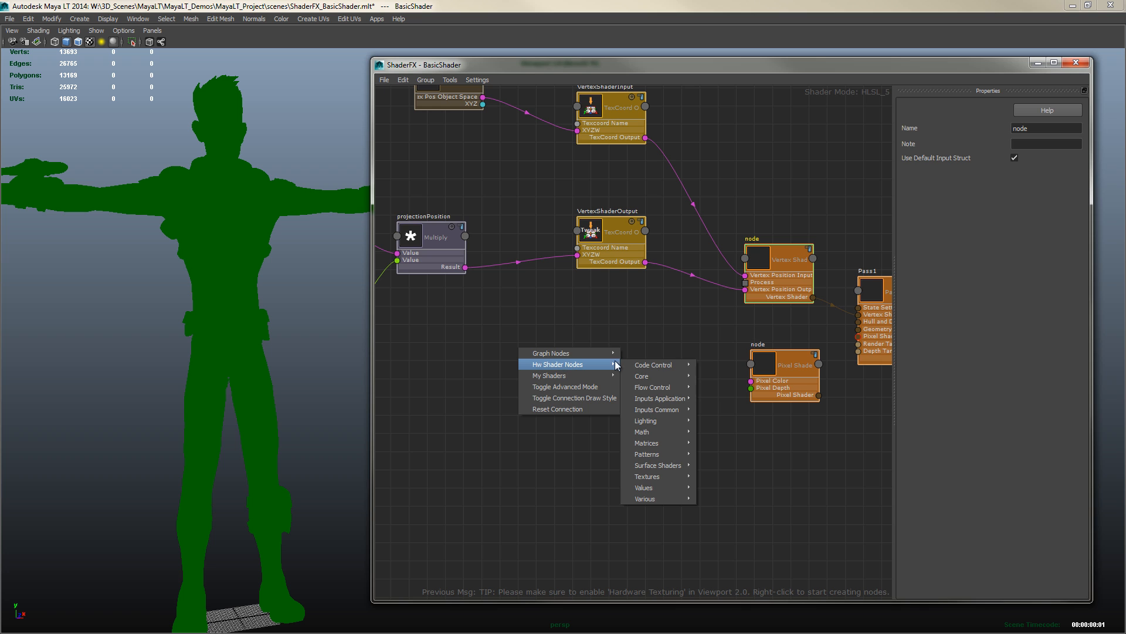
pyautogui.moveTo(670, 486)
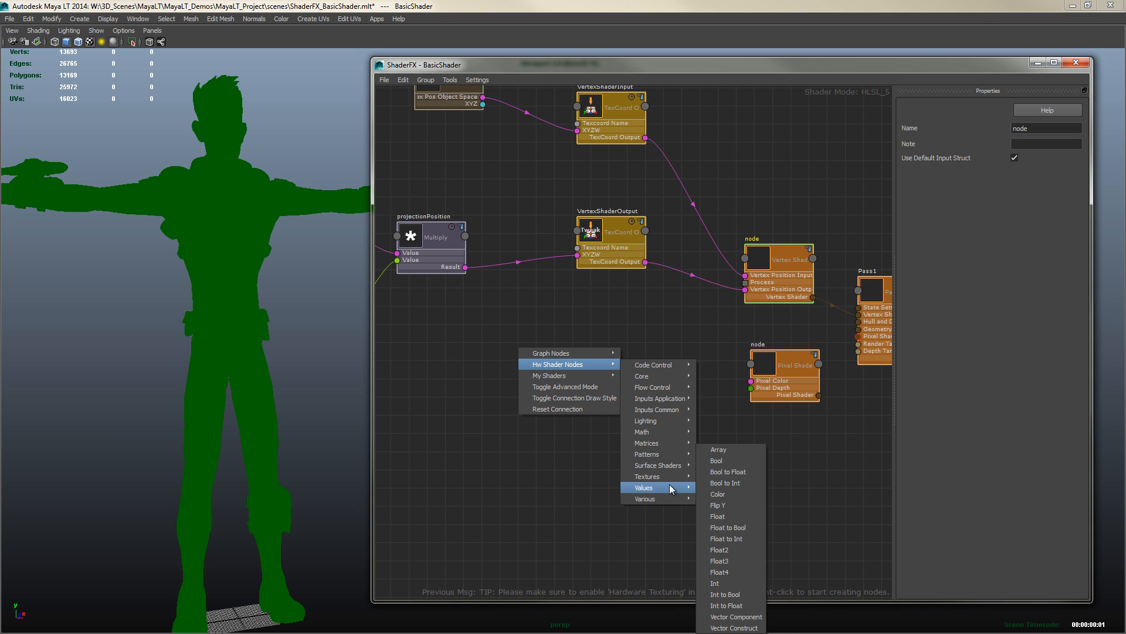
pyautogui.click(718, 496)
pyautogui.click(520, 359)
pyautogui.moveTo(519, 359); pyautogui.dragTo(489, 357)
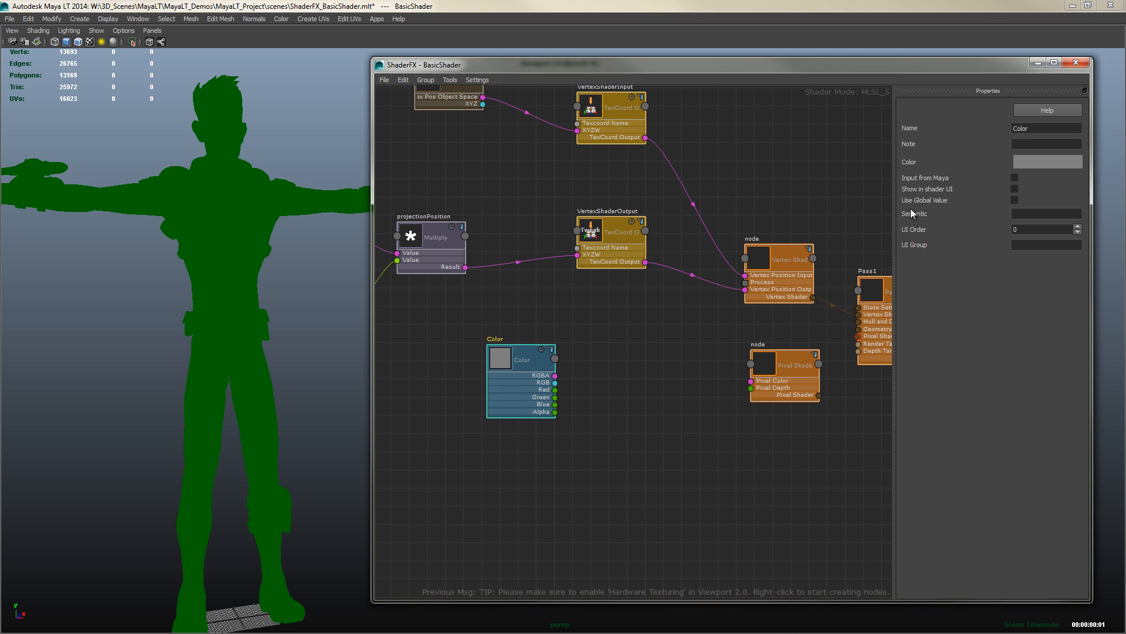
pyautogui.doubleClick(1021, 128)
pyautogui.write('AmbientColor')
# Add a Float value node below the AmbientColor node
pyautogui.rightClick(510, 445)
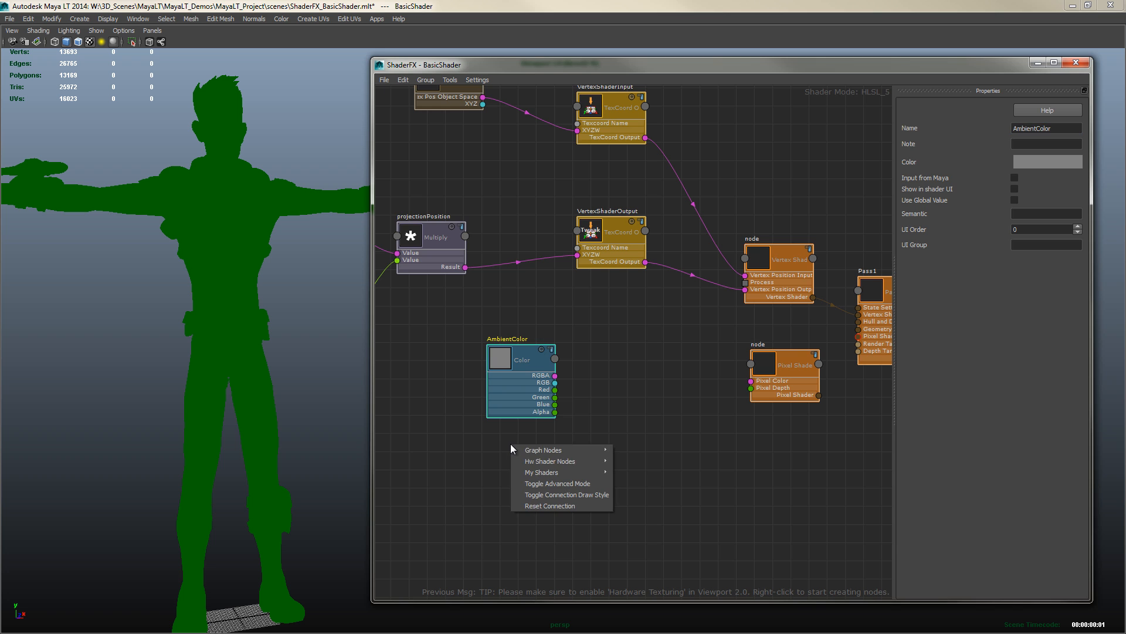
pyautogui.moveTo(568, 463)
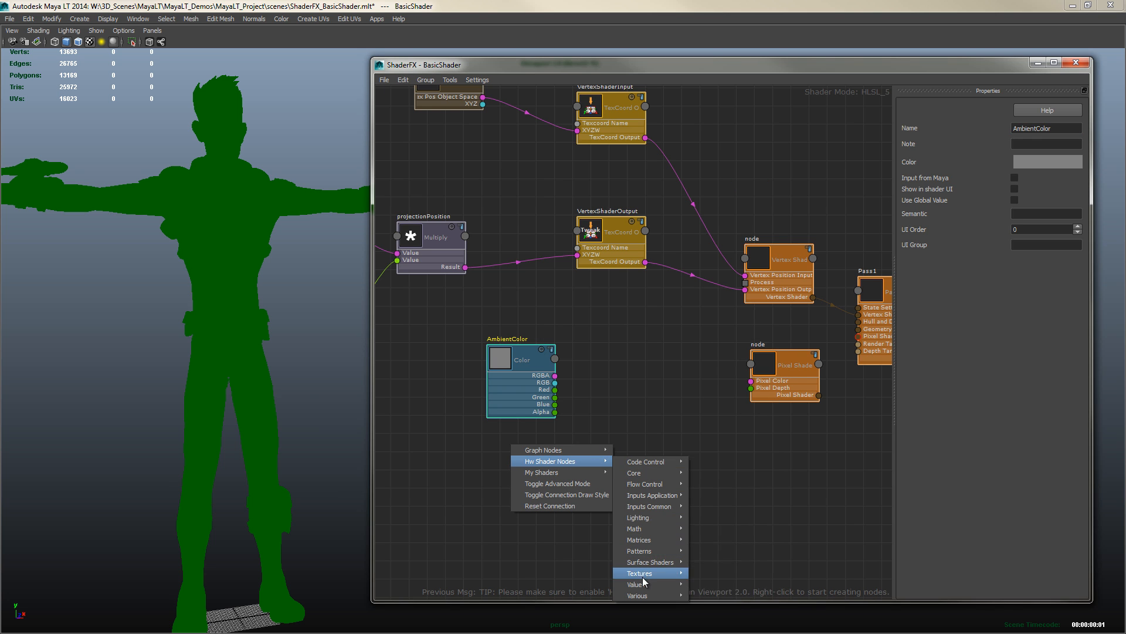
pyautogui.moveTo(652, 587)
pyautogui.click(710, 517)
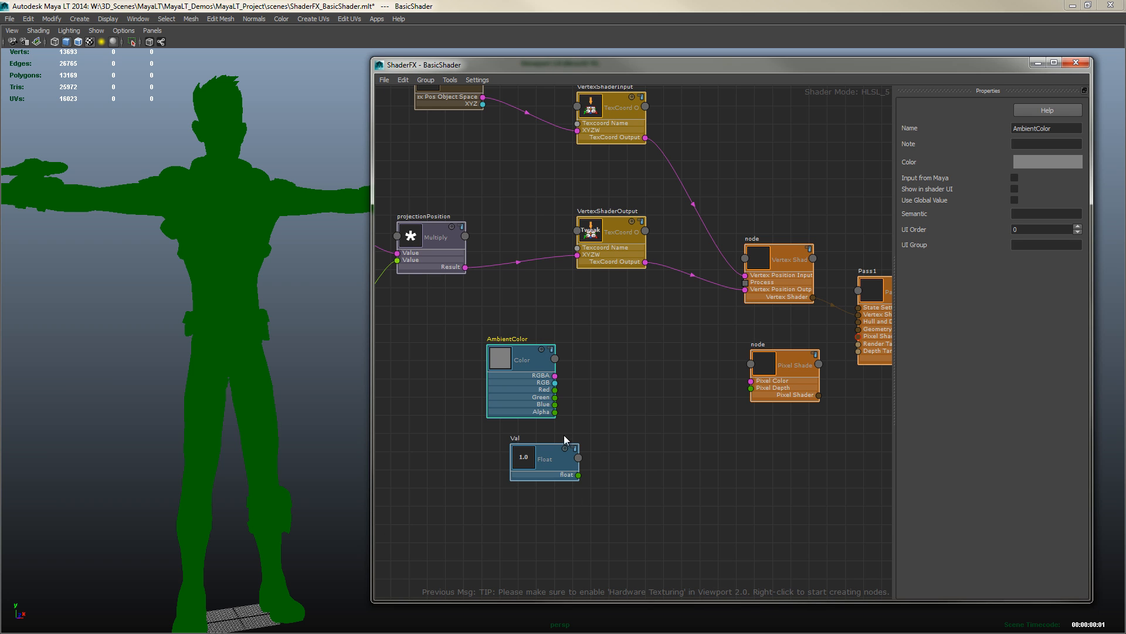
pyautogui.moveTo(503, 463); pyautogui.dragTo(512, 464)
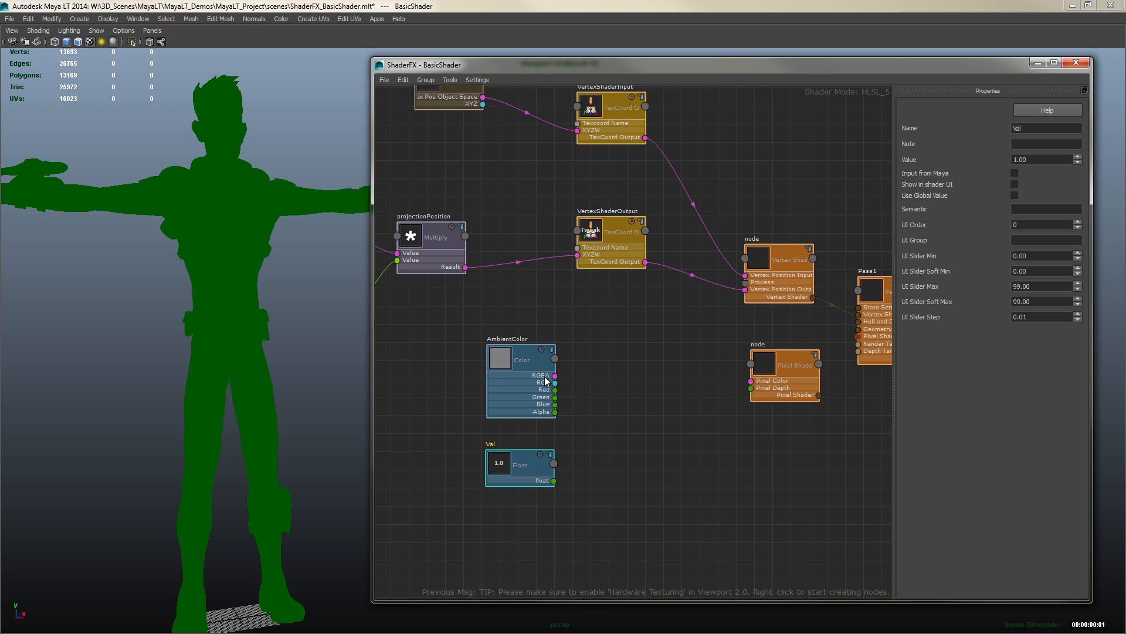
# Add a Multiply math node and wire AmbientColor and the Float node into its two Value inputs
pyautogui.click(502, 361)
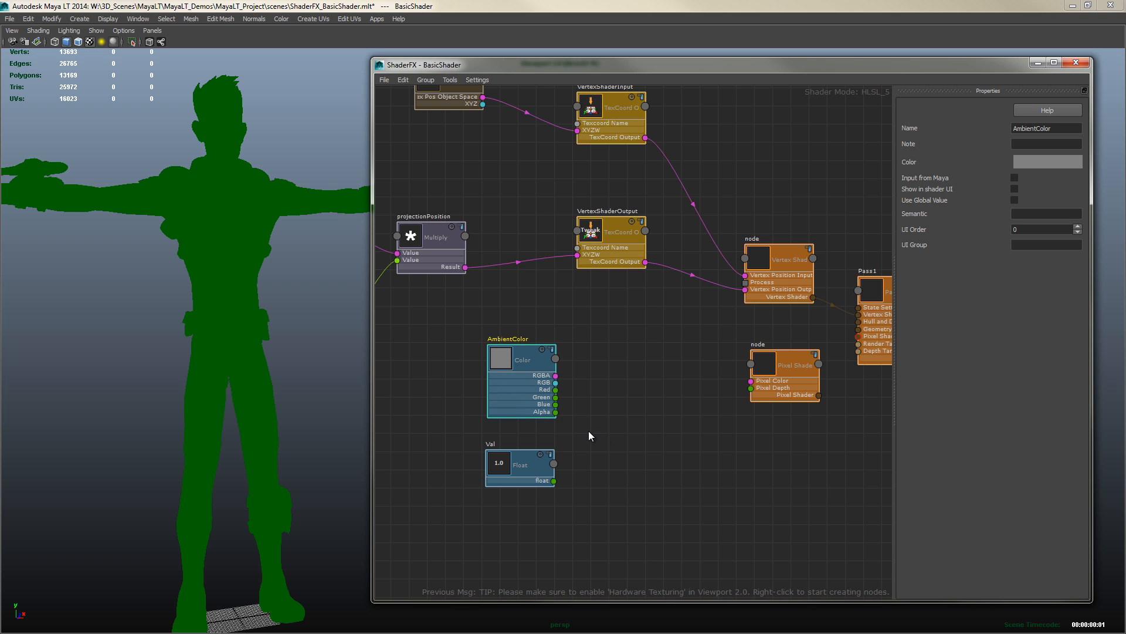
pyautogui.rightClick(597, 415)
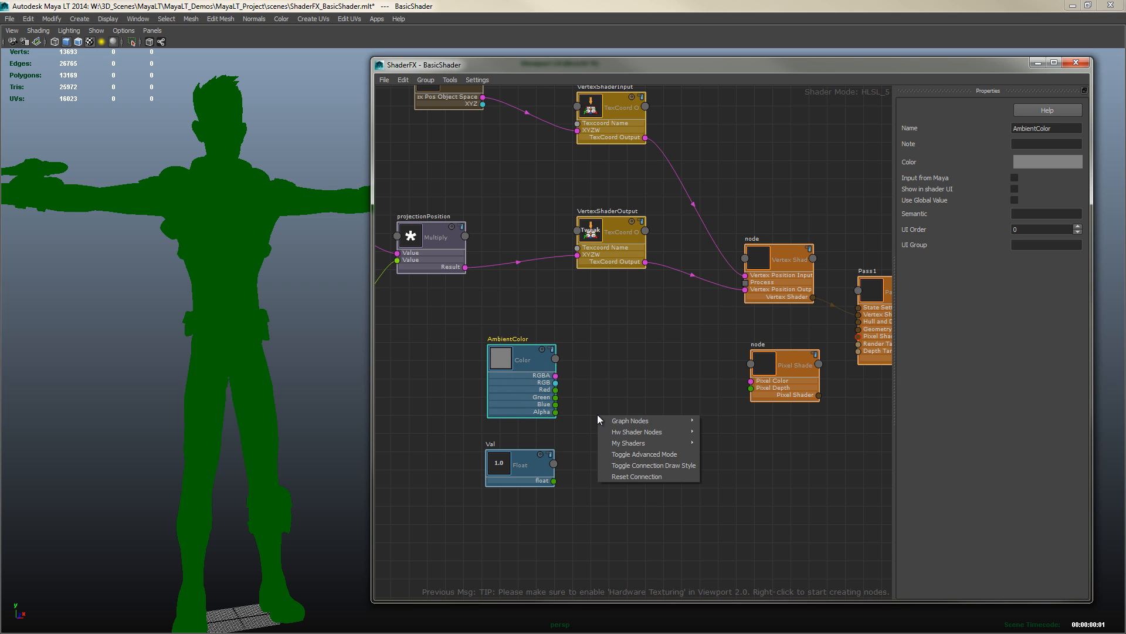
pyautogui.click(596, 370)
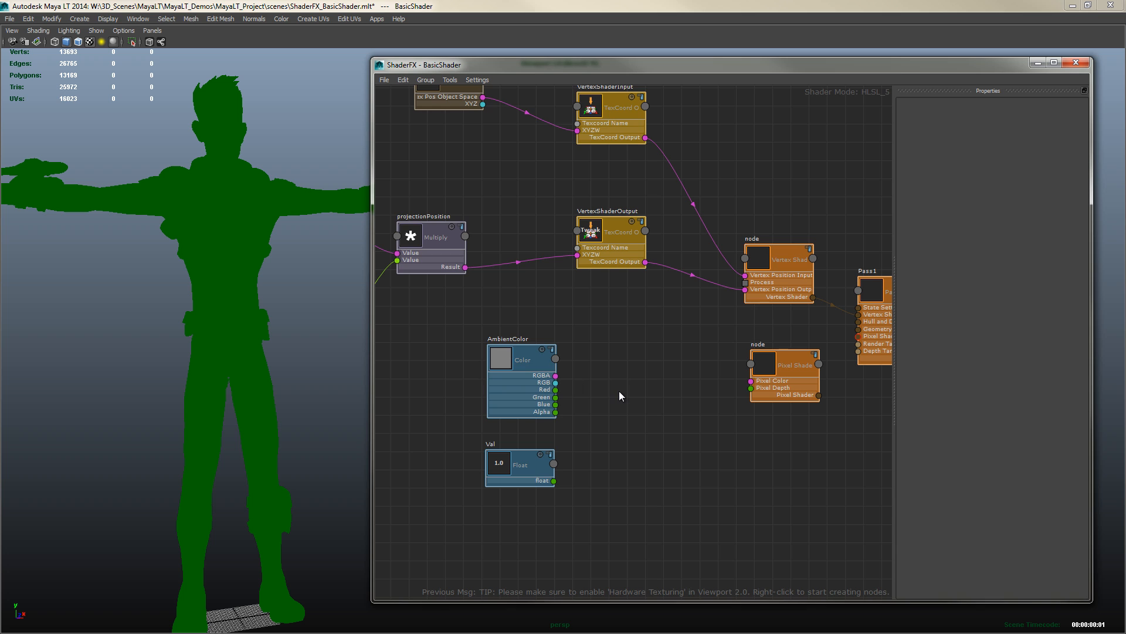
pyautogui.moveTo(514, 358); pyautogui.dragTo(510, 361)
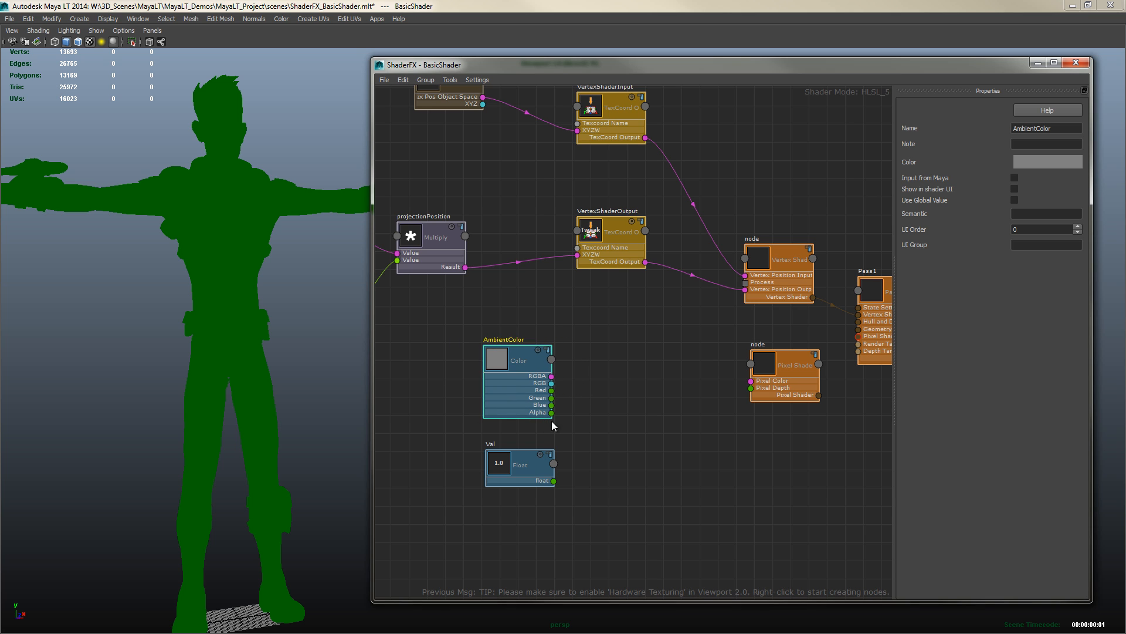
pyautogui.rightClick(593, 397)
pyautogui.moveTo(637, 413)
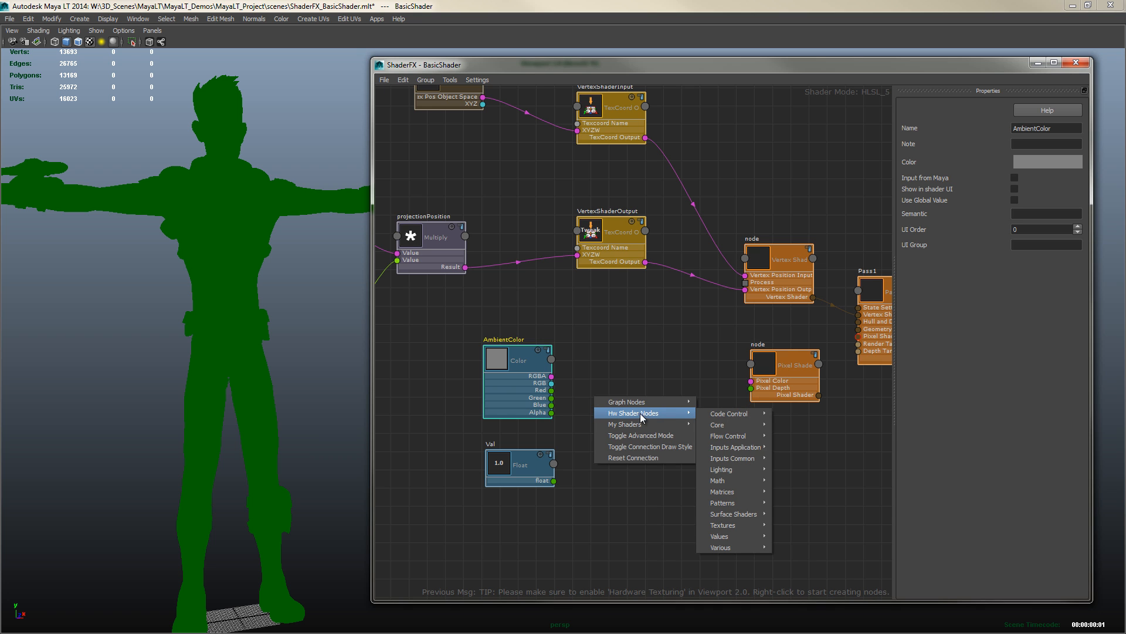
pyautogui.moveTo(737, 440)
pyautogui.moveTo(730, 478)
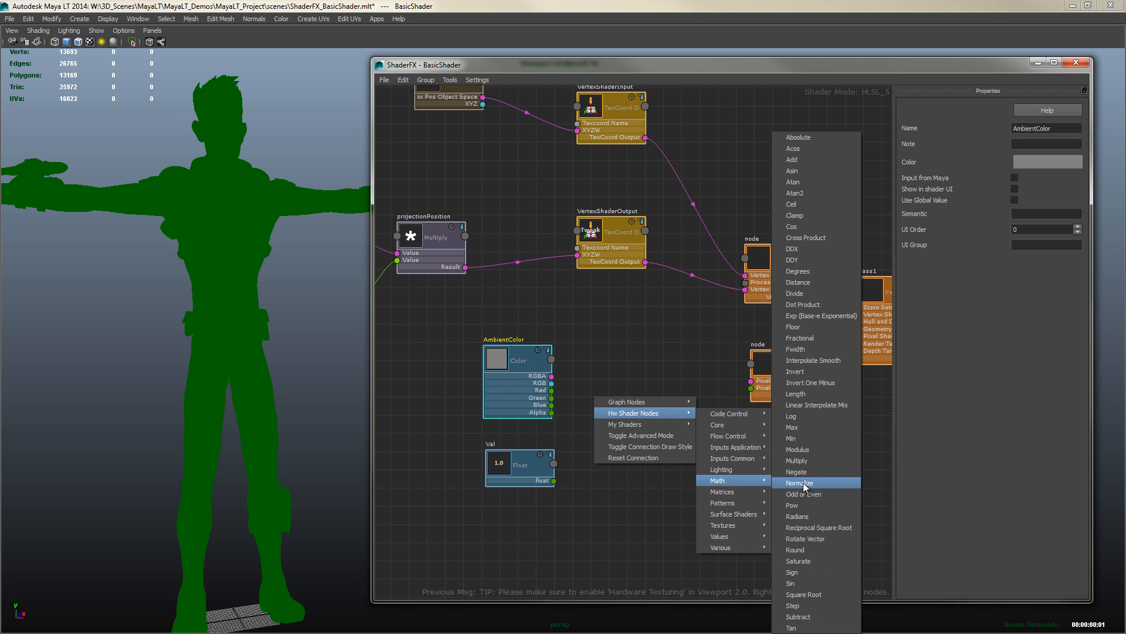
pyautogui.click(799, 462)
pyautogui.moveTo(552, 376); pyautogui.dragTo(593, 434)
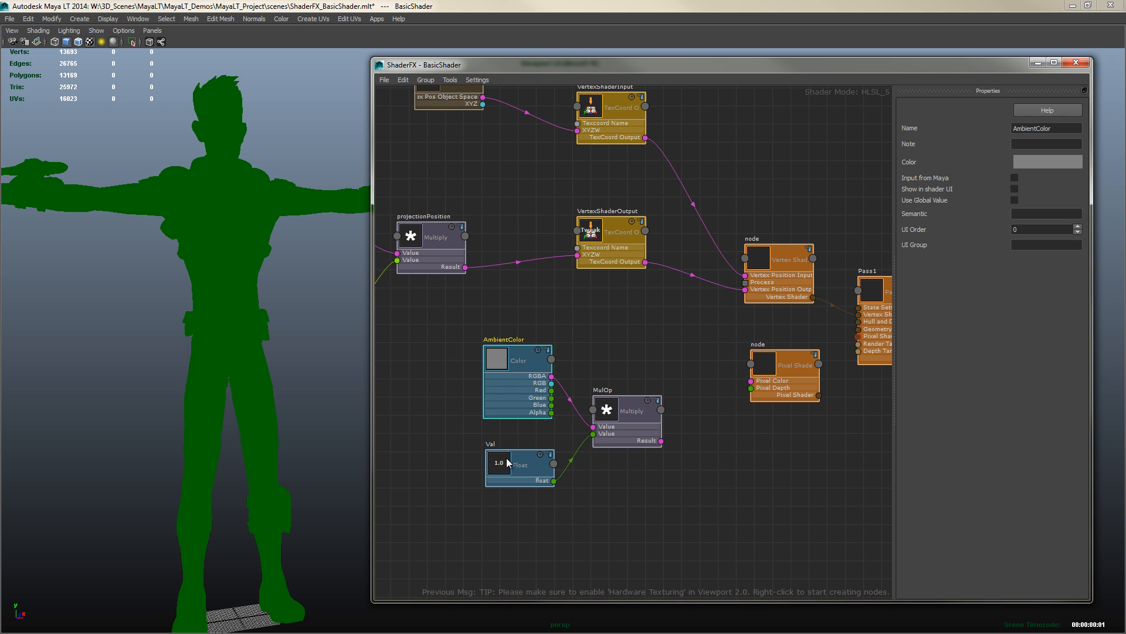
# Rename the Float node to AmbientIntensity
pyautogui.click(508, 462)
pyautogui.moveTo(1041, 127); pyautogui.dragTo(990, 132)
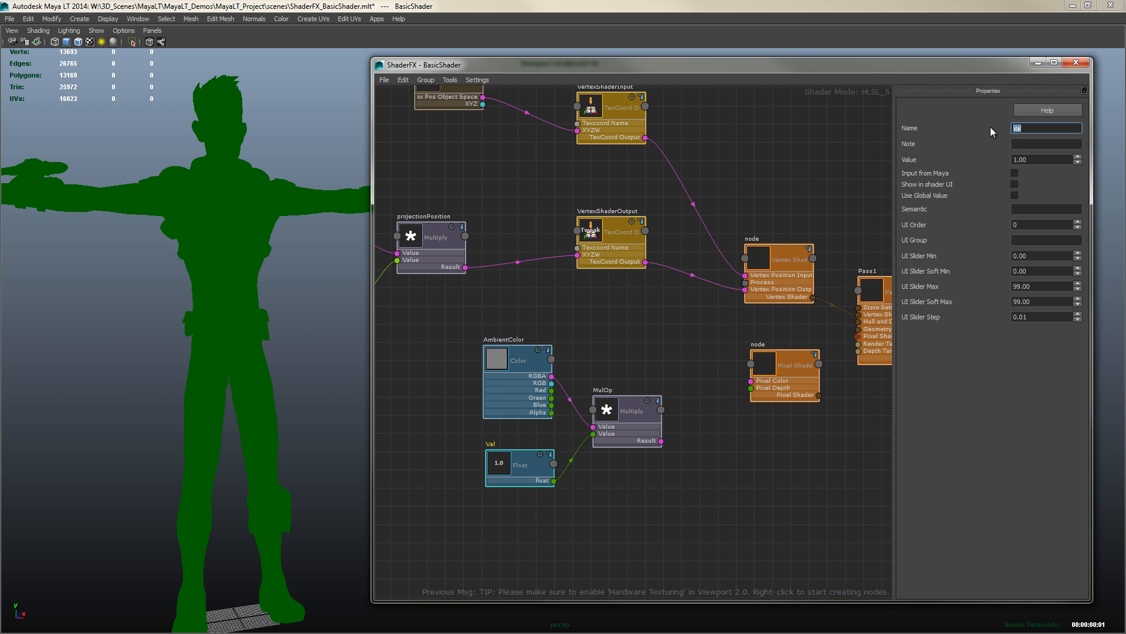
pyautogui.write('AmbientIntensity')
# Rename the Multiply node to AmbientContribution
pyautogui.click(615, 412)
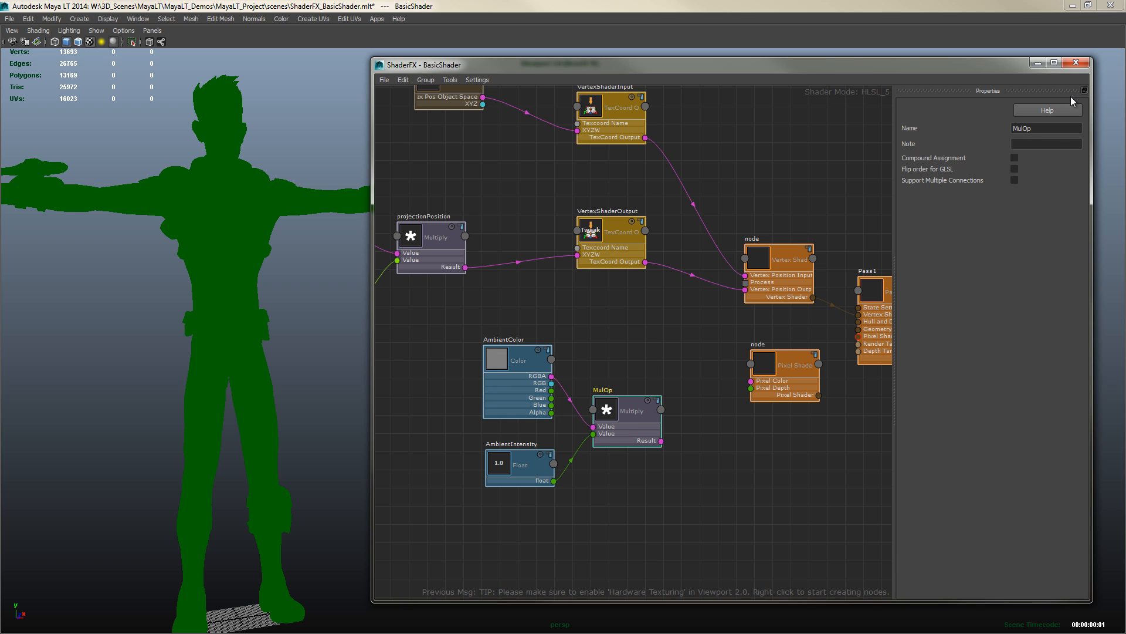
pyautogui.doubleClick(1043, 129)
pyautogui.write('AmbientContribution')
# Connect AmbientContribution's Result to the Pixel Shader node's Pixel Color input
pyautogui.click(685, 336)
pyautogui.moveTo(433, 333); pyautogui.dragTo(657, 536)
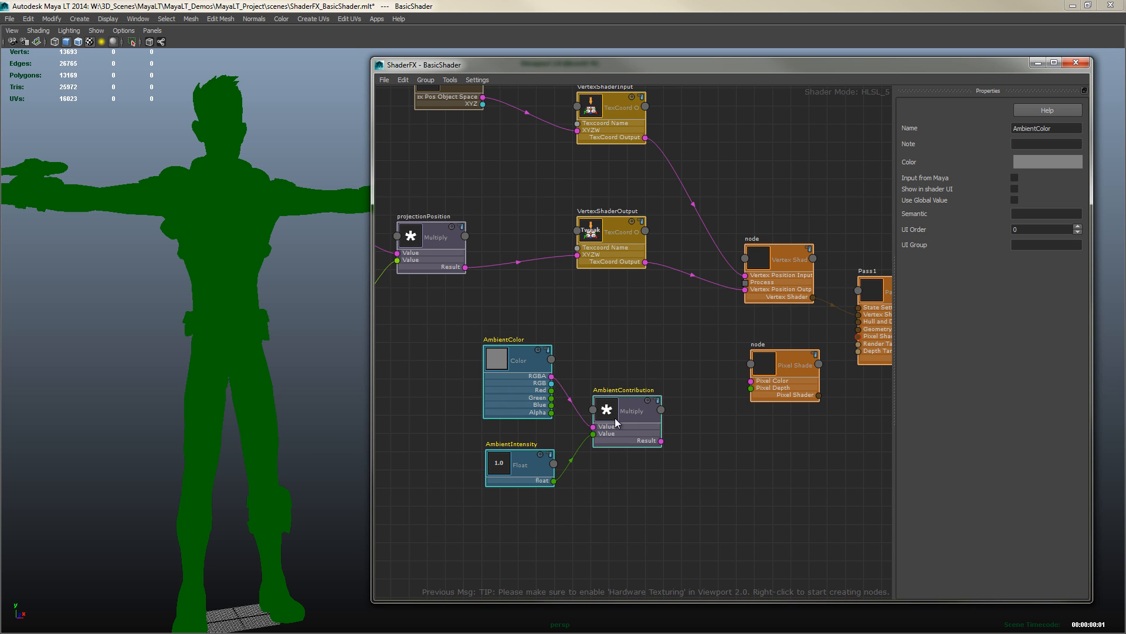
pyautogui.moveTo(615, 417); pyautogui.dragTo(751, 382)
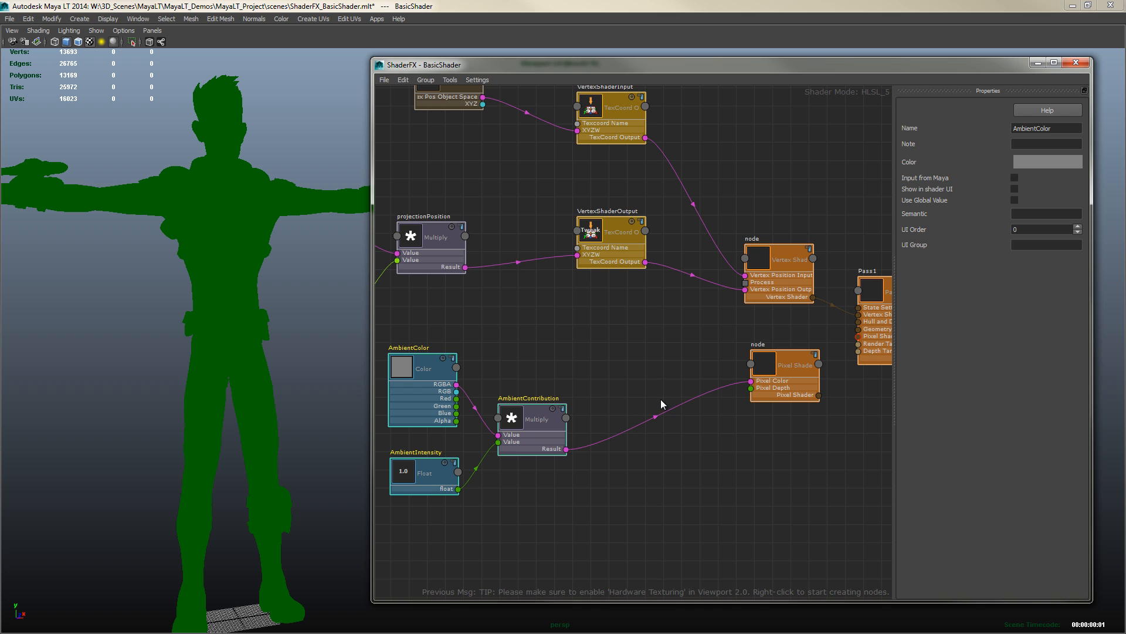
# Connect the Pixel Shader node's output to Pass1's Pixel Shader input and check the chain through to HwShader
pyautogui.moveTo(783, 369); pyautogui.dragTo(858, 340)
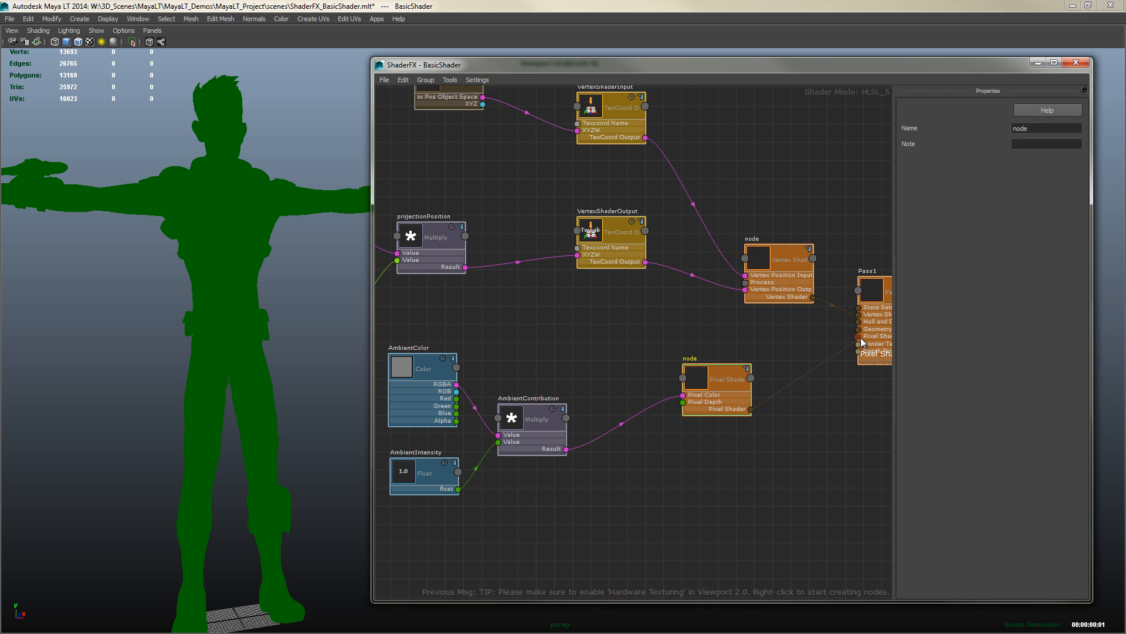
pyautogui.moveTo(822, 417); pyautogui.dragTo(603, 453, button='middle')
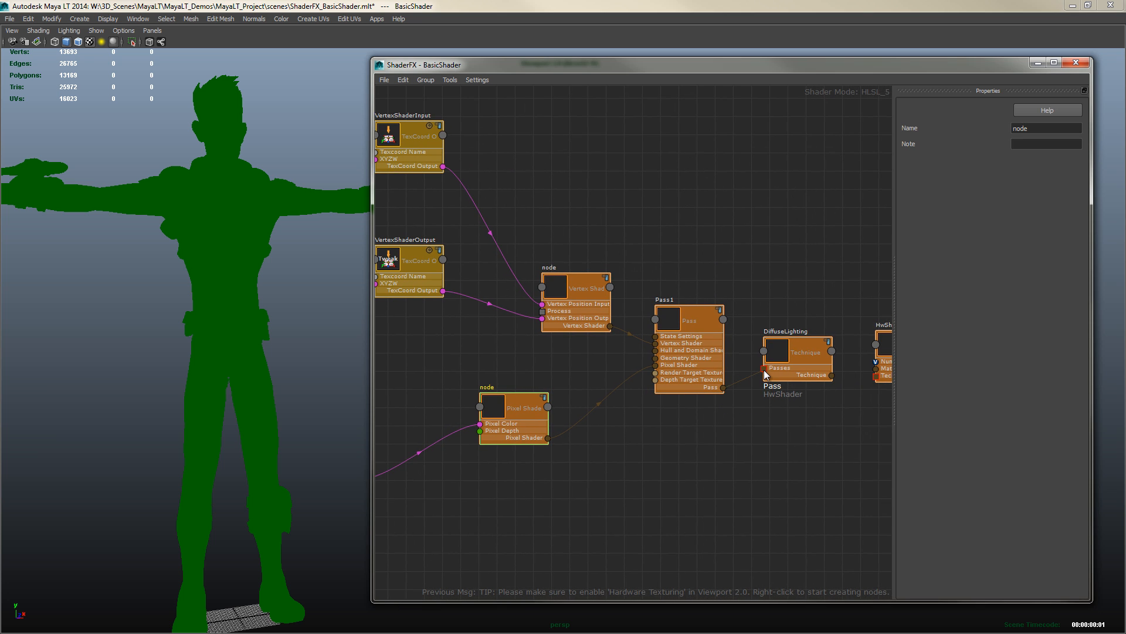
pyautogui.moveTo(779, 467); pyautogui.dragTo(642, 473, button='middle')
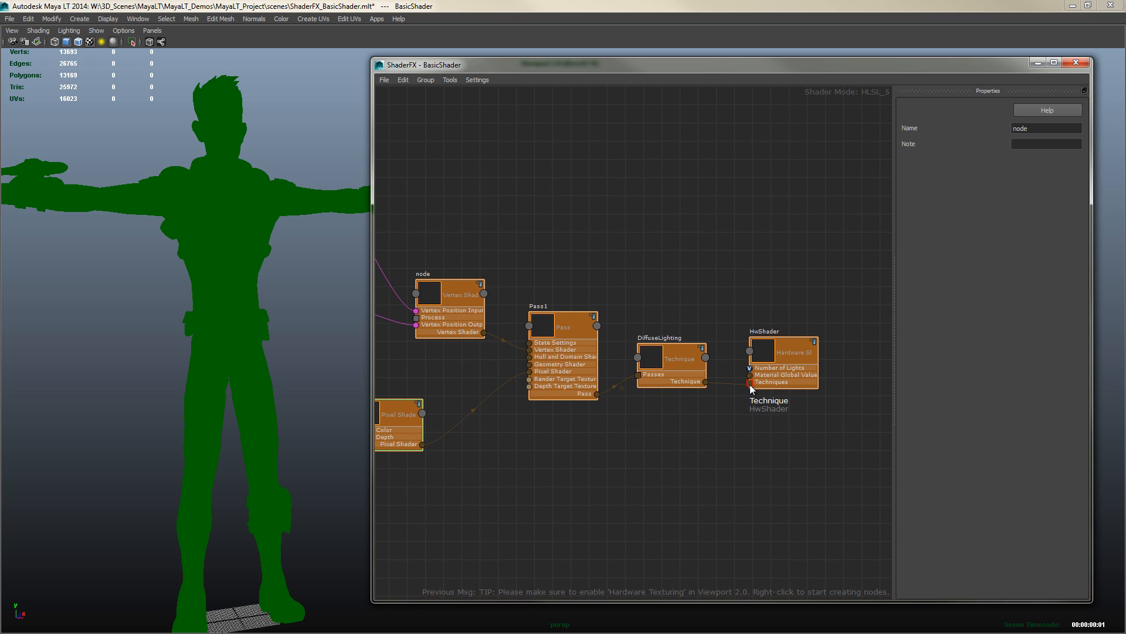
pyautogui.moveTo(751, 388); pyautogui.dragTo(751, 389)
pyautogui.keyDown('alt'); pyautogui.moveTo(254, 305); pyautogui.dragTo(156, 325); pyautogui.keyUp('alt')
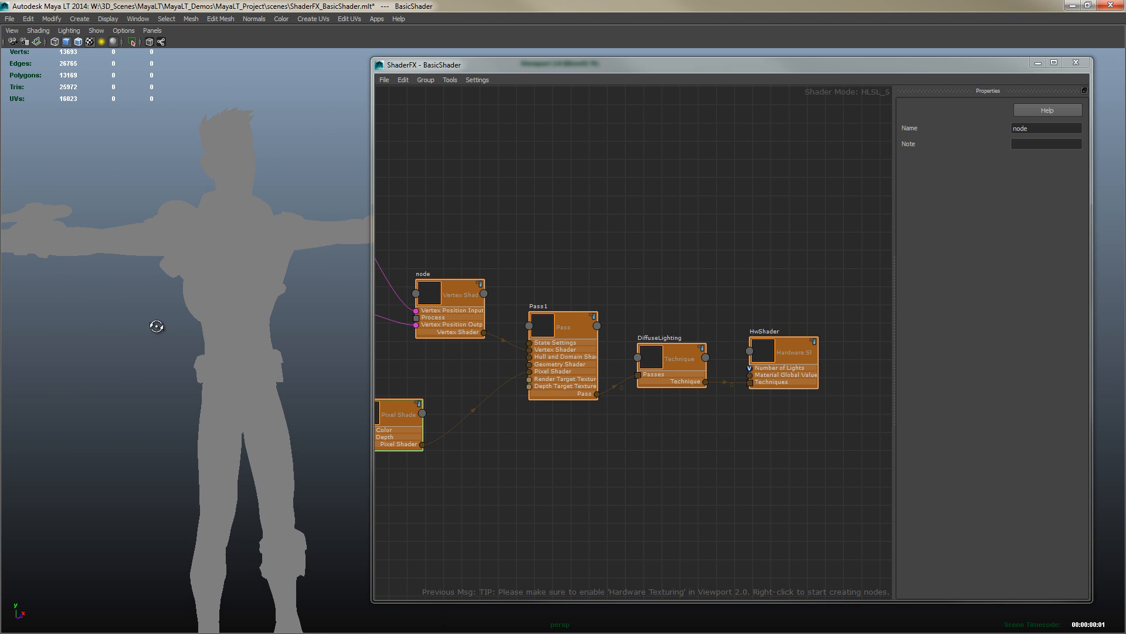
pyautogui.keyDown('alt'); pyautogui.moveTo(603, 460); pyautogui.dragTo(811, 456, button='middle'); pyautogui.keyUp('alt')
pyautogui.keyDown('alt'); pyautogui.moveTo(497, 481); pyautogui.dragTo(650, 441, button='middle'); pyautogui.keyUp('alt')
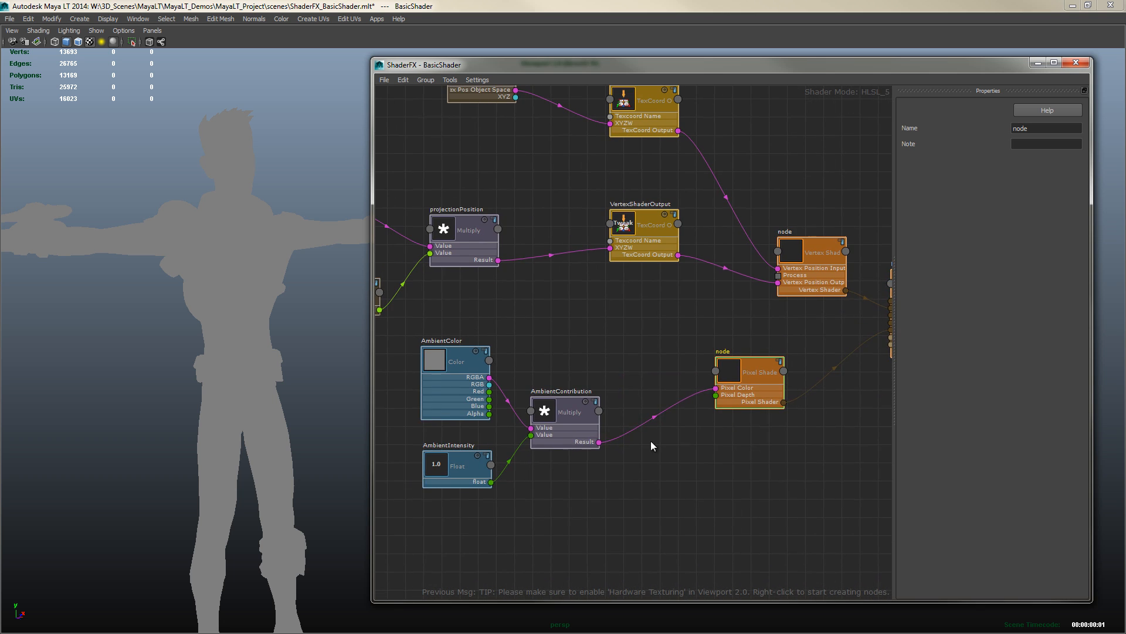
pyautogui.keyDown('alt'); pyautogui.moveTo(521, 323); pyautogui.dragTo(557, 324, button='middle'); pyautogui.keyUp('alt')
# Set AmbientColor's color to a magenta with Red 178, Green 25, Blue 120
pyautogui.click(468, 367)
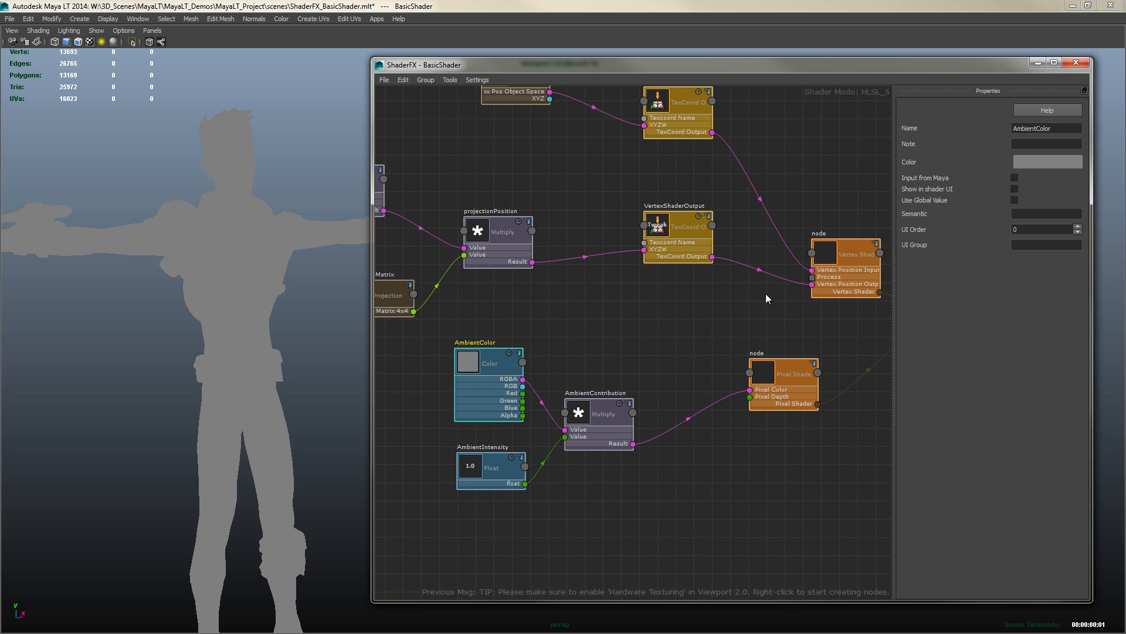
pyautogui.click(1043, 161)
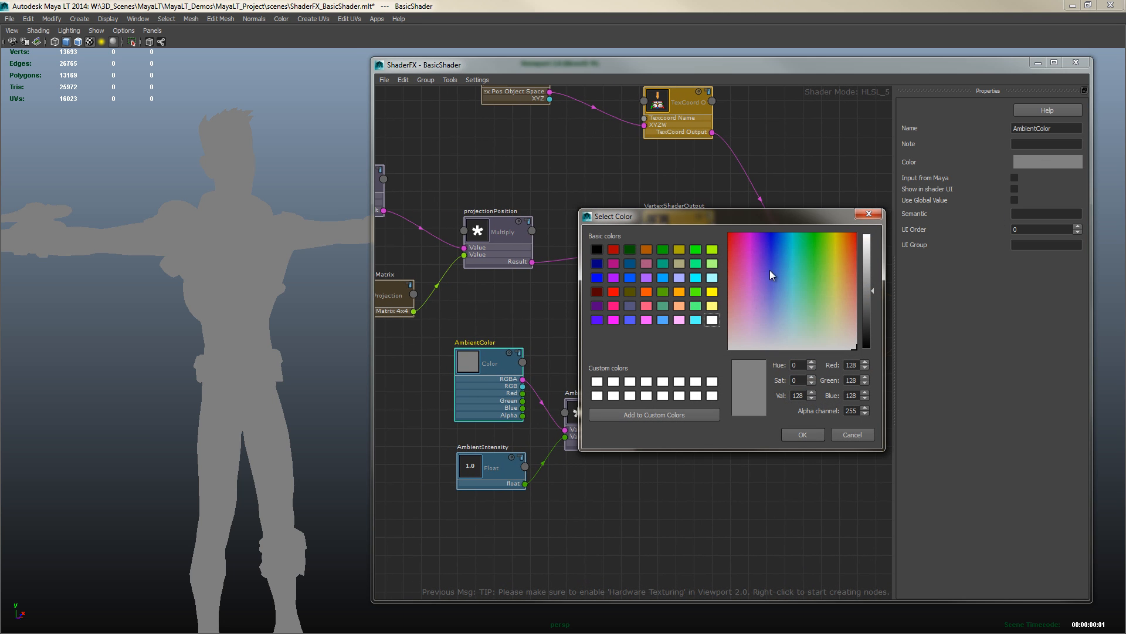
pyautogui.click(742, 250)
pyautogui.click(869, 273)
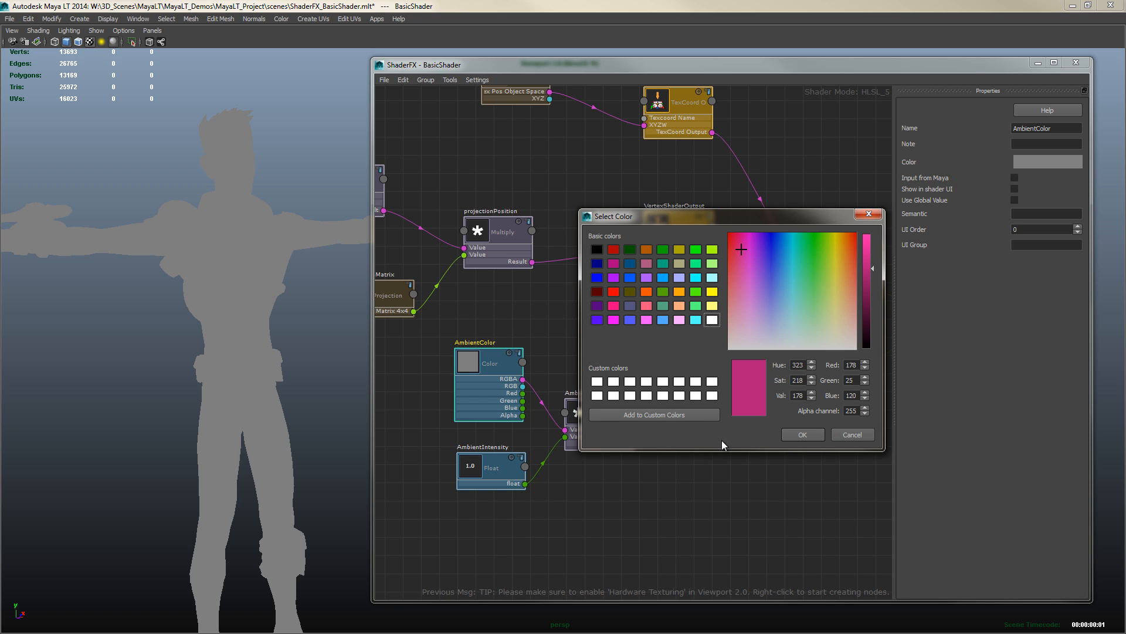
pyautogui.click(802, 434)
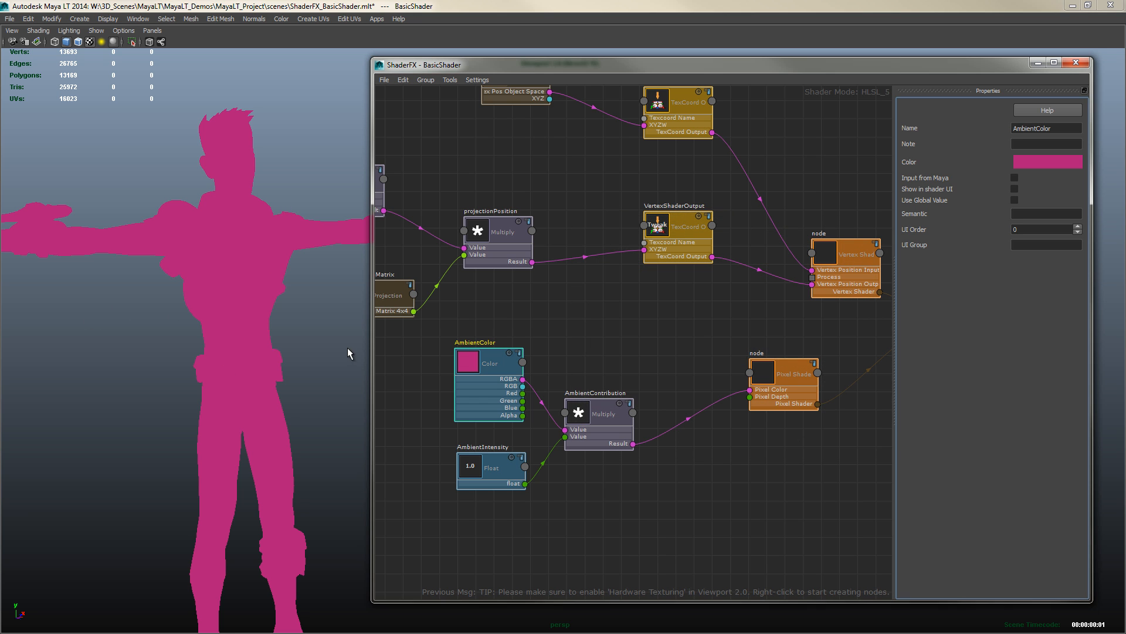
# Set AmbientIntensity's value to 0.25
pyautogui.click(484, 468)
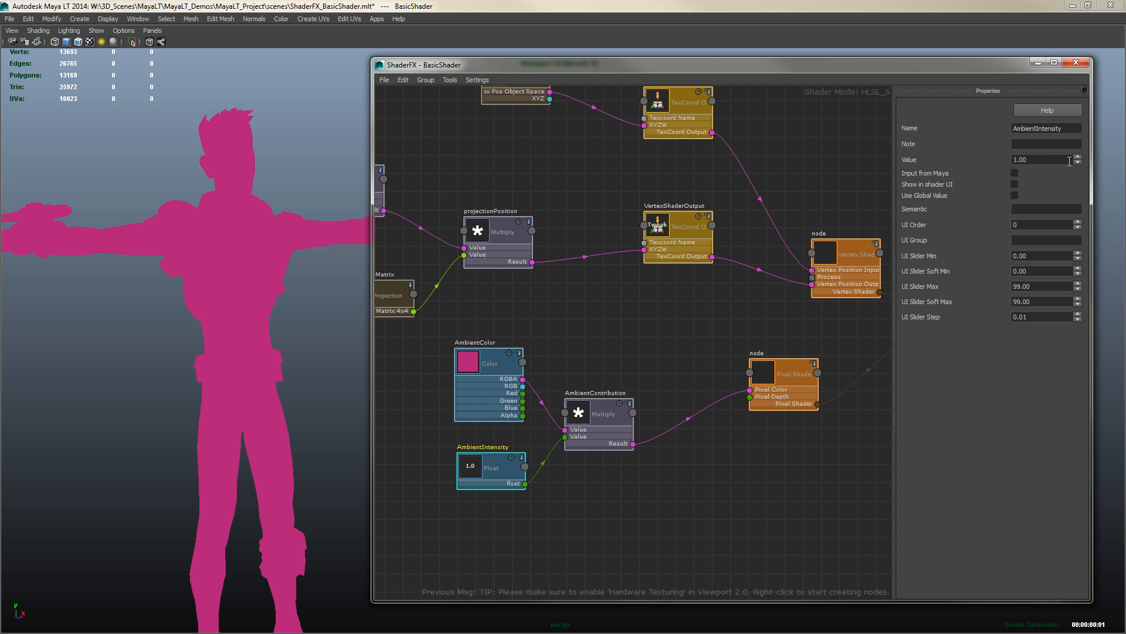
pyautogui.click(1010, 163)
pyautogui.write('0.25')
pyautogui.press('Tab')
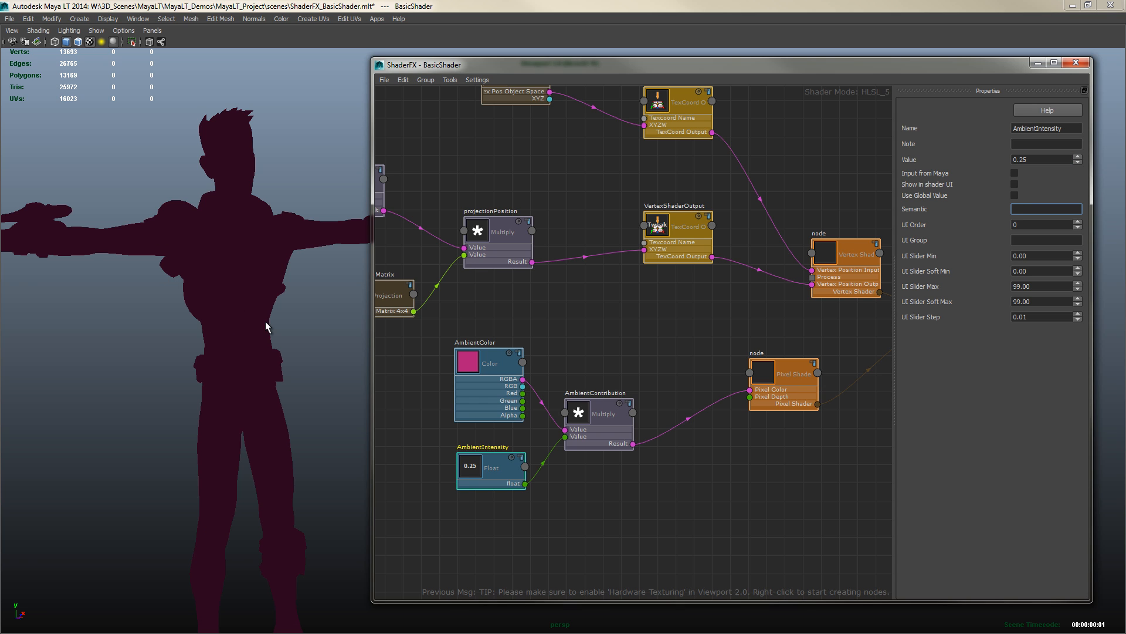
# Save the HwShader node's generated shader file to disk
pyautogui.keyDown('alt'); pyautogui.moveTo(262, 315); pyautogui.dragTo(188, 350); pyautogui.keyUp('alt')
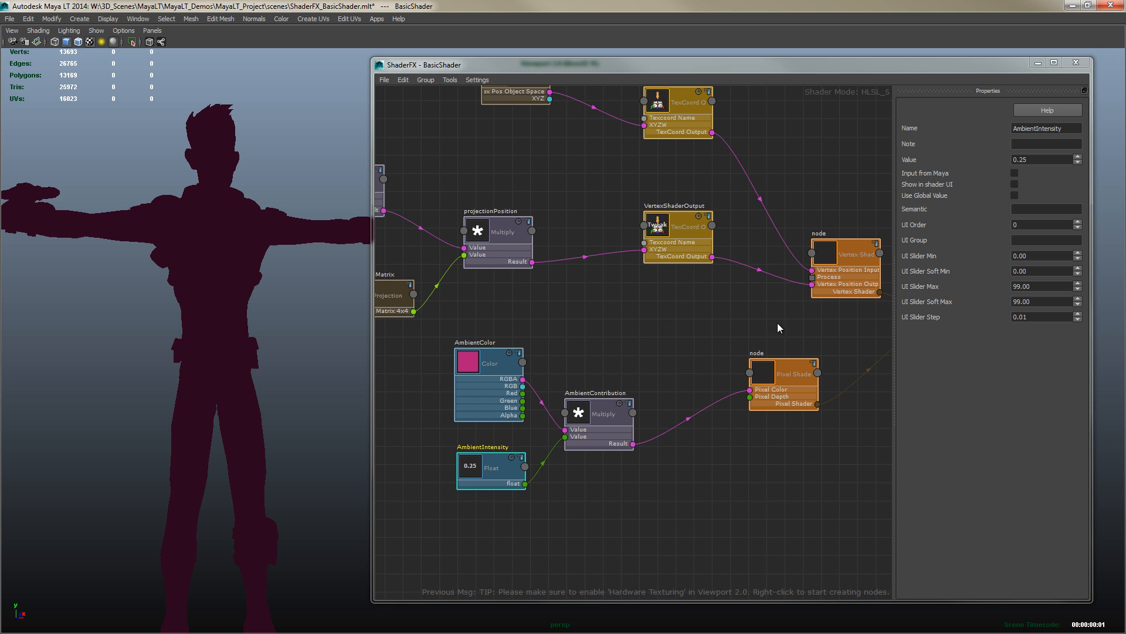
pyautogui.moveTo(777, 322); pyautogui.dragTo(501, 365, button='middle')
pyautogui.moveTo(815, 460); pyautogui.dragTo(680, 464, button='middle')
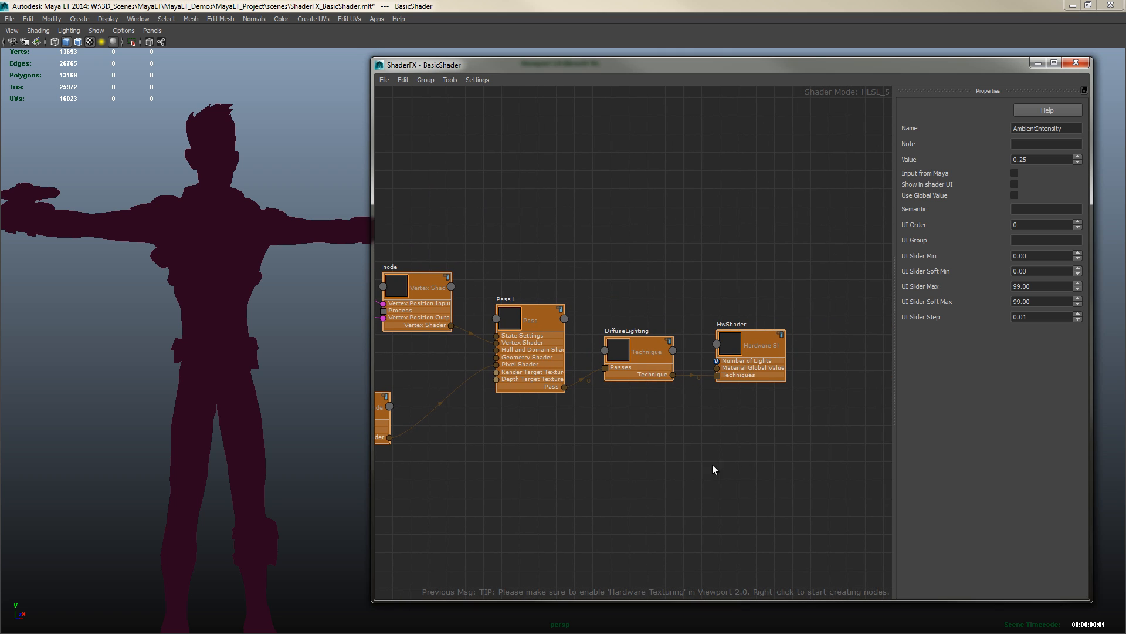
pyautogui.click(750, 347)
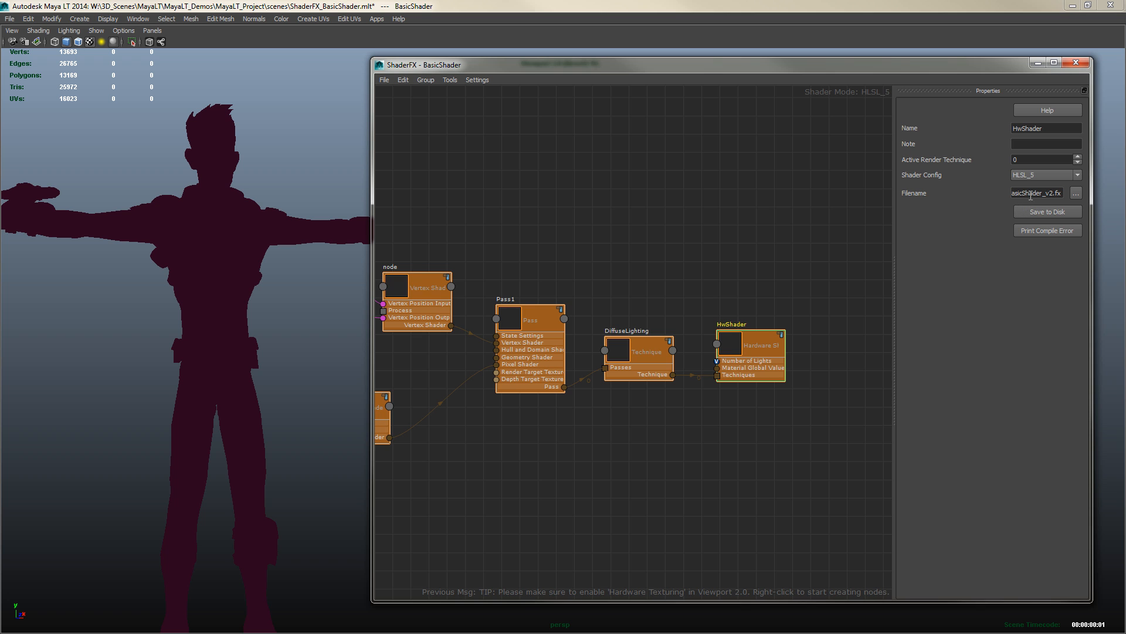
pyautogui.click(1048, 212)
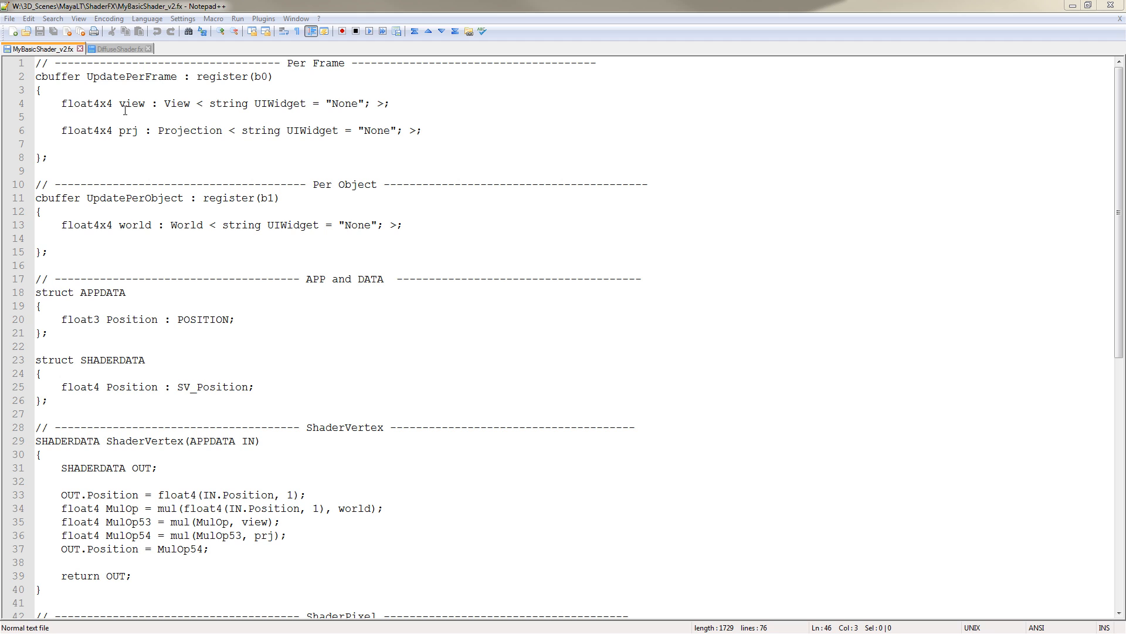
# In Notepad++, compare the saved MyBasicShader_v2.fx with DiffuseShader.fx, highlighting the view, projection and world matrix declarations
pyautogui.click(110, 49)
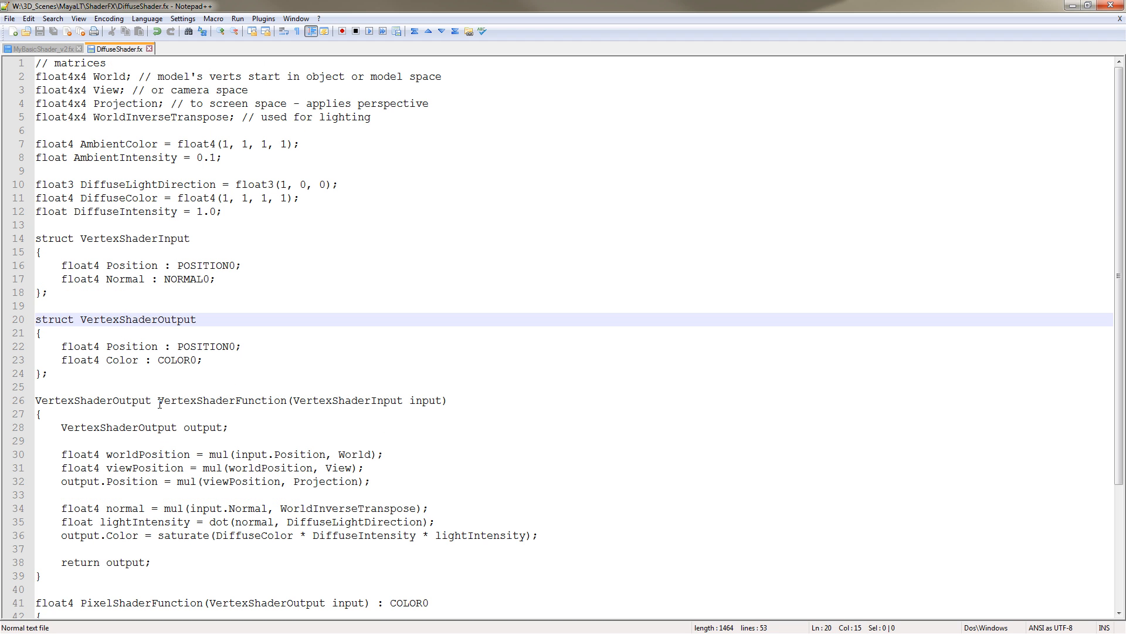
pyautogui.click(42, 51)
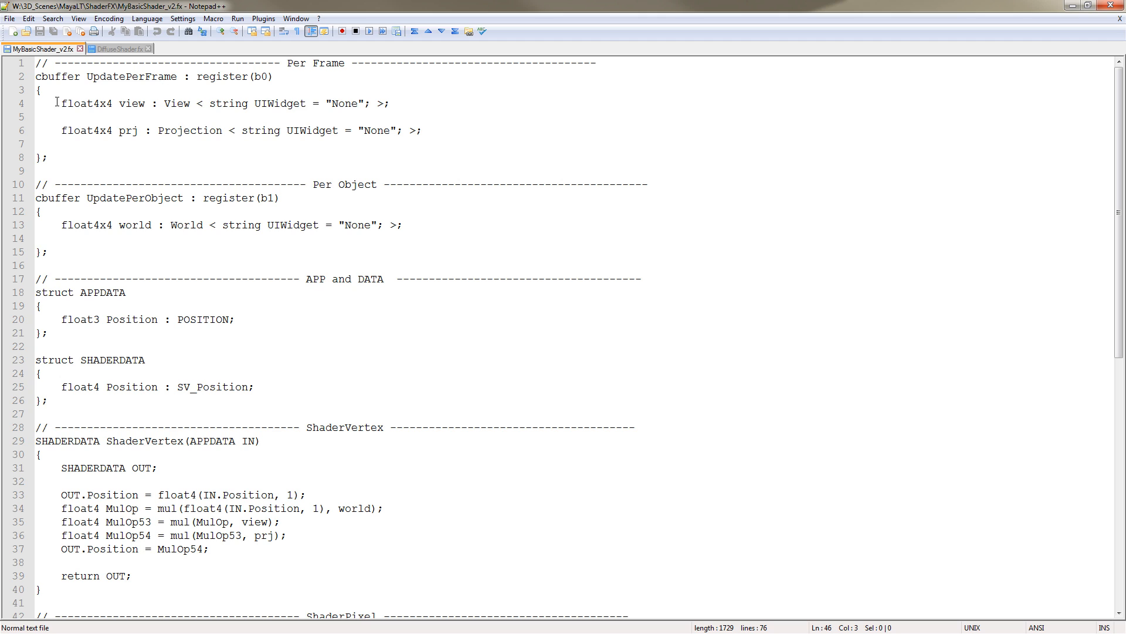
pyautogui.moveTo(58, 103); pyautogui.dragTo(428, 125)
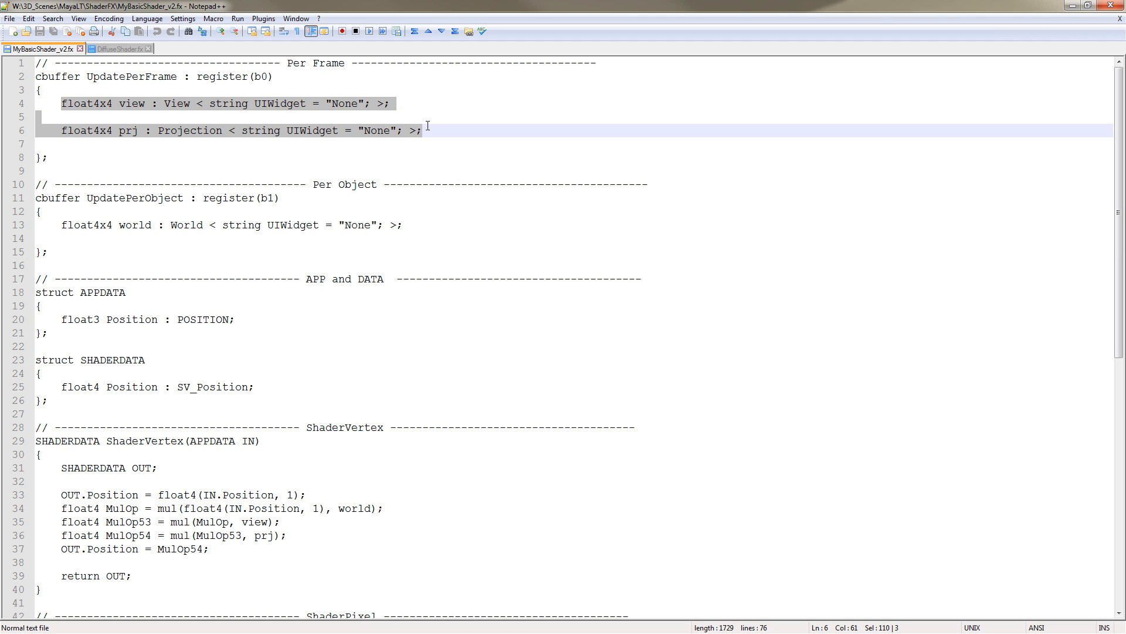
pyautogui.click(47, 226)
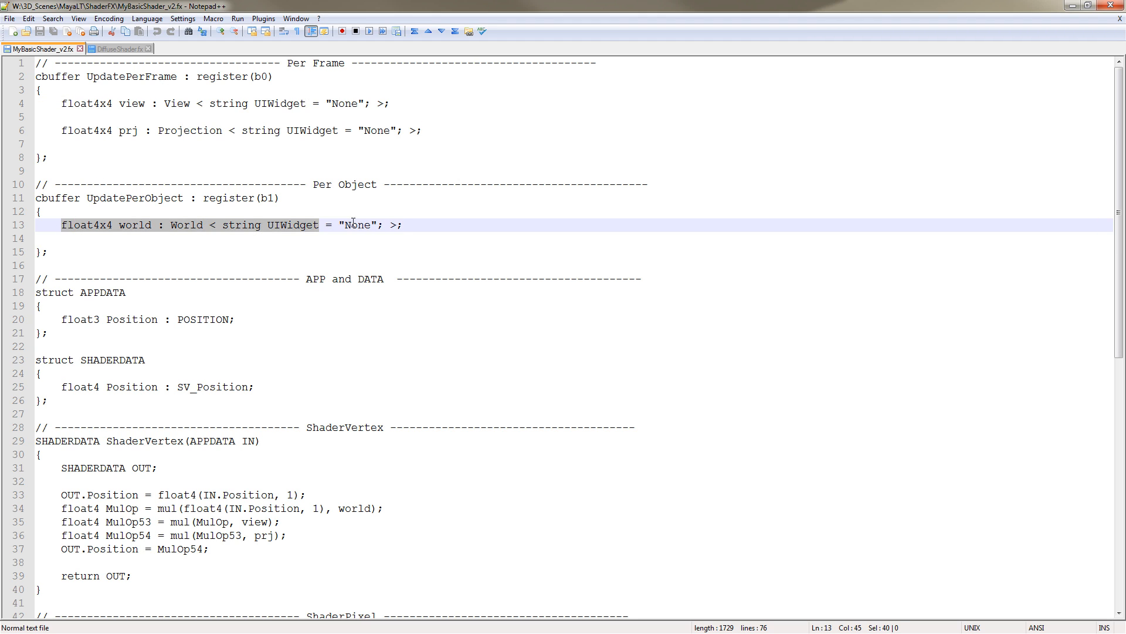
pyautogui.hotkey('shift', 'Up')
pyautogui.click(391, 228)
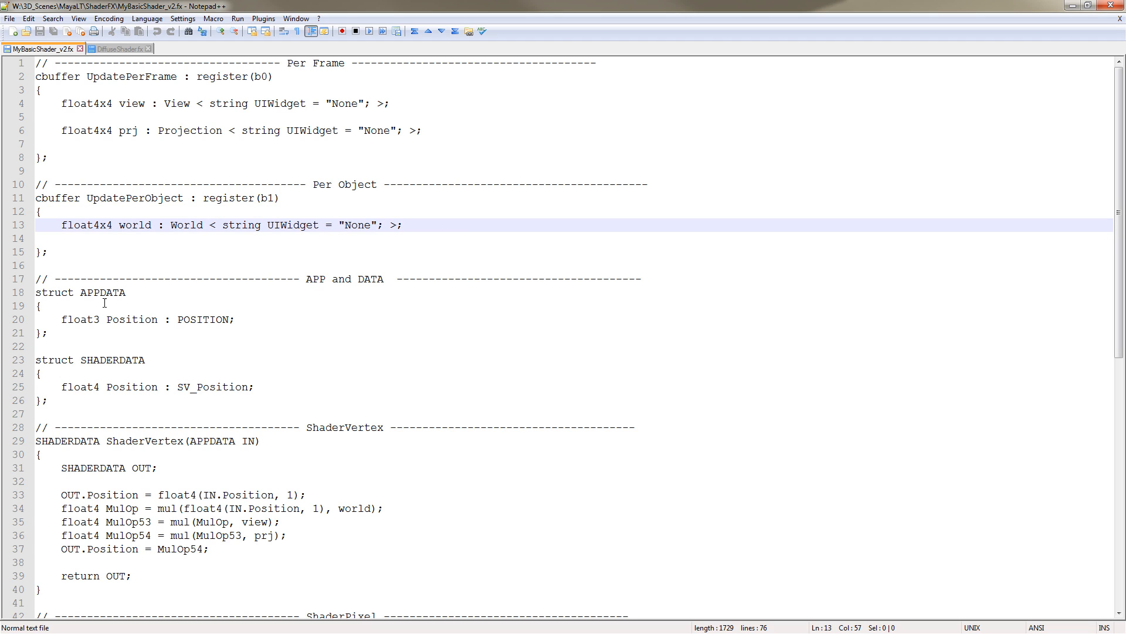
# Highlight the APPDATA and SHADERDATA position fields, the vertex shader body and the pixel shader body in the exported MyBasicShader_v2.fx
pyautogui.click(61, 319)
pyautogui.hotkey('shift', 'Up')
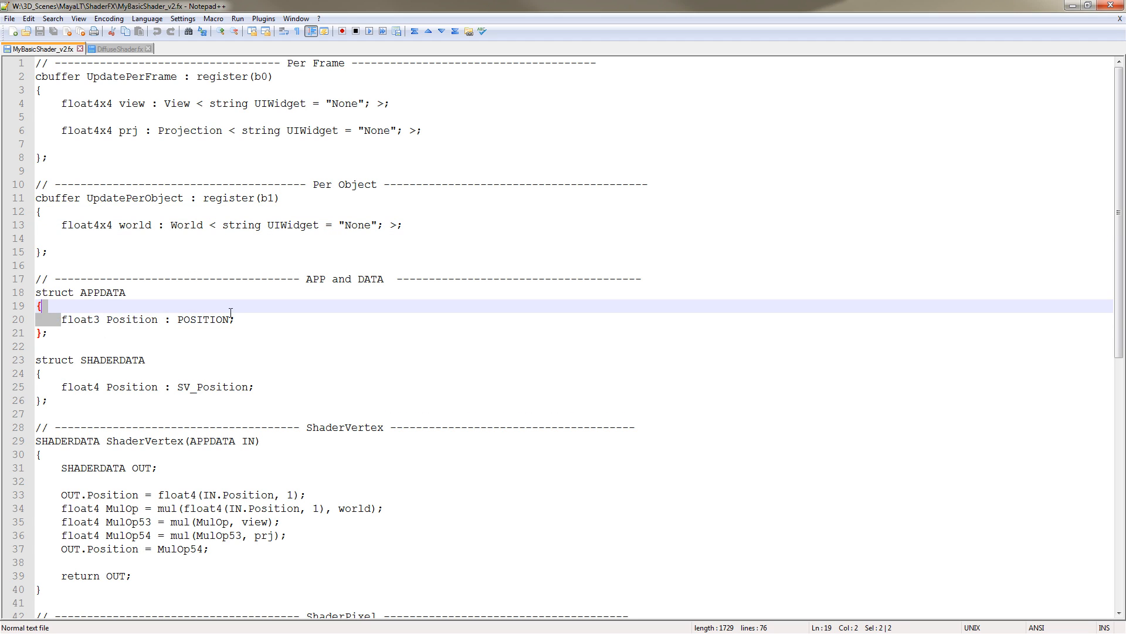
pyautogui.keyDown('shift'); pyautogui.click(242, 319); pyautogui.keyUp('shift')
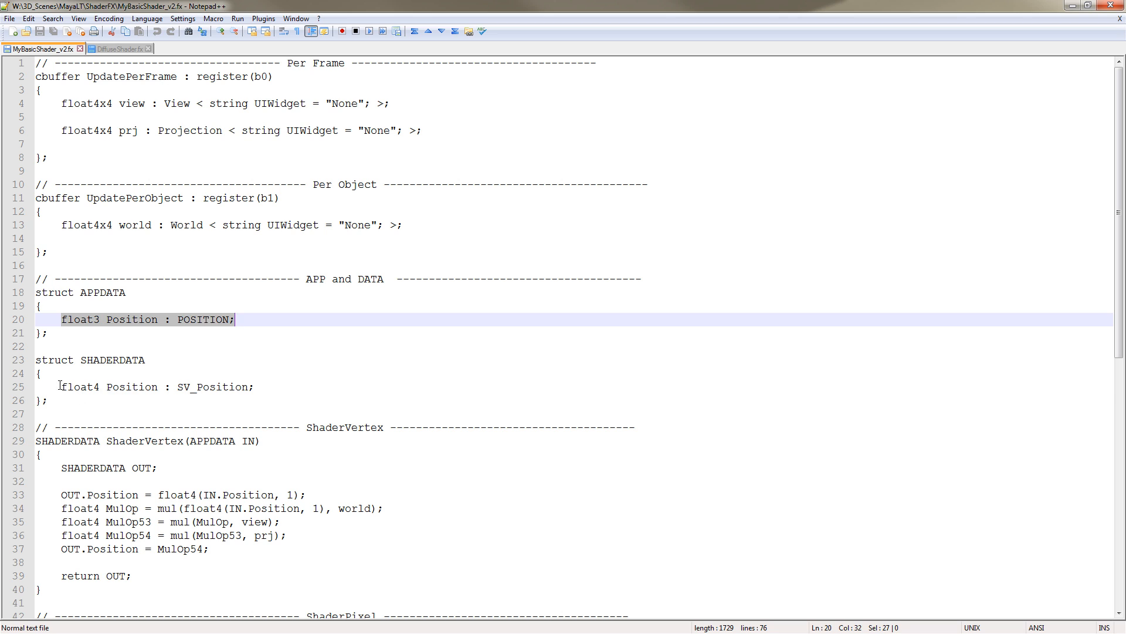
pyautogui.moveTo(61, 387); pyautogui.dragTo(259, 385)
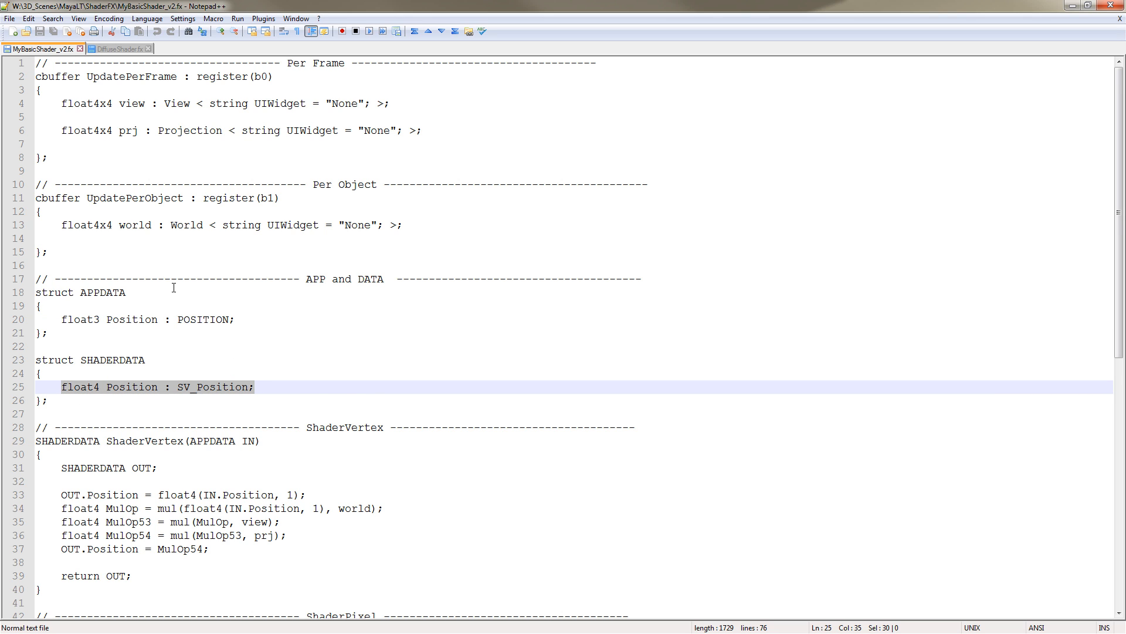
pyautogui.scroll(-1, 117, 378)
pyautogui.moveTo(61, 454); pyautogui.dragTo(297, 508)
pyautogui.scroll(-1, 295, 498)
pyautogui.scroll(-4, 295, 499)
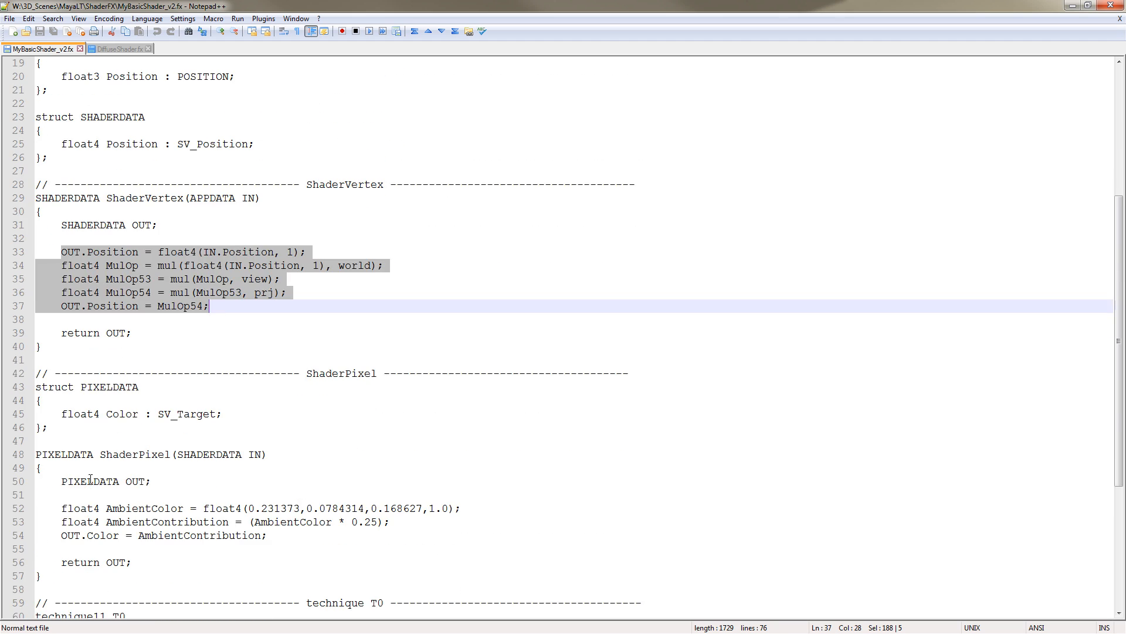
pyautogui.moveTo(61, 482); pyautogui.dragTo(43, 576)
pyautogui.scroll(-6, 99, 455)
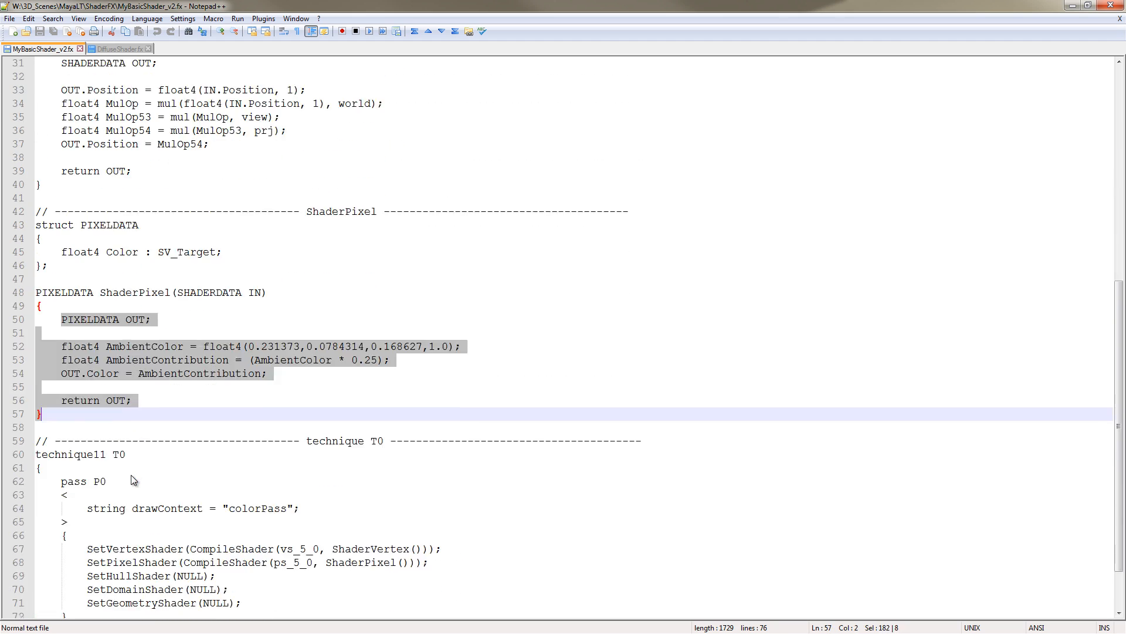
# Review the technique block and the vertex shader's matrix multiplication lines in the exported file
pyautogui.click(57, 386)
pyautogui.click(80, 413)
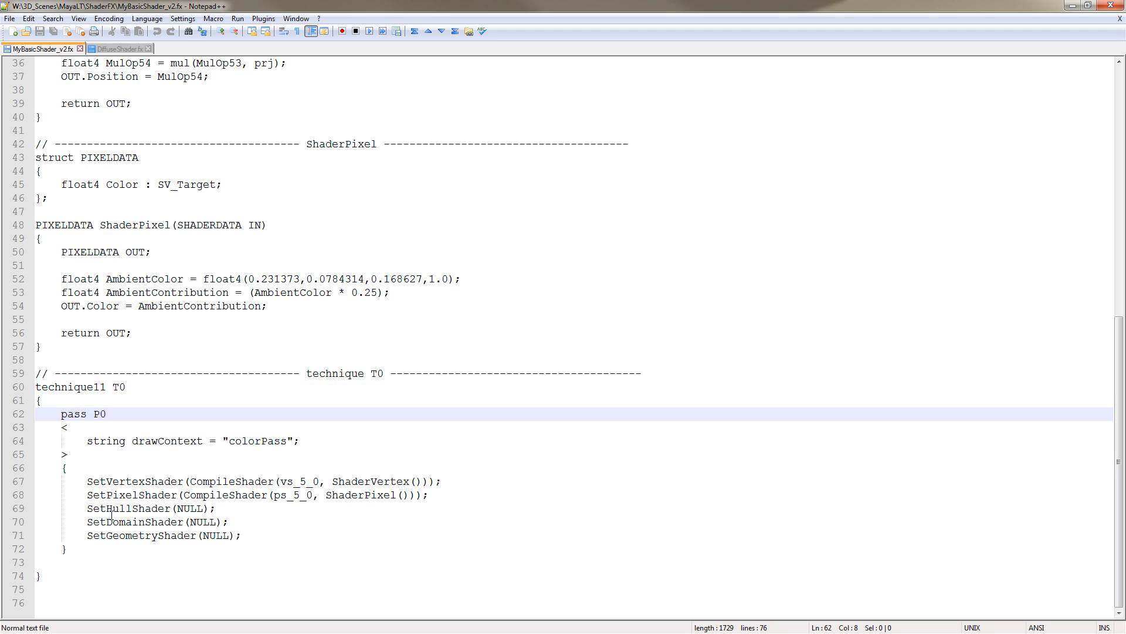
pyautogui.scroll(2, 133, 512)
pyautogui.scroll(1, 133, 512)
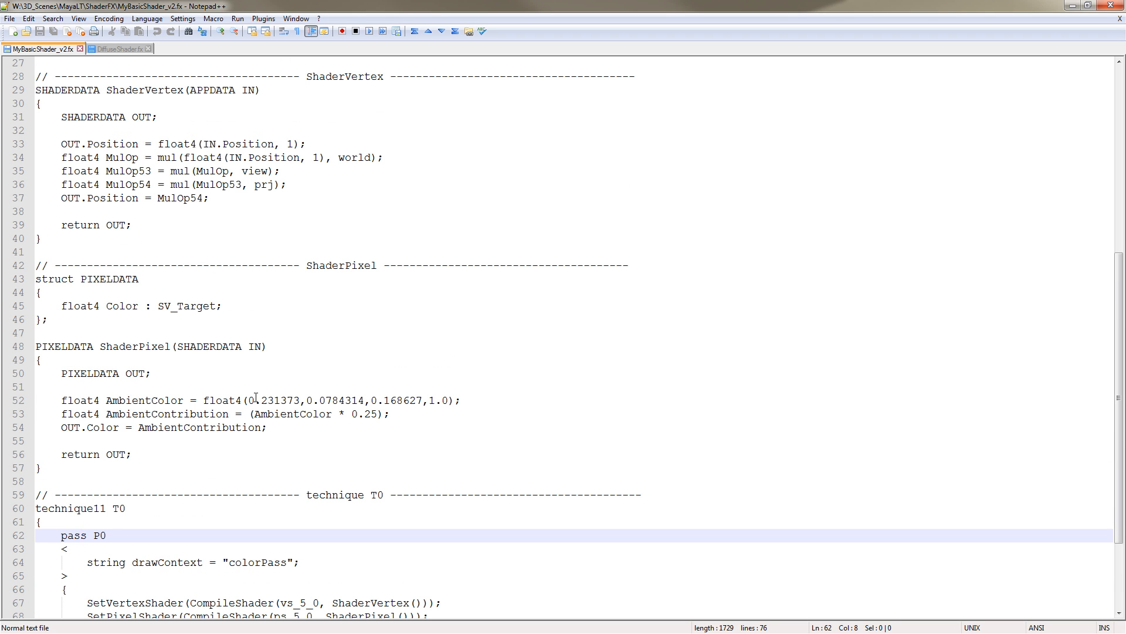
pyautogui.scroll(8, 256, 398)
pyautogui.scroll(-1, 154, 442)
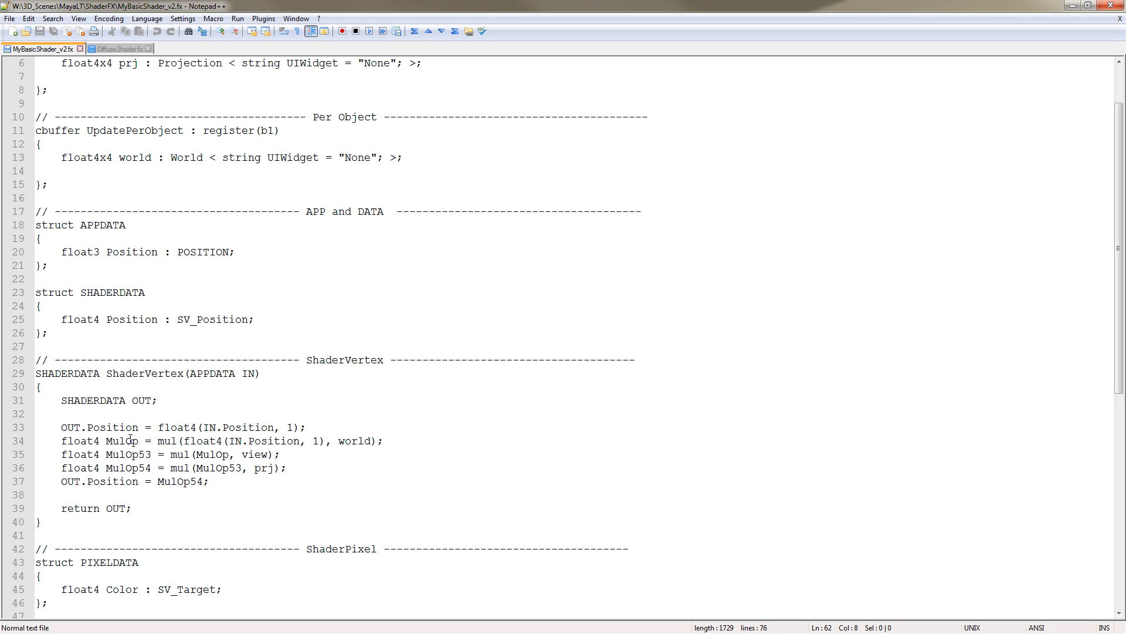
pyautogui.click(211, 441)
pyautogui.click(195, 455)
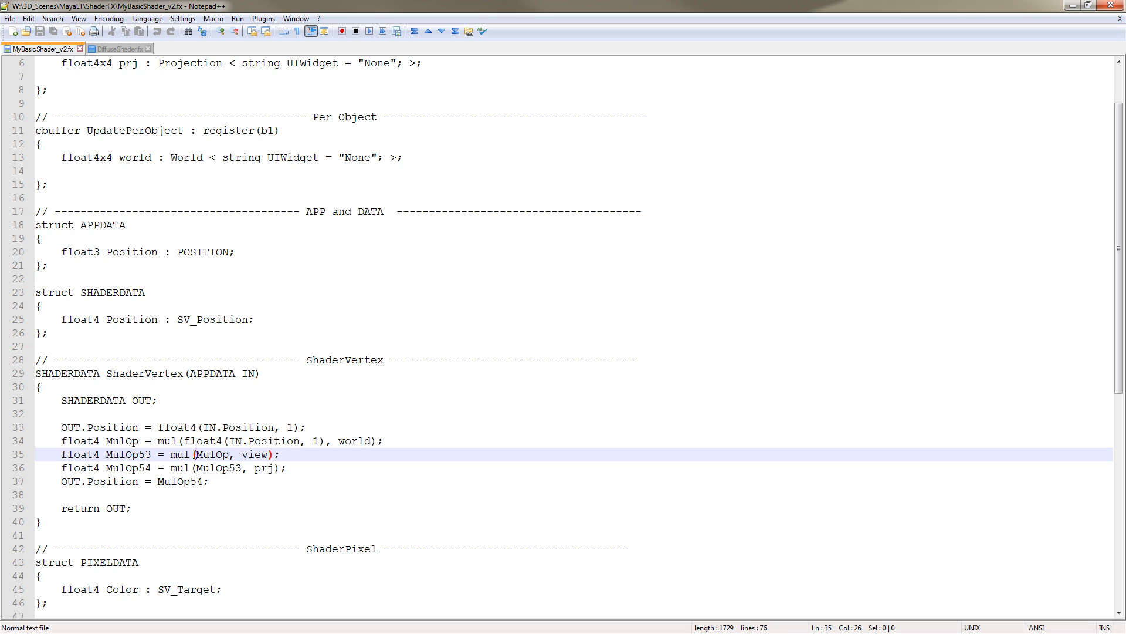
pyautogui.click(204, 468)
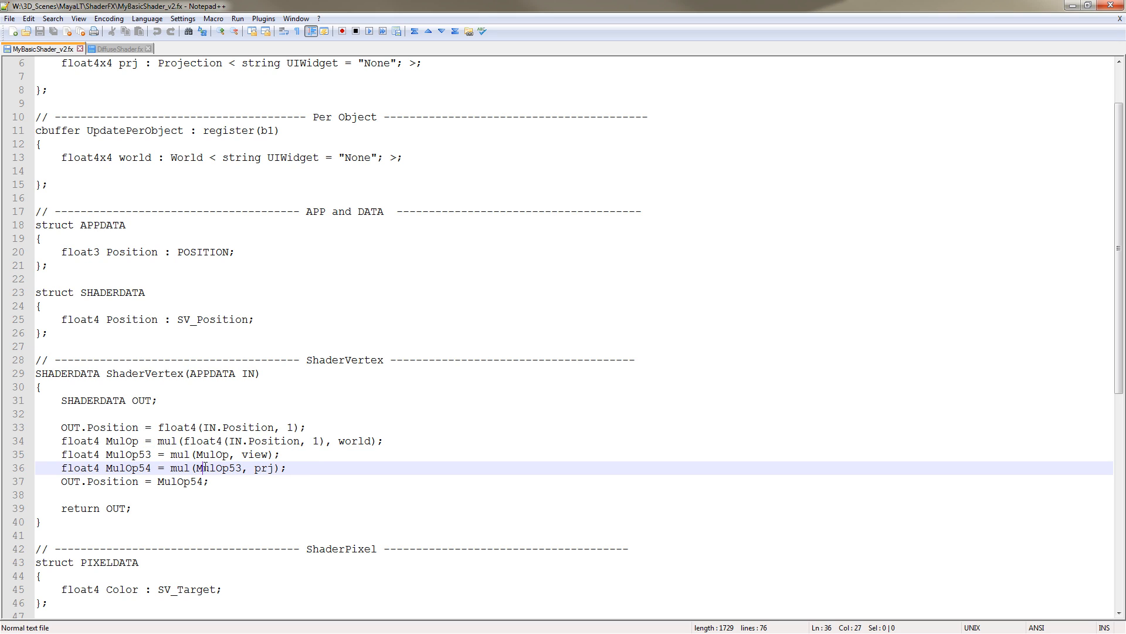
# Highlight the MulOp, MulOp53 and MulOp54 variable names in the vertex shader's multiplication lines
pyautogui.doubleClick(117, 440)
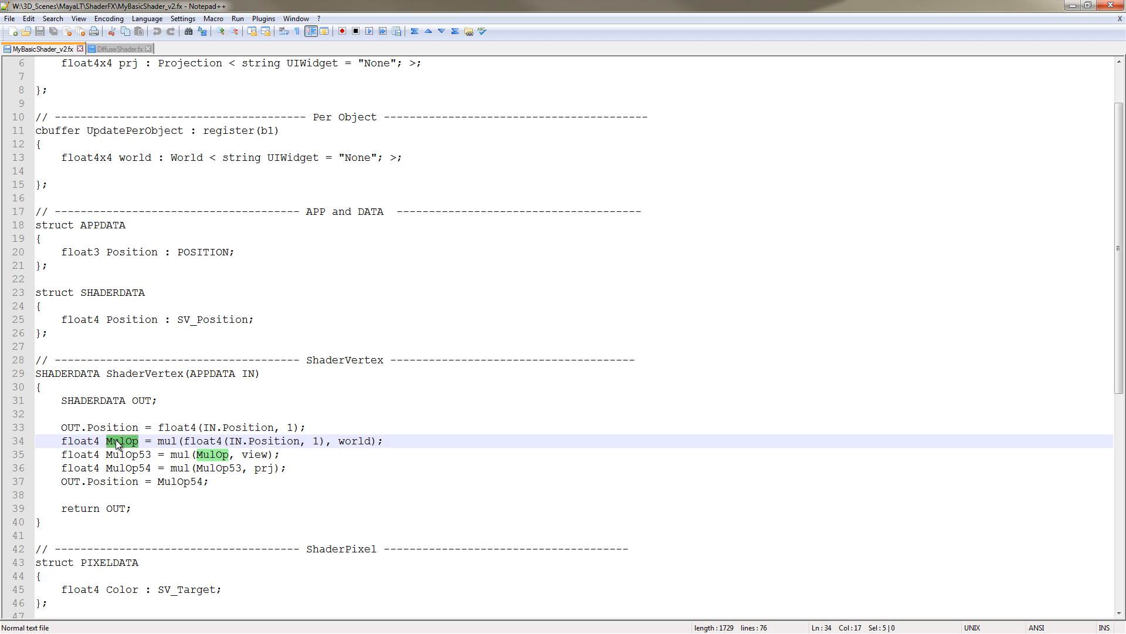
pyautogui.click(121, 442)
pyautogui.doubleClick(127, 455)
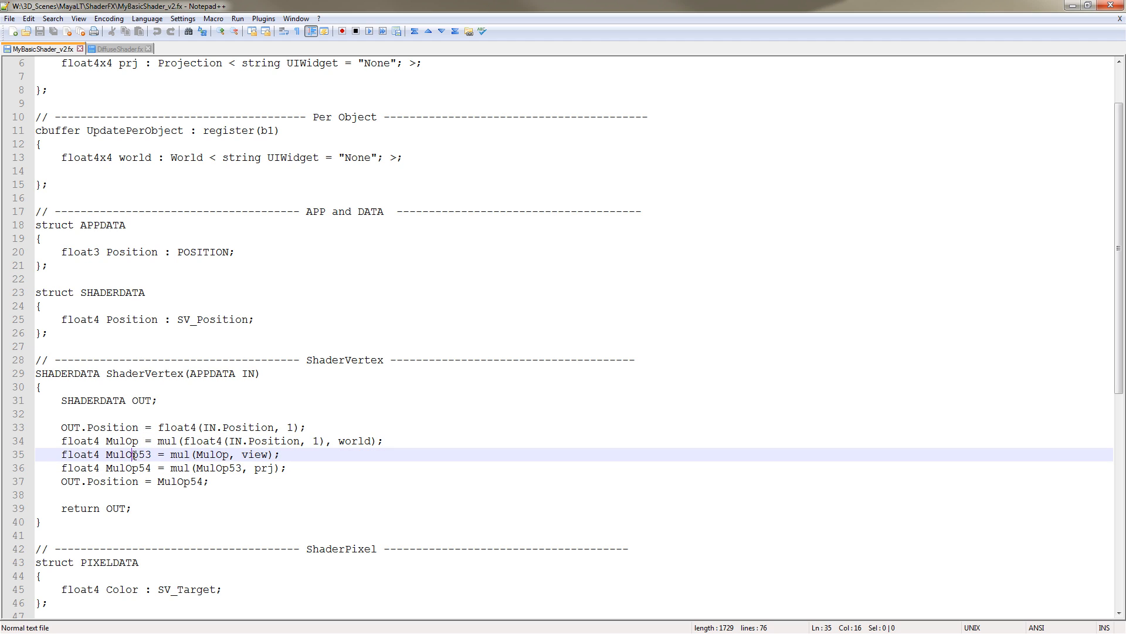
pyautogui.click(123, 469)
pyautogui.doubleClick(125, 468)
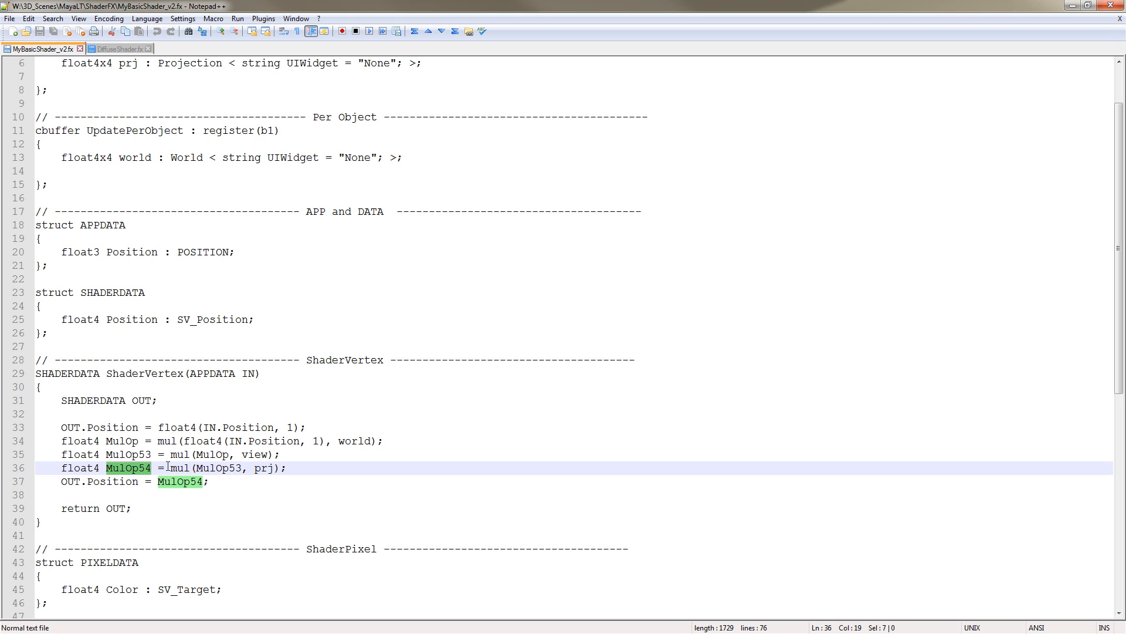
pyautogui.doubleClick(117, 441)
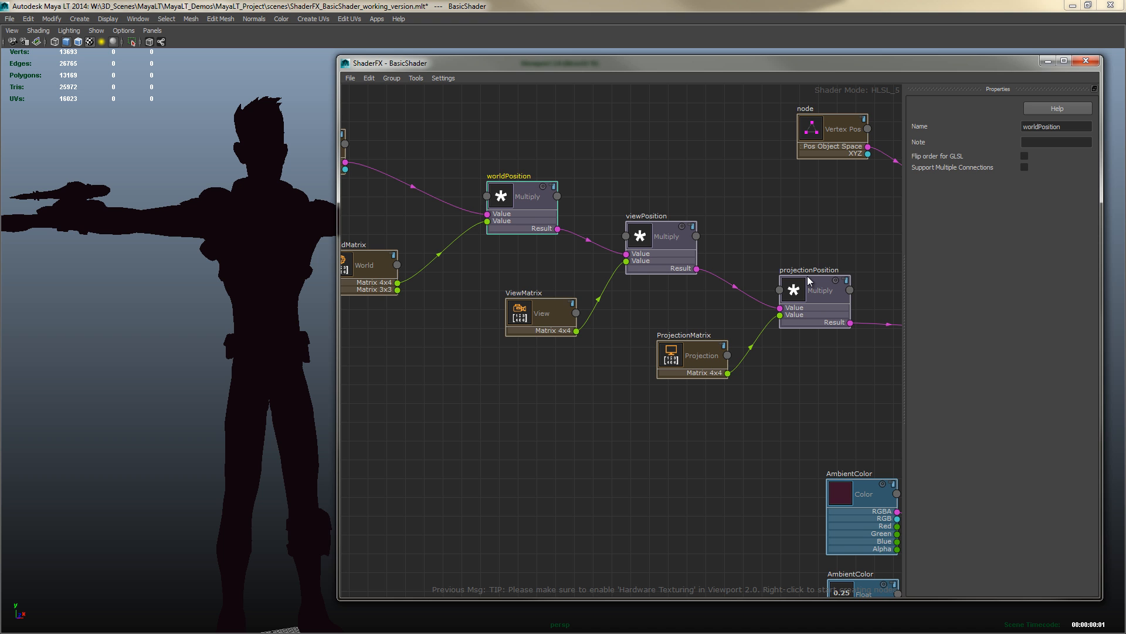
# Save the HwShader node's generated shader file to disk again
pyautogui.moveTo(835, 233); pyautogui.dragTo(691, 397, button='middle')
pyautogui.click(650, 364)
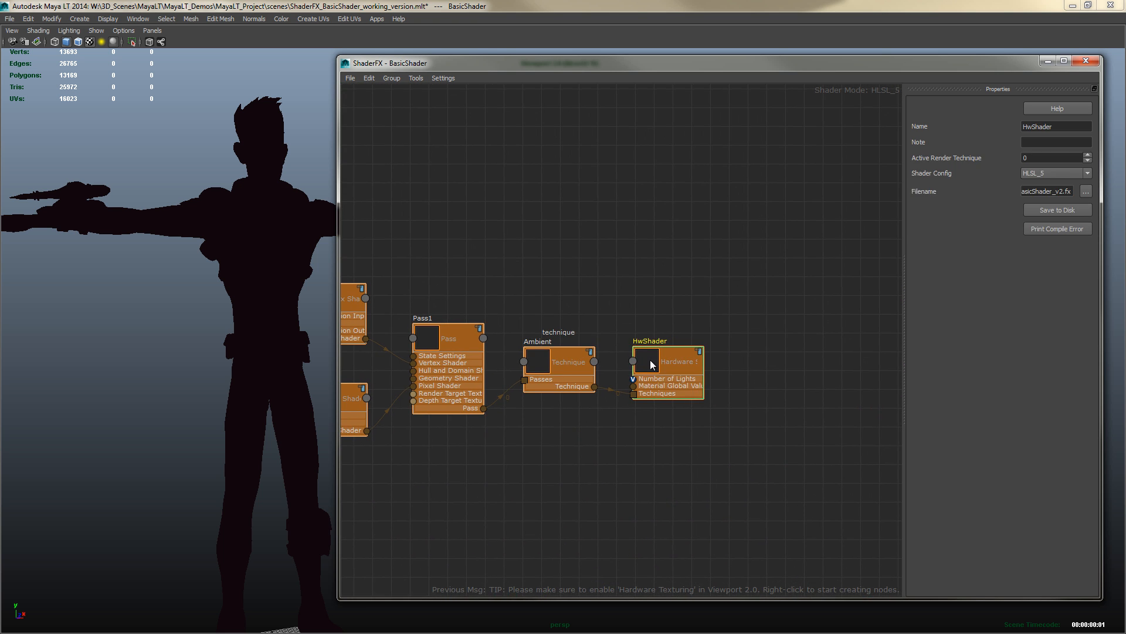
pyautogui.click(1046, 211)
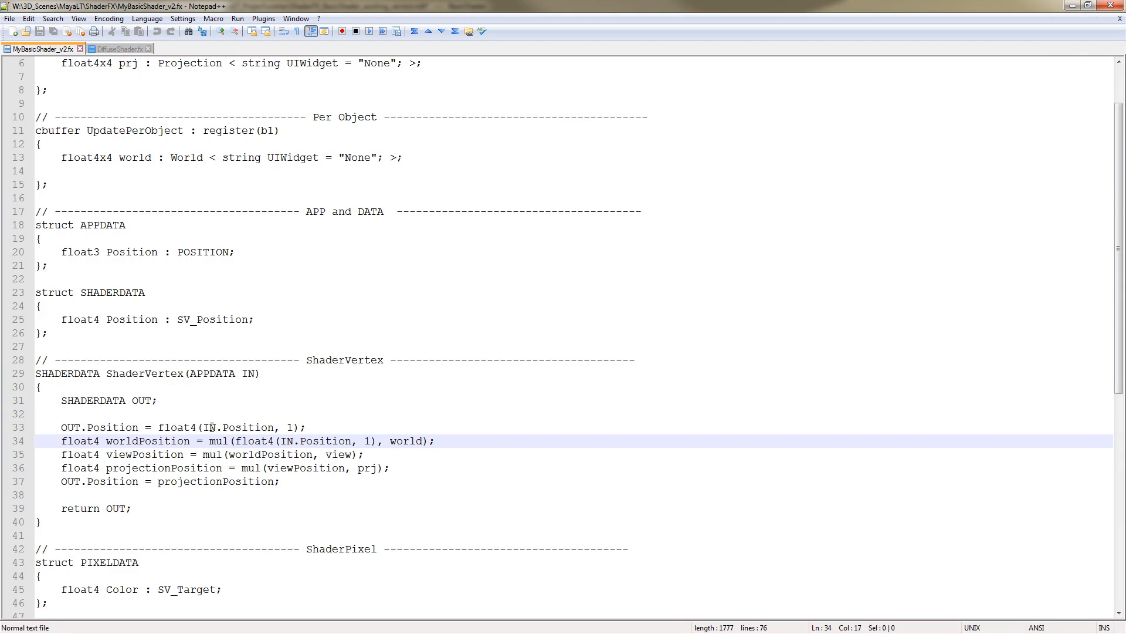
# Highlight the worldPosition, viewPosition and projectionPosition variables in the reloaded shader code
pyautogui.doubleClick(126, 441)
pyautogui.doubleClick(146, 456)
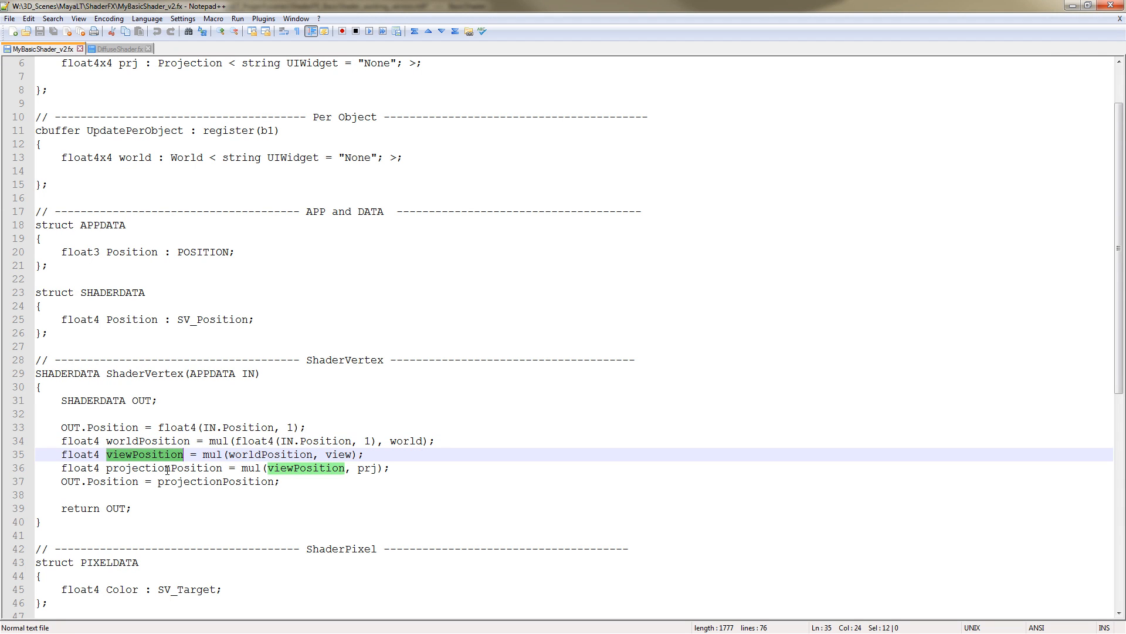
pyautogui.doubleClick(168, 469)
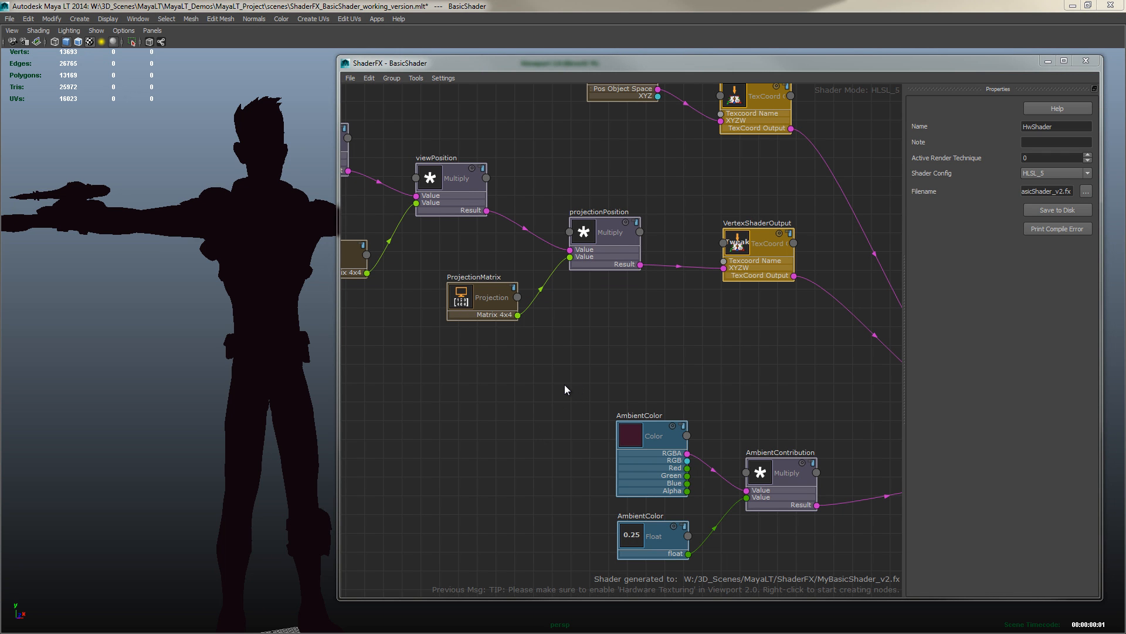
# Add a Vertex Normal input node to an empty area of the ShaderFX graph
pyautogui.scroll(-5, 617, 341)
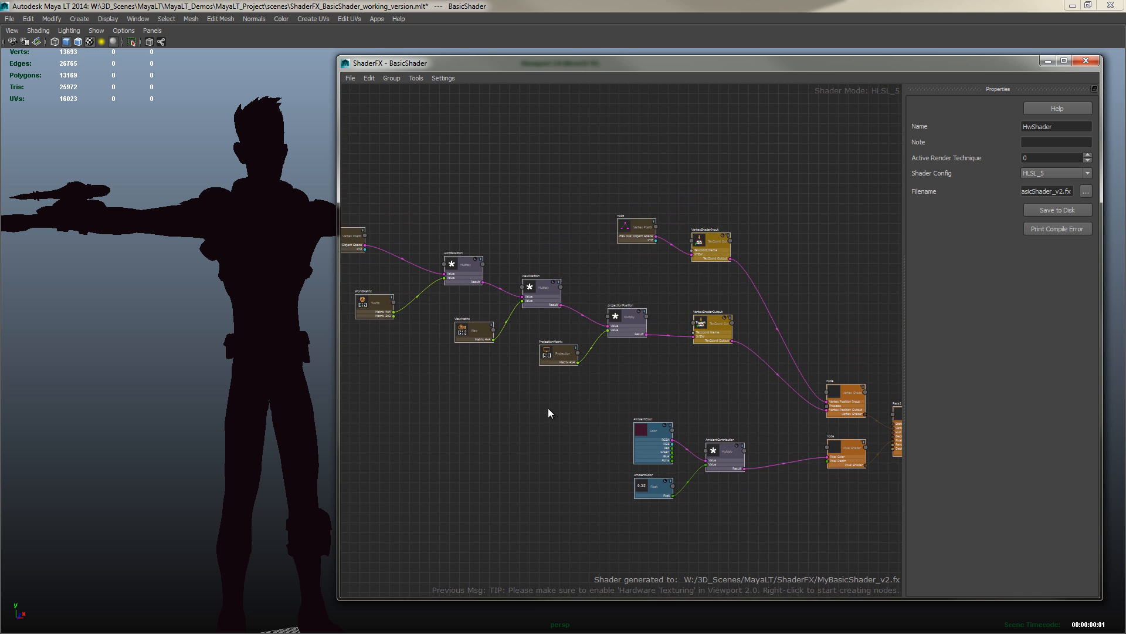
pyautogui.moveTo(642, 214); pyautogui.dragTo(655, 345, button='middle')
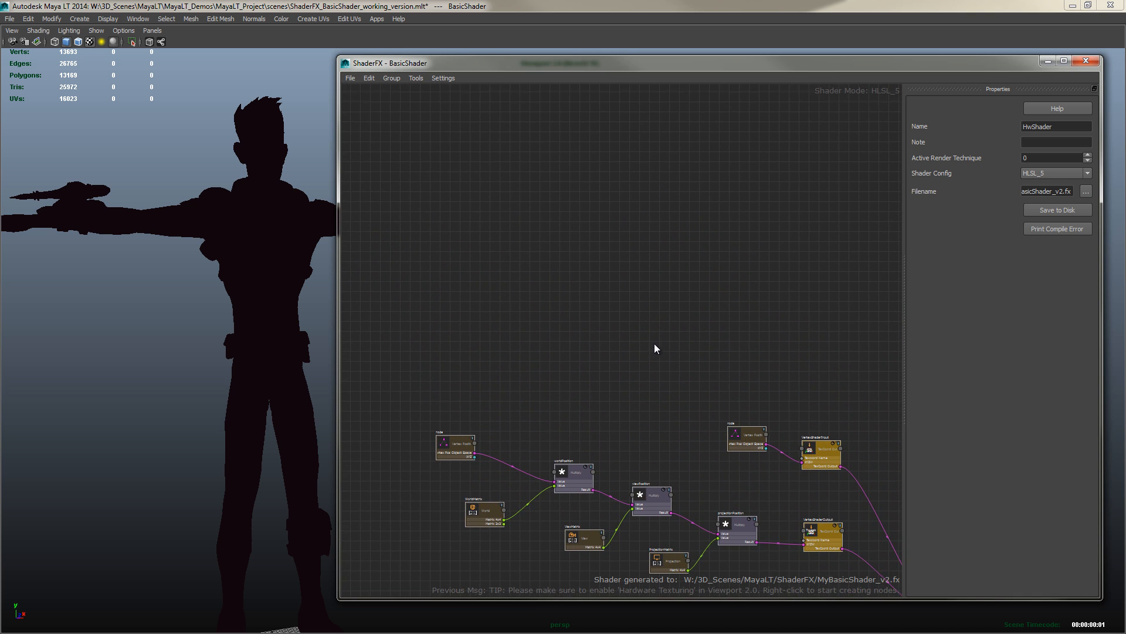
pyautogui.scroll(1, 620, 306)
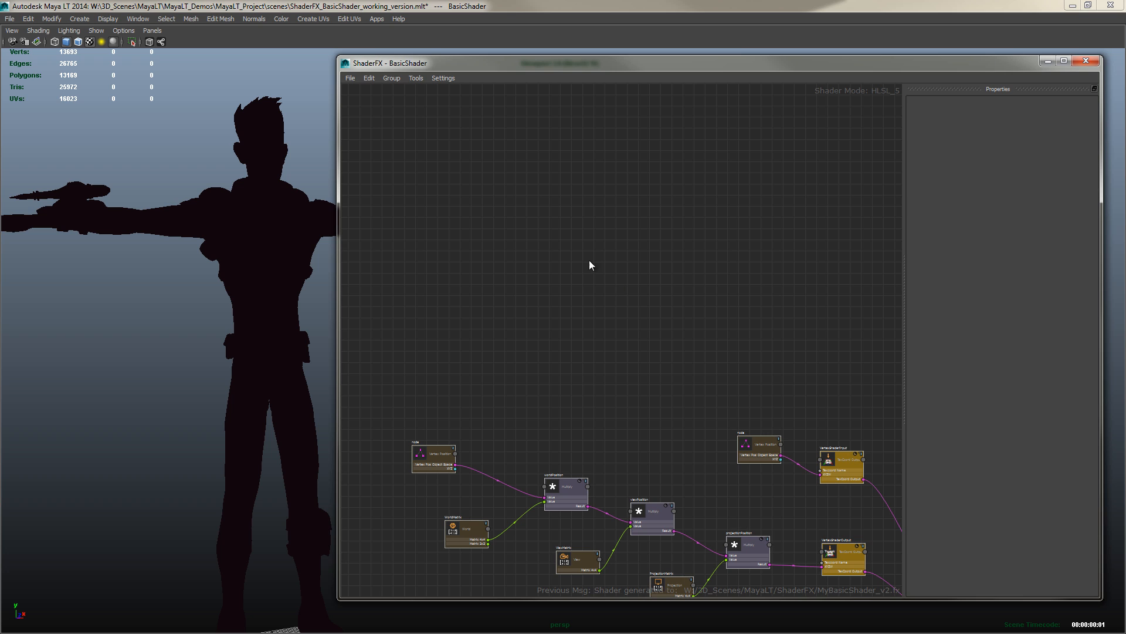
pyautogui.rightClick(477, 189)
pyautogui.moveTo(507, 193)
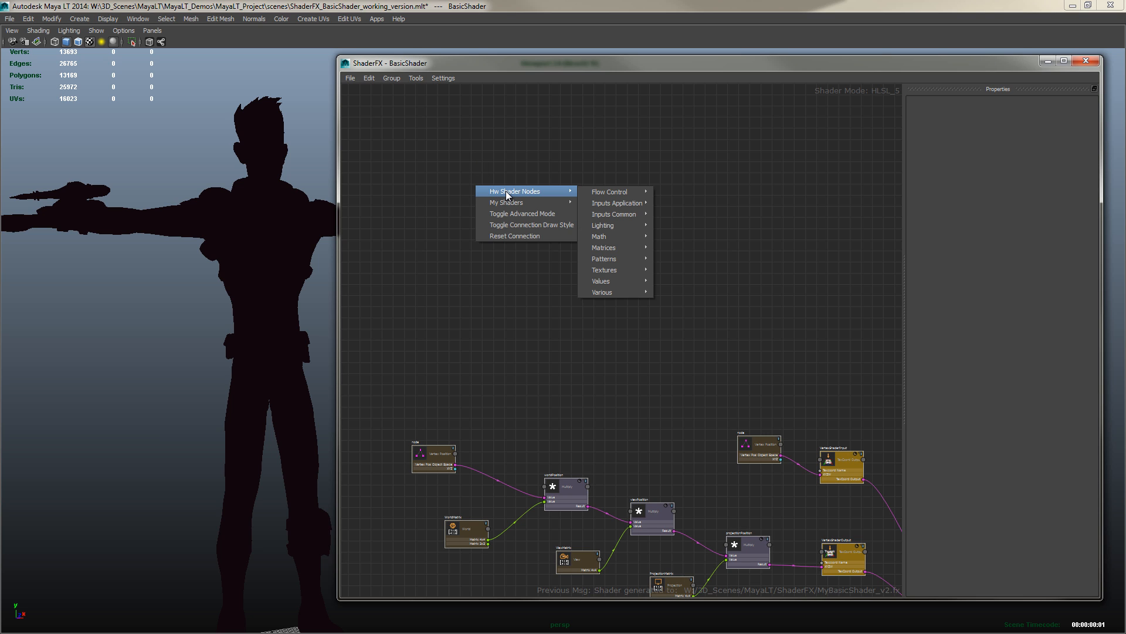
pyautogui.rightClick(467, 184)
pyautogui.rightClick(467, 185)
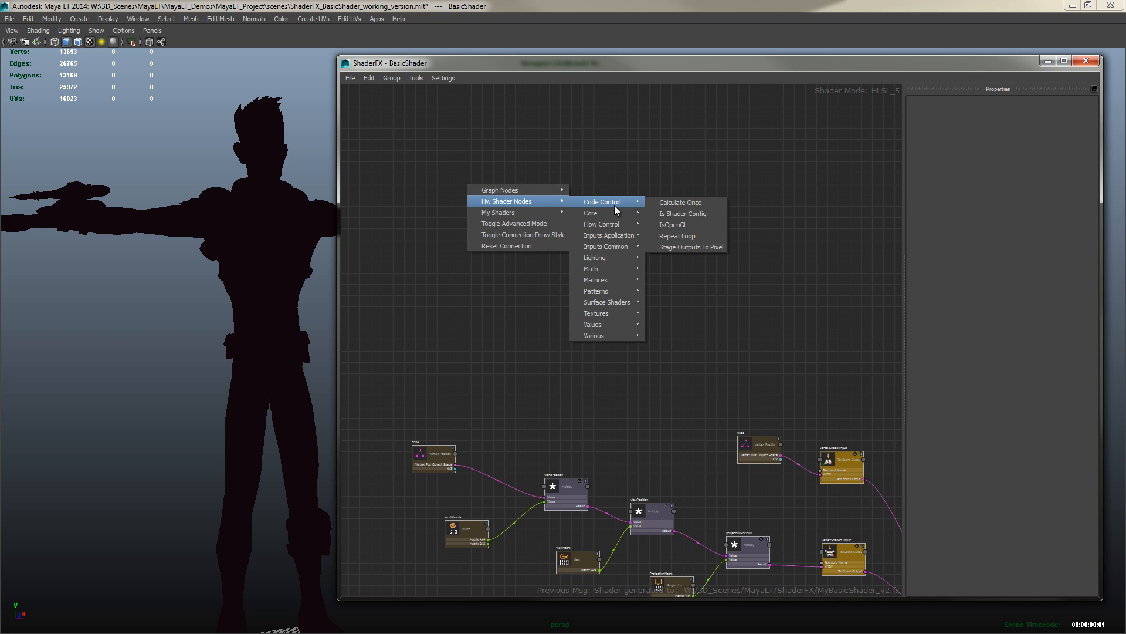
pyautogui.moveTo(603, 234)
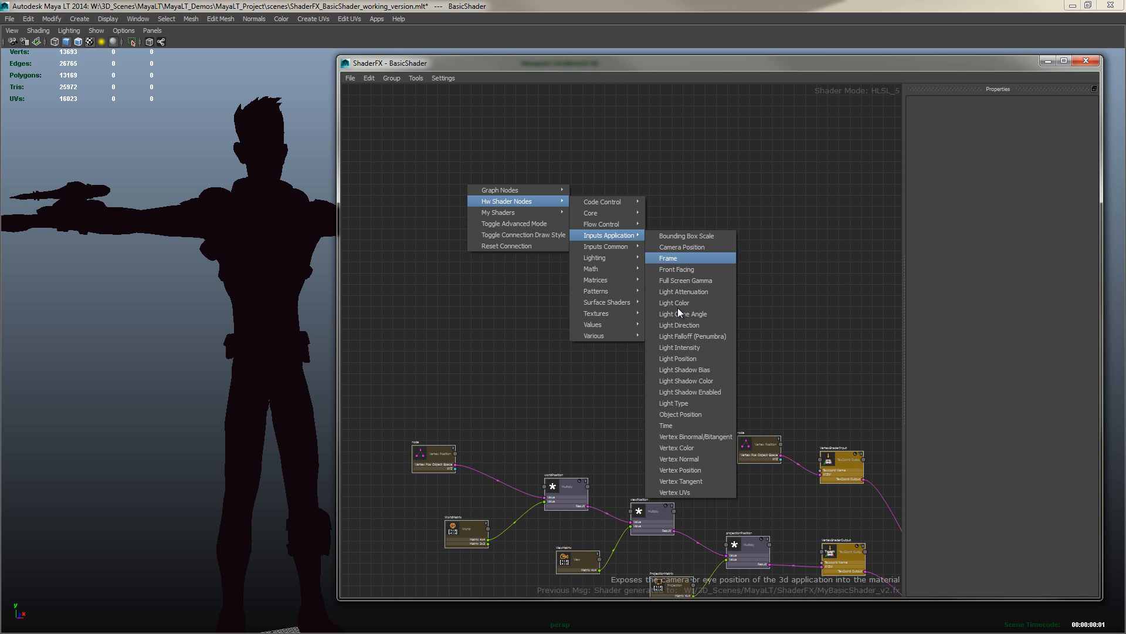
pyautogui.click(676, 459)
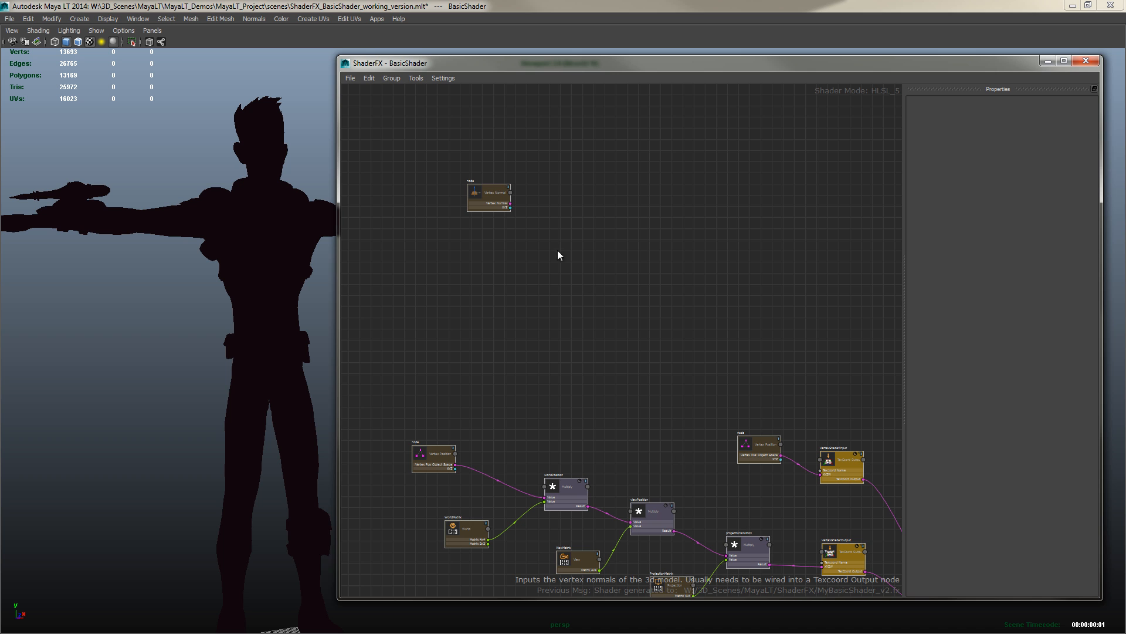
# Add a World IT matrix node and line it up below the Vertex Normal node
pyautogui.scroll(3, 501, 220)
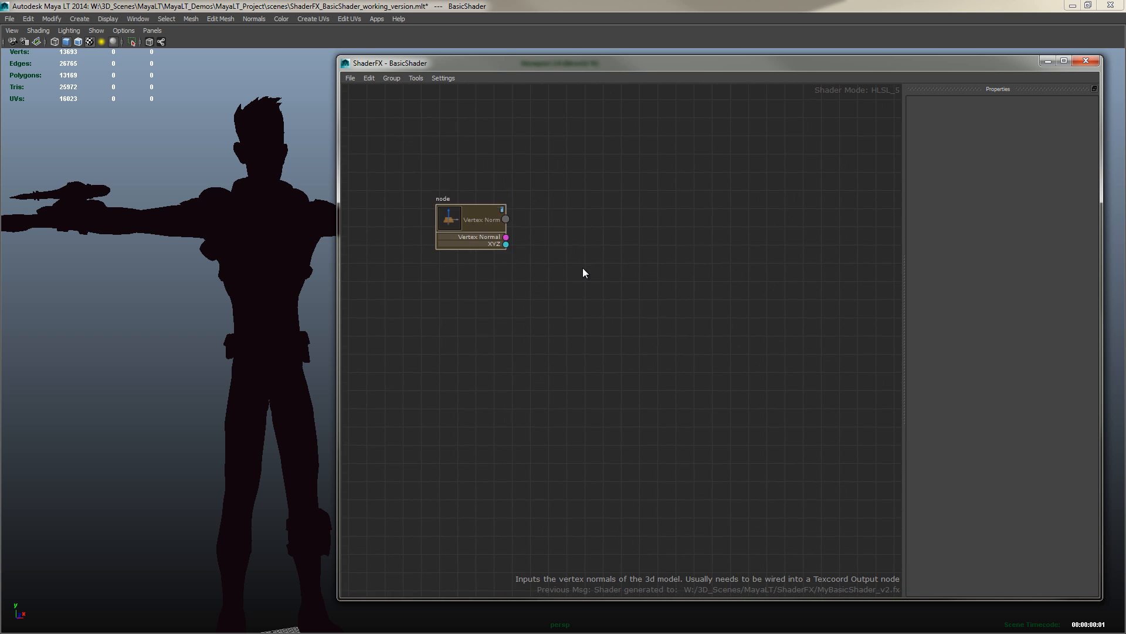
pyautogui.scroll(1, 678, 198)
pyautogui.moveTo(611, 270); pyautogui.dragTo(612, 259, button='middle')
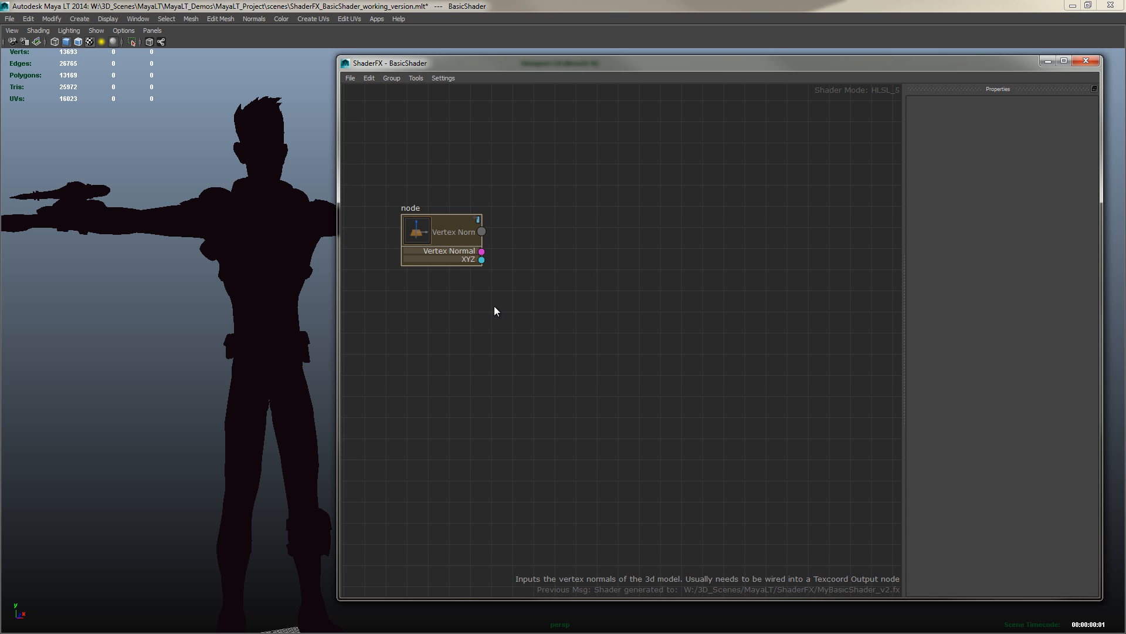
pyautogui.rightClick(441, 307)
pyautogui.moveTo(474, 315)
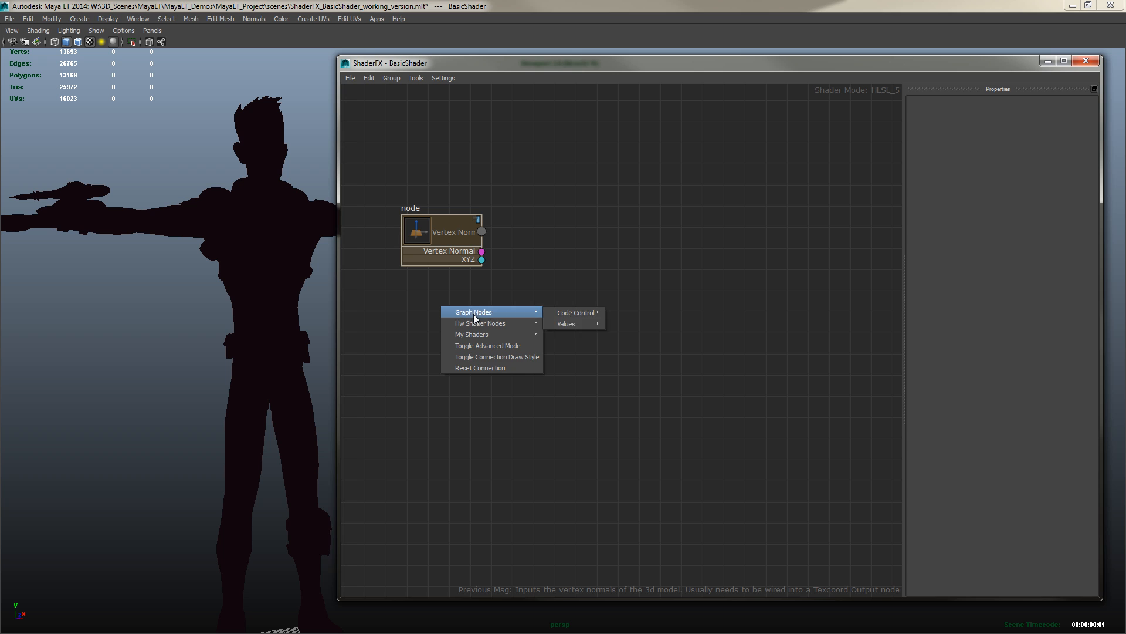
pyautogui.moveTo(569, 402)
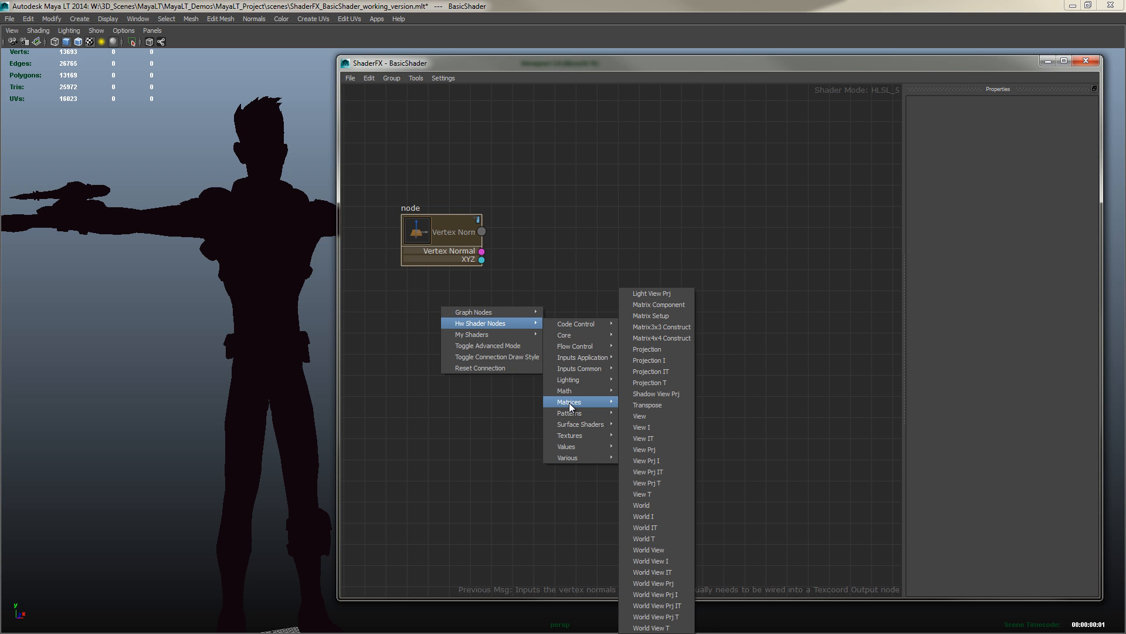
pyautogui.click(656, 531)
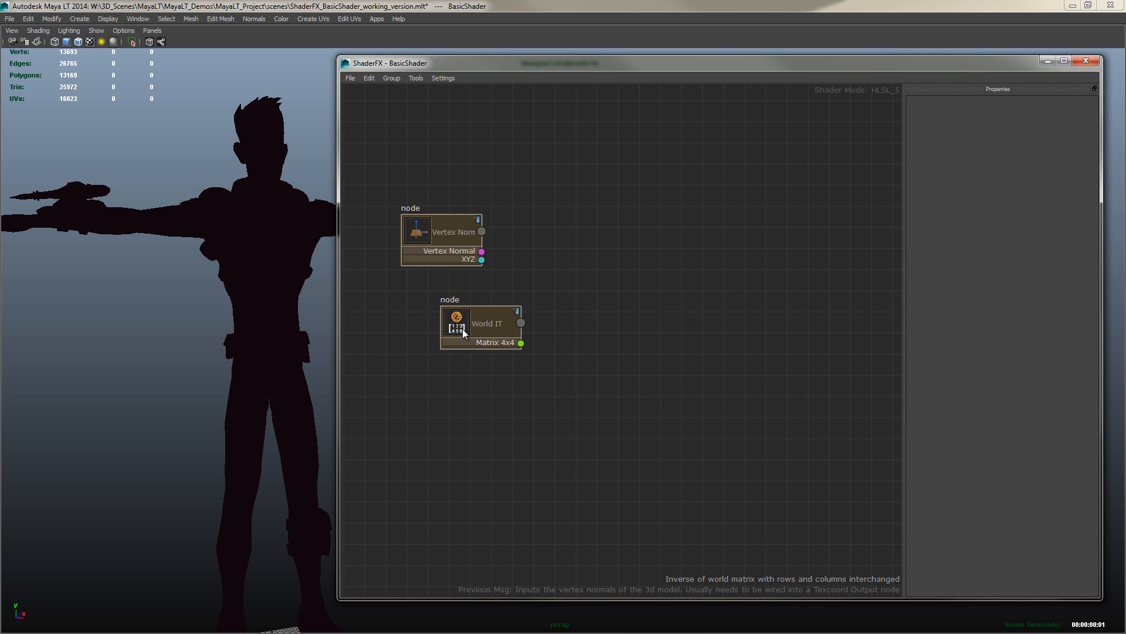
pyautogui.moveTo(462, 328); pyautogui.dragTo(442, 342)
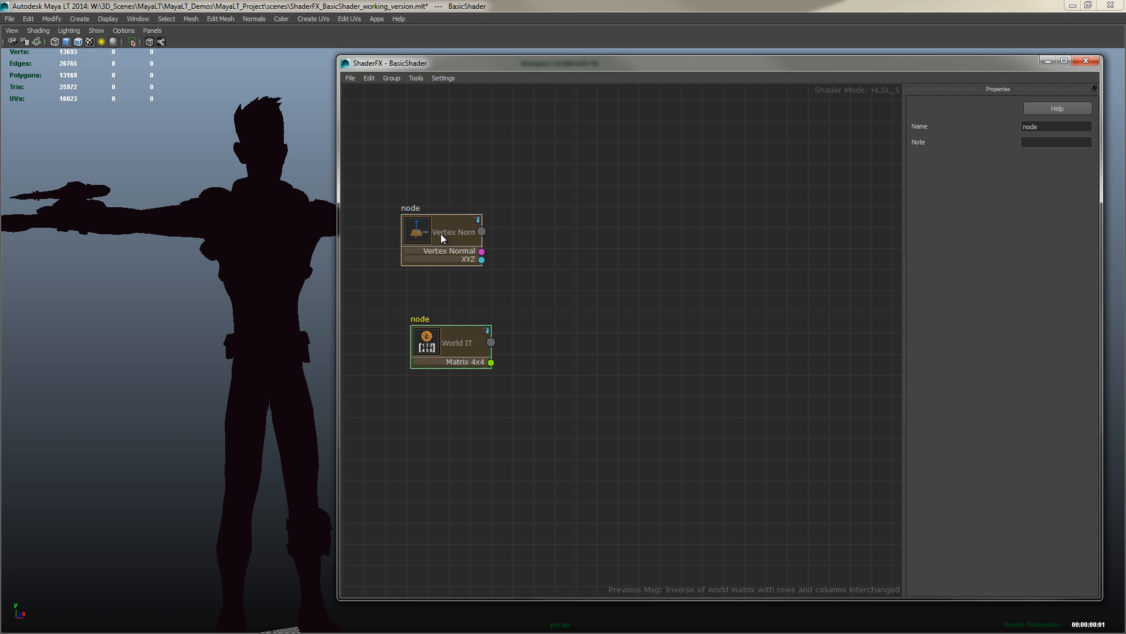
pyautogui.moveTo(442, 233)
pyautogui.mouseDown()
pyautogui.moveTo(473, 243)
pyautogui.moveTo(453, 253)
pyautogui.moveTo(438, 244)
pyautogui.mouseUp()
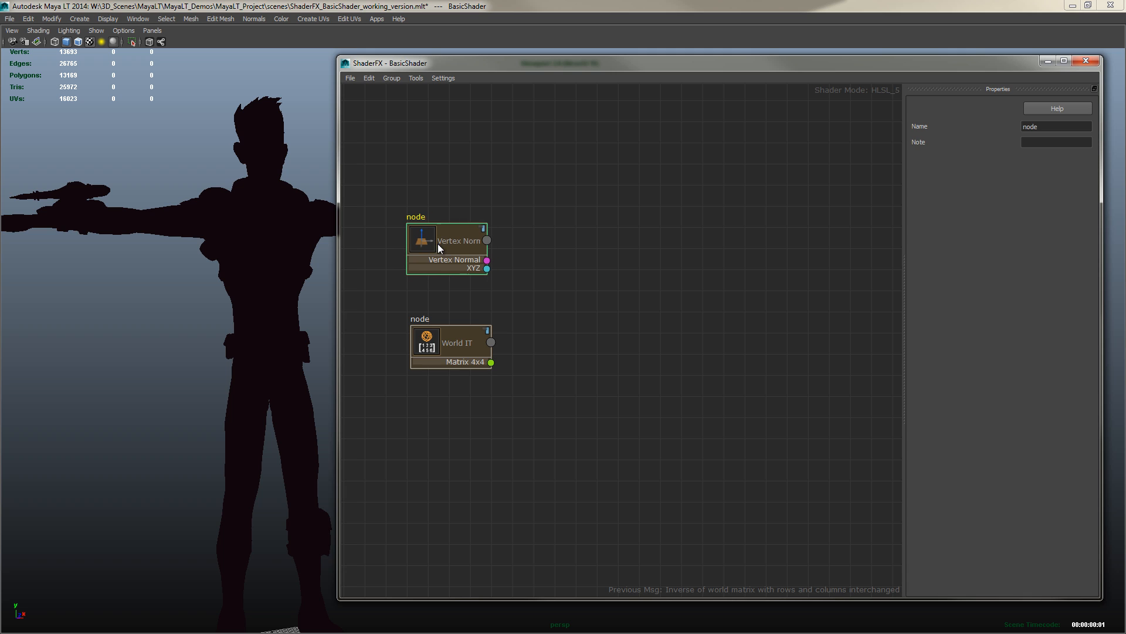
# Add a Multiply math node to the right of the Vertex Normal and World IT nodes
pyautogui.rightClick(530, 292)
pyautogui.moveTo(562, 310)
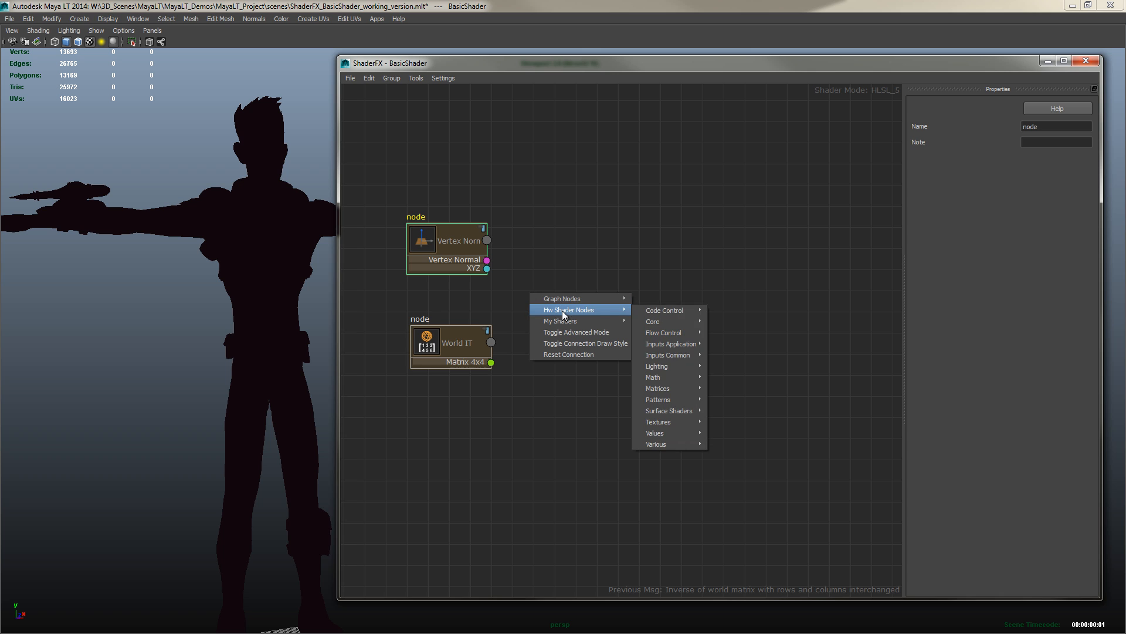
pyautogui.moveTo(667, 377)
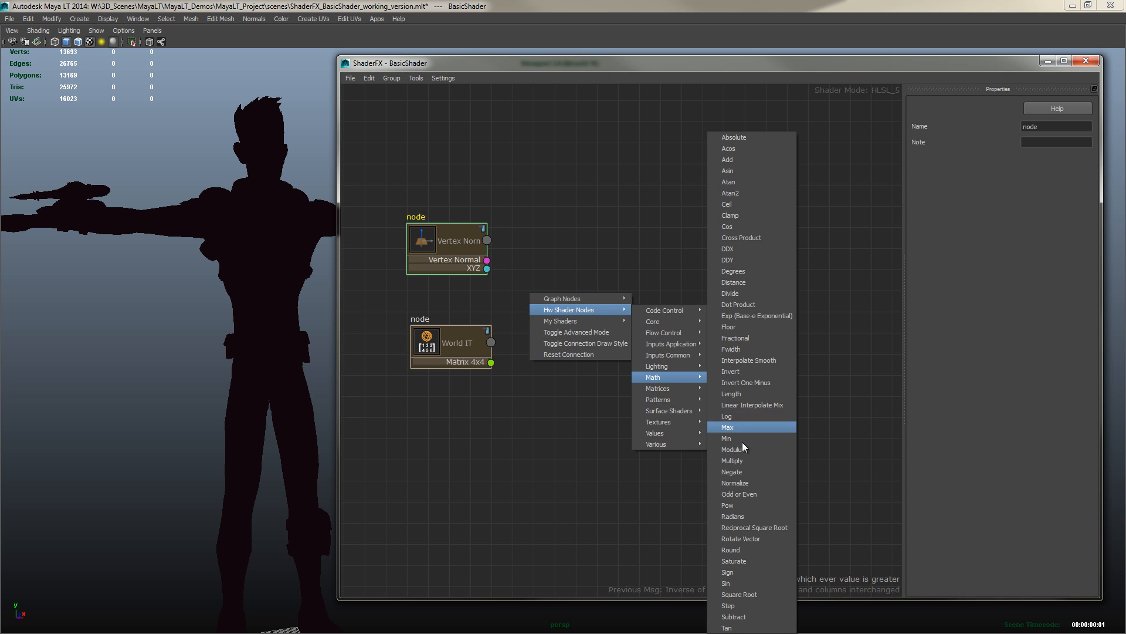
pyautogui.click(737, 460)
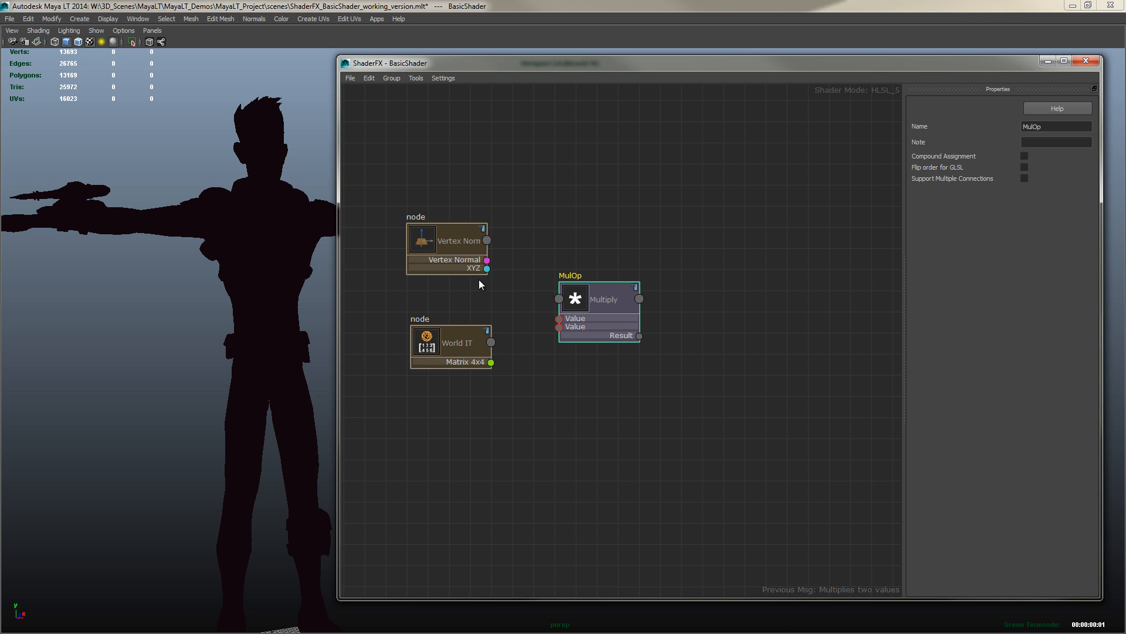
# Connect the Vertex Normal XYZ output and the World IT matrix output to the Multiply node's two Value inputs
pyautogui.moveTo(487, 268); pyautogui.dragTo(559, 318)
pyautogui.moveTo(491, 362); pyautogui.dragTo(559, 327)
pyautogui.moveTo(448, 240); pyautogui.dragTo(445, 236)
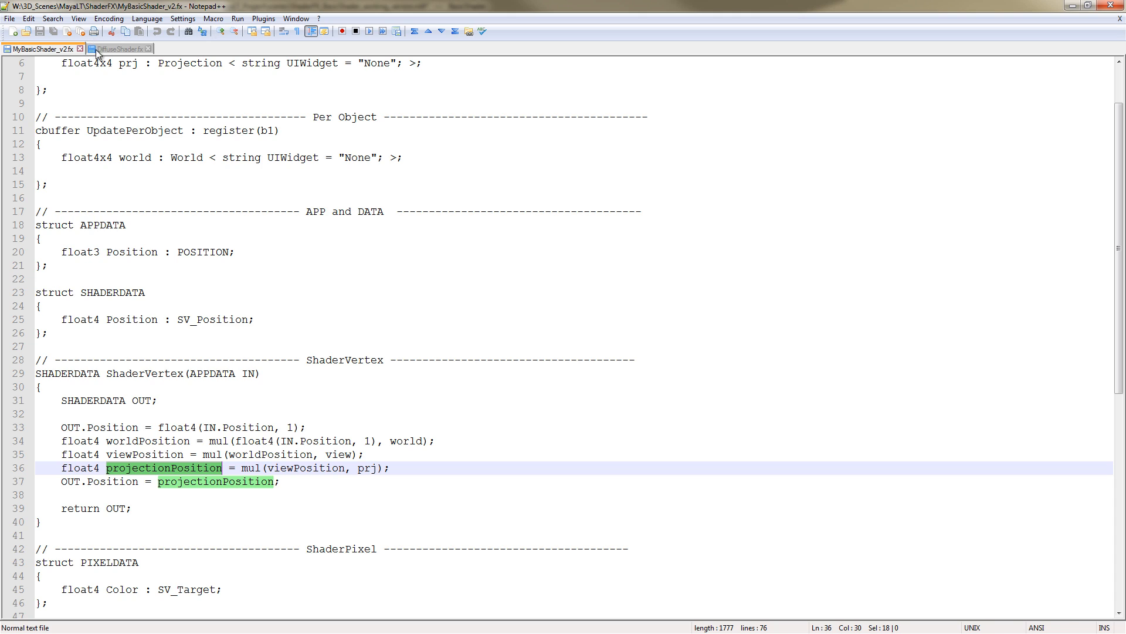
# Examine the Normal input declaration in the reference DiffuseShader.fx file, then return to the ShaderFX graph
pyautogui.click(96, 49)
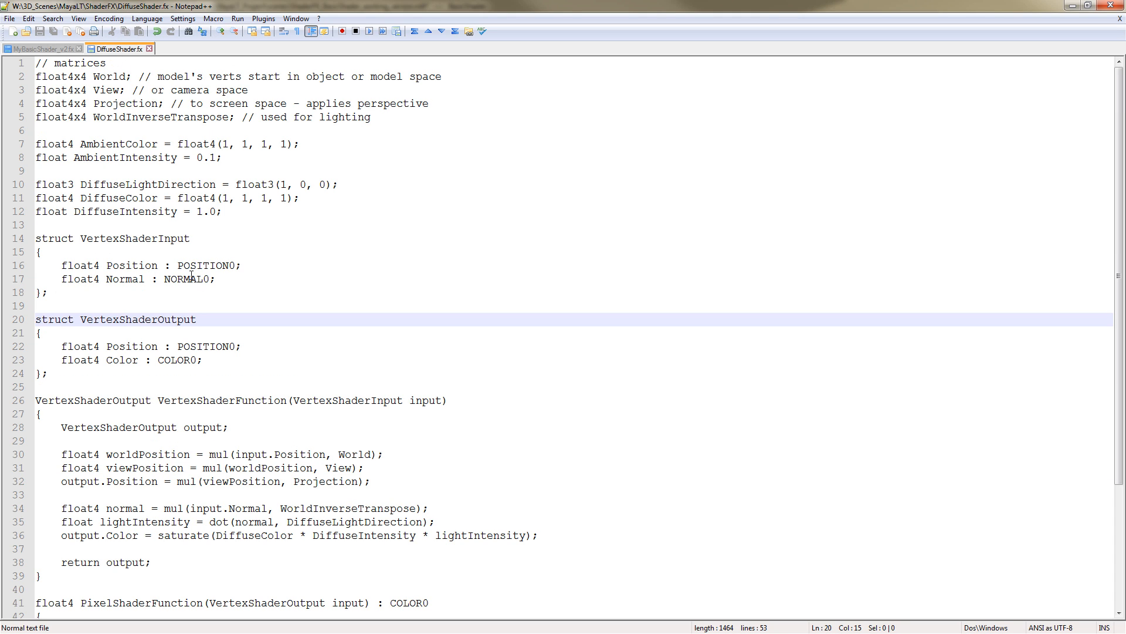
pyautogui.moveTo(61, 280); pyautogui.dragTo(222, 281)
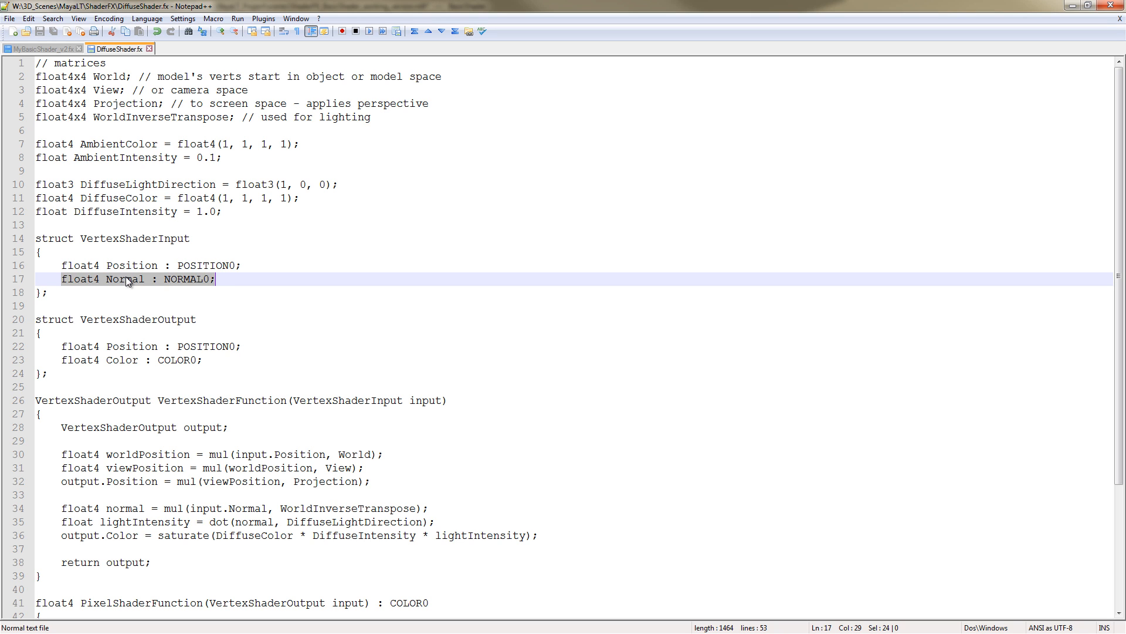
pyautogui.doubleClick(187, 279)
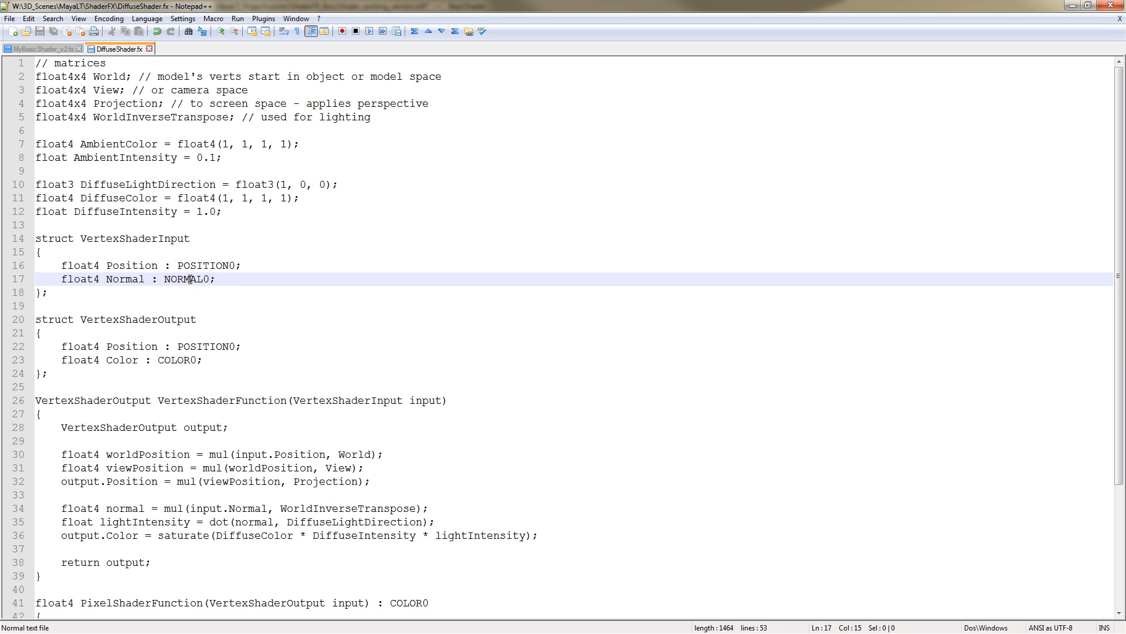
pyautogui.click(1073, 6)
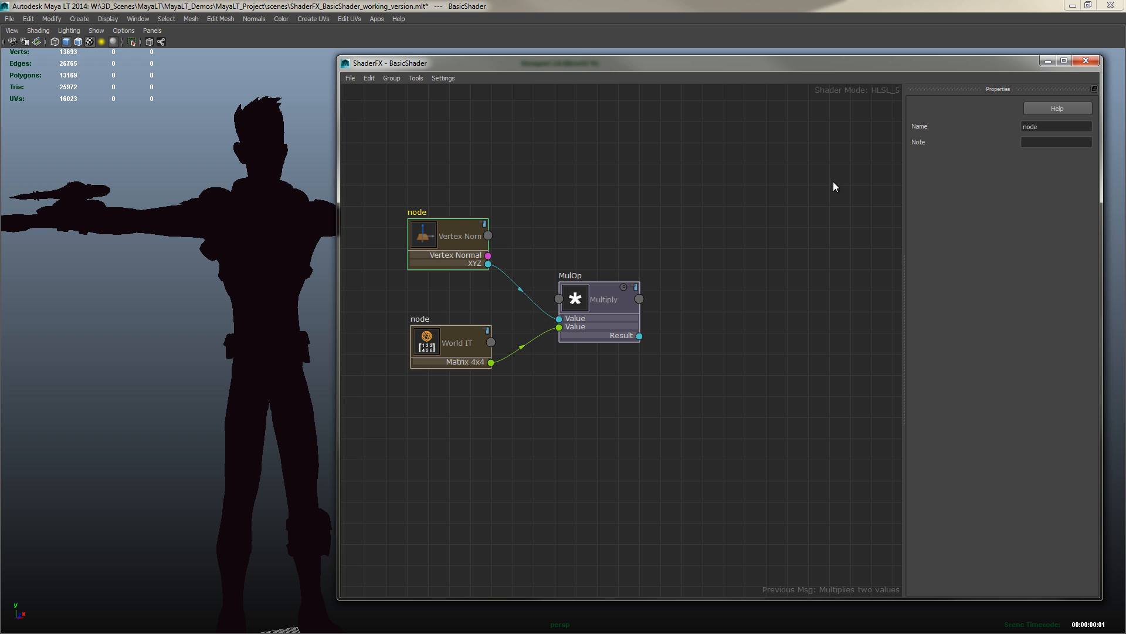
# Add a TexCoord Output node above the Multiply node and connect the Vertex Normal output to its XYZW input
pyautogui.rightClick(582, 175)
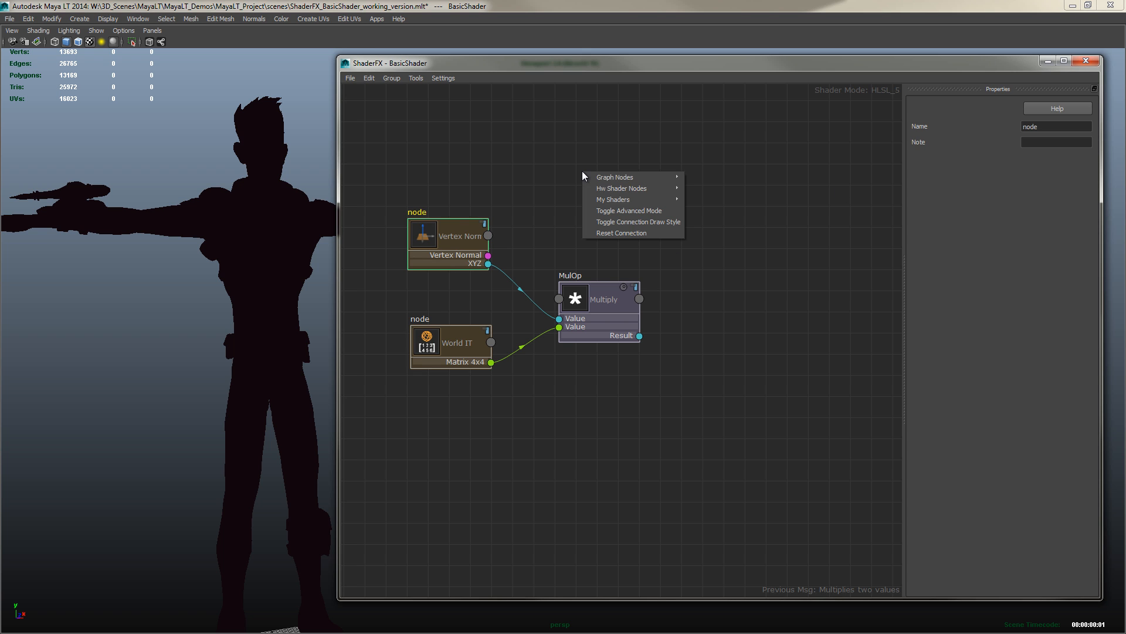
pyautogui.moveTo(636, 188)
pyautogui.moveTo(731, 193)
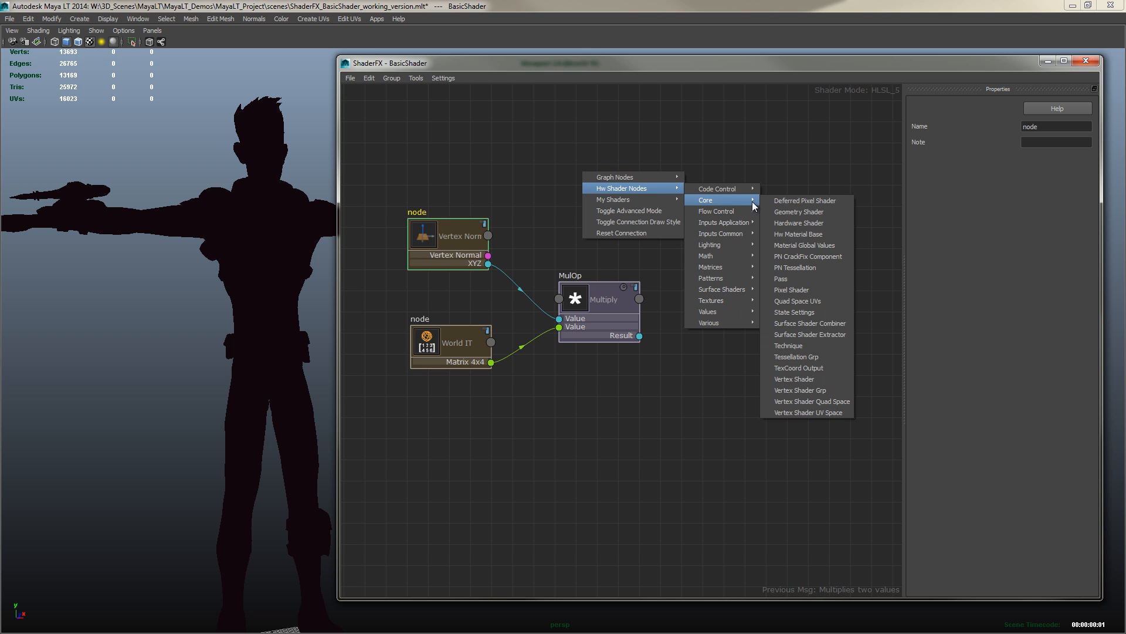
pyautogui.click(797, 367)
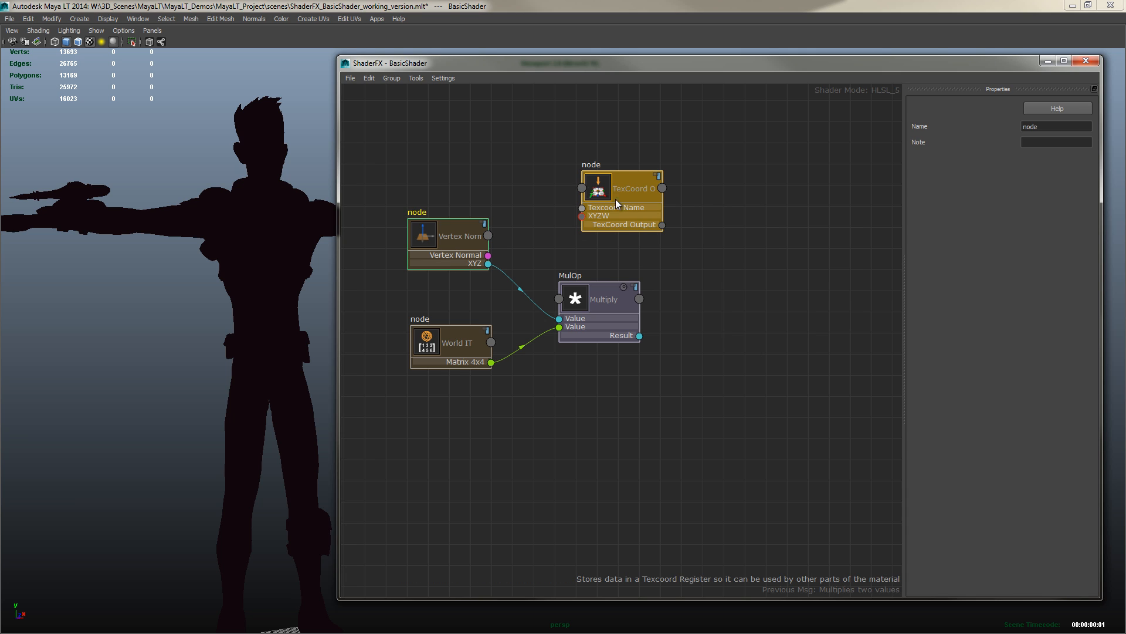
pyautogui.moveTo(614, 199); pyautogui.dragTo(599, 201)
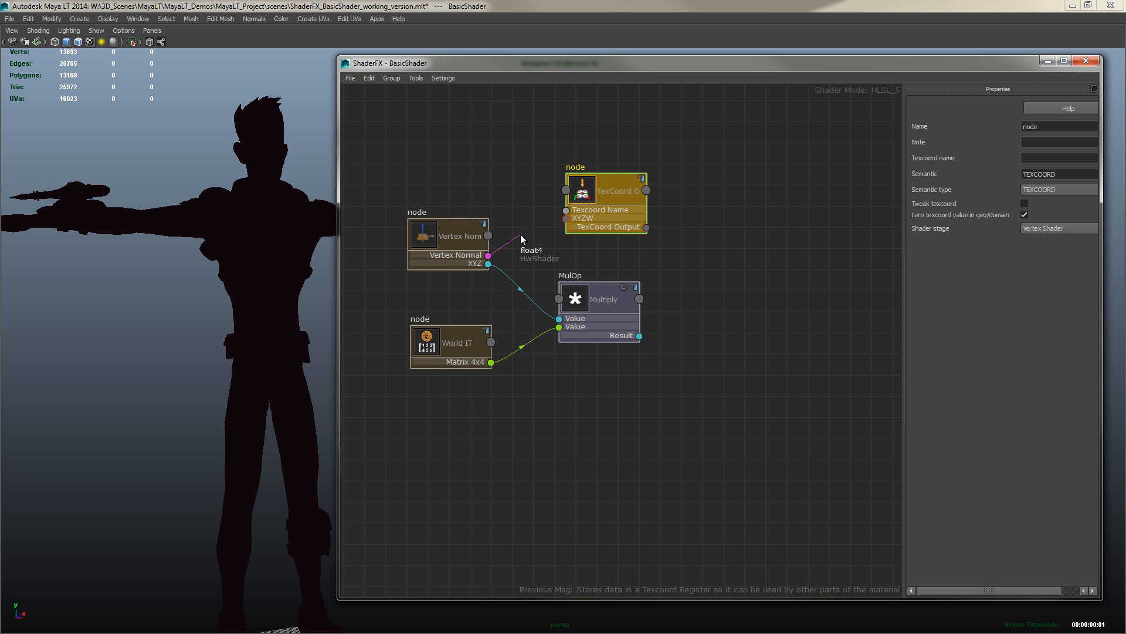
pyautogui.moveTo(562, 220); pyautogui.dragTo(565, 216)
# Rename the TexCoord Output node to Normal and review its semantic and shader stage settings
pyautogui.click(1046, 127)
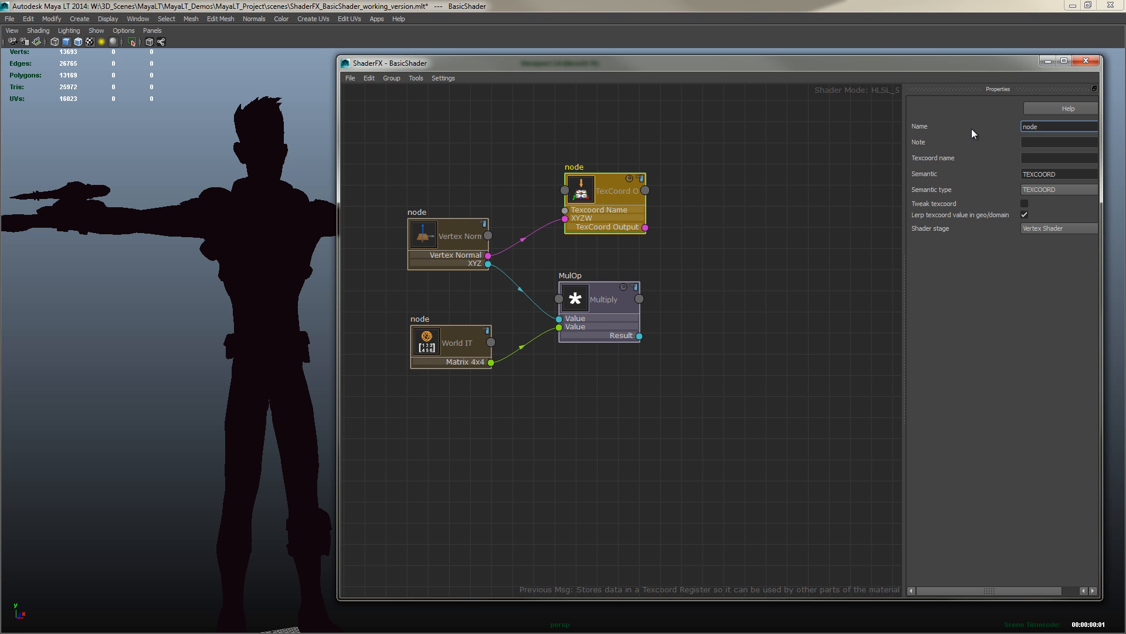
pyautogui.moveTo(1040, 125); pyautogui.dragTo(978, 132)
pyautogui.write('Normal')
pyautogui.press('Tab')
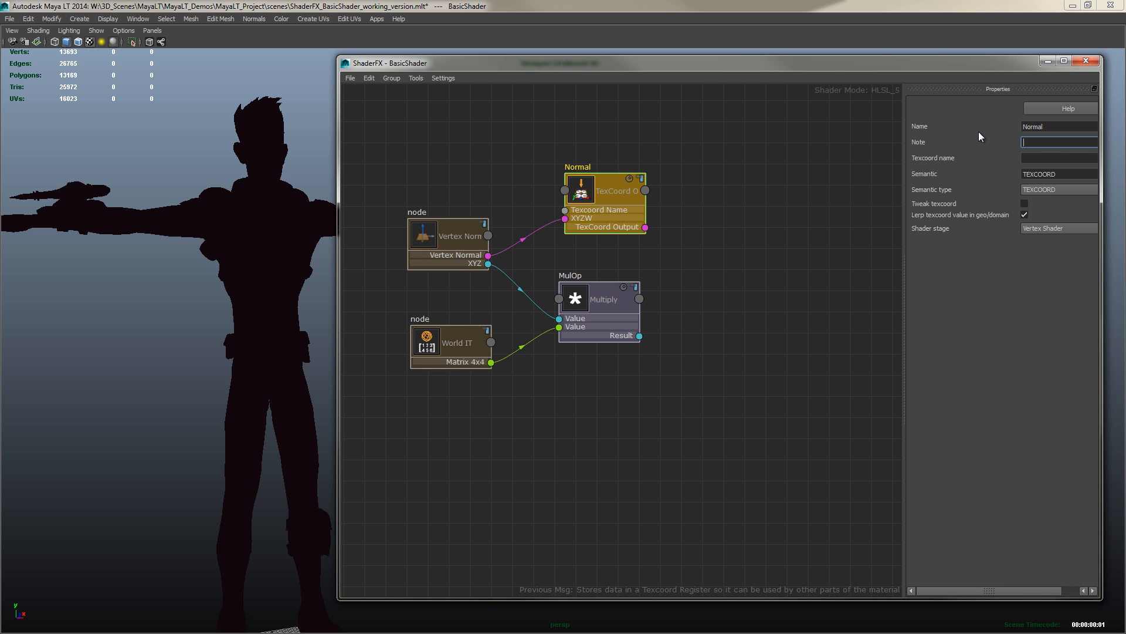
pyautogui.click(1048, 192)
pyautogui.click(1043, 225)
pyautogui.click(822, 223)
pyautogui.click(615, 192)
pyautogui.click(709, 260)
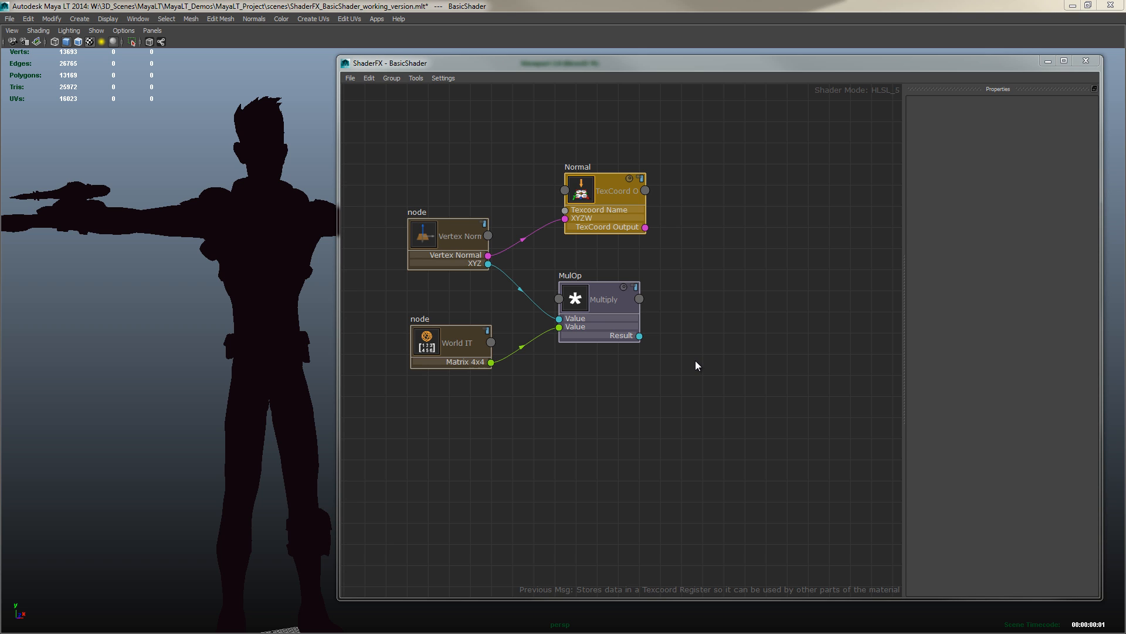
# Add a Dot Product math node to the right of the Multiply node
pyautogui.rightClick(728, 329)
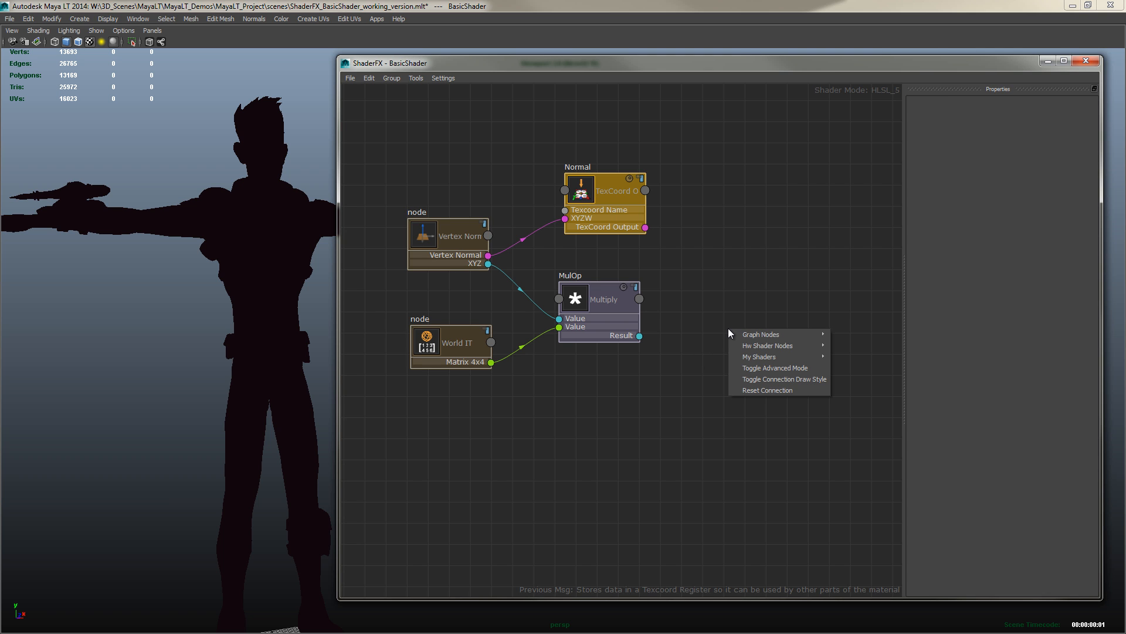
pyautogui.moveTo(757, 343)
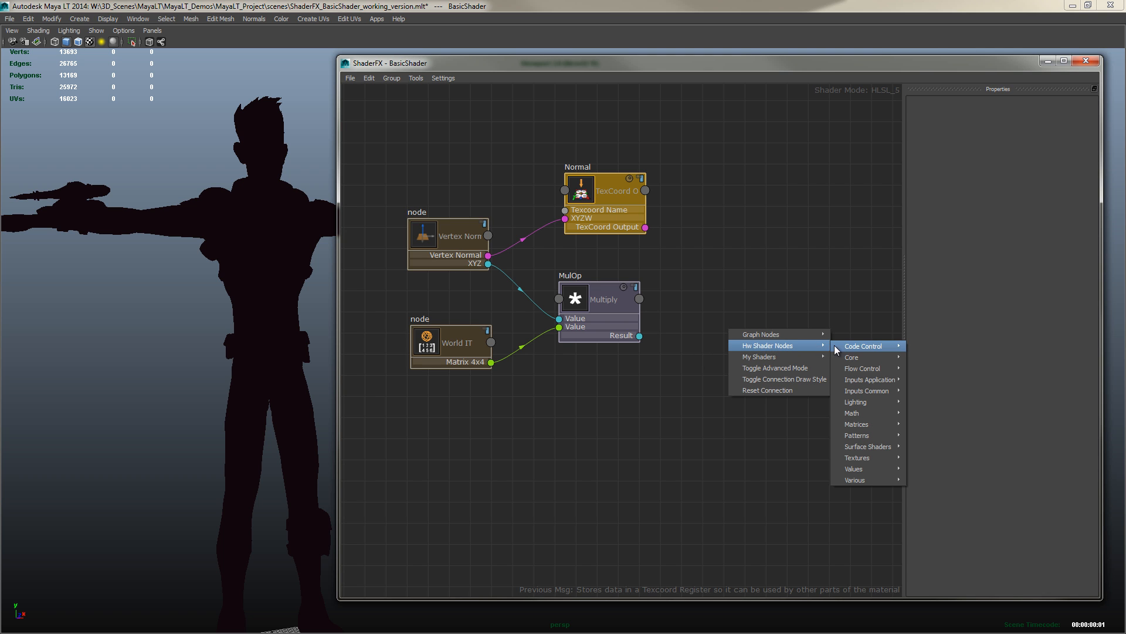
pyautogui.moveTo(874, 410)
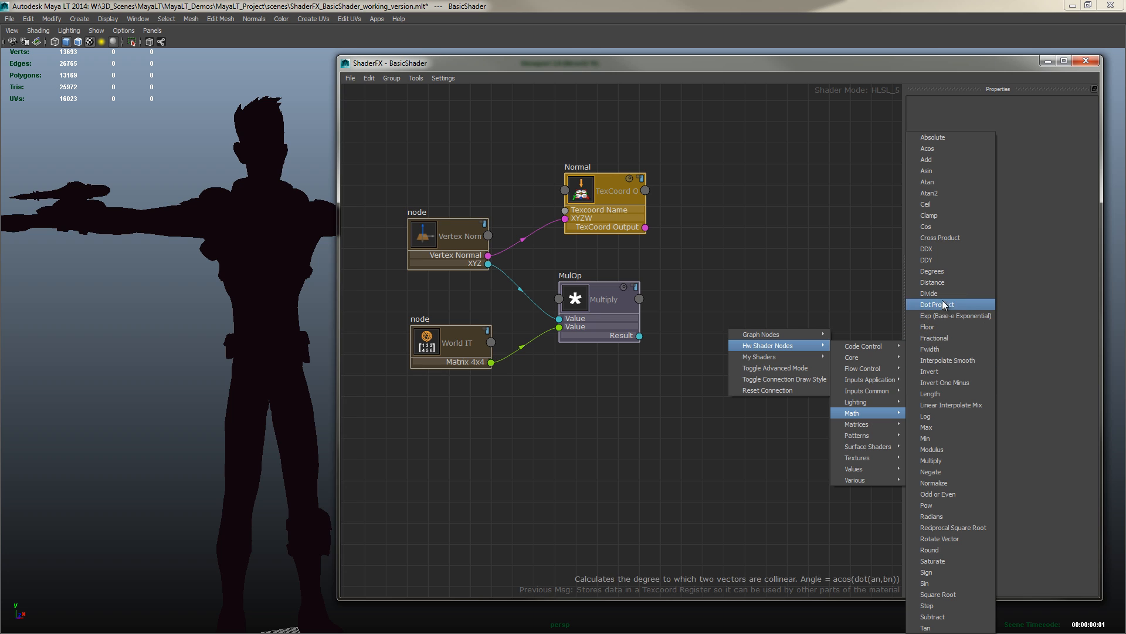
pyautogui.click(942, 305)
pyautogui.moveTo(758, 350); pyautogui.dragTo(773, 373)
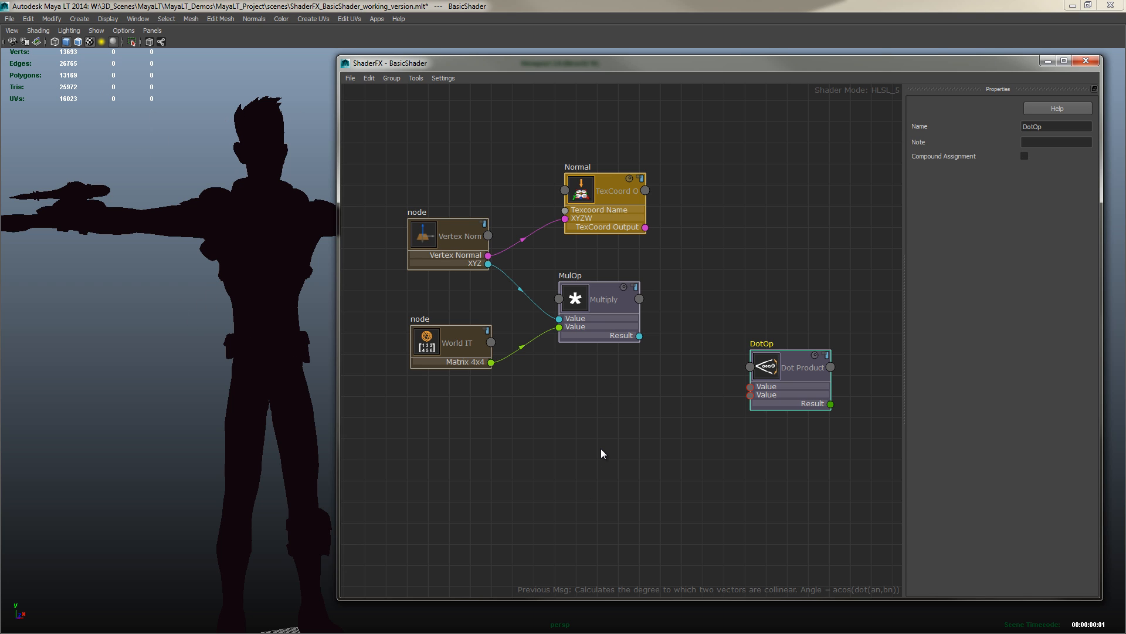
# Add a Float3 value node below the Multiply node
pyautogui.rightClick(589, 432)
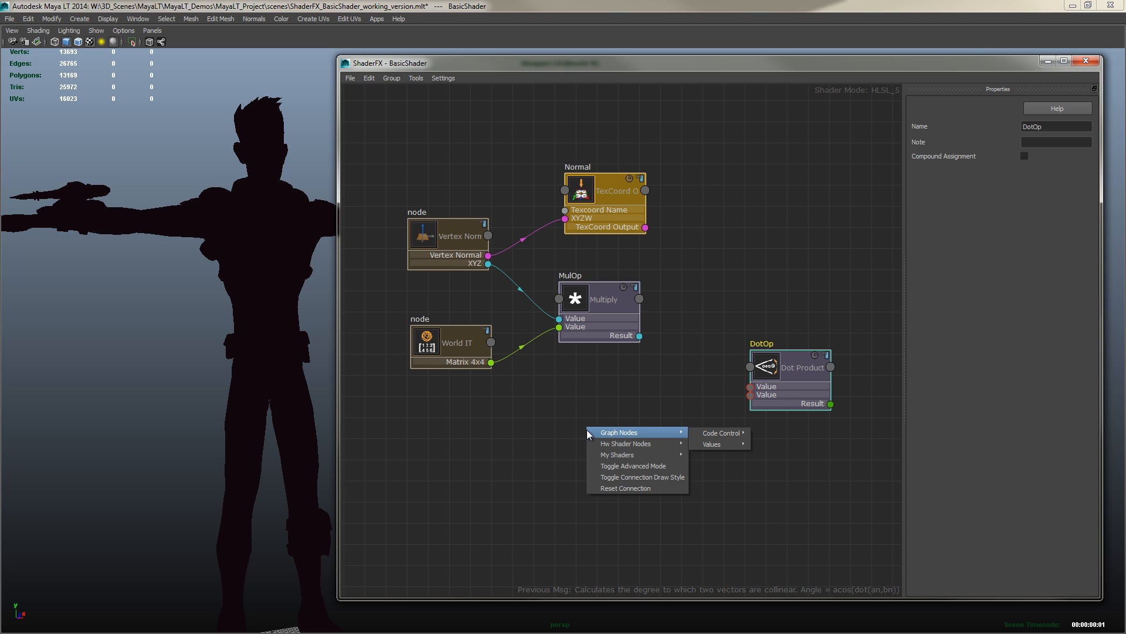
pyautogui.moveTo(637, 443)
pyautogui.moveTo(724, 567)
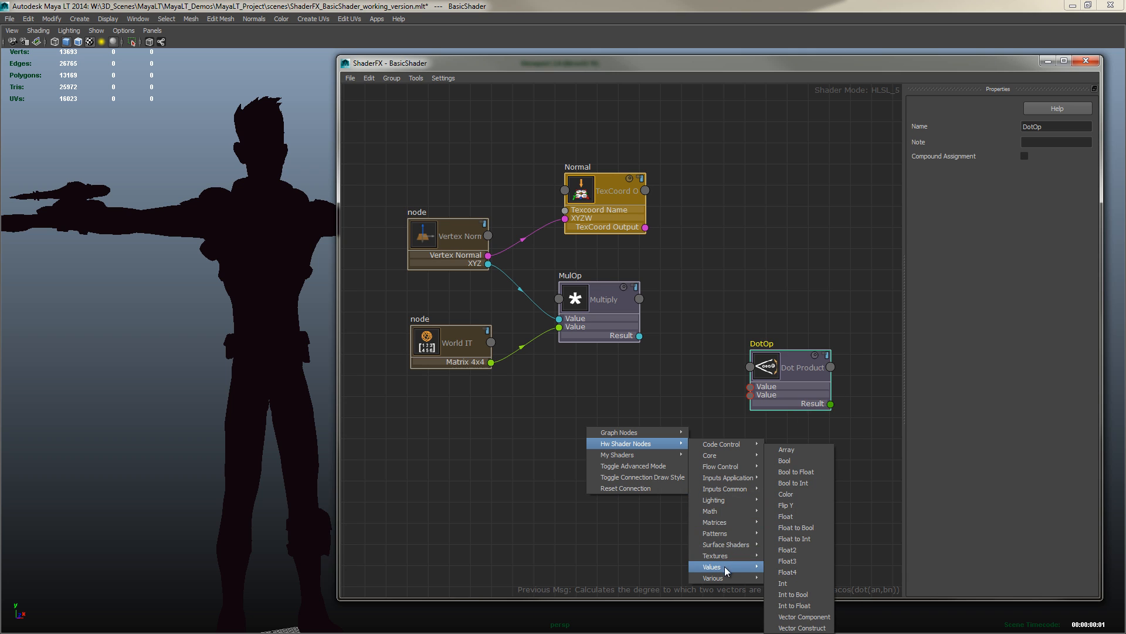
pyautogui.click(789, 561)
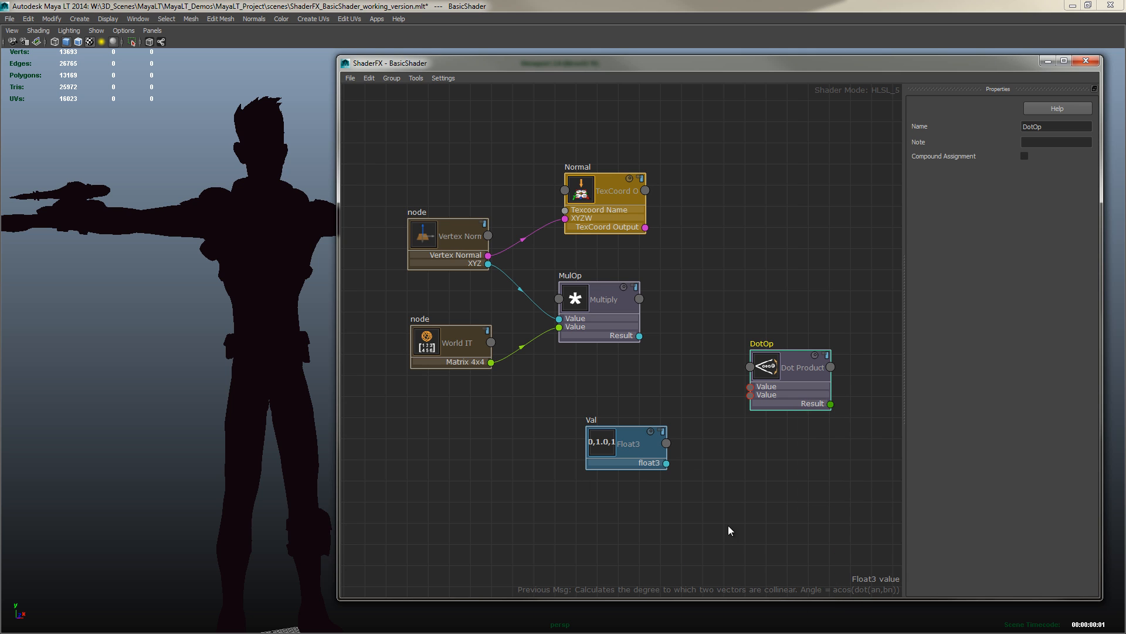
pyautogui.click(589, 437)
pyautogui.moveTo(599, 445); pyautogui.dragTo(588, 454)
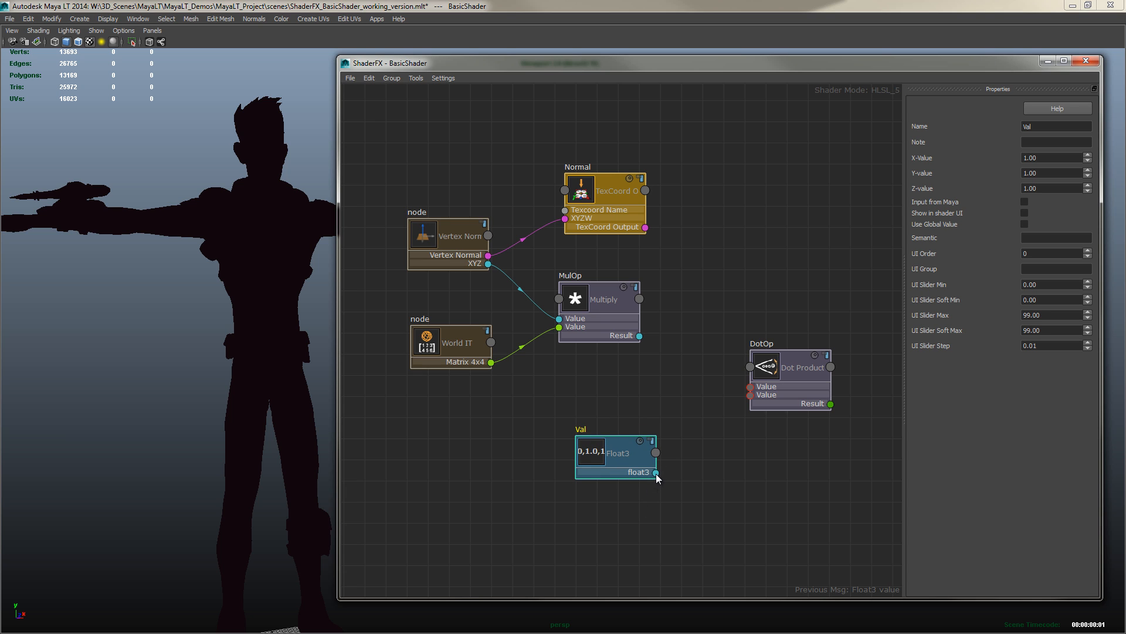
# Connect the Multiply Result and the Float3 output to the Dot Product node's two Value inputs
pyautogui.moveTo(641, 338); pyautogui.dragTo(751, 389)
pyautogui.moveTo(655, 473); pyautogui.dragTo(768, 392)
pyautogui.moveTo(625, 449)
pyautogui.mouseDown()
pyautogui.moveTo(595, 447)
pyautogui.moveTo(603, 452)
pyautogui.moveTo(611, 418)
pyautogui.moveTo(612, 438)
pyautogui.mouseUp()
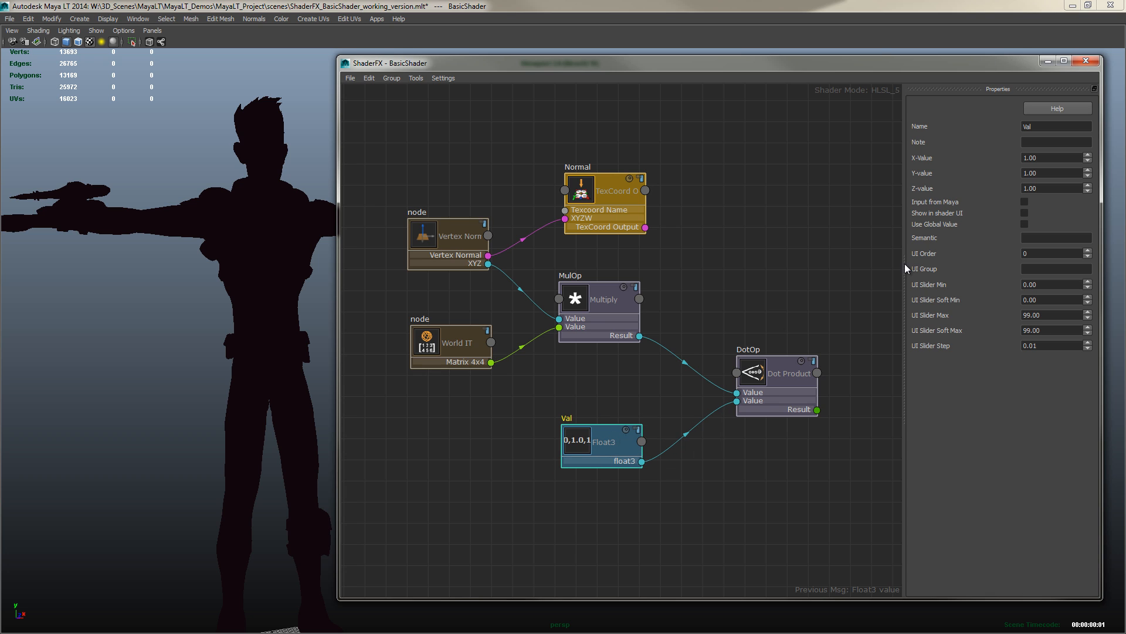
# Rename the Float3 node to DiffuseLightDirection and reposition it below the Multiply node
pyautogui.doubleClick(1027, 126)
pyautogui.write('DiffuseLightDirection')
pyautogui.click(675, 387)
pyautogui.moveTo(577, 450); pyautogui.dragTo(580, 450)
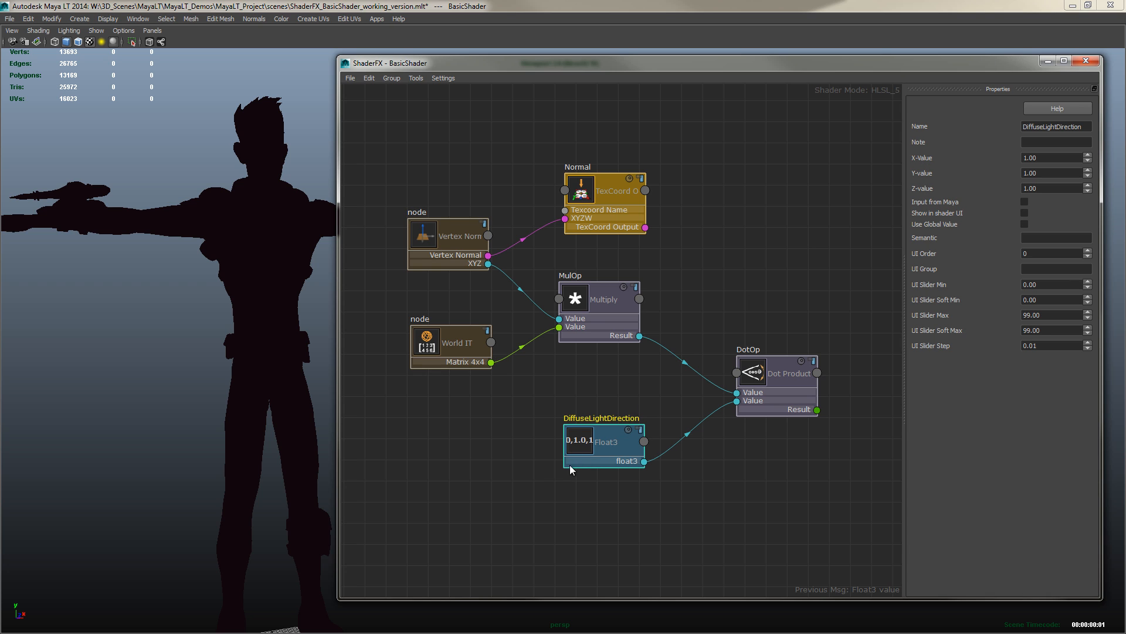
pyautogui.moveTo(582, 435); pyautogui.dragTo(583, 454)
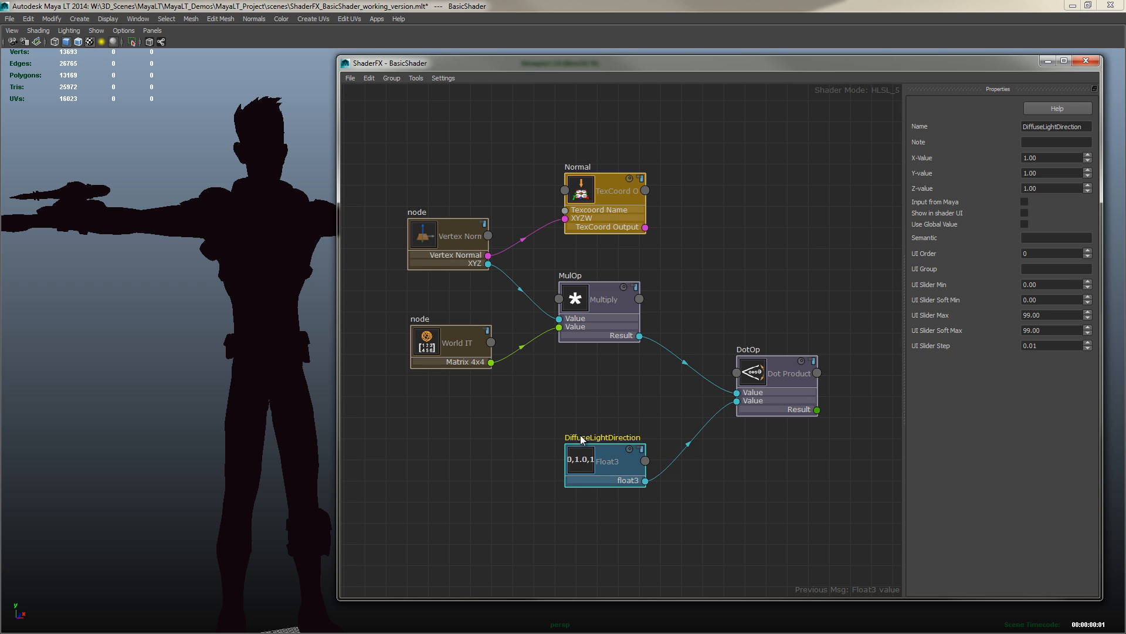
pyautogui.click(579, 435)
pyautogui.click(581, 445)
pyautogui.moveTo(592, 453); pyautogui.dragTo(584, 449)
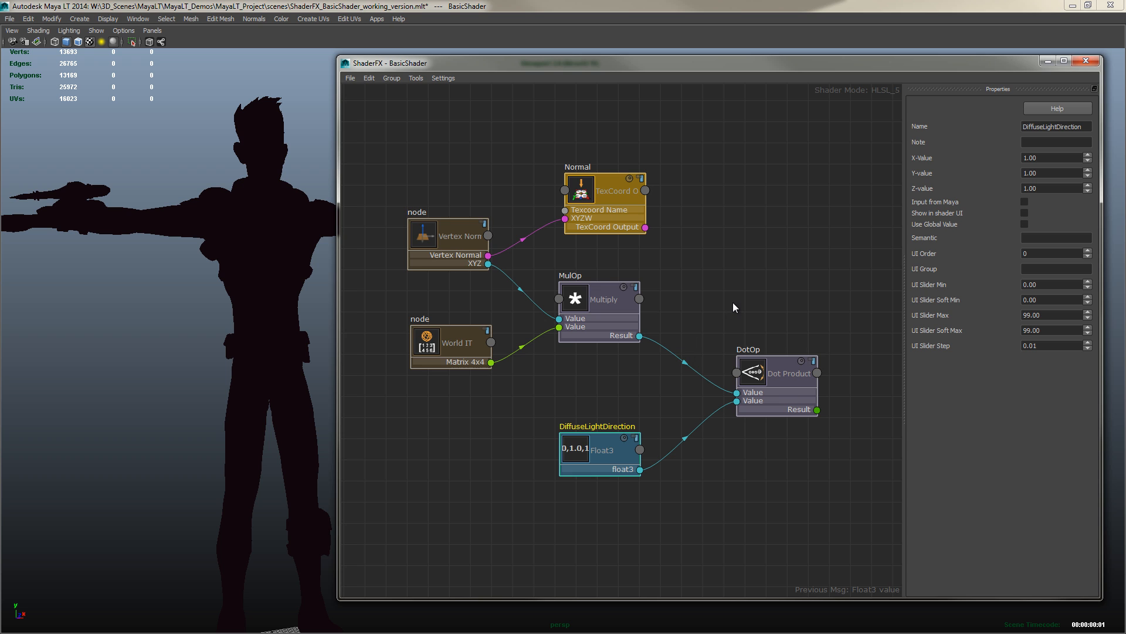
# Add a Float4 value node above the Dot Product node and name it DiffuseColor
pyautogui.moveTo(731, 297); pyautogui.dragTo(655, 328, button='middle')
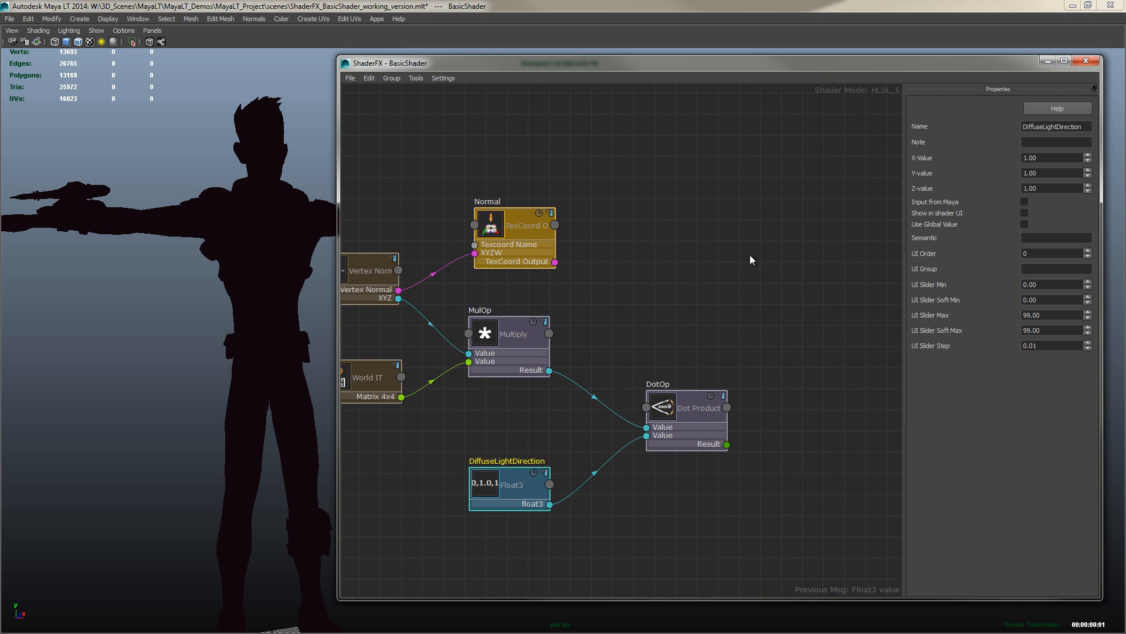
pyautogui.rightClick(714, 170)
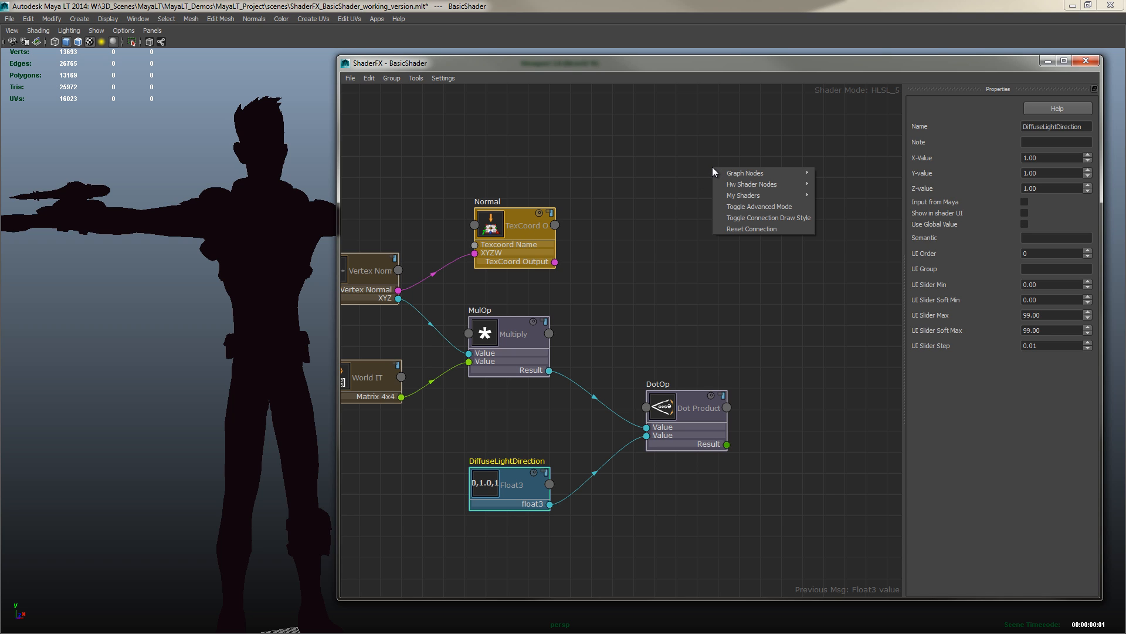
pyautogui.moveTo(742, 187)
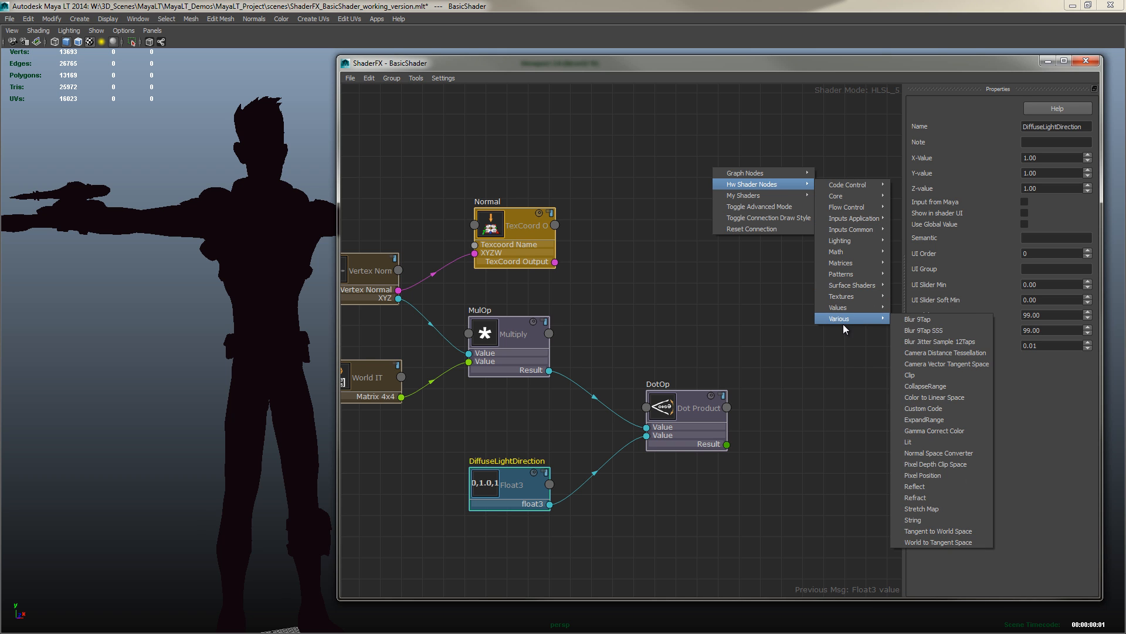
pyautogui.moveTo(845, 308)
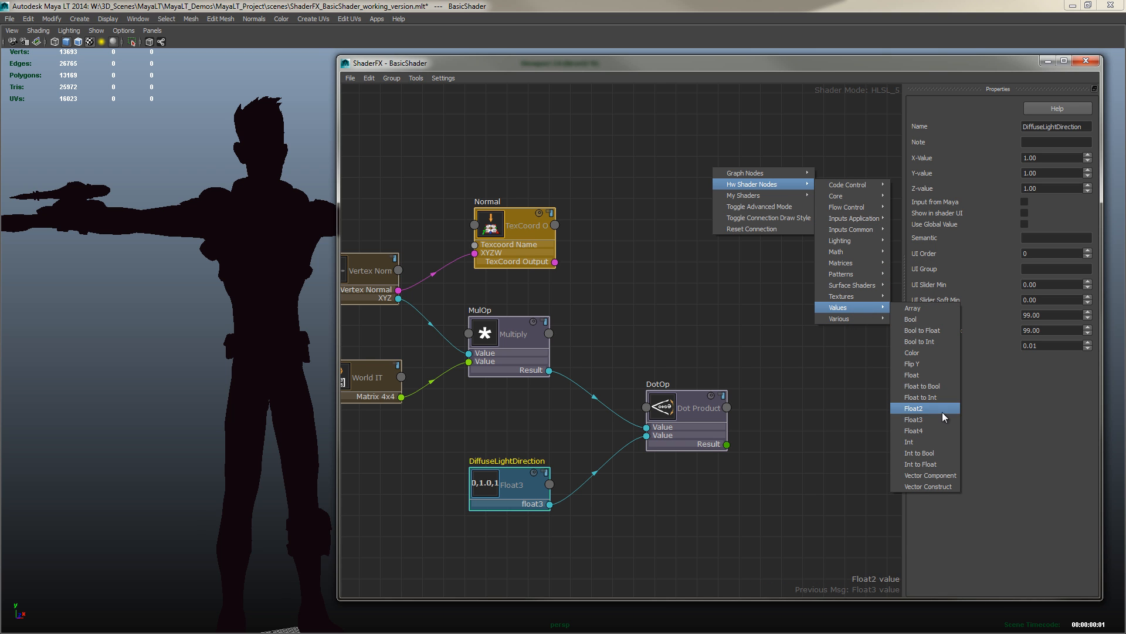
pyautogui.click(914, 431)
pyautogui.moveTo(734, 187); pyautogui.dragTo(688, 170)
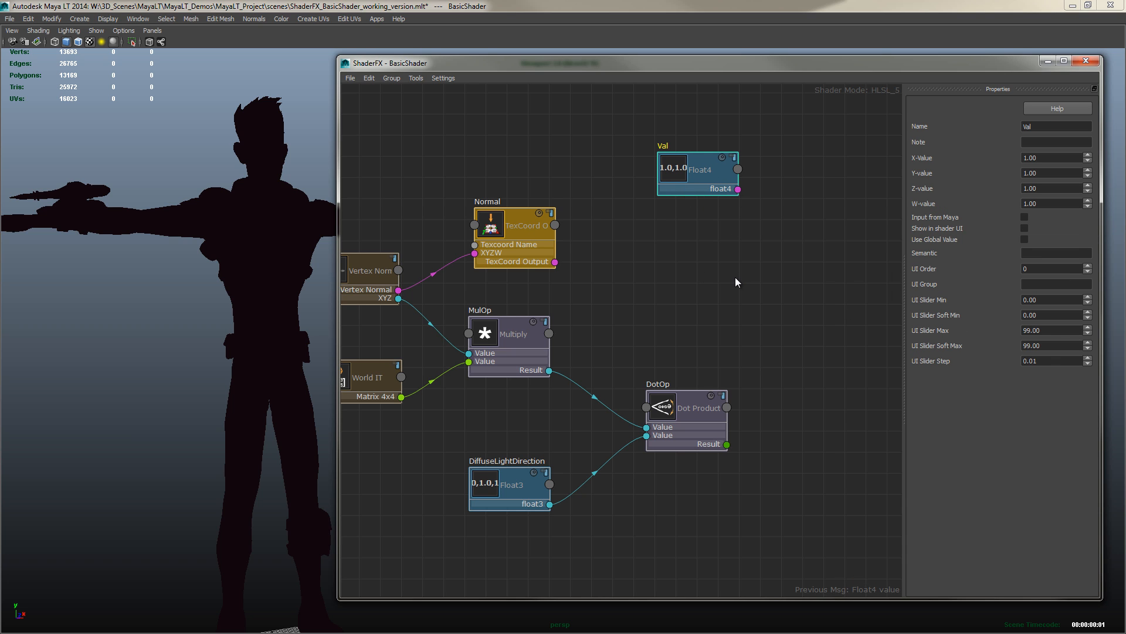
pyautogui.doubleClick(1027, 126)
pyautogui.write('DiffuseColor')
# Add a Color value node above the Dot Product node
pyautogui.rightClick(704, 234)
pyautogui.moveTo(749, 248)
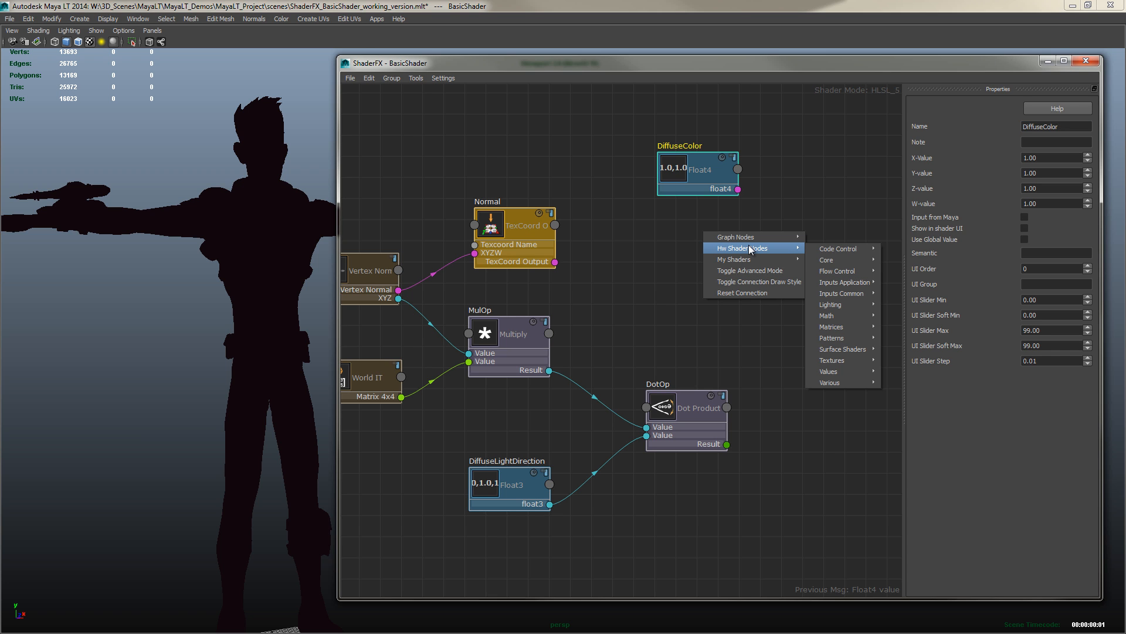
pyautogui.moveTo(830, 371)
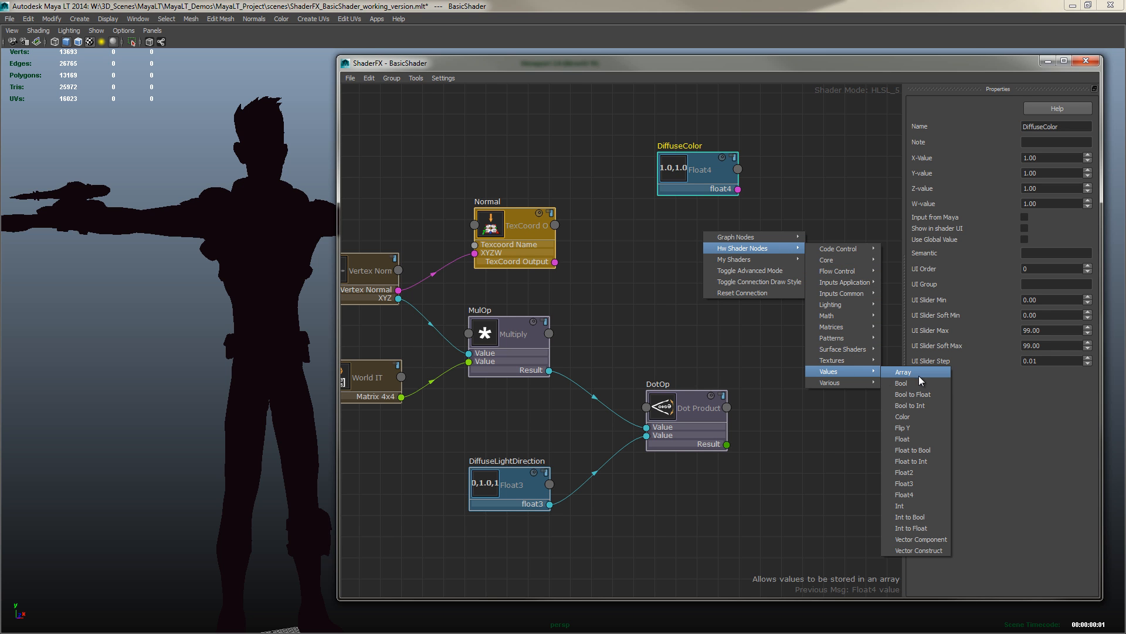
pyautogui.click(903, 417)
pyautogui.moveTo(717, 280); pyautogui.dragTo(775, 146)
# Delete the Float4 node and rename the Color node to DiffuseColor
pyautogui.click(685, 164)
pyautogui.press('Delete')
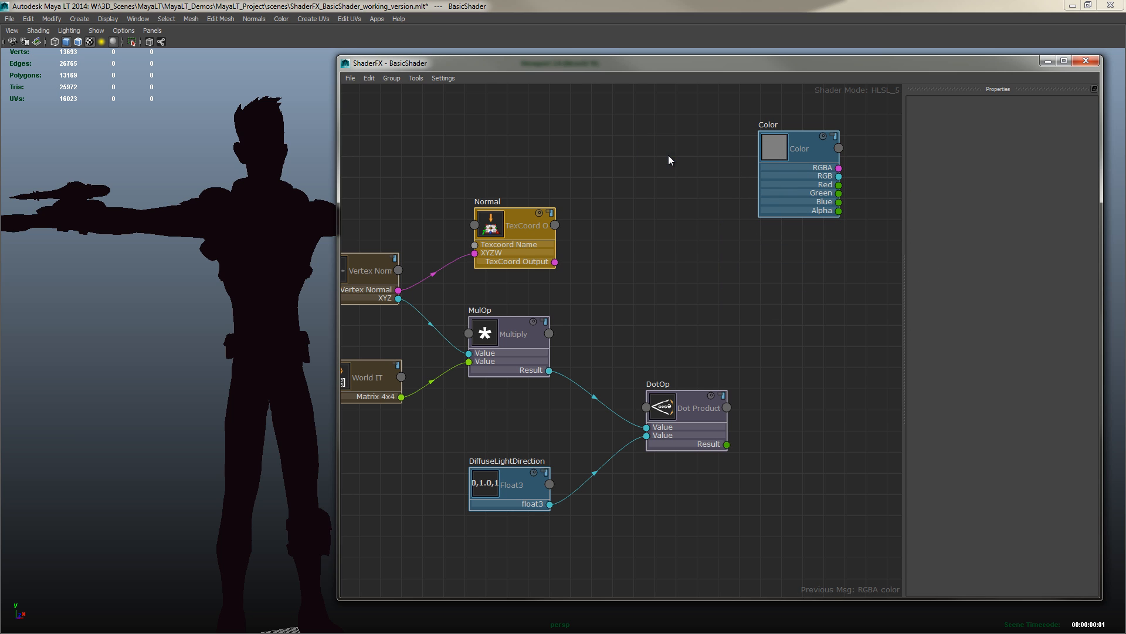
pyautogui.moveTo(767, 149); pyautogui.dragTo(656, 142)
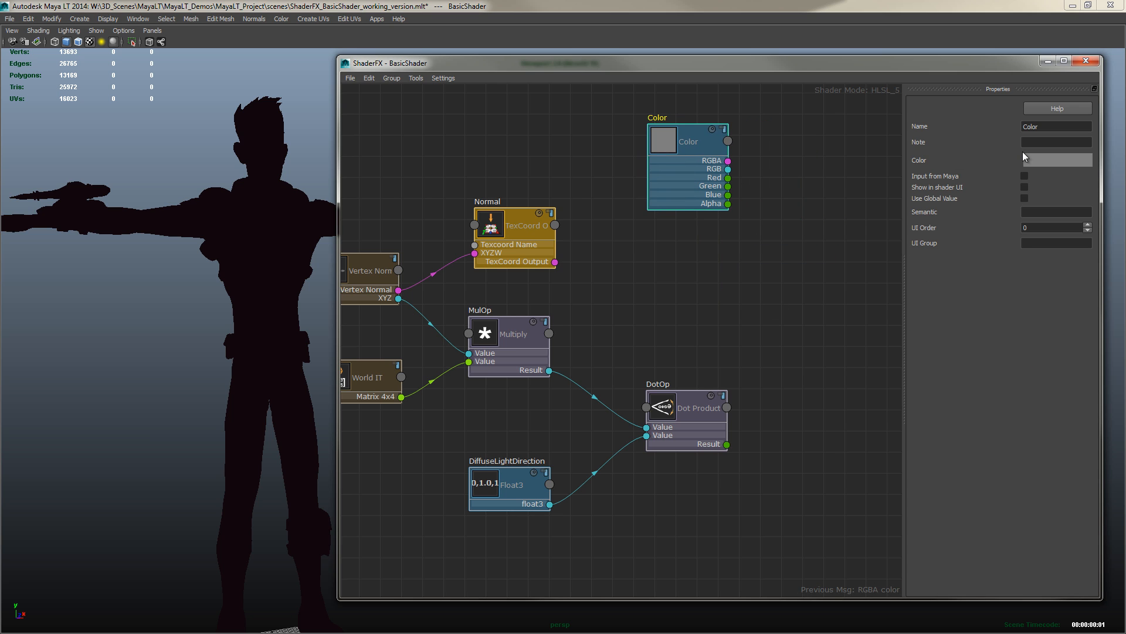
pyautogui.doubleClick(1062, 126)
pyautogui.write('DiffuseColor')
pyautogui.press('Return')
pyautogui.moveTo(650, 163); pyautogui.dragTo(653, 162)
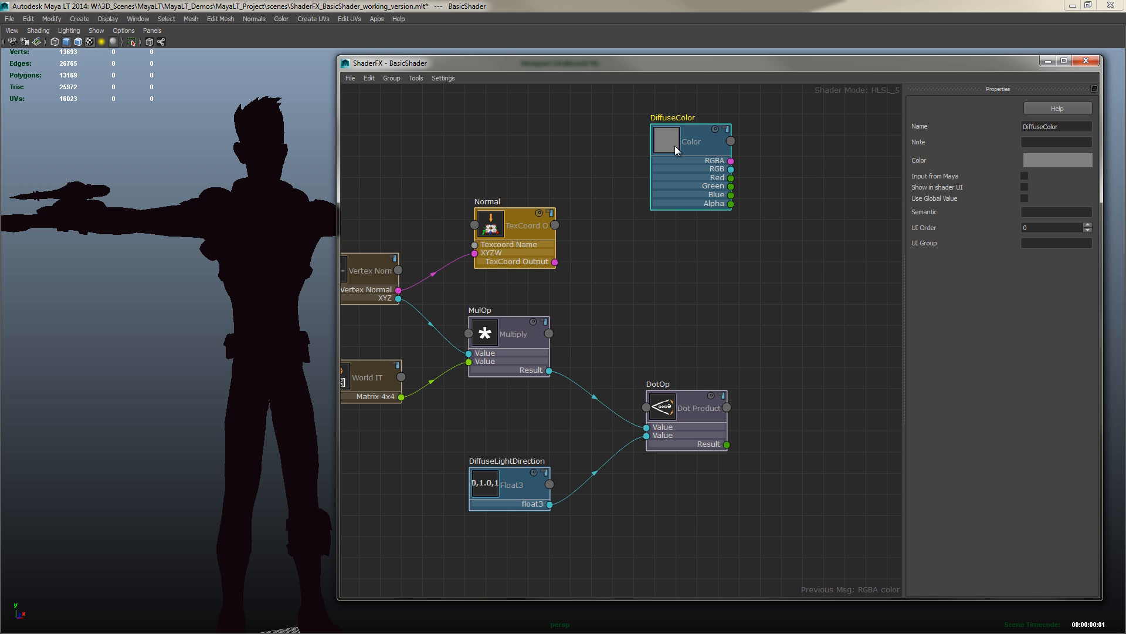
# Add a Float value node below the DiffuseColor node and name it DiffuseIntensity
pyautogui.rightClick(671, 276)
pyautogui.moveTo(716, 293)
pyautogui.moveTo(804, 296)
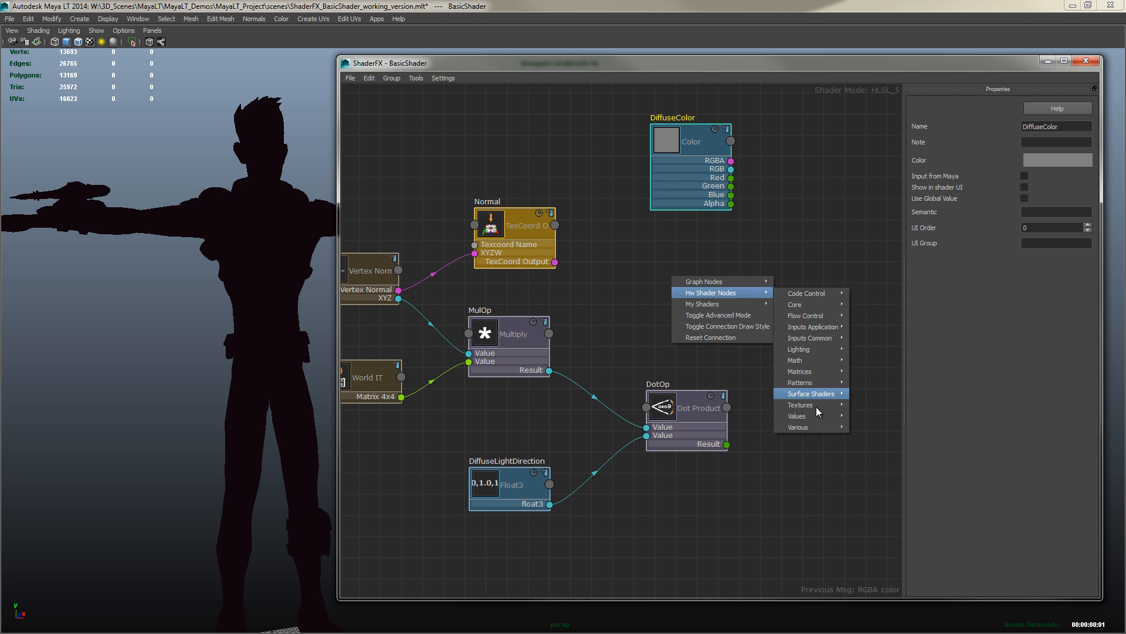
pyautogui.moveTo(815, 417)
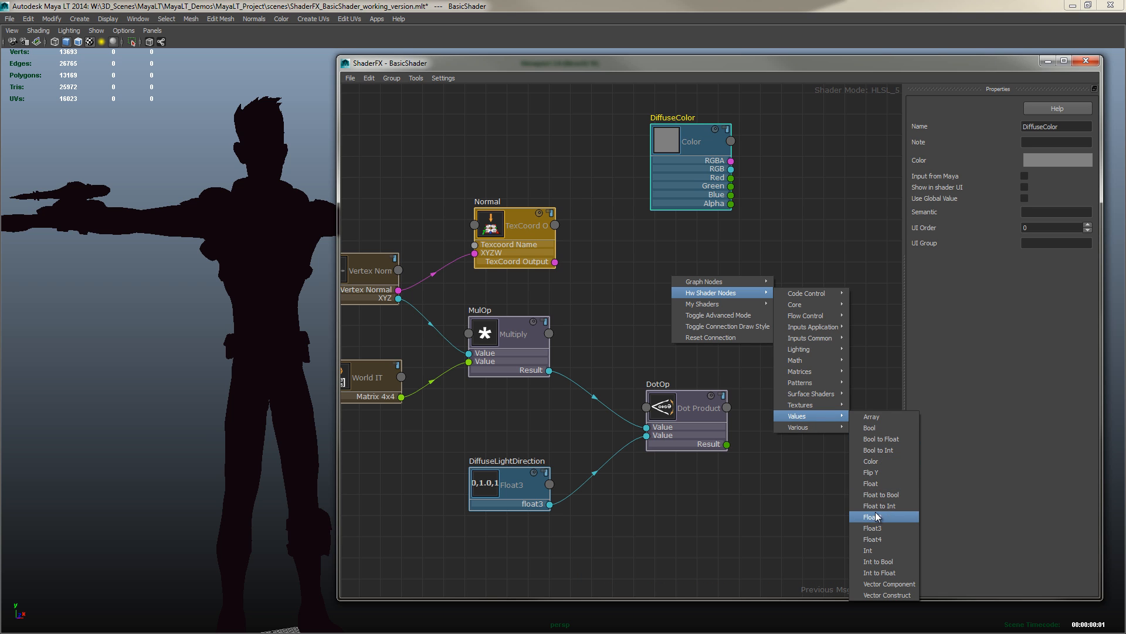
pyautogui.click(877, 483)
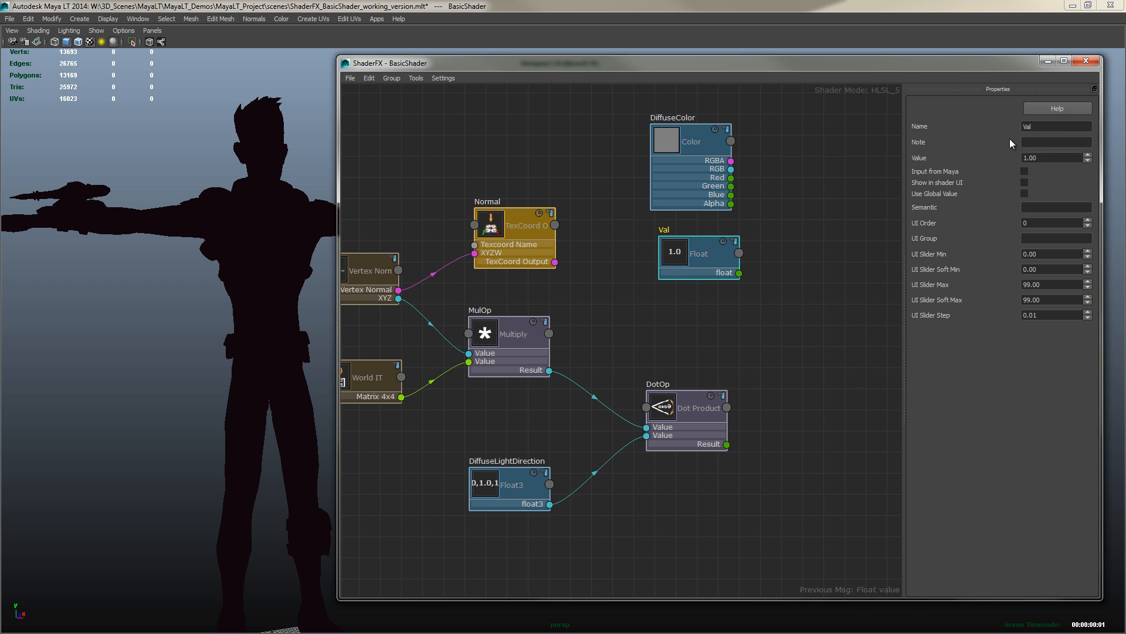
pyautogui.doubleClick(1032, 127)
pyautogui.write('DiffuseIntensity')
pyautogui.press('Return')
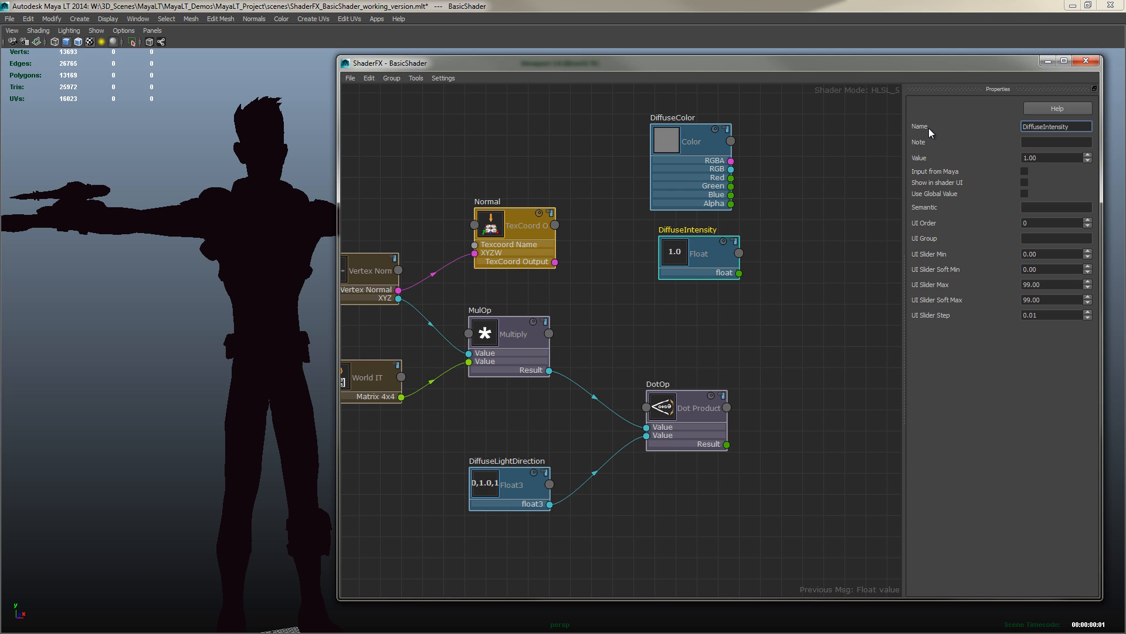
# Add a Multiply node, connect DiffuseColor's RGBA and DiffuseIntensity's float into its two values, and arrange these nodes
pyautogui.rightClick(791, 194)
pyautogui.moveTo(821, 203)
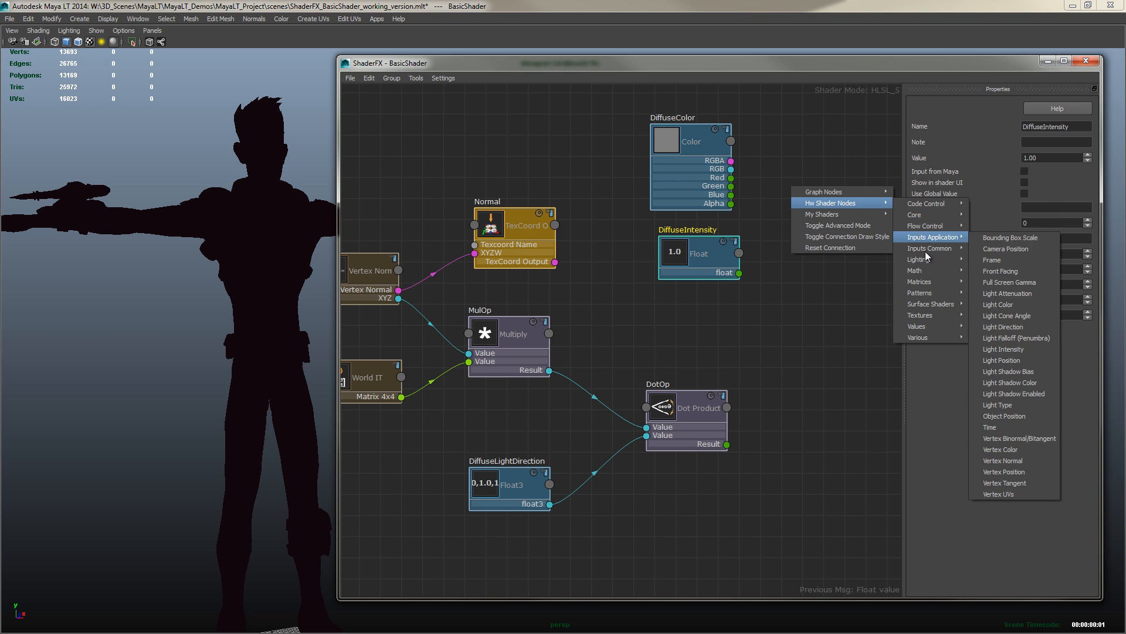
pyautogui.moveTo(927, 271)
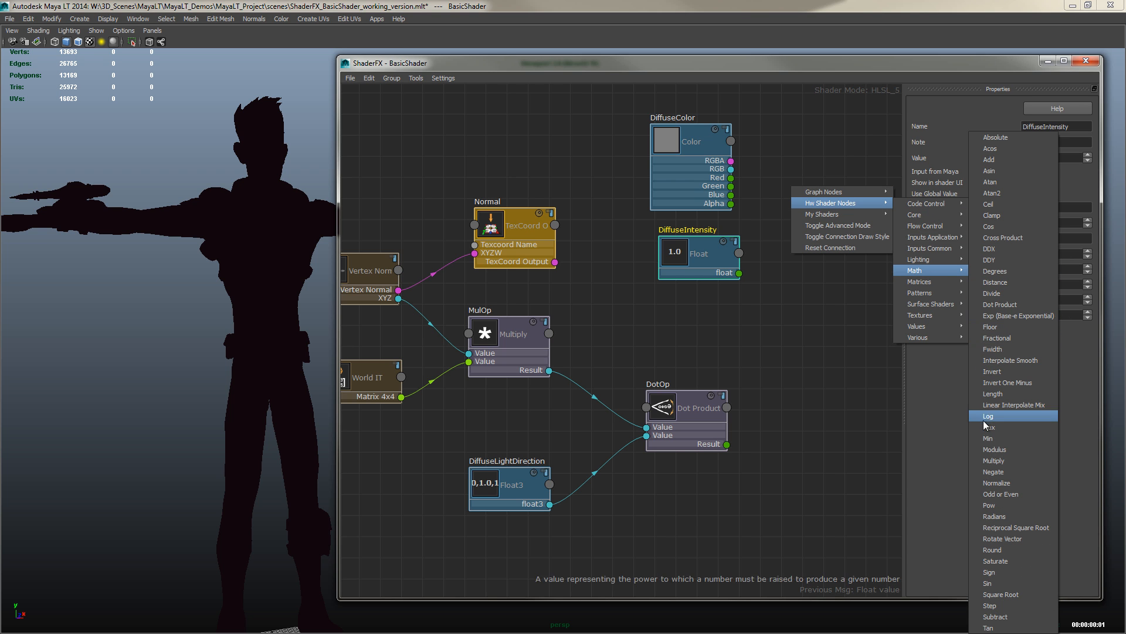
pyautogui.click(994, 461)
pyautogui.moveTo(732, 161); pyautogui.dragTo(791, 223)
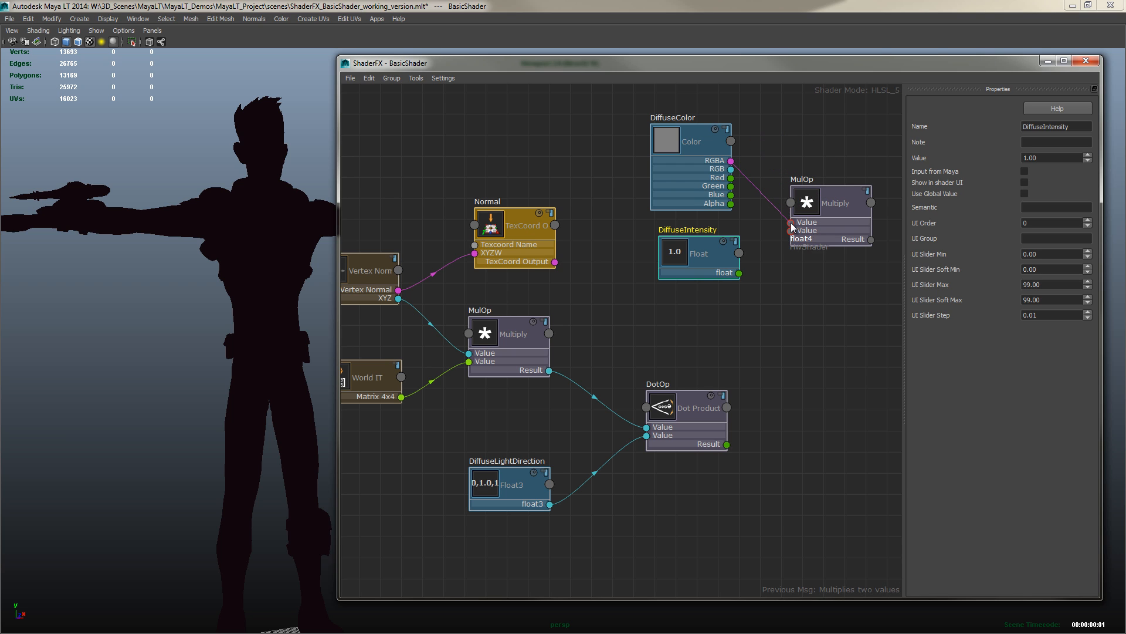
pyautogui.moveTo(739, 274); pyautogui.dragTo(792, 231)
pyautogui.moveTo(676, 143); pyautogui.dragTo(657, 128)
pyautogui.moveTo(679, 253); pyautogui.dragTo(659, 250)
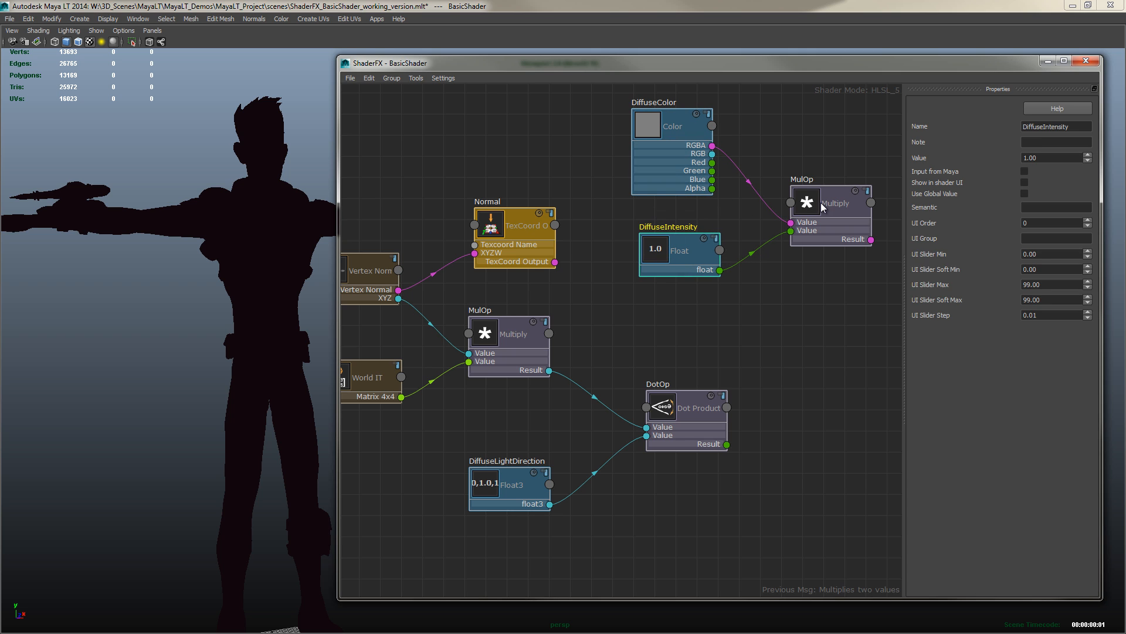
pyautogui.moveTo(822, 205); pyautogui.dragTo(807, 204)
# Enable Input from Maya on the DiffuseIntensity and DiffuseLightDirection nodes
pyautogui.click(662, 249)
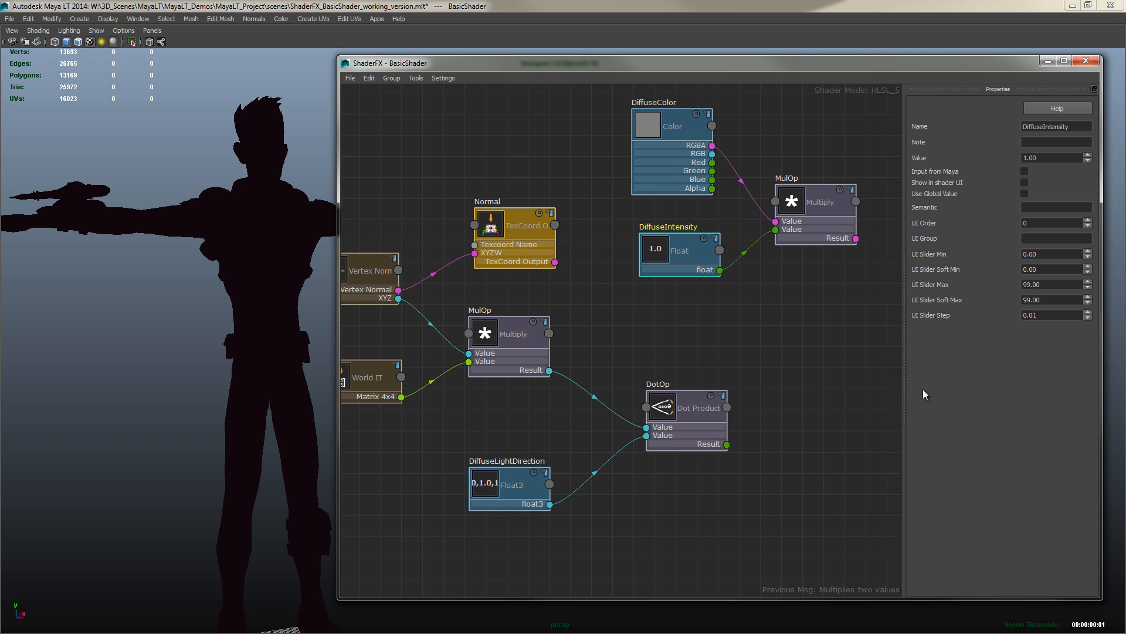
pyautogui.moveTo(666, 250); pyautogui.dragTo(661, 247)
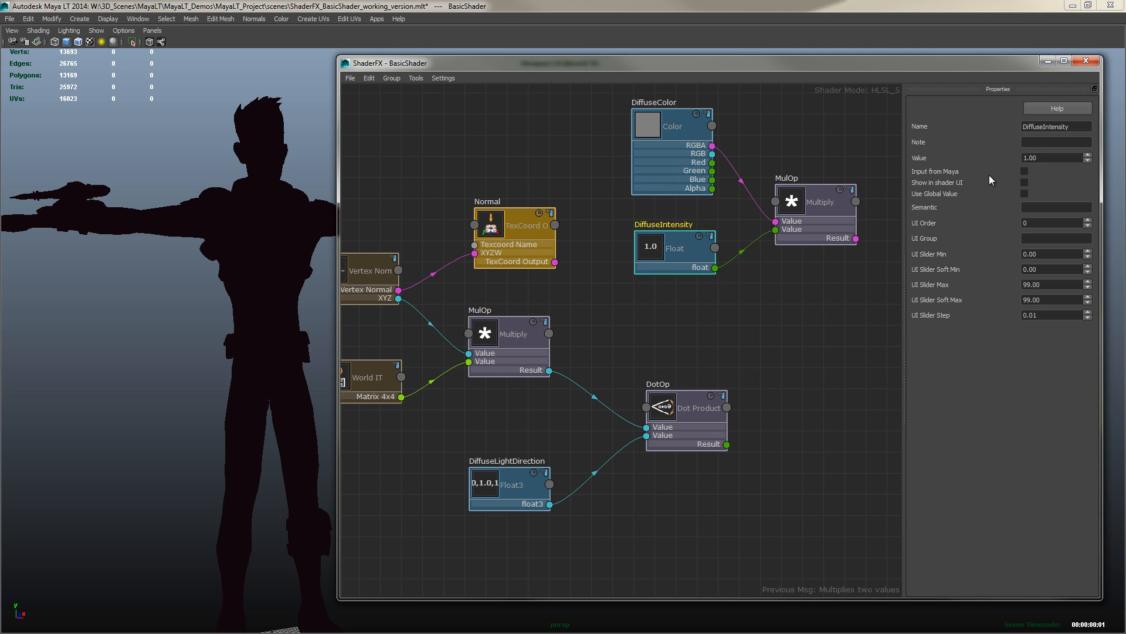
pyautogui.click(1025, 173)
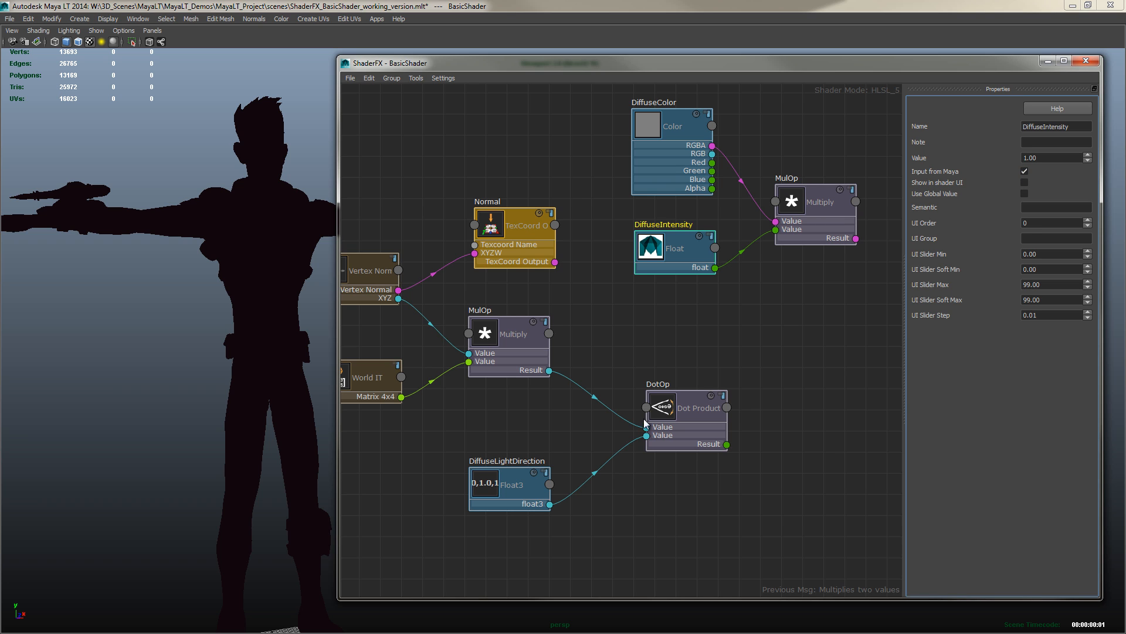
pyautogui.click(502, 487)
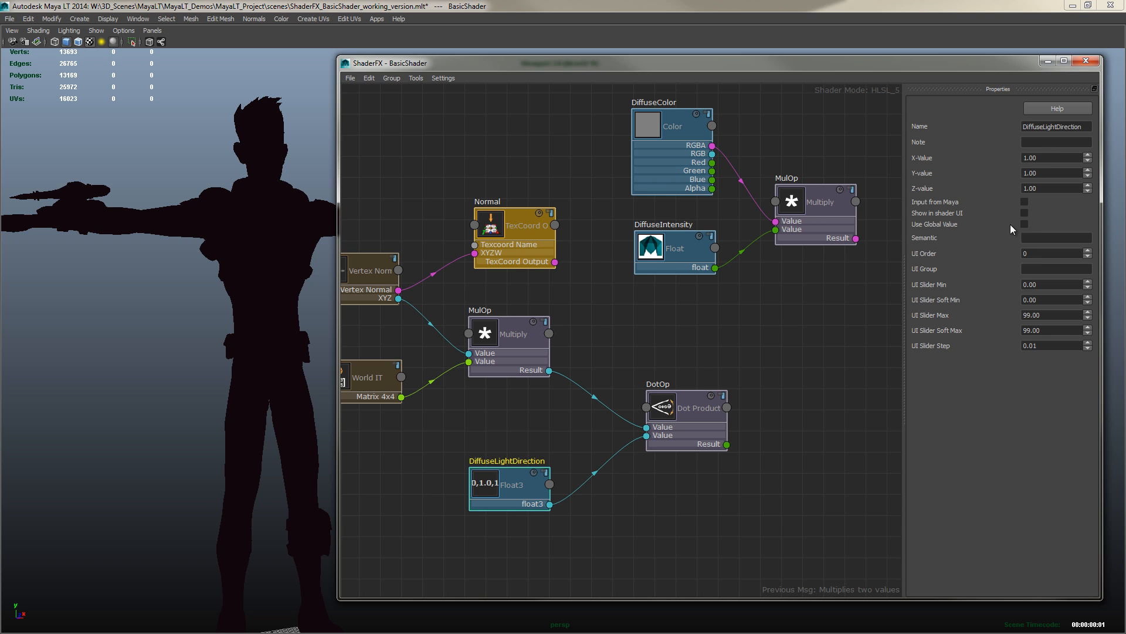
pyautogui.click(1025, 201)
pyautogui.click(791, 312)
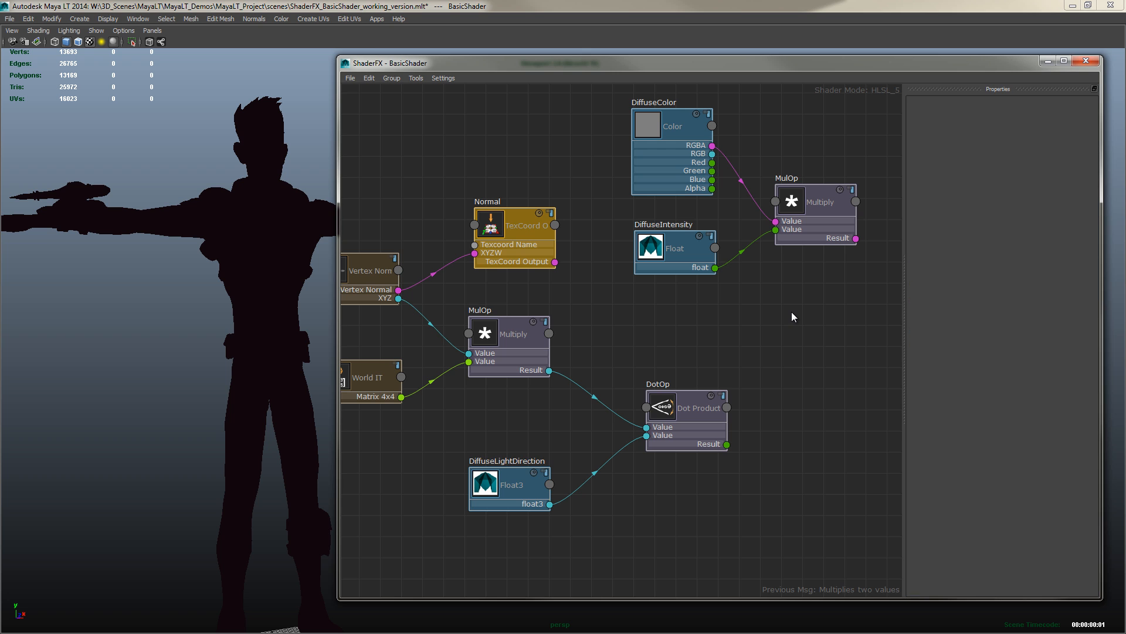
# Move the Dot Product node up and rename it lightIntensity
pyautogui.moveTo(786, 336); pyautogui.dragTo(554, 329, button='middle')
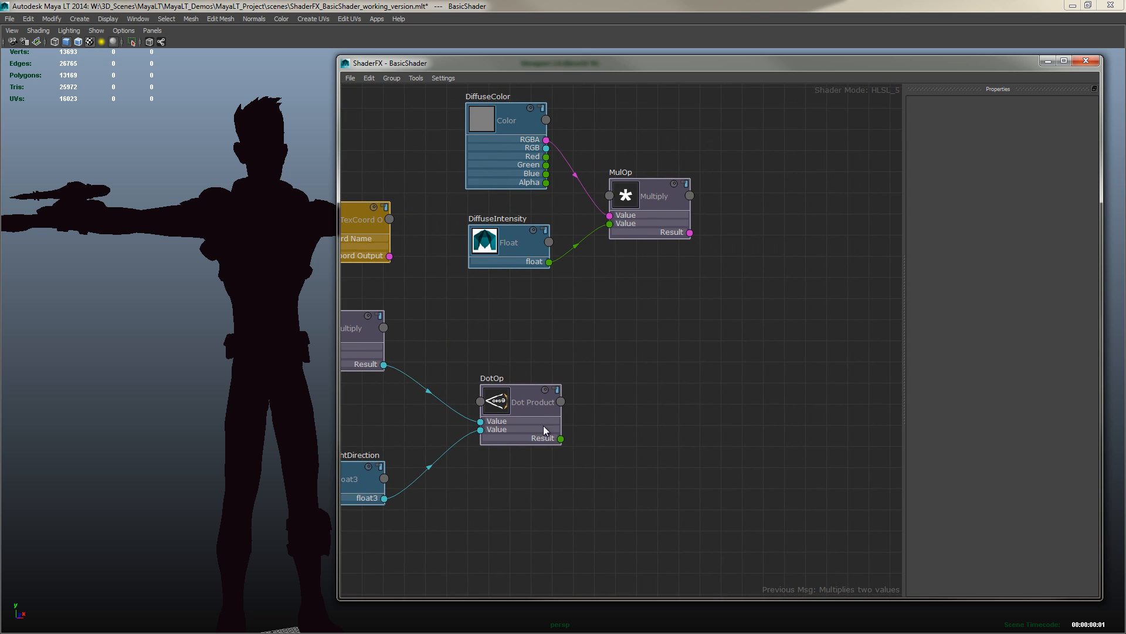
pyautogui.moveTo(506, 405); pyautogui.dragTo(630, 380)
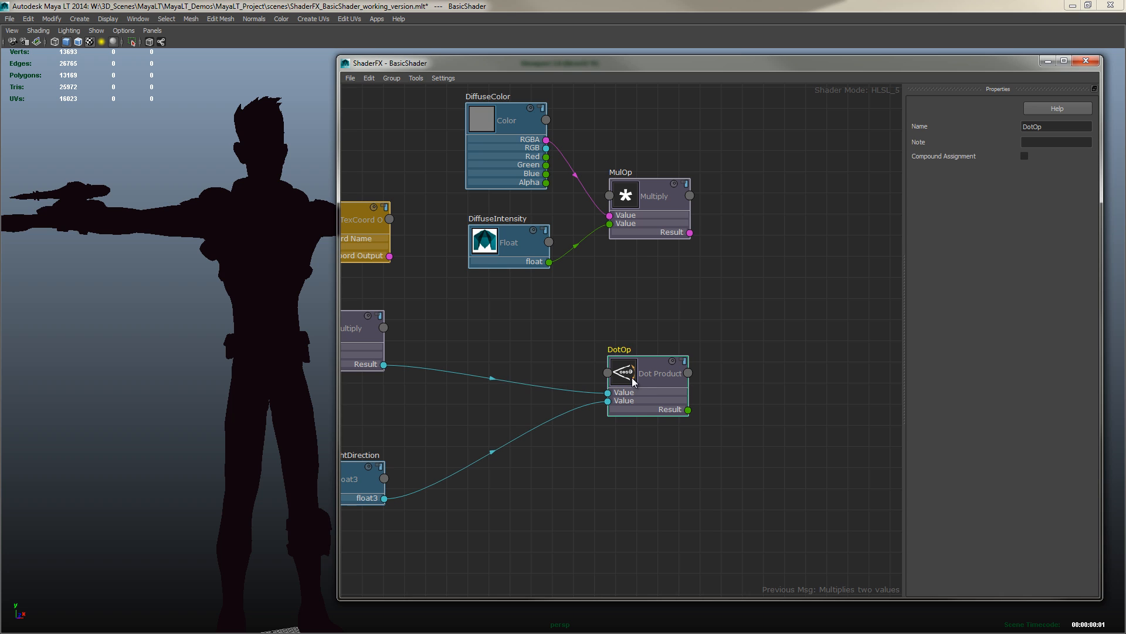
pyautogui.click(1044, 126)
pyautogui.doubleClick(1044, 126)
pyautogui.write('lightIntensity')
pyautogui.press('Return')
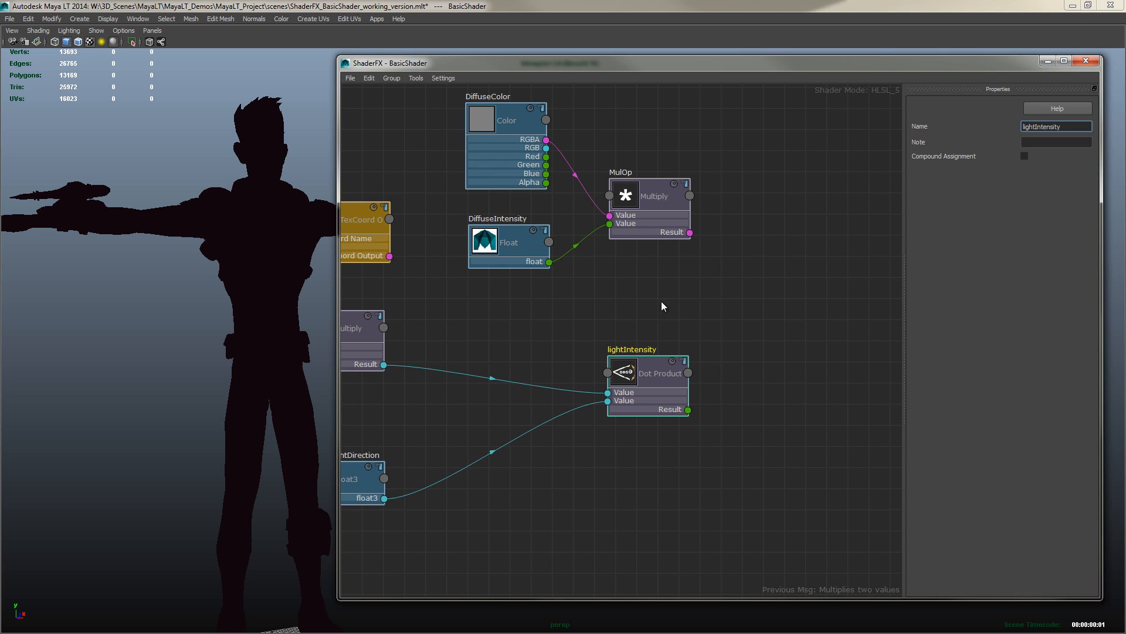
# Rename the Multiply node that transforms the vertex normal to normal
pyautogui.moveTo(631, 380); pyautogui.dragTo(634, 378)
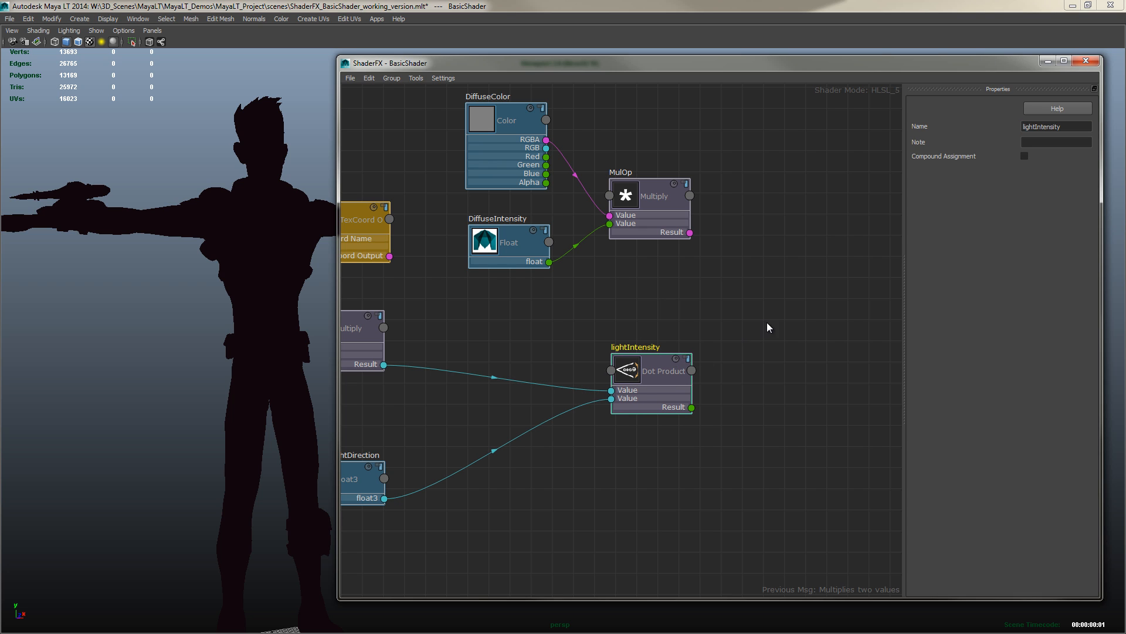
pyautogui.moveTo(565, 338); pyautogui.dragTo(703, 340, button='middle')
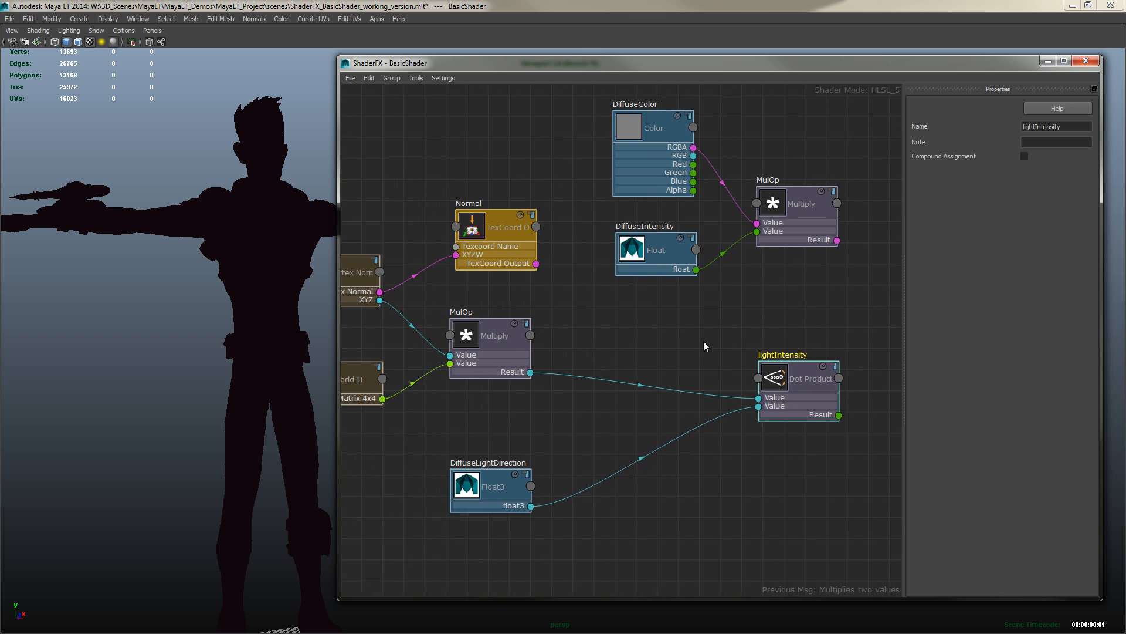
pyautogui.click(488, 336)
pyautogui.doubleClick(1049, 126)
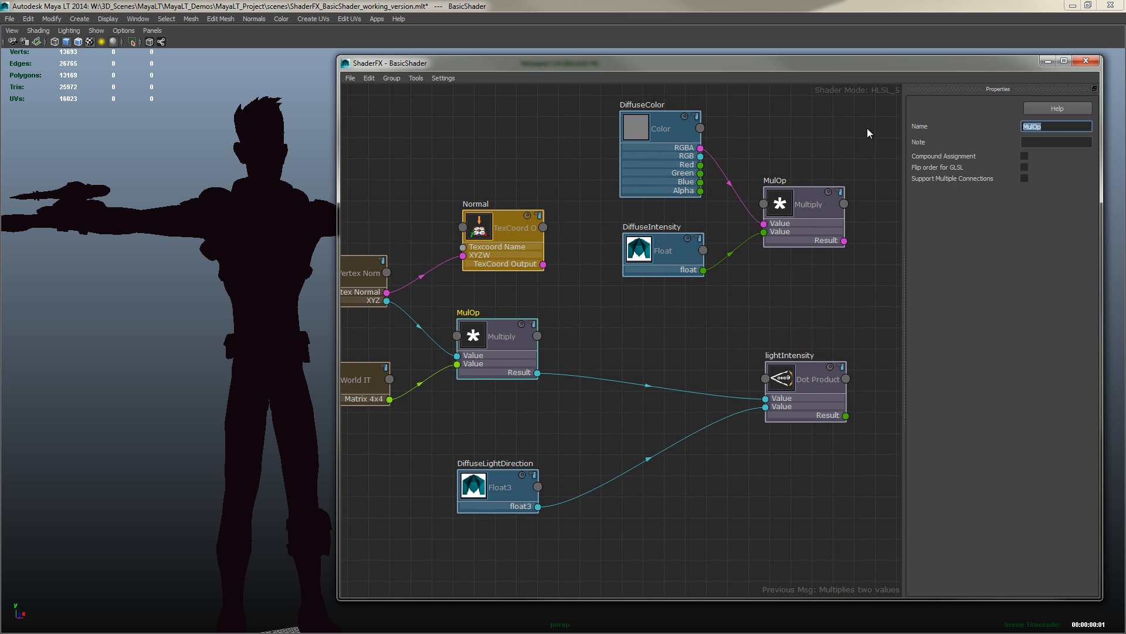
pyautogui.write('normal')
pyautogui.press('Return')
# Rename the Multiply node combining DiffuseColor and DiffuseIntensity to DiffuseContribution
pyautogui.moveTo(810, 305); pyautogui.dragTo(555, 302, button='middle')
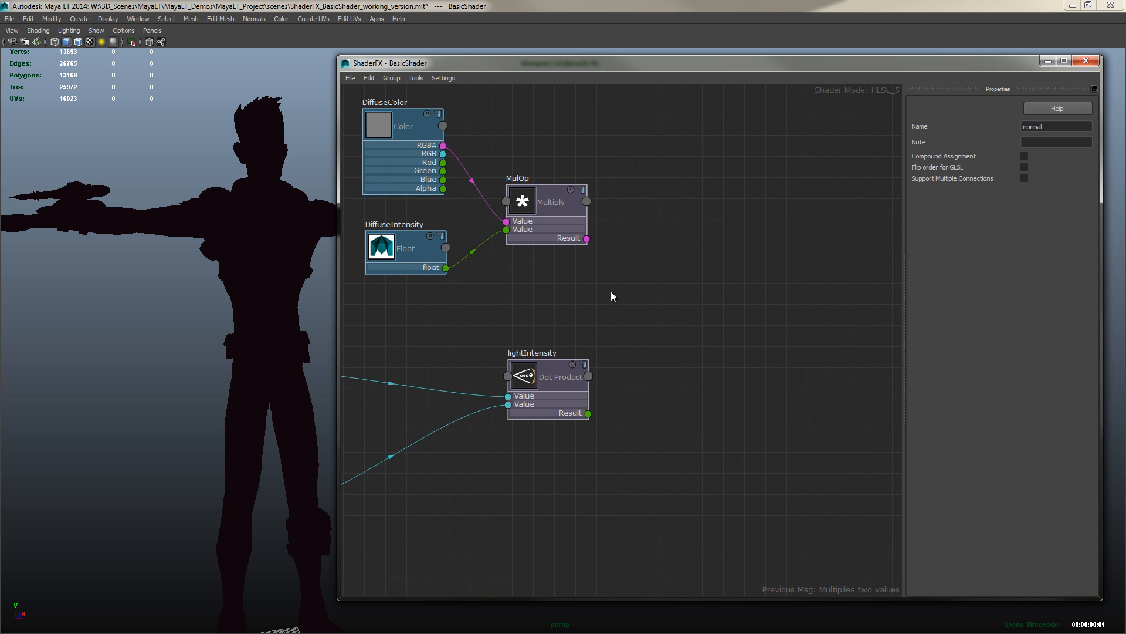
pyautogui.click(561, 189)
pyautogui.moveTo(1042, 127); pyautogui.dragTo(991, 126)
pyautogui.write('DiffuseContribution')
pyautogui.press('Return')
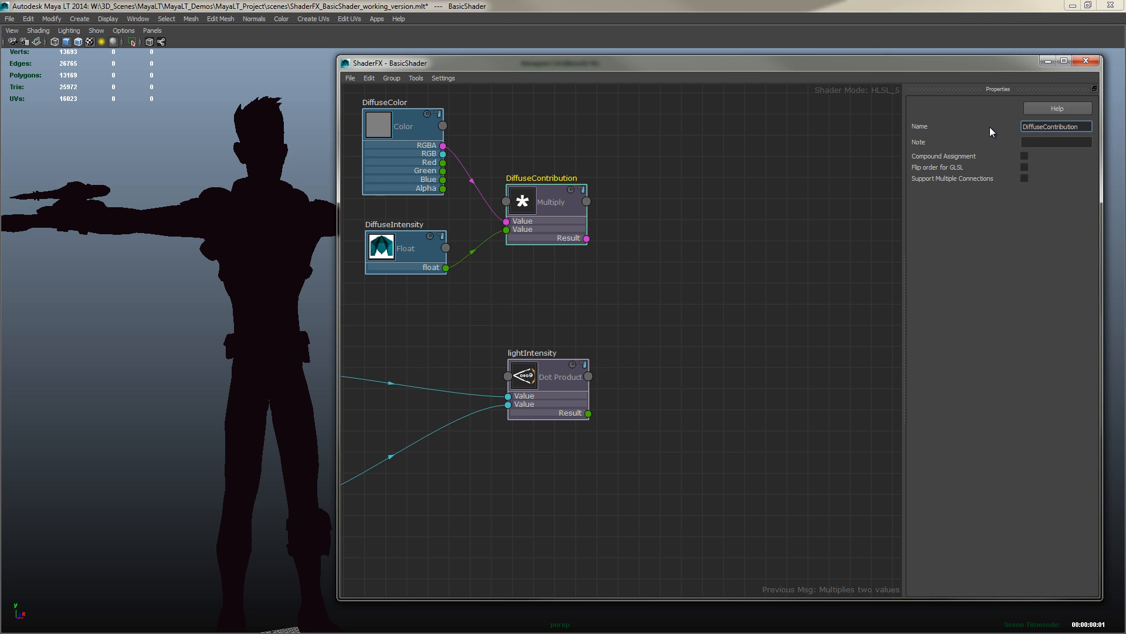
# Add a Multiply node fed by the DiffuseContribution result and the lightIntensity result
pyautogui.rightClick(669, 295)
pyautogui.moveTo(710, 312)
pyautogui.moveTo(795, 379)
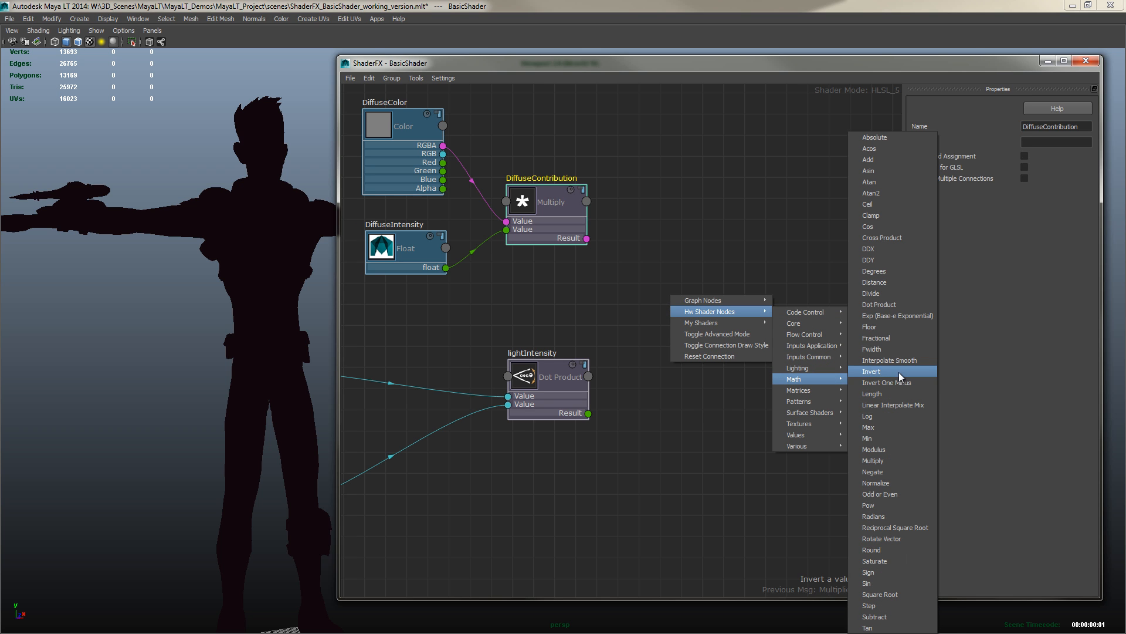
pyautogui.click(874, 460)
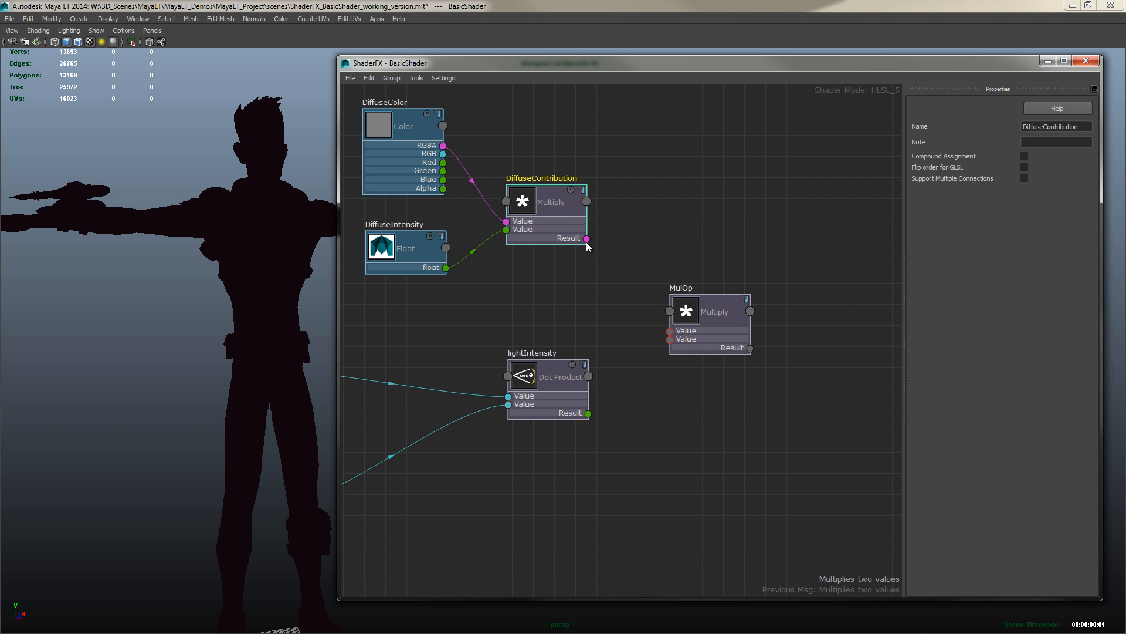
pyautogui.moveTo(587, 239); pyautogui.dragTo(670, 331)
pyautogui.moveTo(588, 413); pyautogui.dragTo(685, 310)
# Rename the new Multiply node LightContribution
pyautogui.doubleClick(1052, 126)
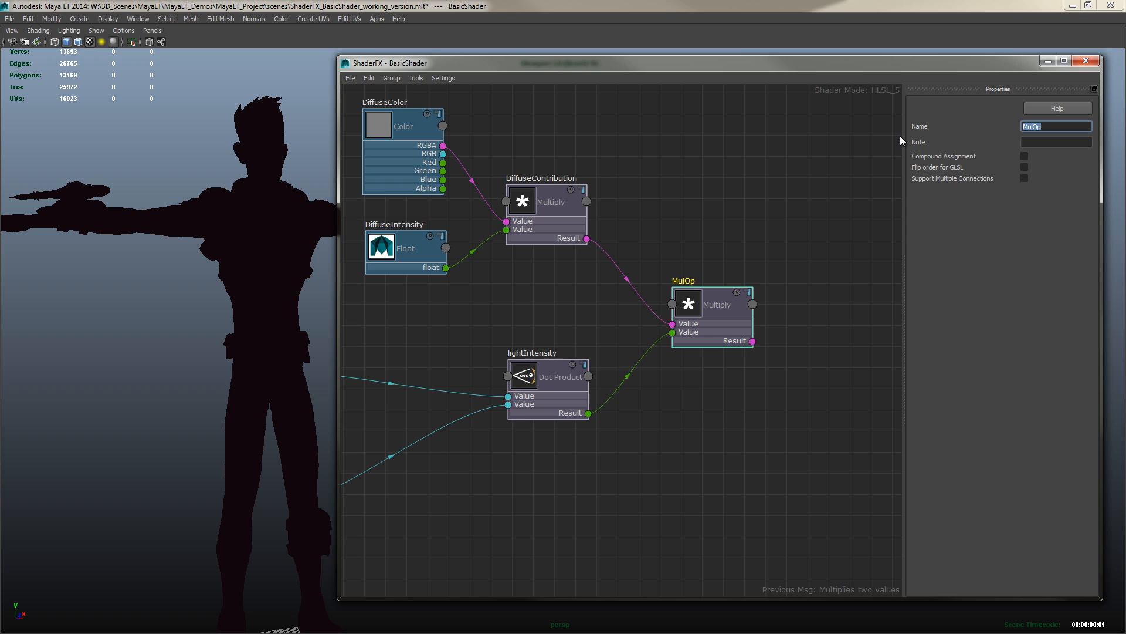
pyautogui.write('LightContribution')
pyautogui.press('Return')
# Add a Saturate node and connect the LightContribution result to its value
pyautogui.keyDown('alt'); pyautogui.moveTo(785, 233); pyautogui.dragTo(662, 250, button='middle'); pyautogui.keyUp('alt')
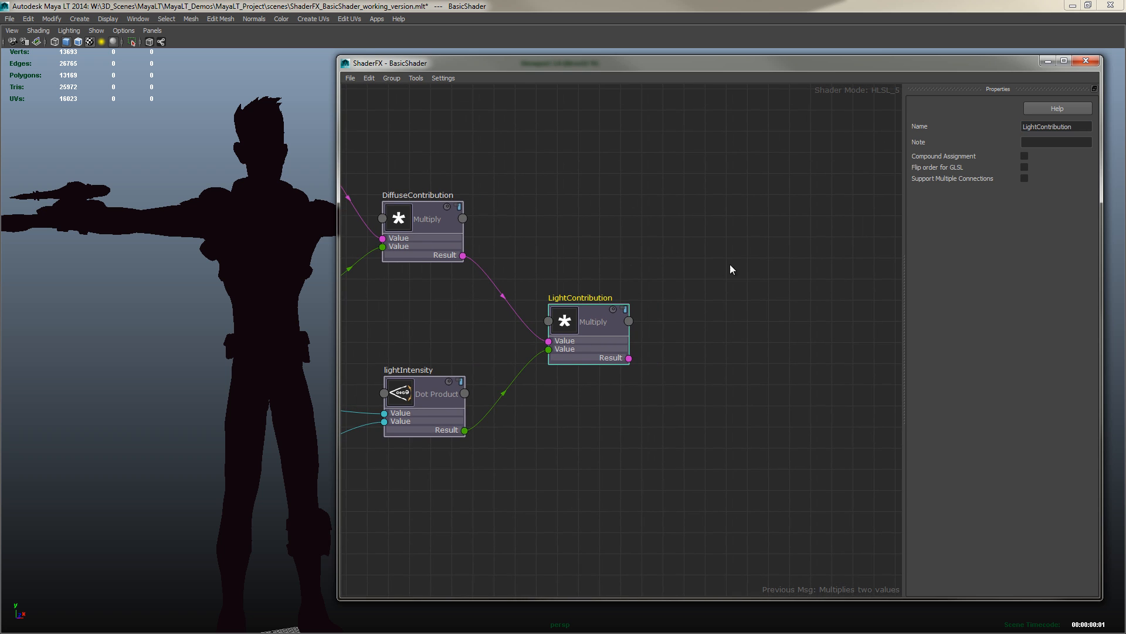
pyautogui.keyDown('alt'); pyautogui.moveTo(730, 265); pyautogui.dragTo(655, 273, button='middle'); pyautogui.keyUp('alt')
pyautogui.rightClick(673, 291)
pyautogui.moveTo(722, 309)
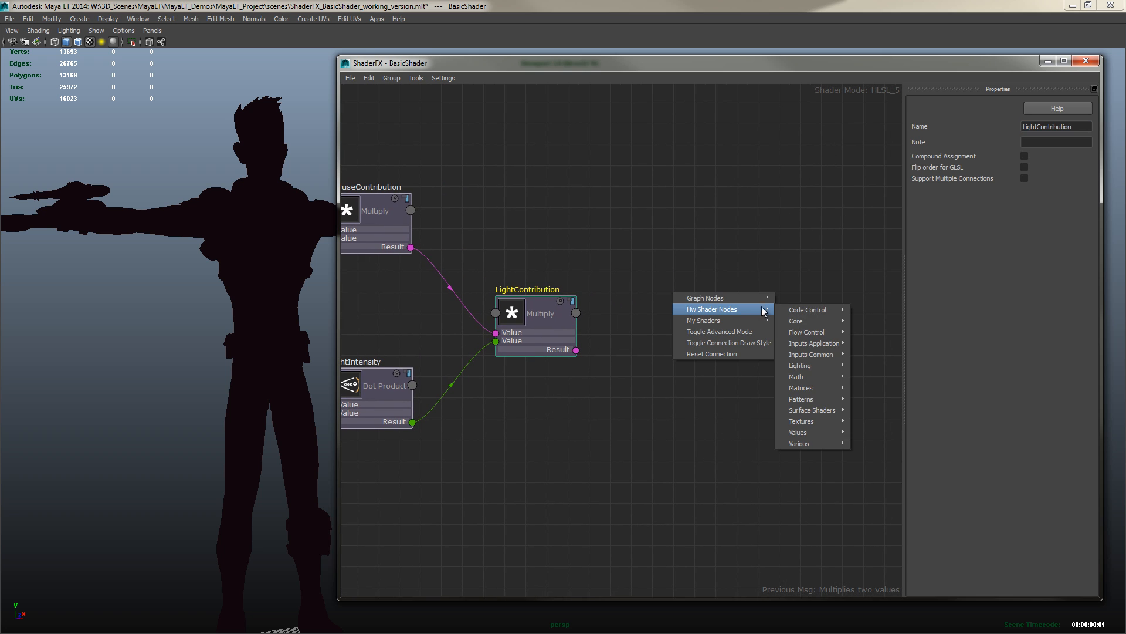
pyautogui.moveTo(798, 376)
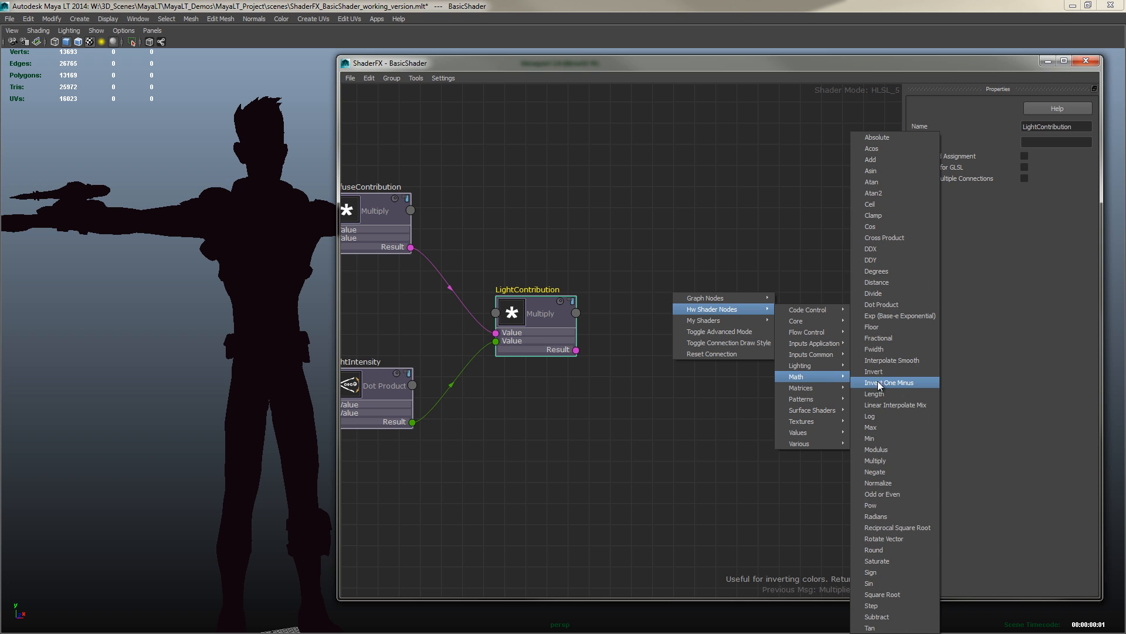
pyautogui.click(880, 562)
pyautogui.moveTo(703, 309); pyautogui.dragTo(695, 313)
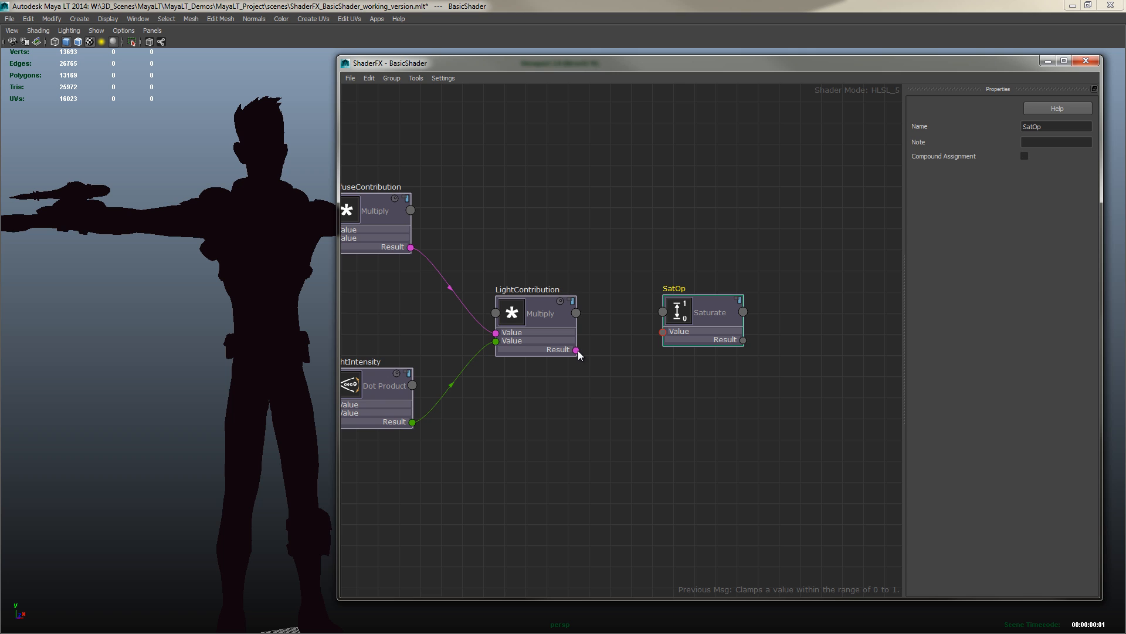
pyautogui.moveTo(577, 350); pyautogui.dragTo(685, 327)
# Add a TexCoord Output node and connect the Saturate result to its XYZW input
pyautogui.keyDown('alt'); pyautogui.moveTo(739, 394); pyautogui.dragTo(657, 390, button='middle'); pyautogui.keyUp('alt')
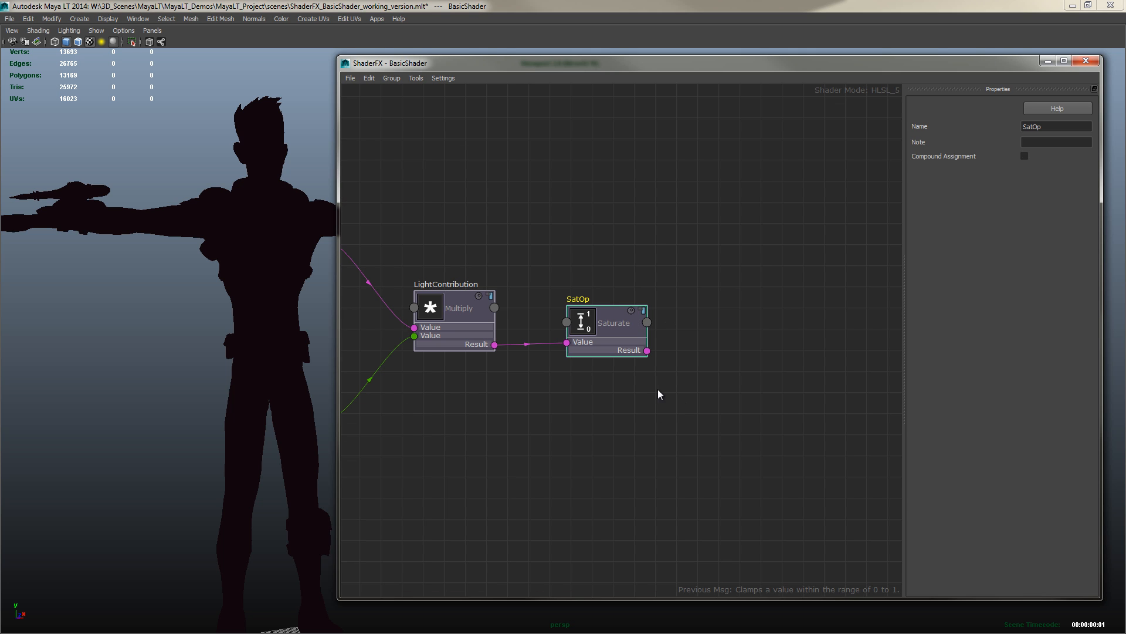
pyautogui.rightClick(711, 286)
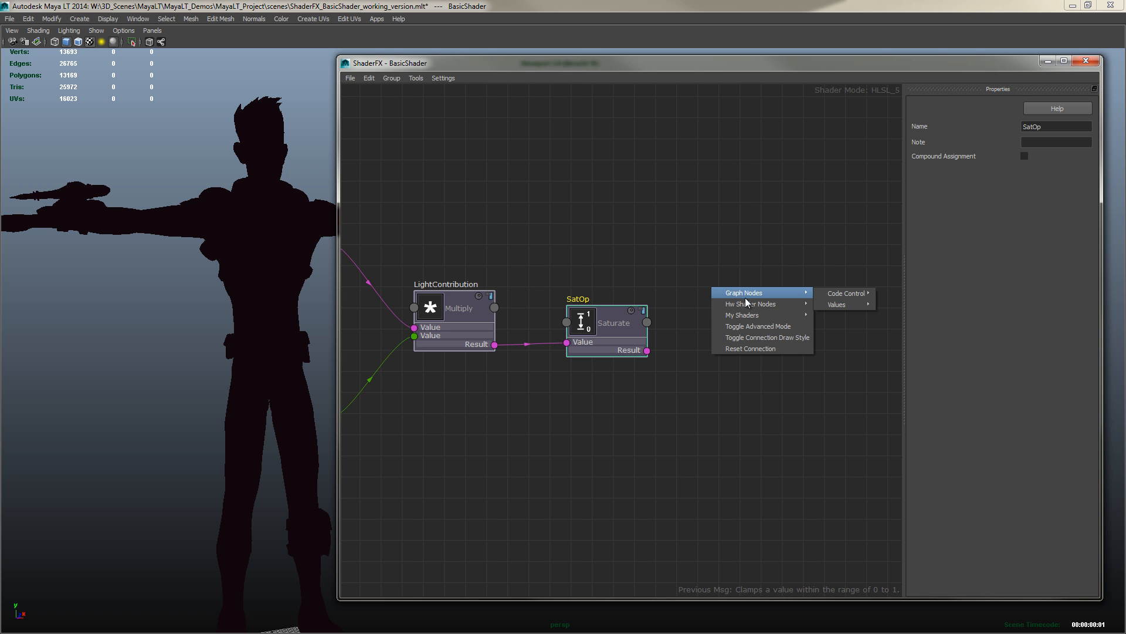
pyautogui.moveTo(763, 304)
pyautogui.moveTo(845, 327)
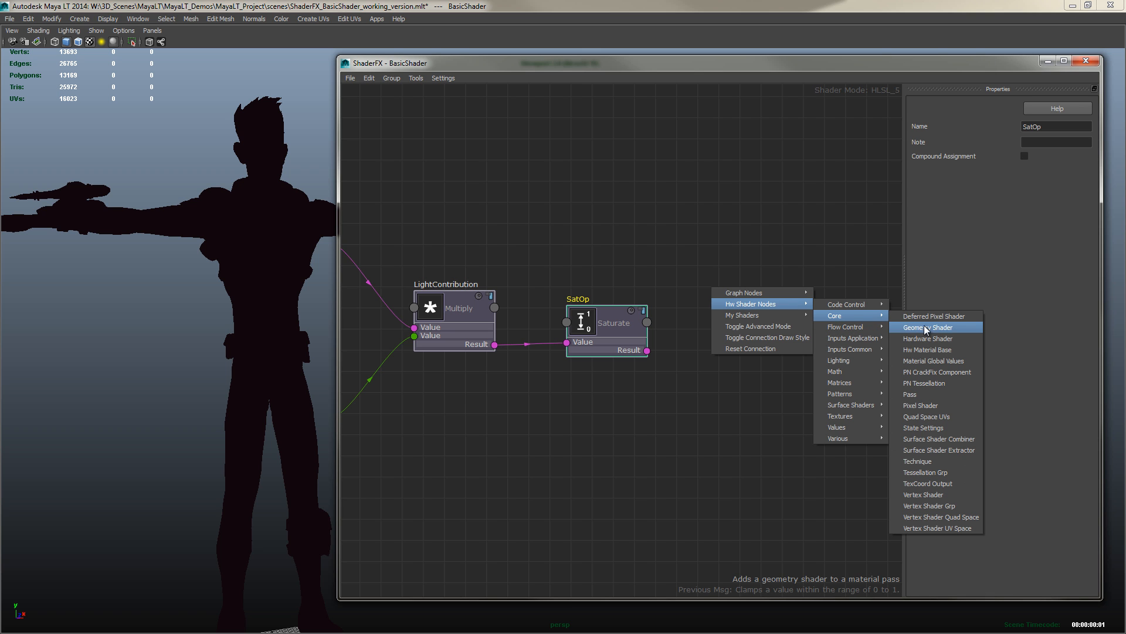
pyautogui.click(930, 485)
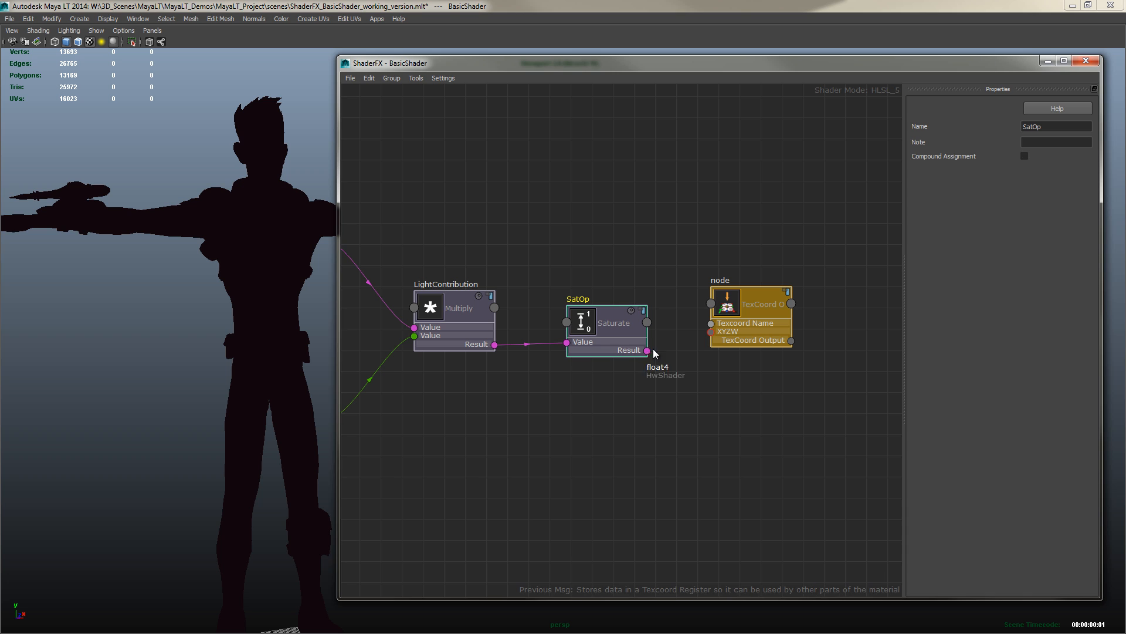
pyautogui.moveTo(648, 350); pyautogui.dragTo(727, 317)
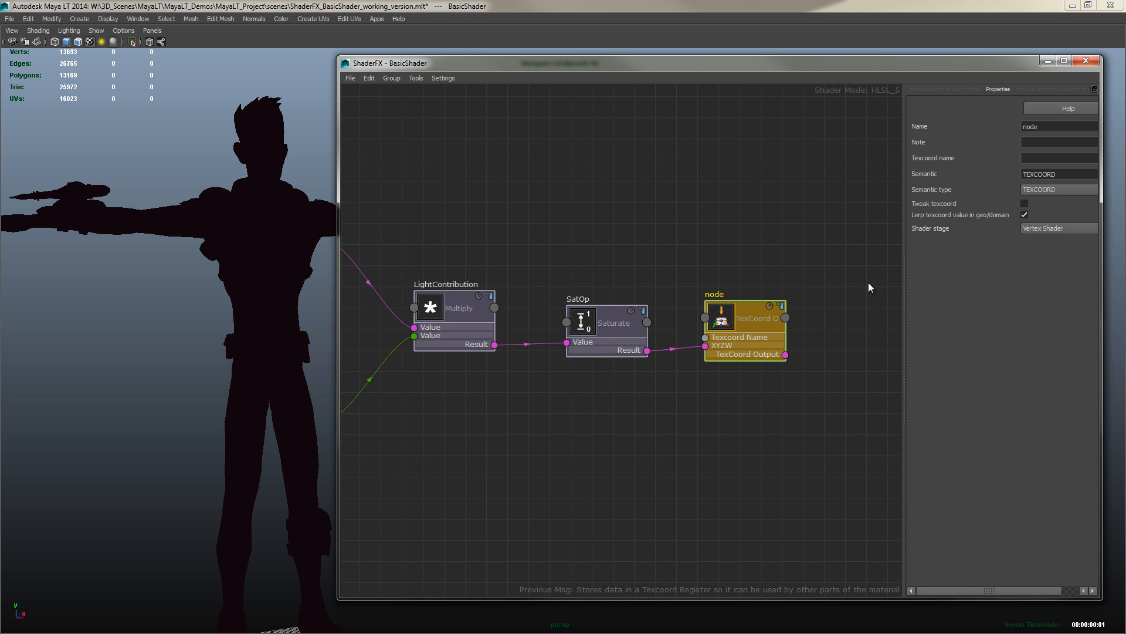
# Rename the TexCoord Output node Color and set its semantic type to COLOR
pyautogui.doubleClick(1050, 123)
pyautogui.write('Color')
pyautogui.press('Tab')
pyautogui.press('Tab')
pyautogui.click(1044, 189)
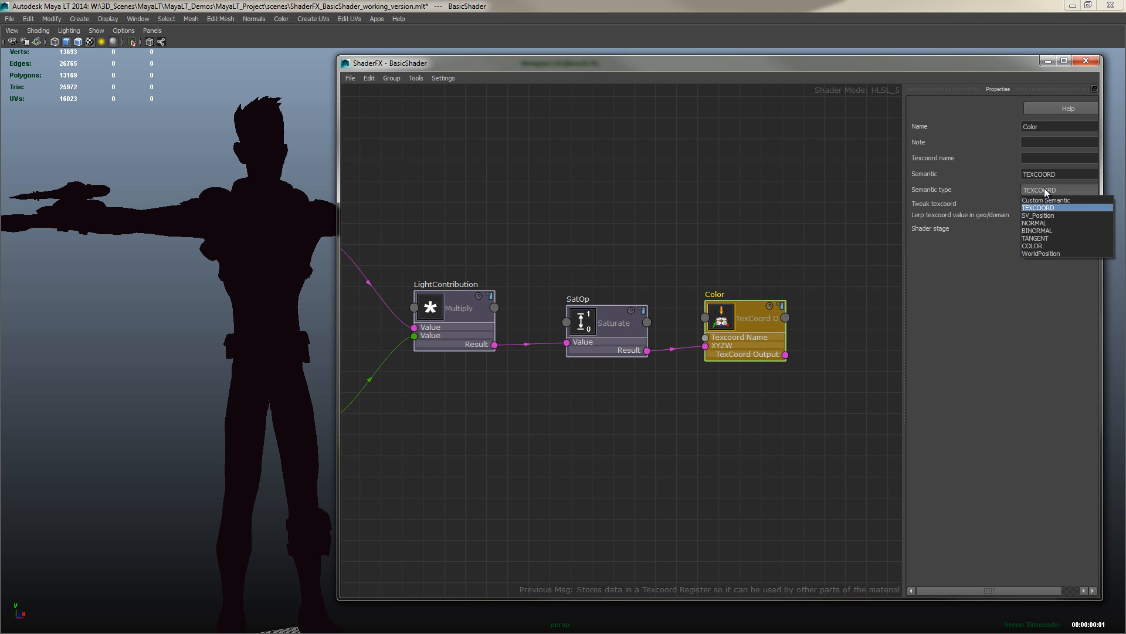
pyautogui.click(1036, 243)
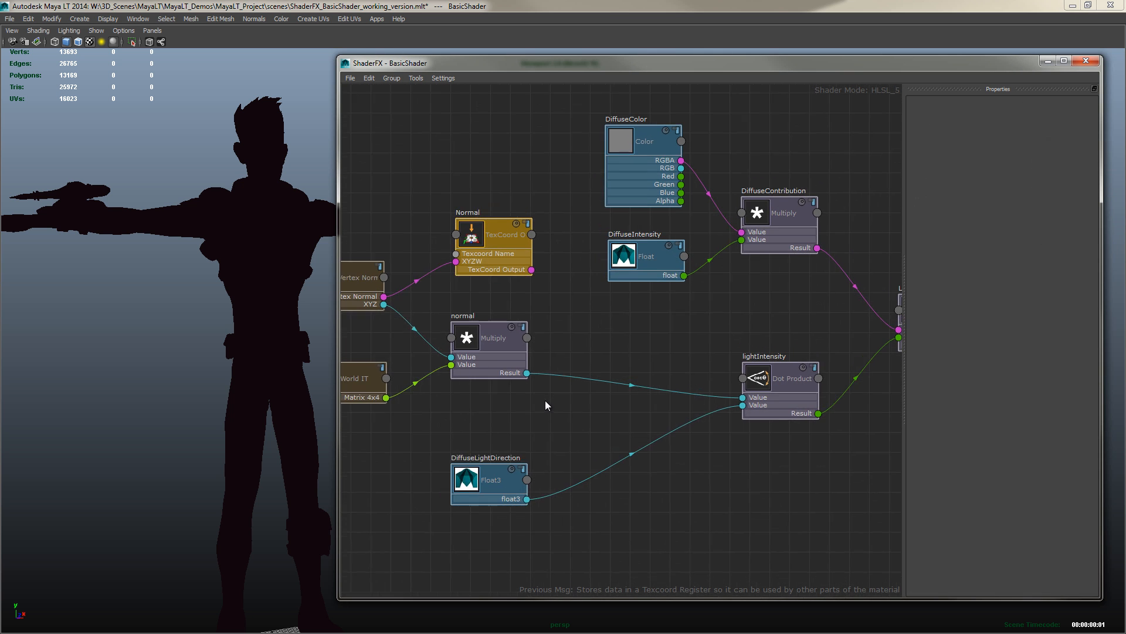
# Review the diffuse lighting node network from the normal and light direction inputs through to the Color output
pyautogui.moveTo(534, 405); pyautogui.dragTo(608, 414, button='middle')
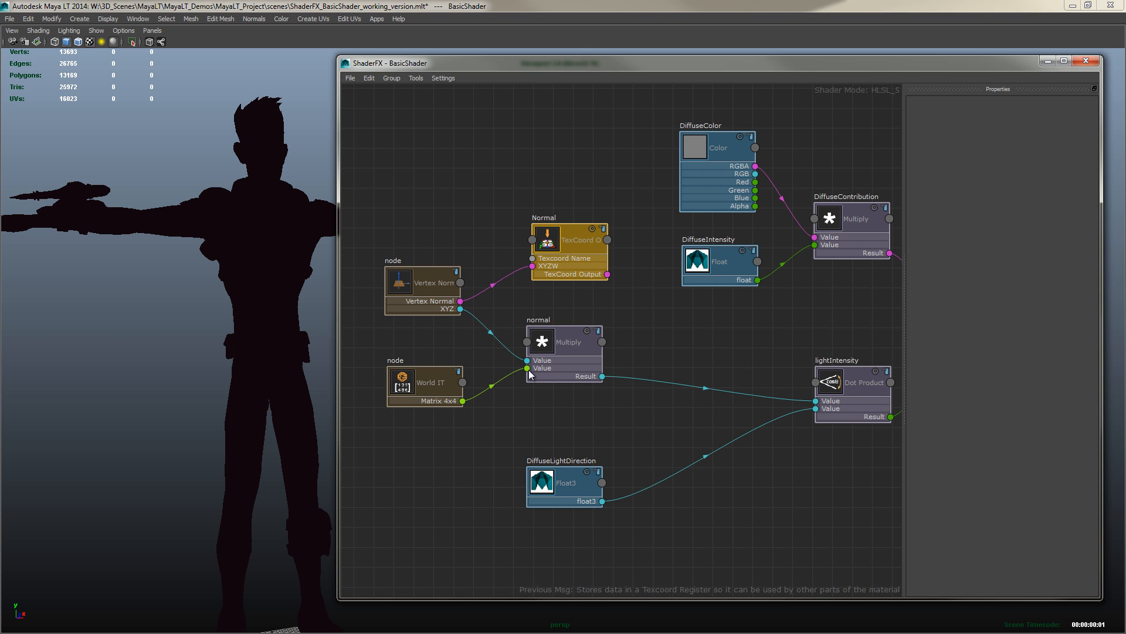
pyautogui.moveTo(670, 406); pyautogui.dragTo(587, 387, button='middle')
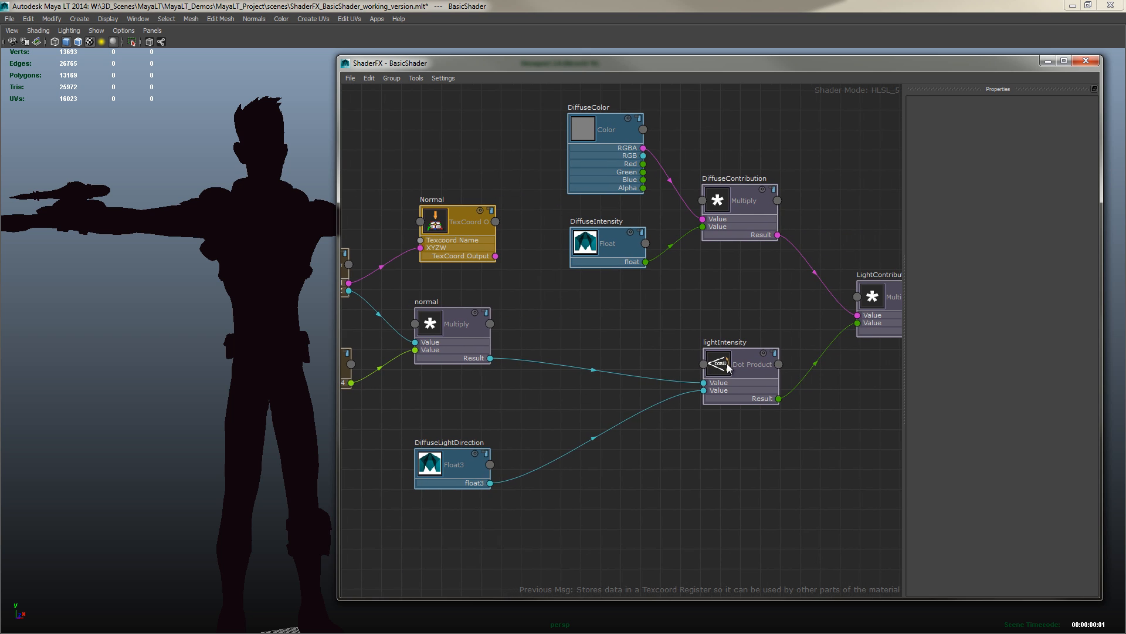
pyautogui.click(701, 366)
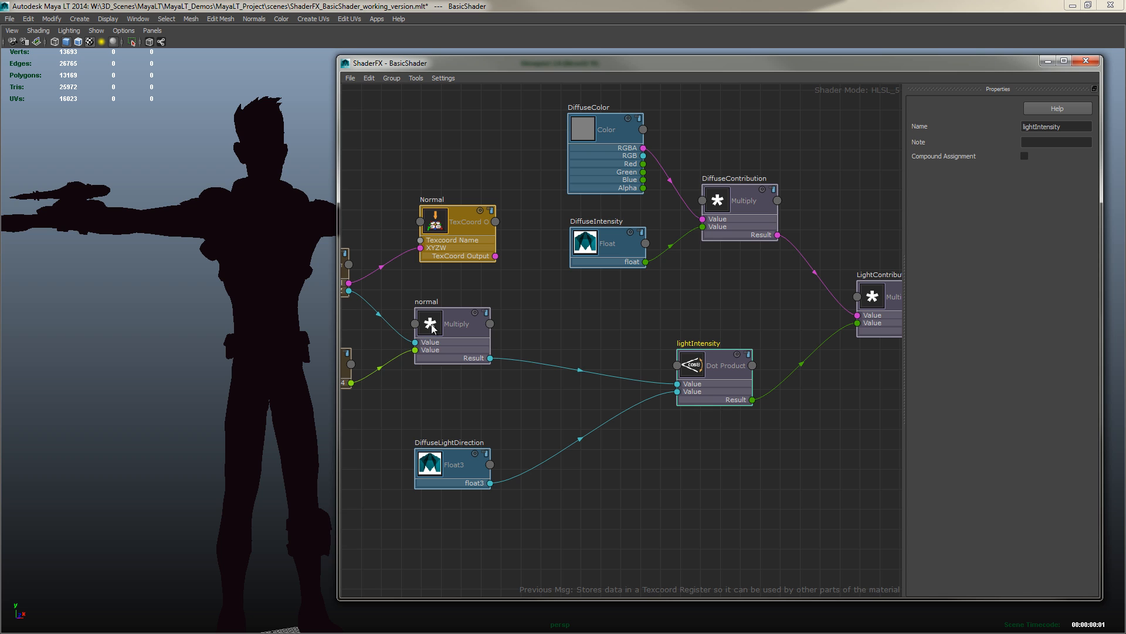
pyautogui.moveTo(435, 329); pyautogui.dragTo(443, 330)
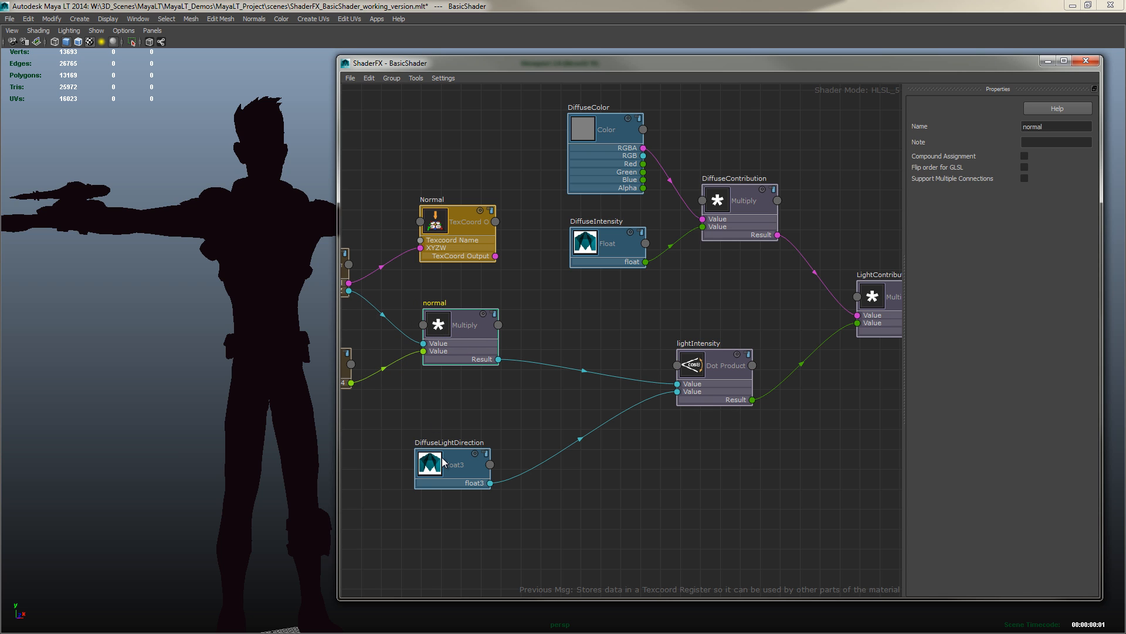
pyautogui.moveTo(443, 462); pyautogui.dragTo(447, 464)
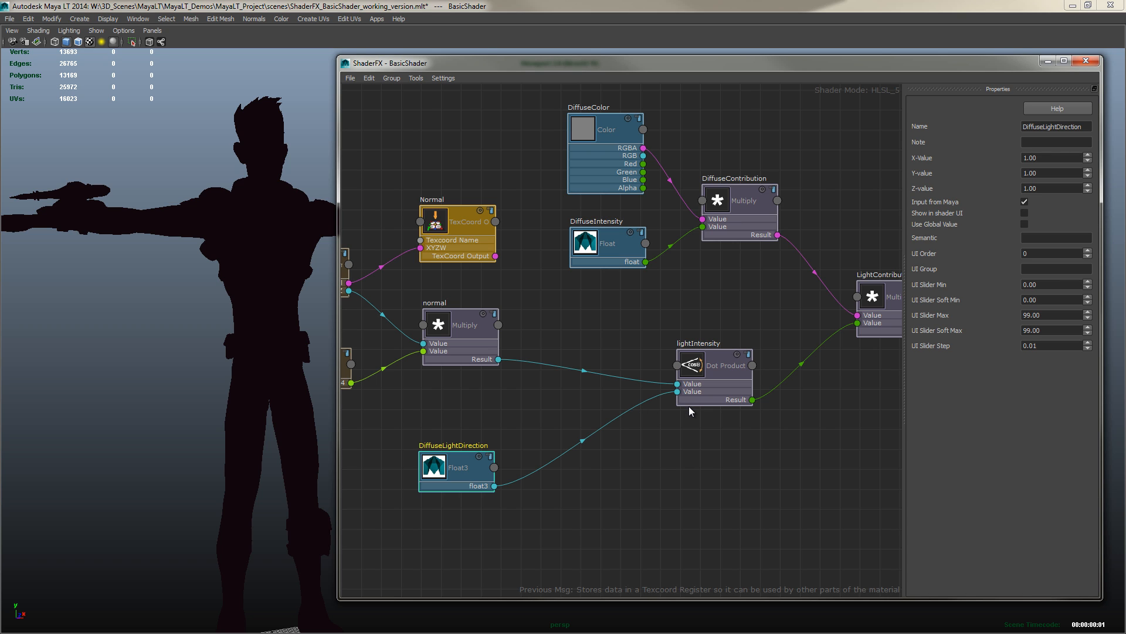
pyautogui.moveTo(695, 434); pyautogui.dragTo(672, 450, button='middle')
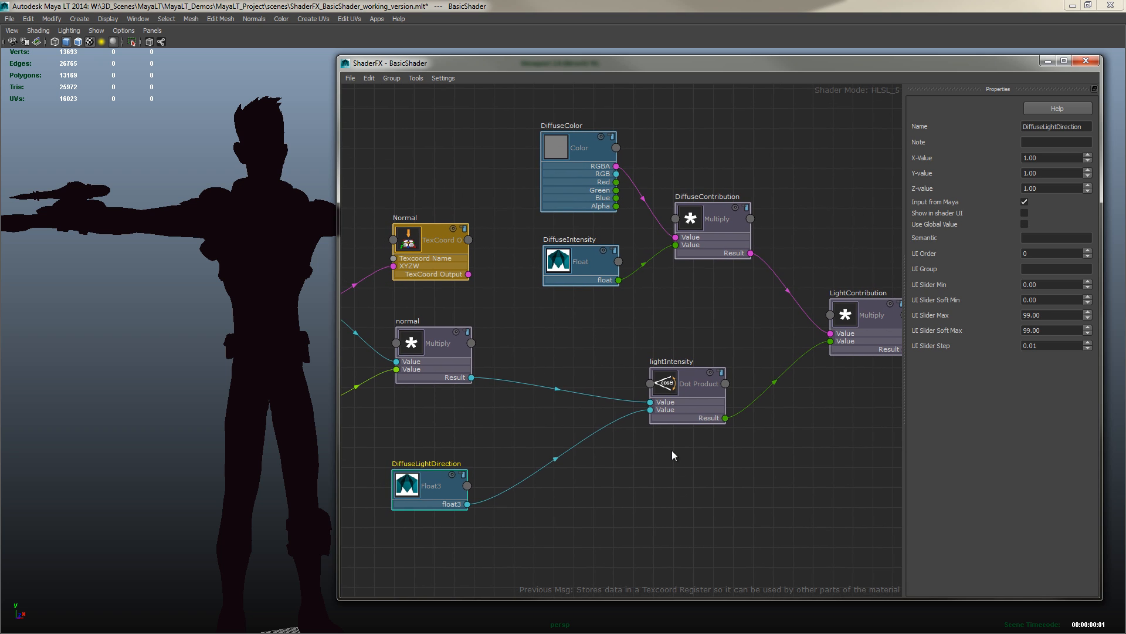
pyautogui.moveTo(677, 390); pyautogui.dragTo(646, 399)
pyautogui.moveTo(721, 316); pyautogui.dragTo(785, 308, button='middle')
pyautogui.moveTo(550, 346); pyautogui.dragTo(627, 321, button='middle')
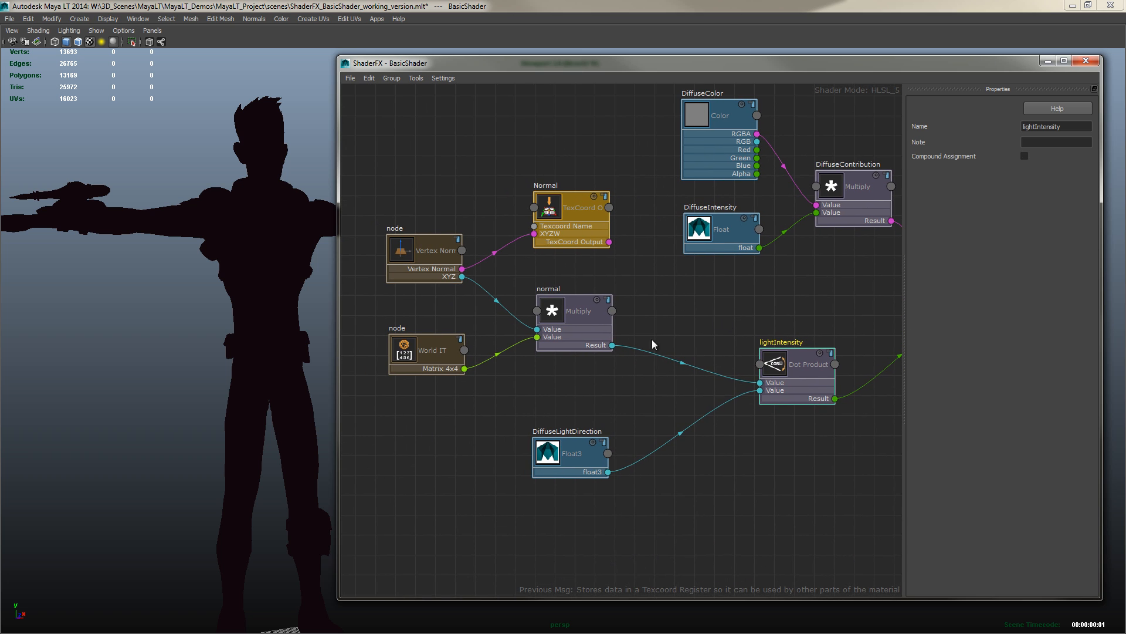
pyautogui.moveTo(809, 298); pyautogui.dragTo(629, 388, button='middle')
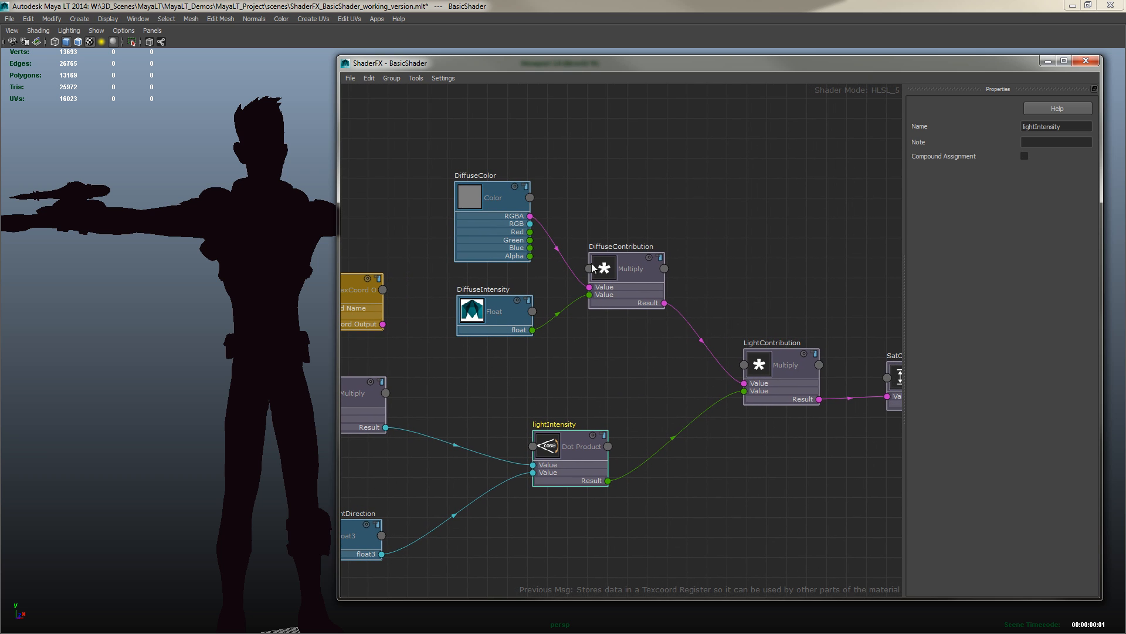
pyautogui.moveTo(816, 264); pyautogui.dragTo(651, 332, button='middle')
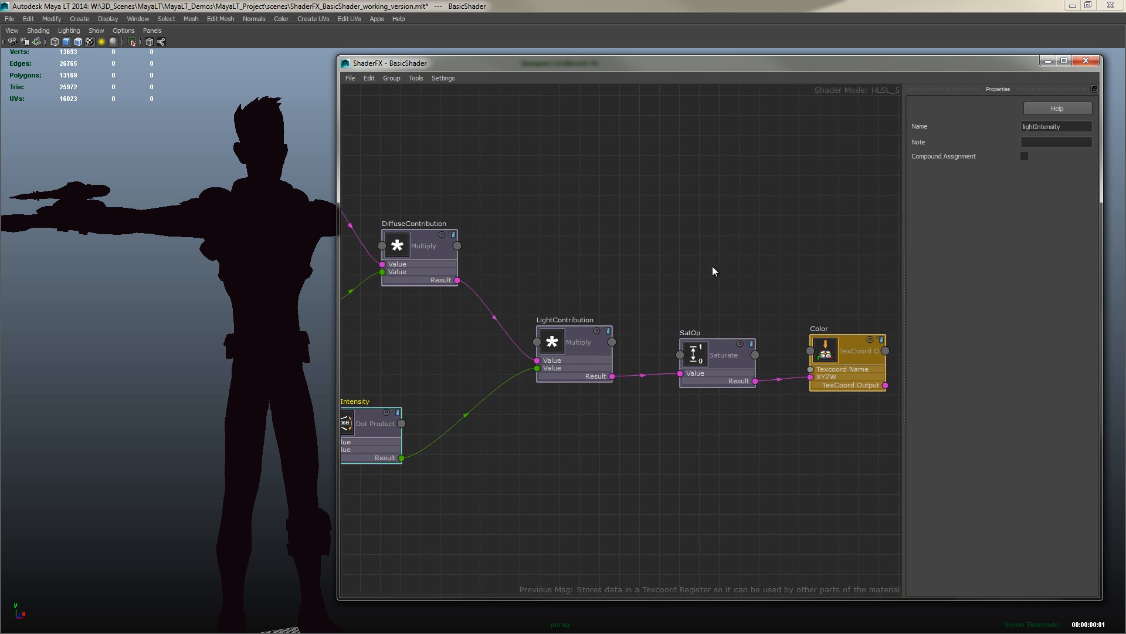
pyautogui.moveTo(714, 269); pyautogui.dragTo(747, 301, button='middle')
pyautogui.moveTo(675, 431); pyautogui.dragTo(773, 435, button='middle')
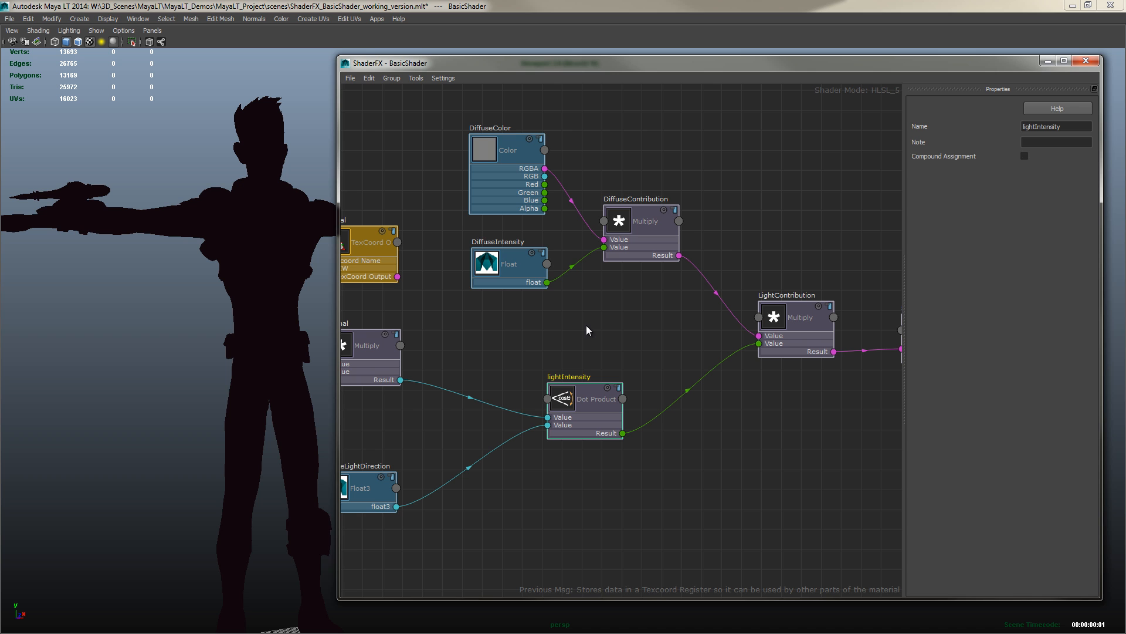
pyautogui.moveTo(590, 326); pyautogui.dragTo(542, 334, button='middle')
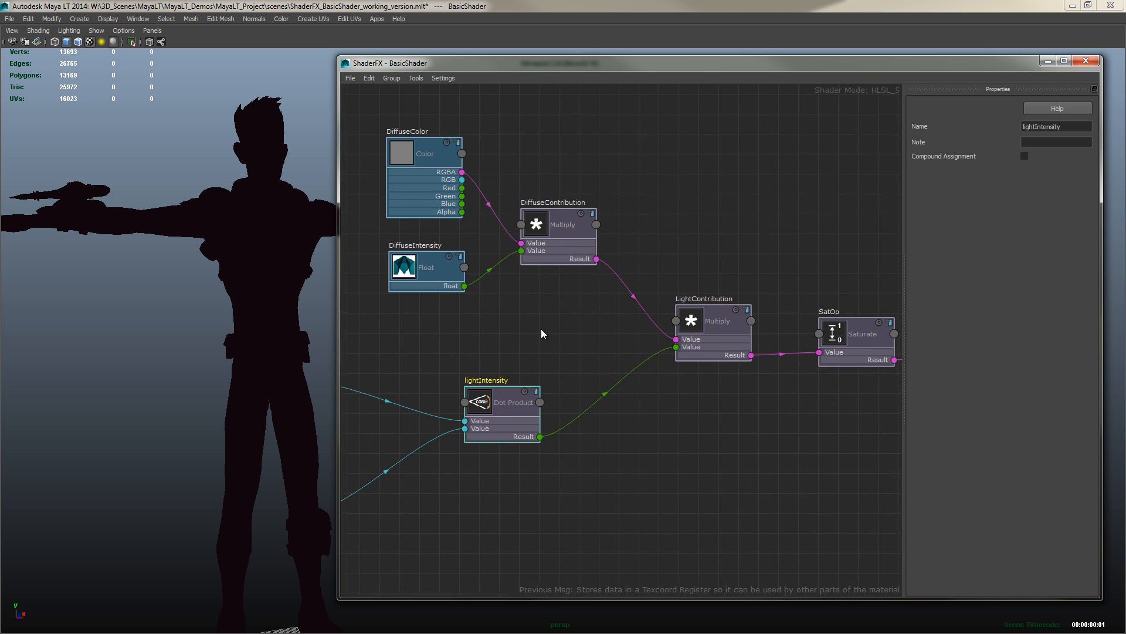
pyautogui.moveTo(727, 486); pyautogui.dragTo(562, 508, button='middle')
pyautogui.moveTo(682, 410); pyautogui.dragTo(603, 407, button='middle')
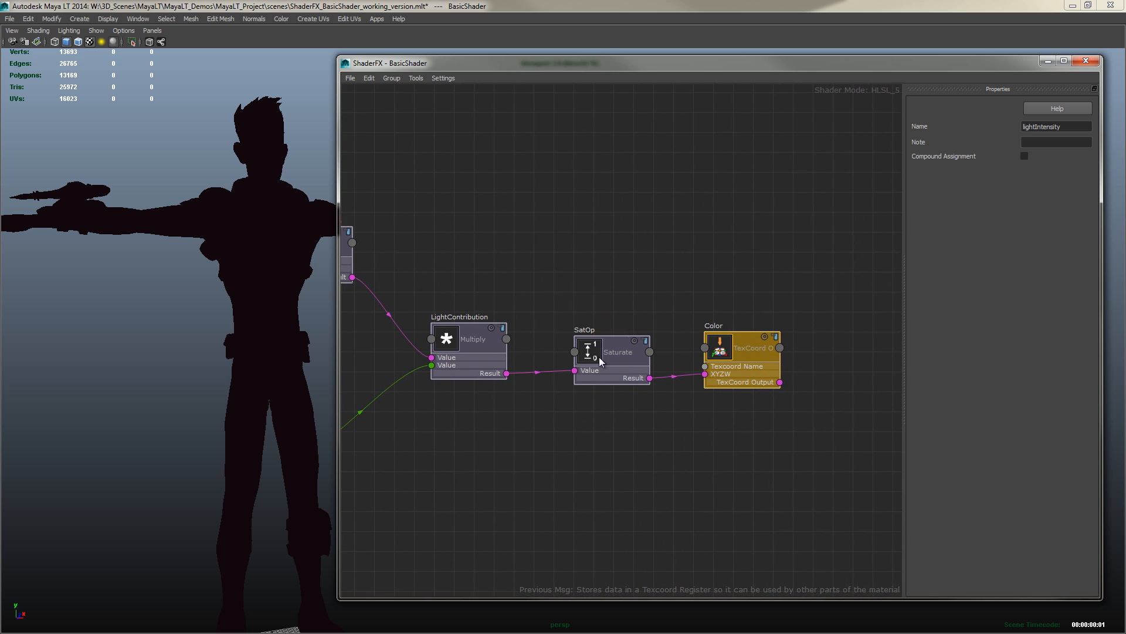
pyautogui.moveTo(600, 356); pyautogui.dragTo(598, 349)
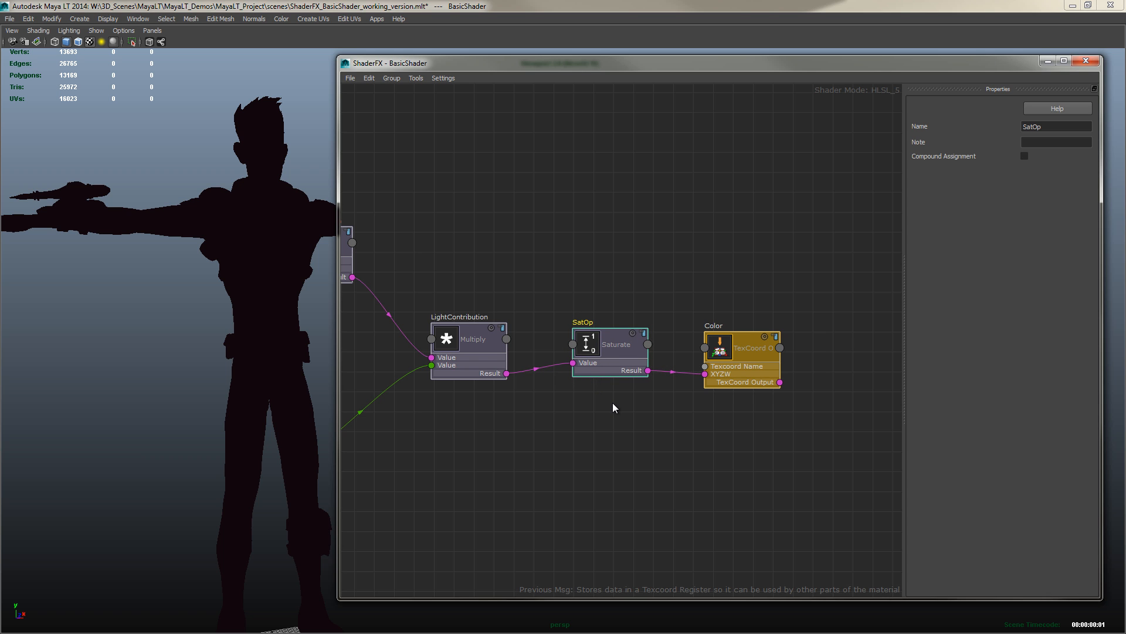
pyautogui.moveTo(720, 356); pyautogui.dragTo(724, 351)
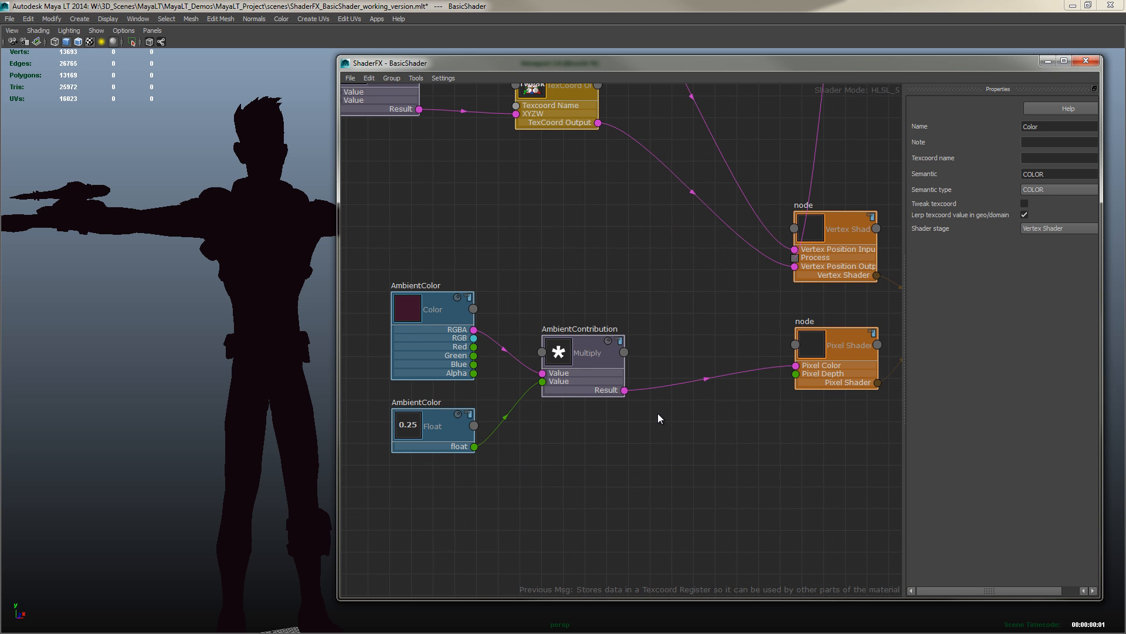
# Add a Math Add node next to the AmbientContribution node
pyautogui.moveTo(601, 427); pyautogui.dragTo(641, 468, button='middle')
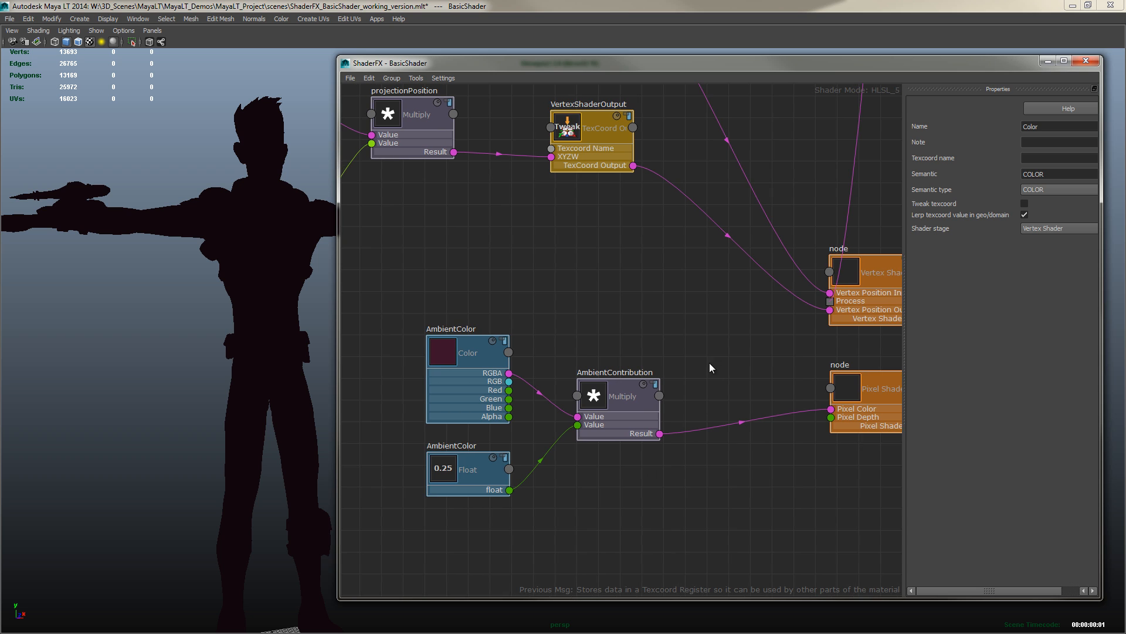
pyautogui.moveTo(373, 303); pyautogui.dragTo(636, 540)
pyautogui.moveTo(655, 537); pyautogui.dragTo(674, 474, button='middle')
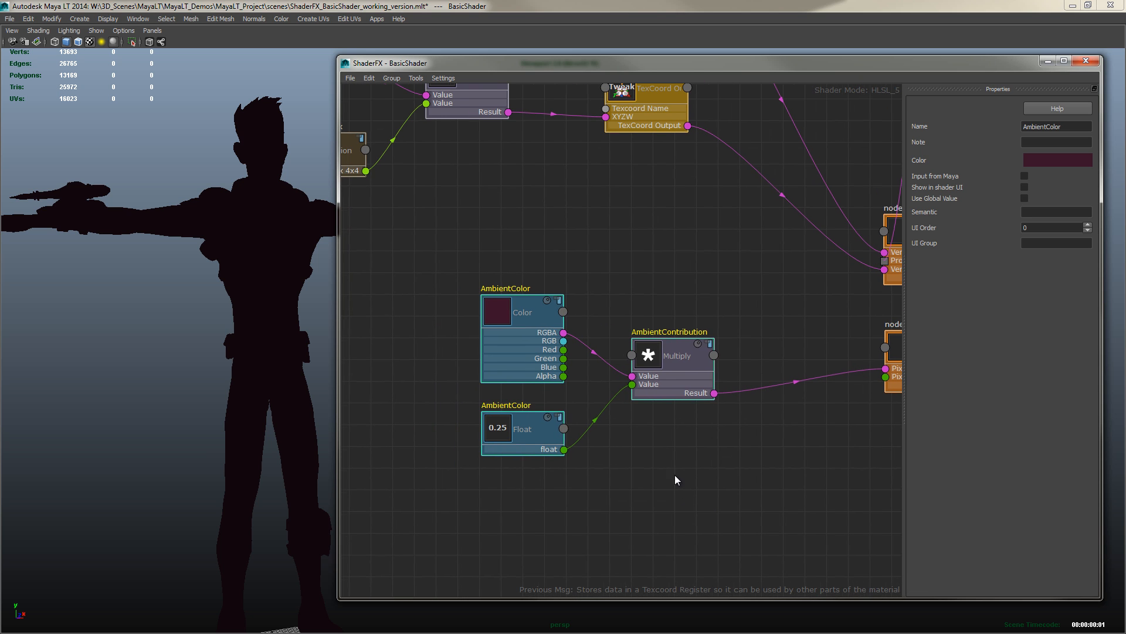
pyautogui.moveTo(668, 358); pyautogui.dragTo(549, 384)
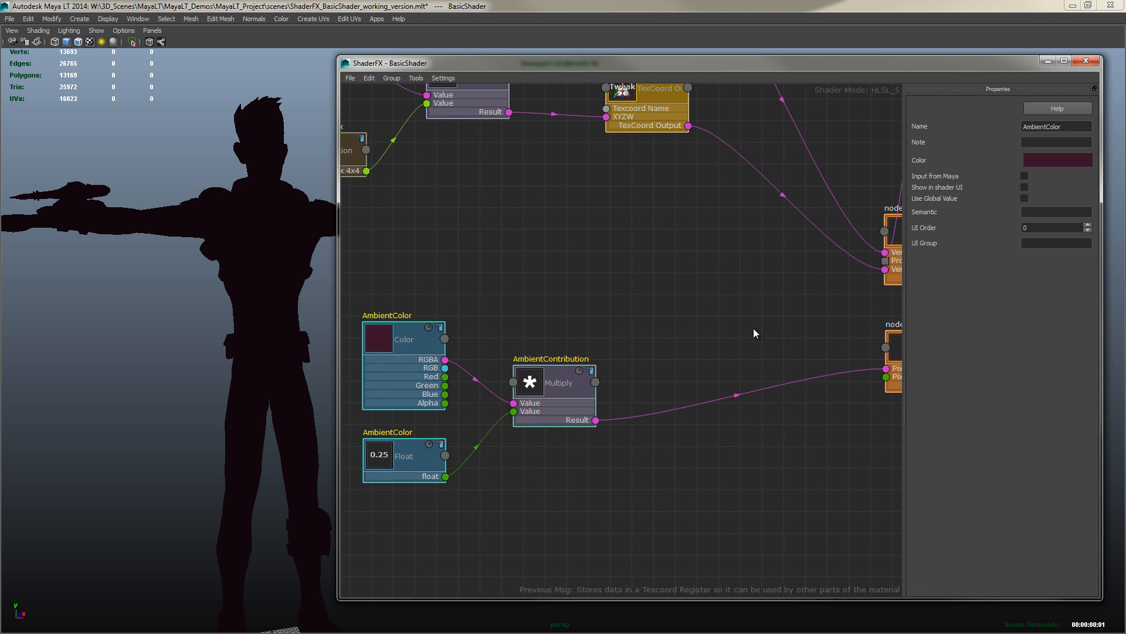
pyautogui.rightClick(633, 293)
pyautogui.moveTo(675, 309)
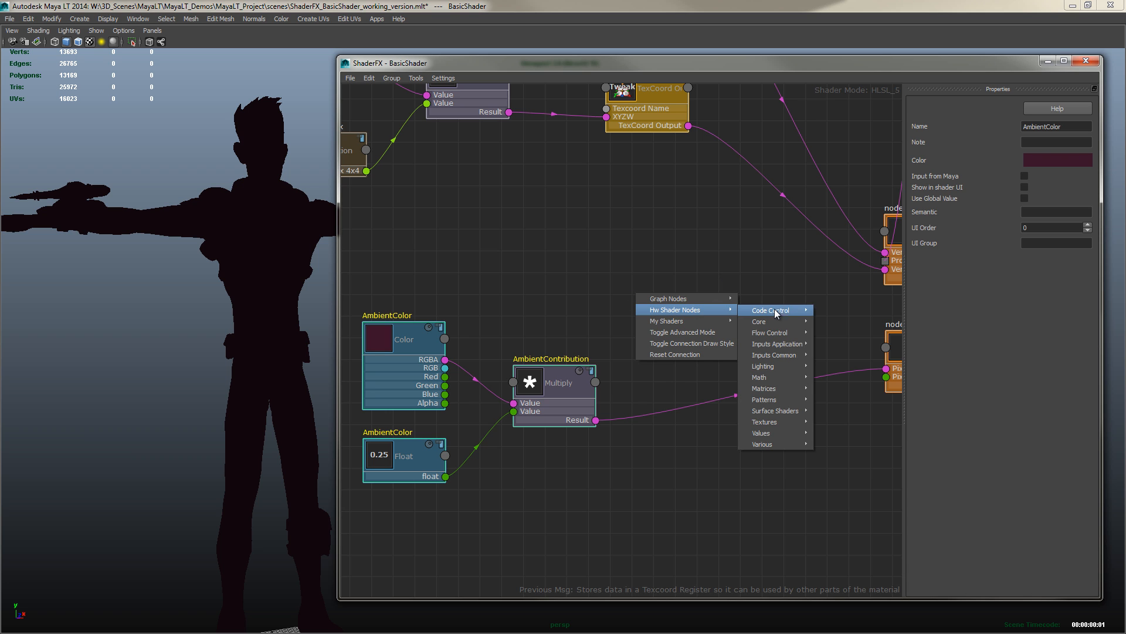
pyautogui.moveTo(766, 382)
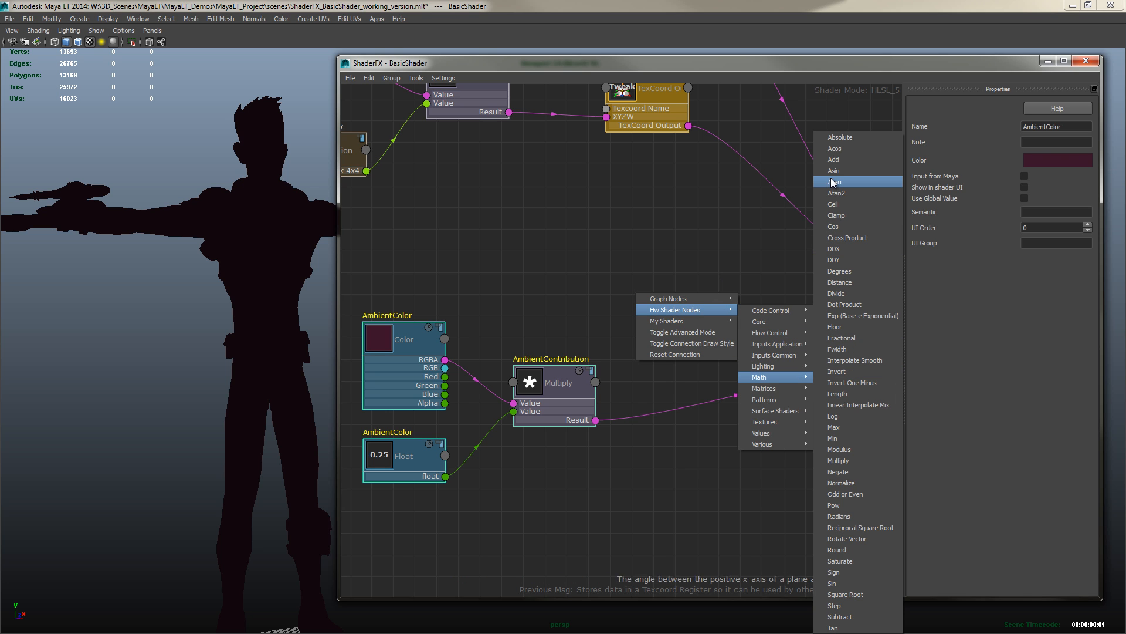
pyautogui.click(836, 160)
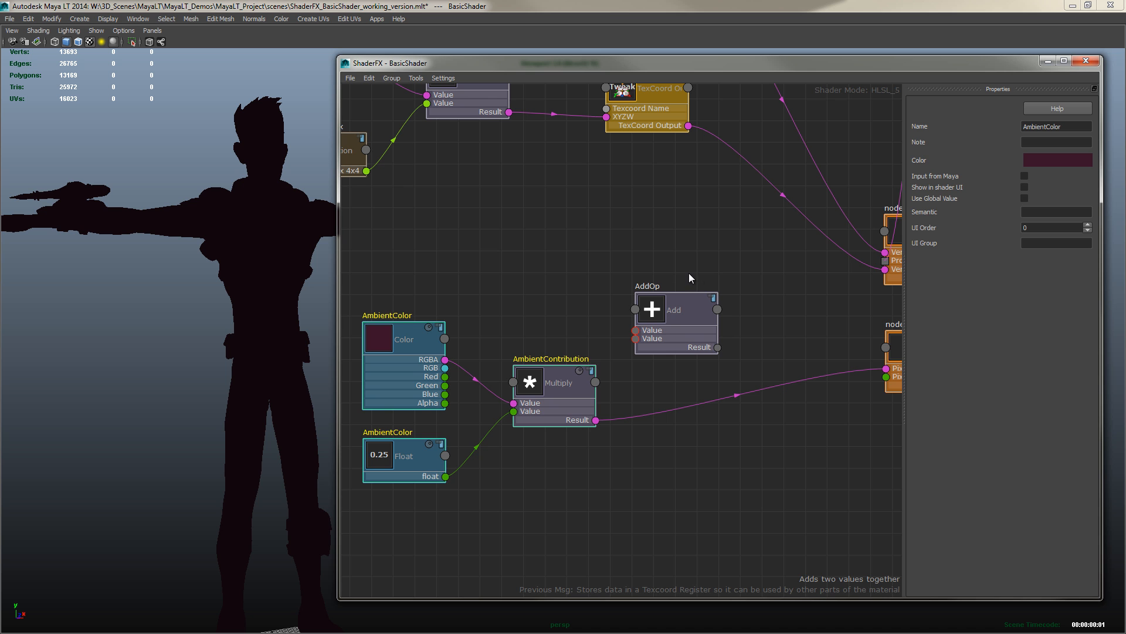
# Connect the Color TexCoord Output to the first value of the new Add node
pyautogui.keyDown('alt'); pyautogui.moveTo(689, 274); pyautogui.dragTo(714, 254, button='middle'); pyautogui.keyUp('alt')
pyautogui.moveTo(710, 295); pyautogui.dragTo(807, 291)
pyautogui.keyDown('alt'); pyautogui.moveTo(710, 175); pyautogui.dragTo(630, 322, button='middle'); pyautogui.keyUp('alt')
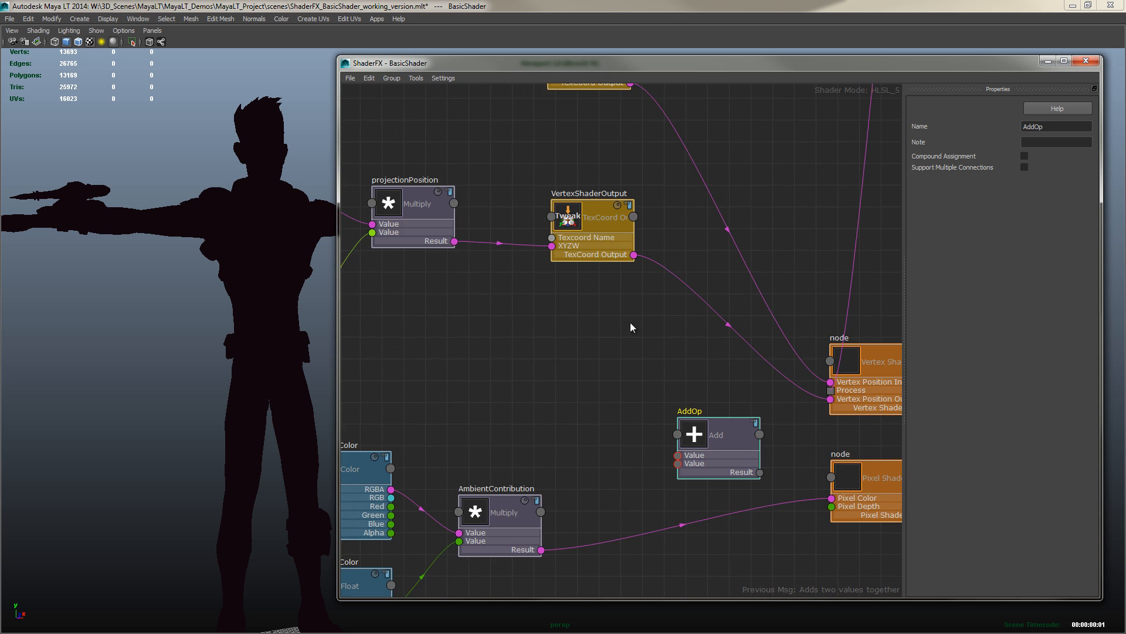
pyautogui.scroll(-3, 635, 322)
pyautogui.keyDown('alt'); pyautogui.moveTo(721, 216); pyautogui.dragTo(627, 382, button='middle'); pyautogui.keyUp('alt')
pyautogui.scroll(-3, 628, 382)
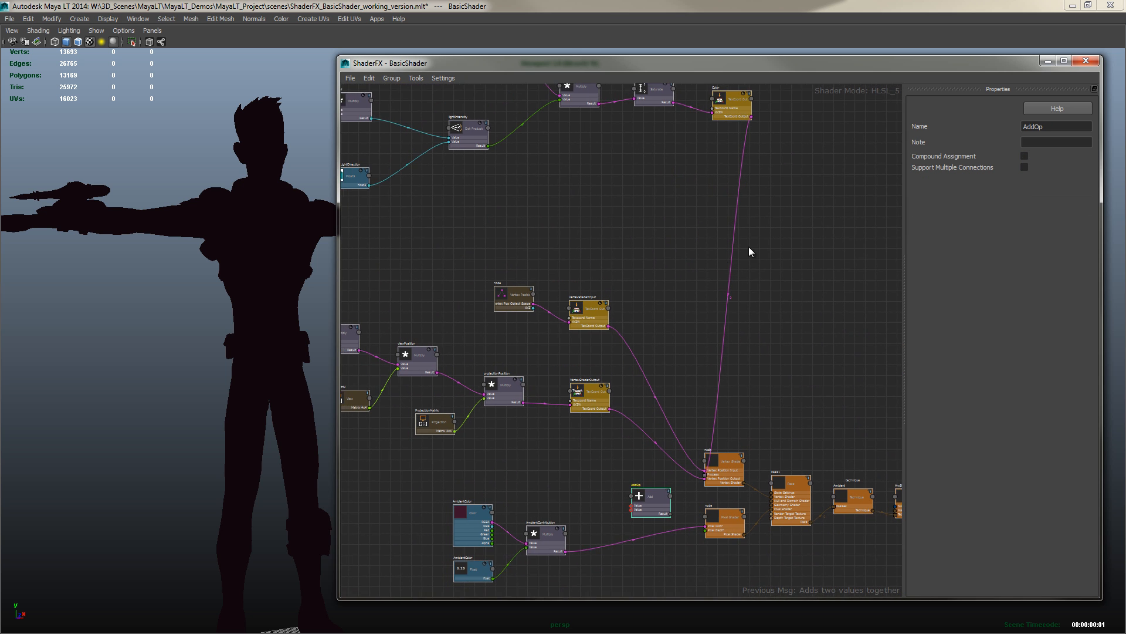
pyautogui.keyDown('alt'); pyautogui.moveTo(748, 246); pyautogui.dragTo(771, 232, button='middle'); pyautogui.keyUp('alt')
pyautogui.moveTo(802, 130)
pyautogui.keyDown('alt'); pyautogui.mouseDown(button='middle')
pyautogui.moveTo(804, 148)
pyautogui.moveTo(790, 111)
pyautogui.mouseUp(button='middle'); pyautogui.keyUp('alt')
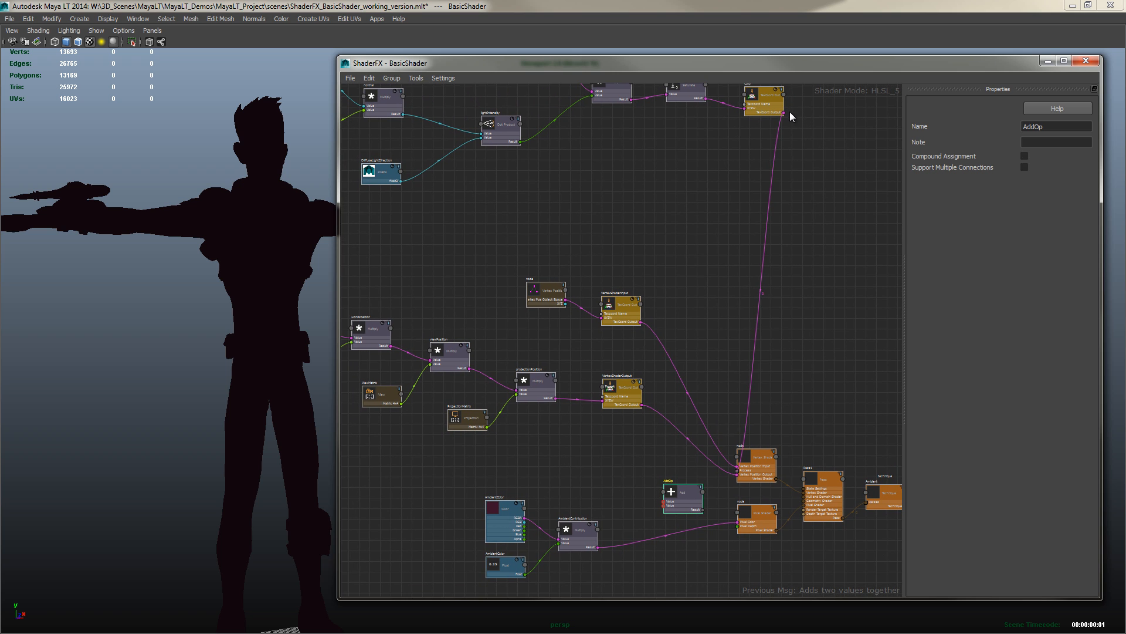
pyautogui.moveTo(784, 112); pyautogui.dragTo(664, 506)
pyautogui.moveTo(621, 495); pyautogui.dragTo(648, 358, button='middle')
pyautogui.scroll(3, 648, 358)
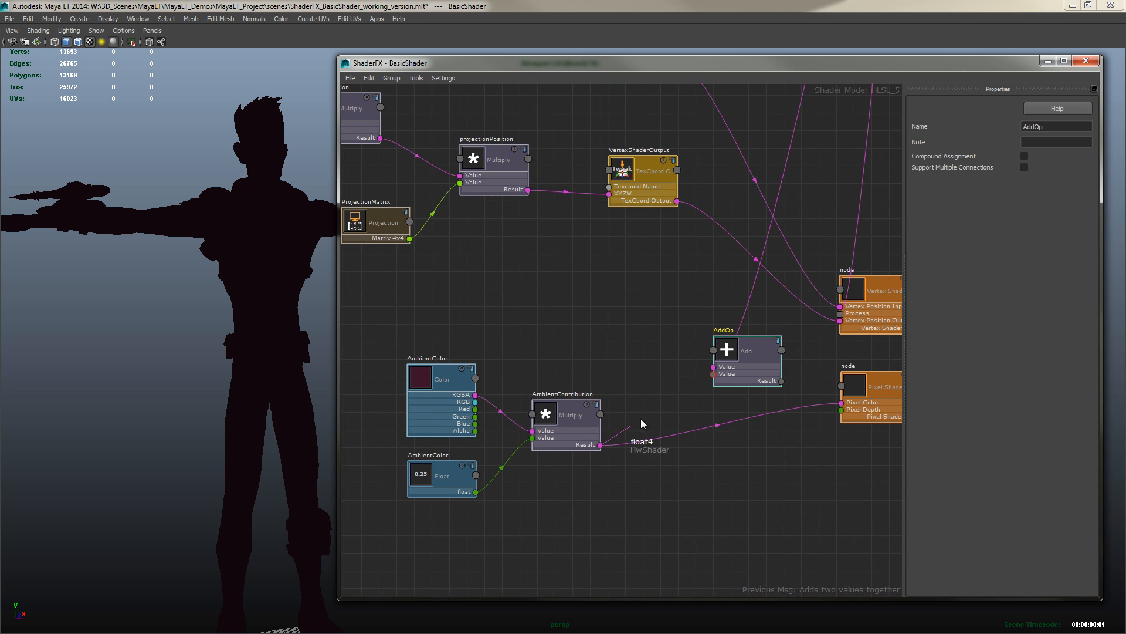
pyautogui.moveTo(659, 380); pyautogui.dragTo(726, 372)
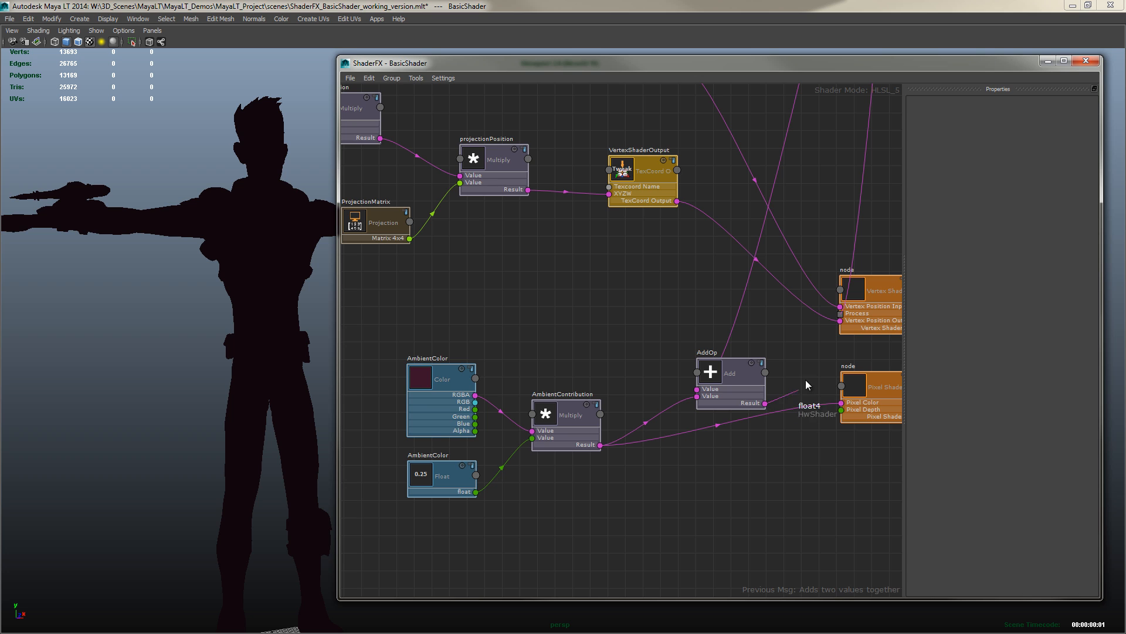
pyautogui.moveTo(811, 365); pyautogui.dragTo(842, 409)
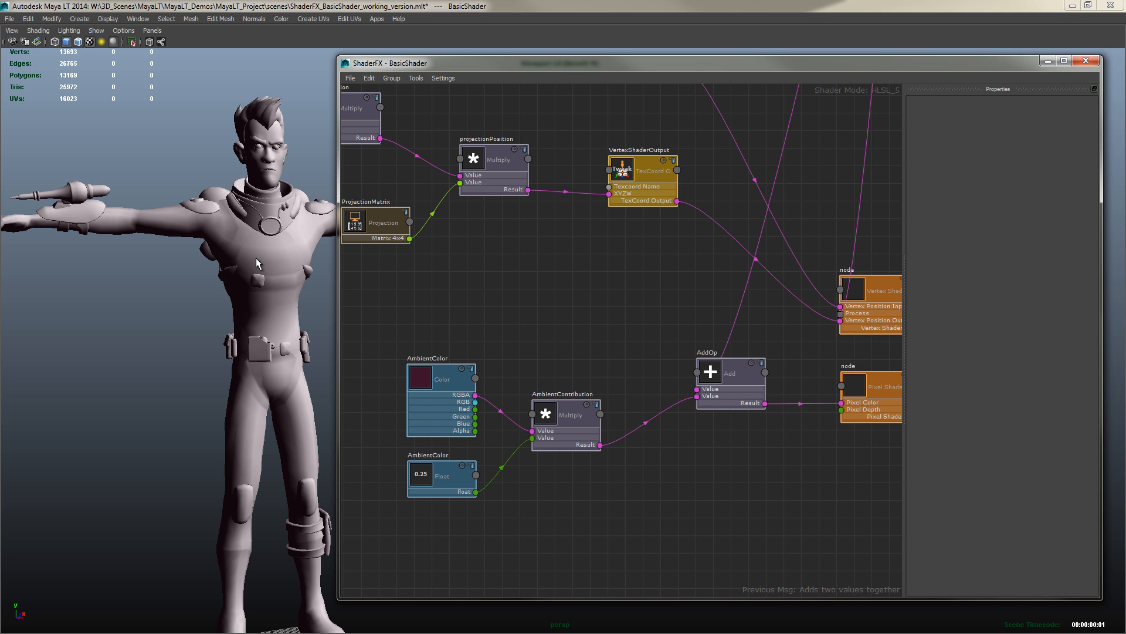
# Close the ShaderFX window and show the BasicShader attributes in the Attribute Editor
pyautogui.keyDown('alt'); pyautogui.moveTo(253, 263); pyautogui.dragTo(167, 308); pyautogui.keyUp('alt')
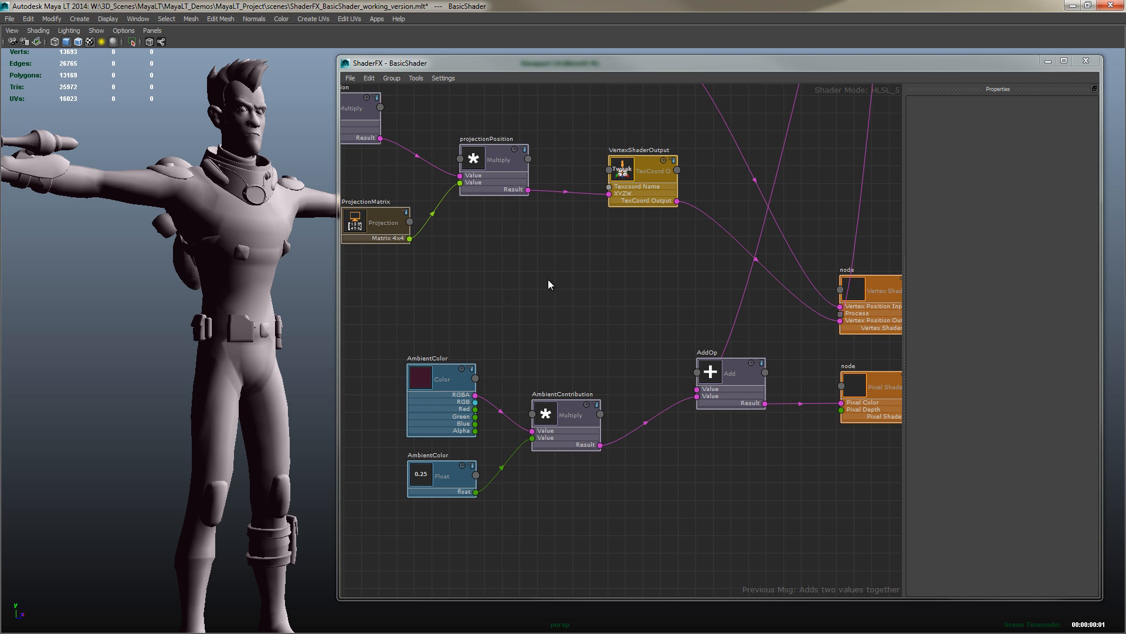
pyautogui.keyDown('alt'); pyautogui.moveTo(668, 132); pyautogui.dragTo(667, 316, button='middle'); pyautogui.keyUp('alt')
pyautogui.scroll(-2, 669, 318)
pyautogui.moveTo(252, 264)
pyautogui.keyDown('alt'); pyautogui.mouseDown()
pyautogui.moveTo(196, 336)
pyautogui.moveTo(259, 262)
pyautogui.mouseUp(); pyautogui.keyUp('alt')
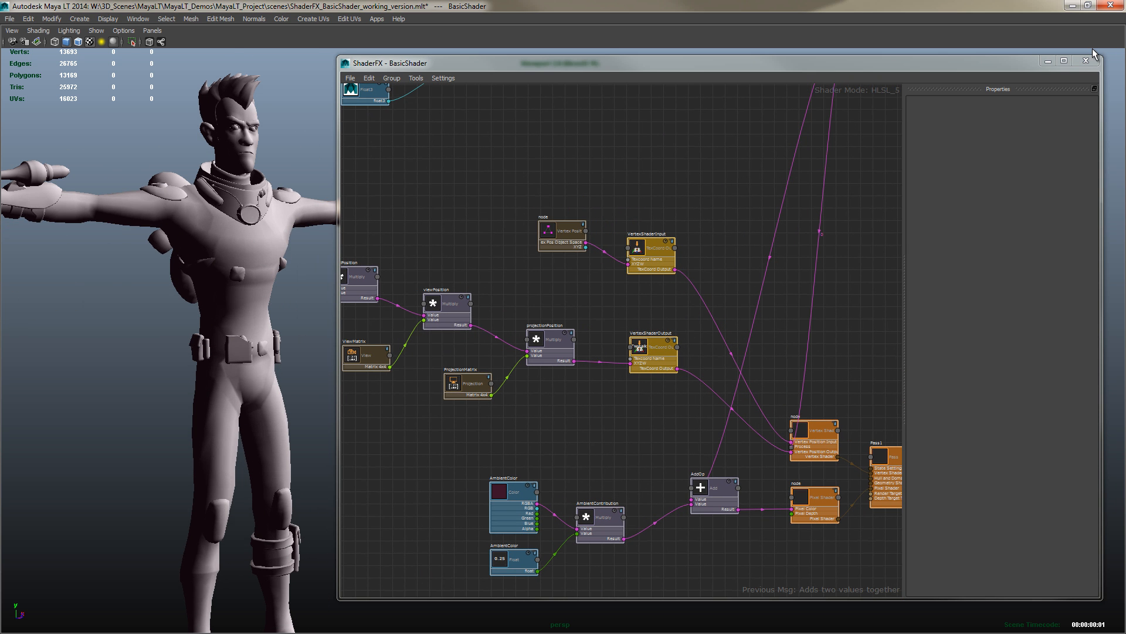
pyautogui.click(1085, 62)
pyautogui.keyDown('alt'); pyautogui.moveTo(561, 284); pyautogui.dragTo(472, 373); pyautogui.keyUp('alt')
pyautogui.hotkey('ctrl', 'space')
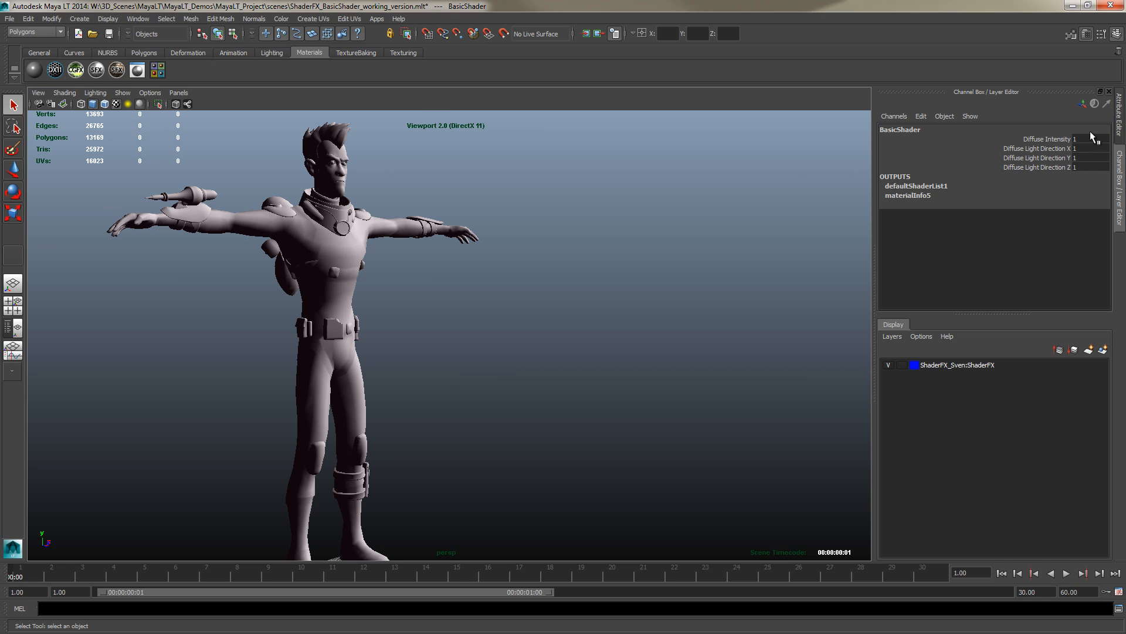
pyautogui.click(1119, 117)
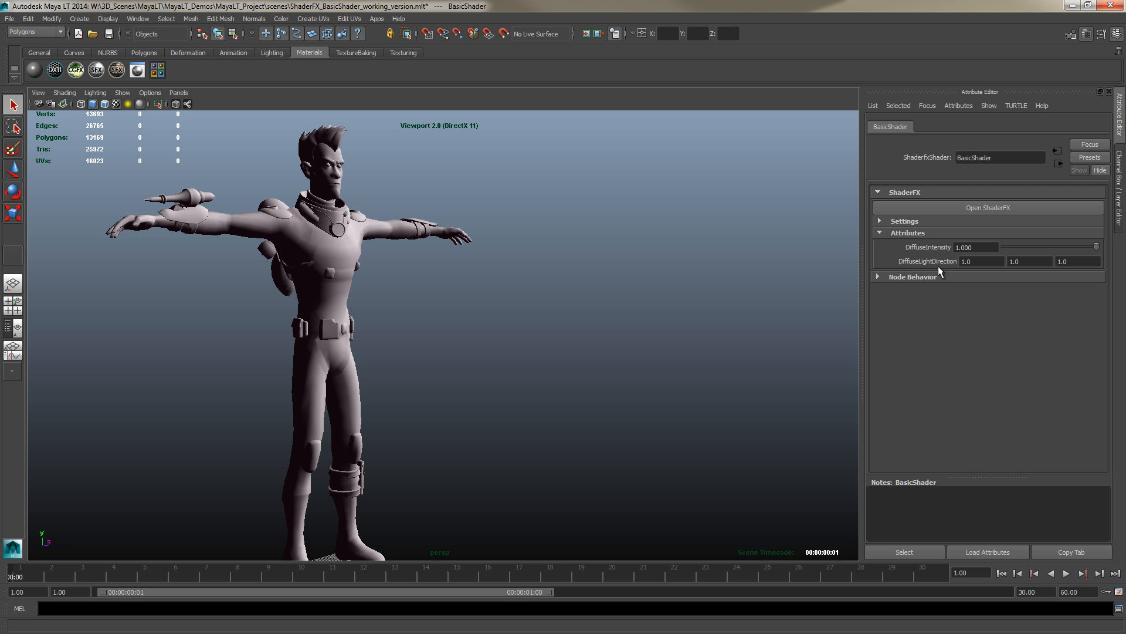
# Set the DiffuseLightDirection attribute to 0.5, 0.5, 0.5
pyautogui.keyDown('alt'); pyautogui.moveTo(497, 294); pyautogui.dragTo(508, 296); pyautogui.keyUp('alt')
pyautogui.keyDown('alt'); pyautogui.moveTo(508, 297); pyautogui.dragTo(548, 276, button='middle'); pyautogui.keyUp('alt')
pyautogui.keyDown('alt'); pyautogui.moveTo(548, 277); pyautogui.dragTo(619, 289, button='right'); pyautogui.keyUp('alt')
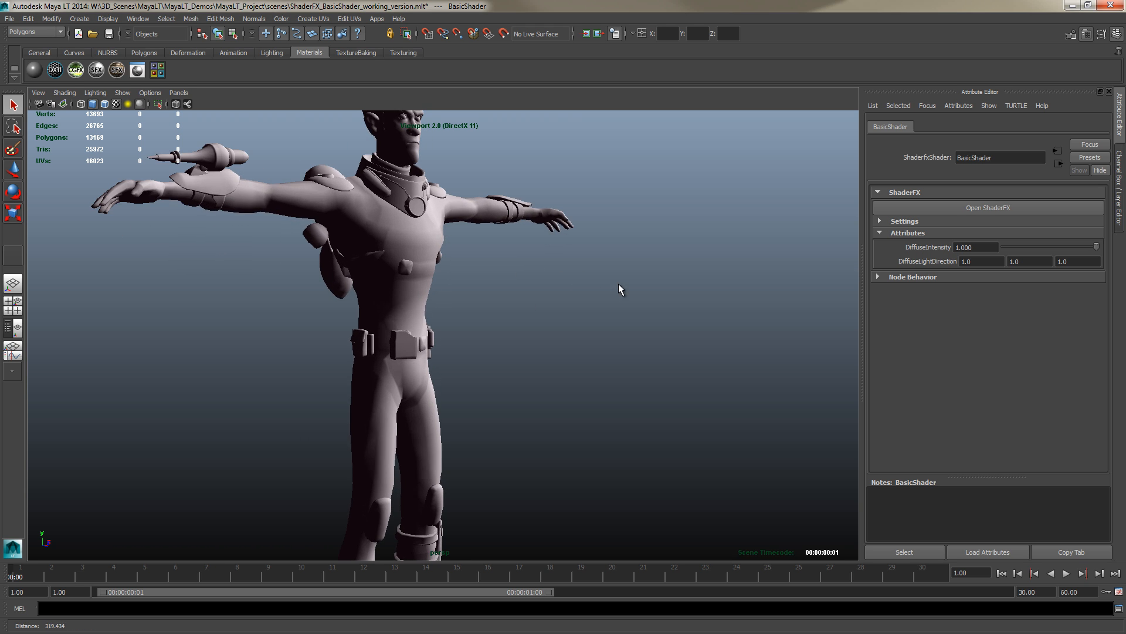
pyautogui.keyDown('alt'); pyautogui.moveTo(547, 302); pyautogui.dragTo(361, 277); pyautogui.keyUp('alt')
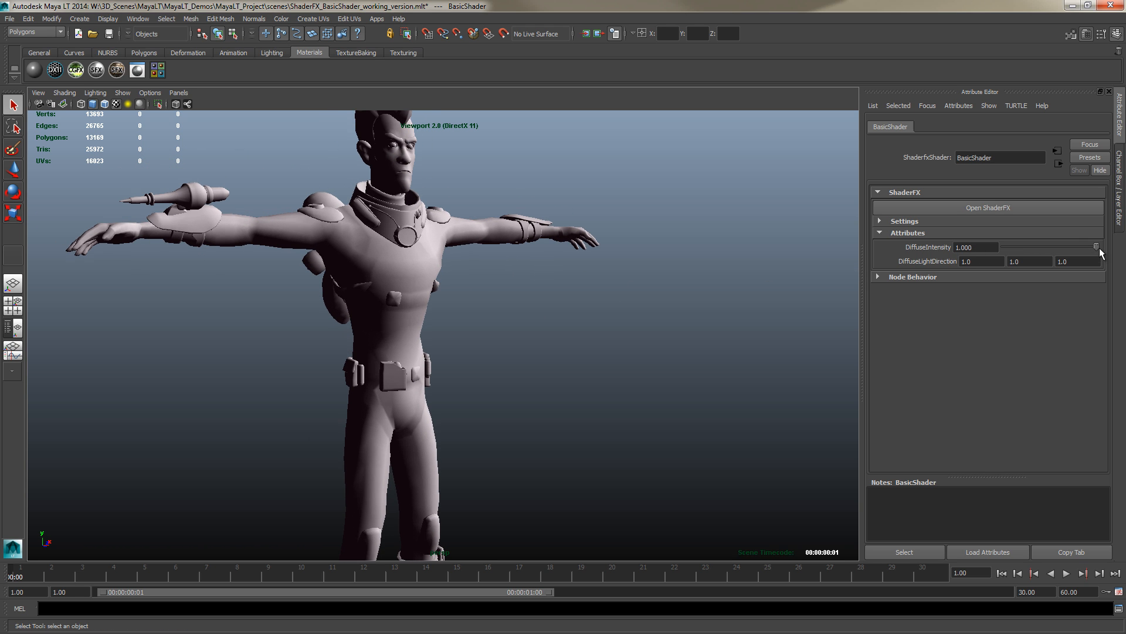
pyautogui.moveTo(1097, 246)
pyautogui.mouseDown()
pyautogui.moveTo(1028, 247)
pyautogui.moveTo(1101, 245)
pyautogui.mouseUp()
pyautogui.write('0.5')
pyautogui.press('Tab')
pyautogui.write('0.5')
pyautogui.press('Tab')
pyautogui.write('0.5')
pyautogui.press('Tab')
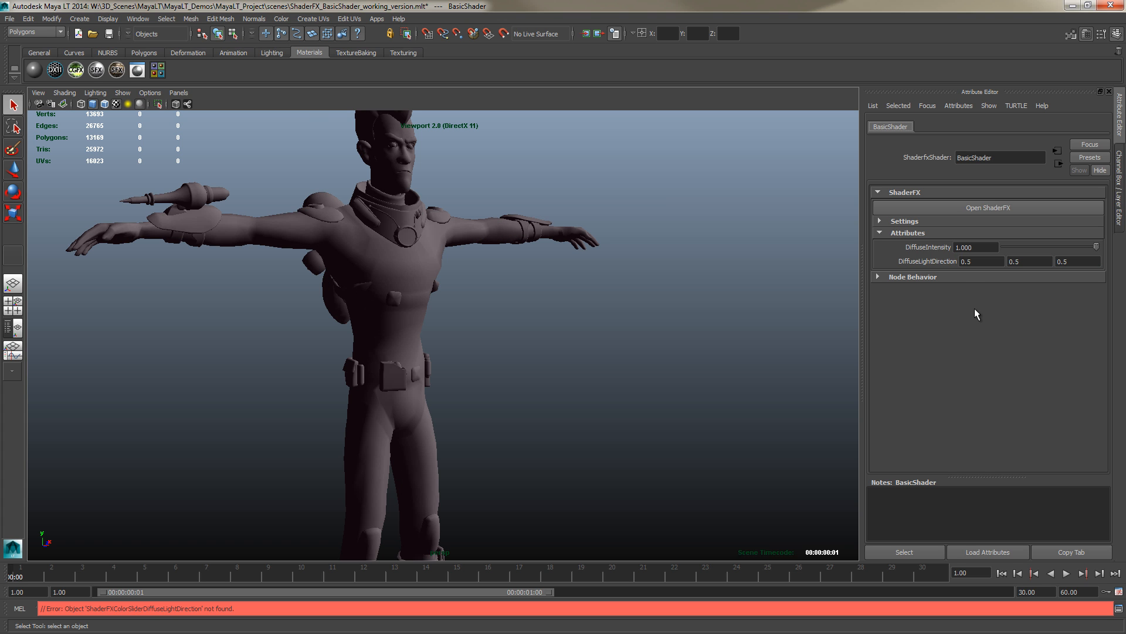
# Set the DiffuseLightDirection attribute to -1, -1, -1
pyautogui.keyDown('alt'); pyautogui.moveTo(521, 273); pyautogui.dragTo(587, 320); pyautogui.keyUp('alt')
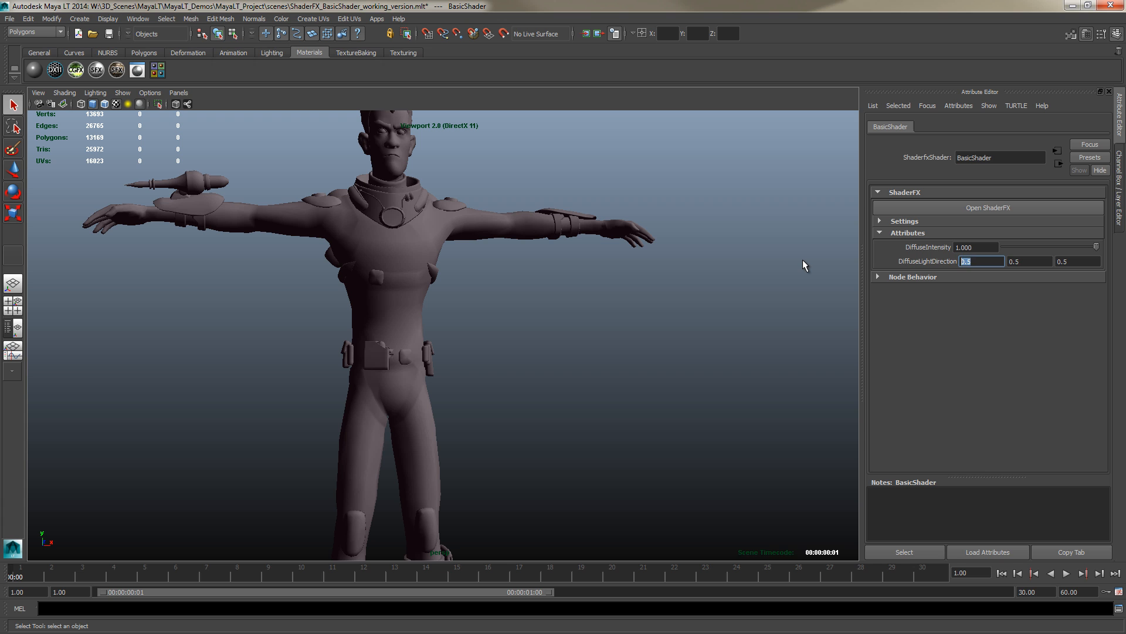
pyautogui.write('-1')
pyautogui.press('Tab')
pyautogui.write('-1')
pyautogui.press('Tab')
pyautogui.write('-1')
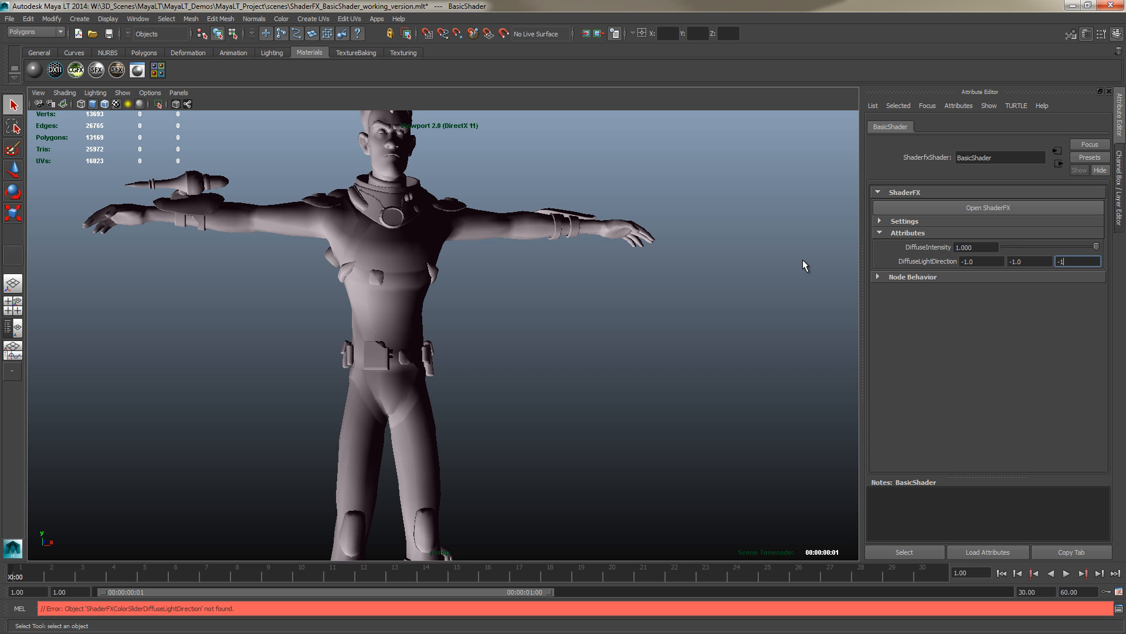
# Apply the -1, -1, -1 light direction and orbit around the character to inspect how its shading changes
pyautogui.press('Tab')
pyautogui.moveTo(661, 279)
pyautogui.keyDown('alt'); pyautogui.mouseDown()
pyautogui.moveTo(452, 317)
pyautogui.moveTo(528, 321)
pyautogui.moveTo(421, 332)
pyautogui.moveTo(586, 372)
pyautogui.moveTo(709, 347)
pyautogui.moveTo(646, 322)
pyautogui.mouseUp(); pyautogui.keyUp('alt')
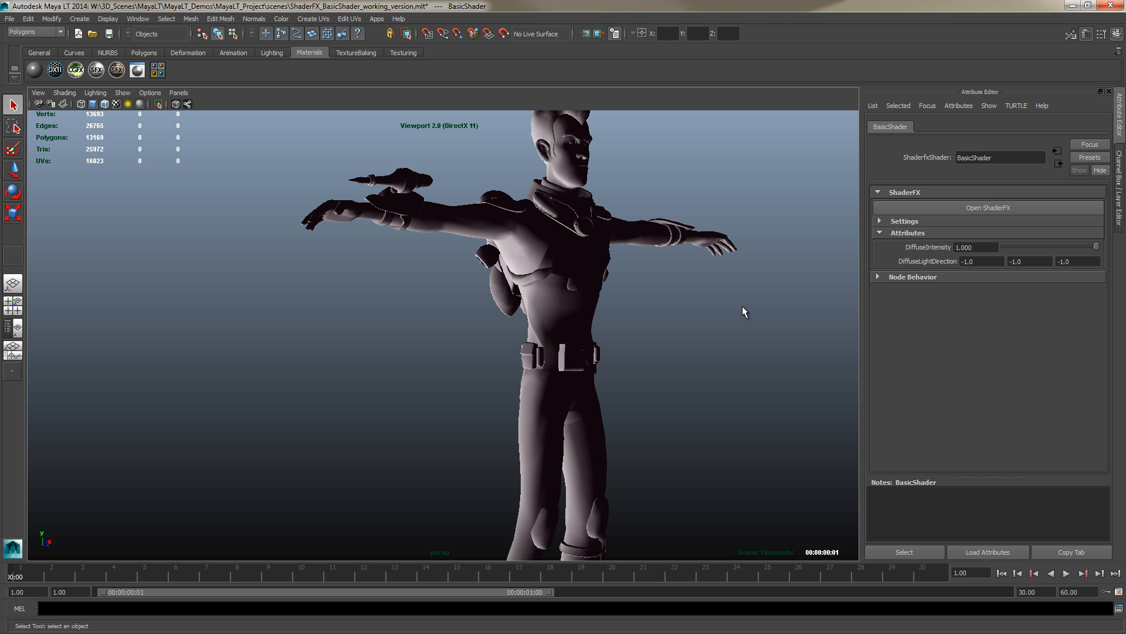
pyautogui.keyDown('alt'); pyautogui.moveTo(743, 311); pyautogui.dragTo(710, 312); pyautogui.keyUp('alt')
pyautogui.keyDown('alt'); pyautogui.moveTo(709, 311); pyautogui.dragTo(681, 342, button='middle'); pyautogui.keyUp('alt')
pyautogui.keyDown('alt'); pyautogui.moveTo(681, 342); pyautogui.dragTo(711, 369, button='right'); pyautogui.keyUp('alt')
pyautogui.keyDown('alt'); pyautogui.moveTo(711, 369); pyautogui.dragTo(498, 364); pyautogui.keyUp('alt')
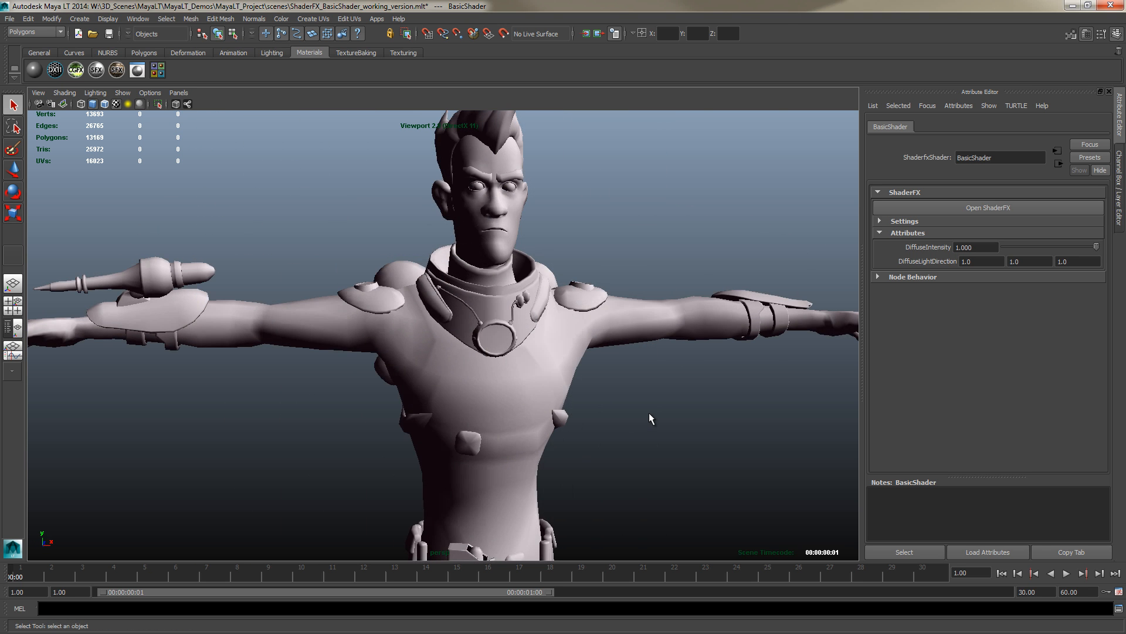
# Orbit and dolly around the character to examine the diffuse lighting on its front and sides
pyautogui.keyDown('alt'); pyautogui.moveTo(649, 413); pyautogui.dragTo(601, 438); pyautogui.keyUp('alt')
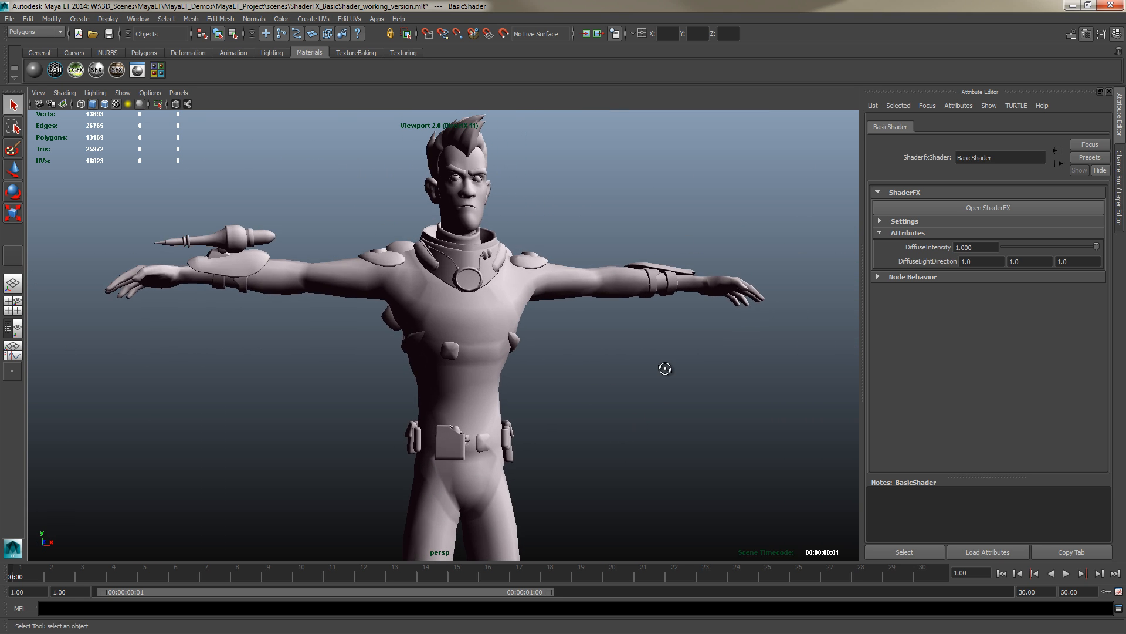
pyautogui.keyDown('alt'); pyautogui.moveTo(665, 368); pyautogui.dragTo(424, 385); pyautogui.keyUp('alt')
pyautogui.keyDown('alt'); pyautogui.moveTo(540, 382); pyautogui.dragTo(662, 376); pyautogui.keyUp('alt')
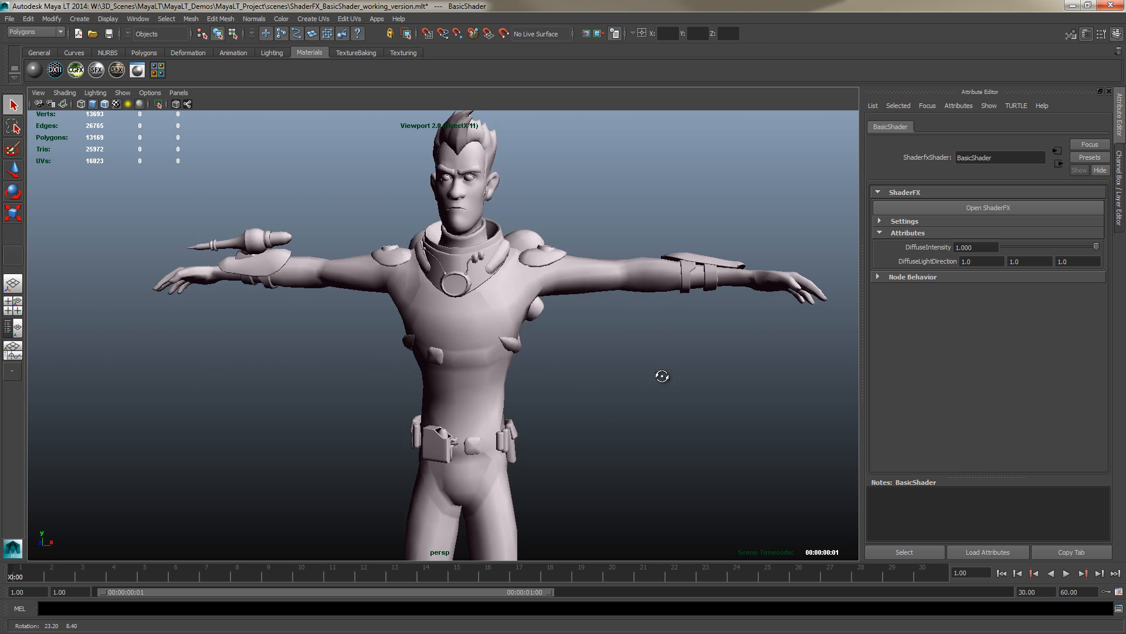
pyautogui.keyDown('alt'); pyautogui.moveTo(536, 365); pyautogui.dragTo(640, 400); pyautogui.keyUp('alt')
pyautogui.scroll(-4, 621, 375)
pyautogui.keyDown('alt'); pyautogui.moveTo(590, 428); pyautogui.dragTo(610, 389, button='middle'); pyautogui.keyUp('alt')
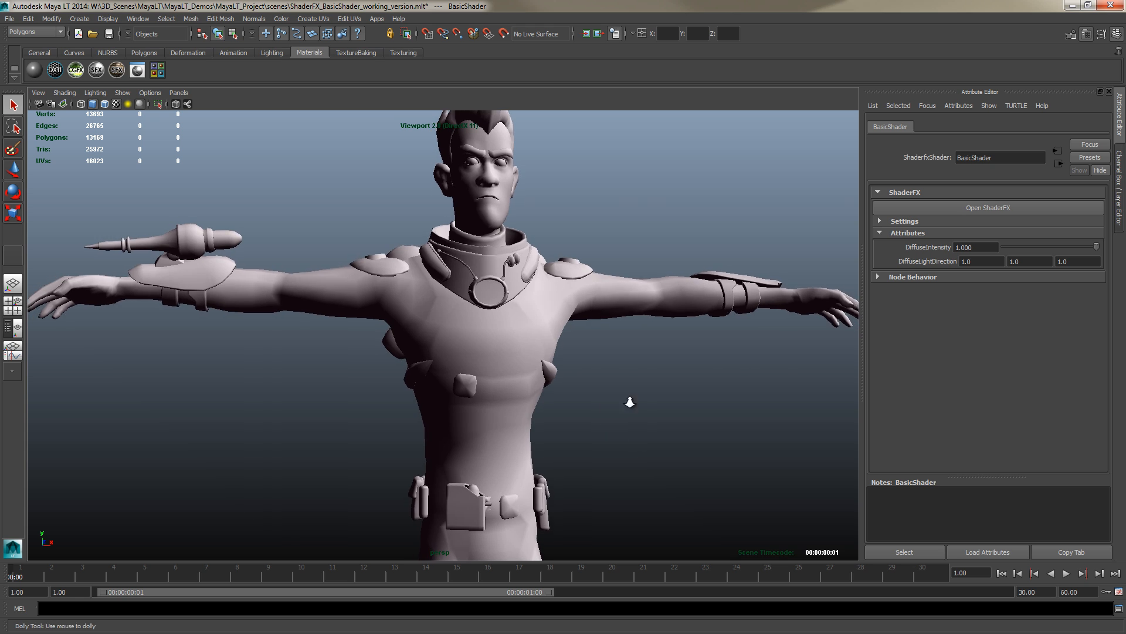
pyautogui.scroll(-2, 628, 387)
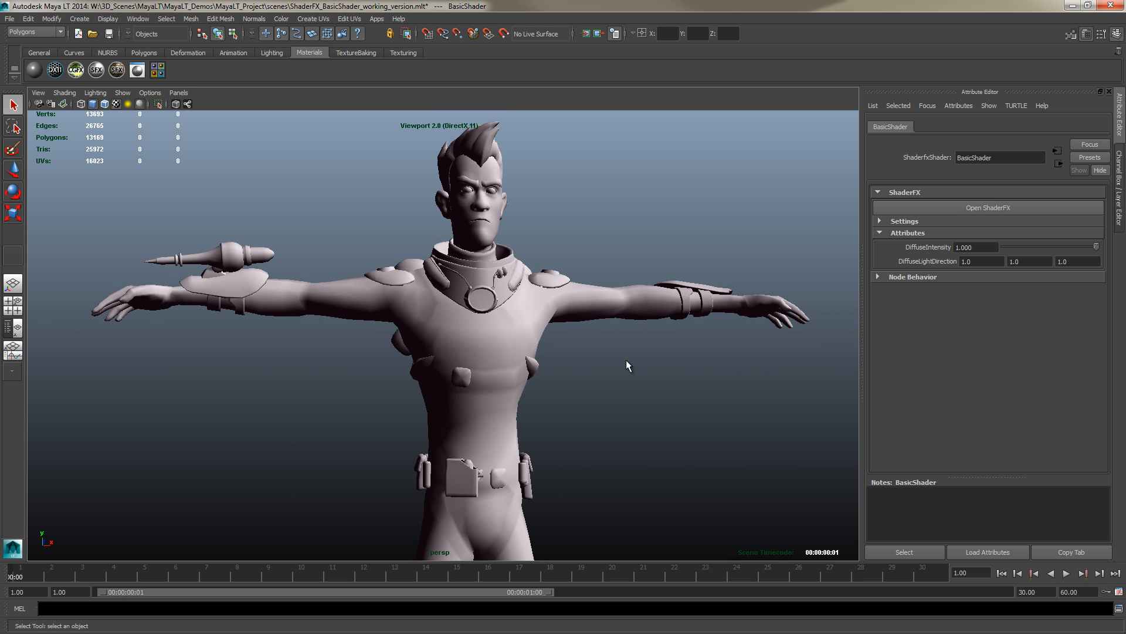
pyautogui.keyDown('alt'); pyautogui.moveTo(626, 360); pyautogui.dragTo(601, 397); pyautogui.keyUp('alt')
pyautogui.keyDown('alt'); pyautogui.moveTo(600, 397); pyautogui.dragTo(606, 441, button='right'); pyautogui.keyUp('alt')
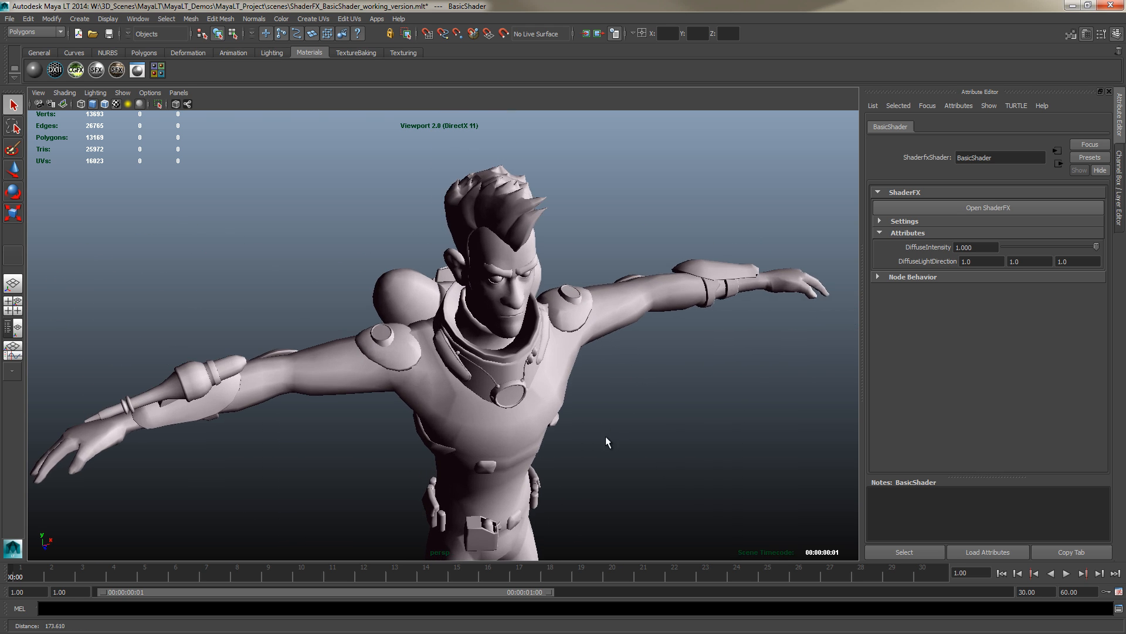
pyautogui.keyDown('alt'); pyautogui.moveTo(607, 441); pyautogui.dragTo(605, 355); pyautogui.keyUp('alt')
pyautogui.keyDown('alt'); pyautogui.moveTo(592, 334); pyautogui.dragTo(594, 379, button='middle'); pyautogui.keyUp('alt')
pyautogui.keyDown('alt'); pyautogui.moveTo(601, 430); pyautogui.dragTo(660, 408, button='right'); pyautogui.keyUp('alt')
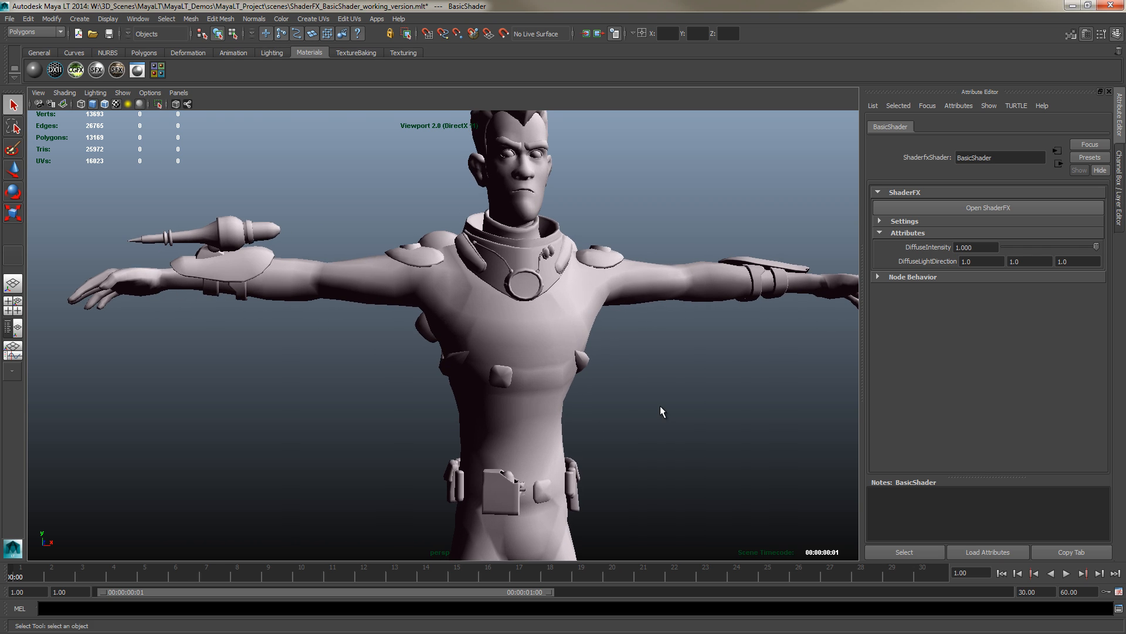
pyautogui.keyDown('alt'); pyautogui.moveTo(660, 406); pyautogui.dragTo(612, 388, button='middle'); pyautogui.keyUp('alt')
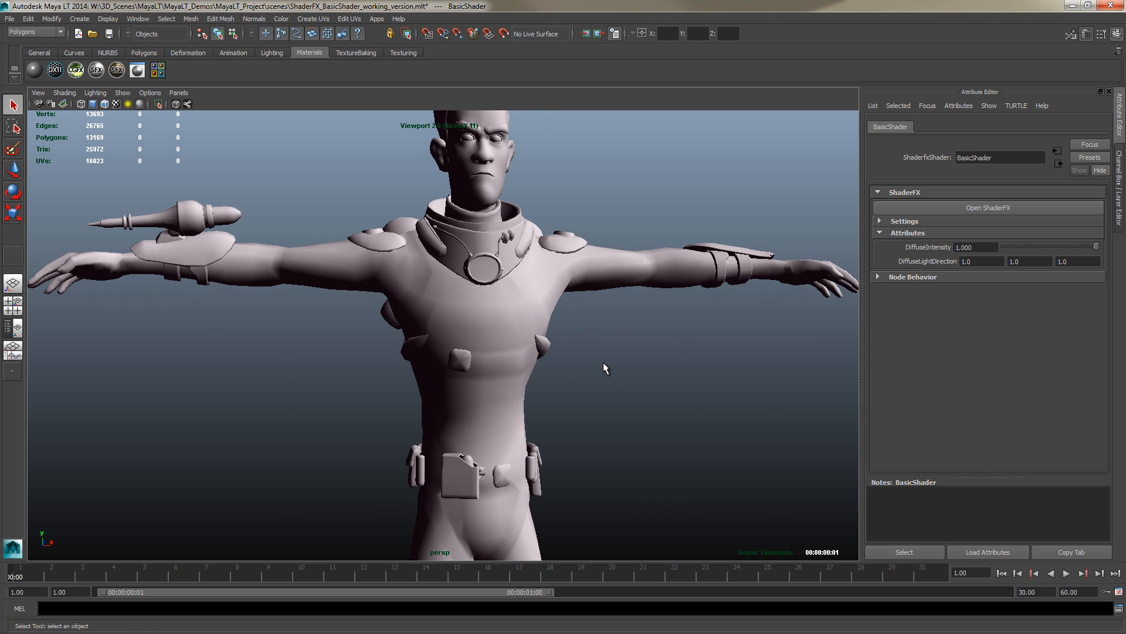